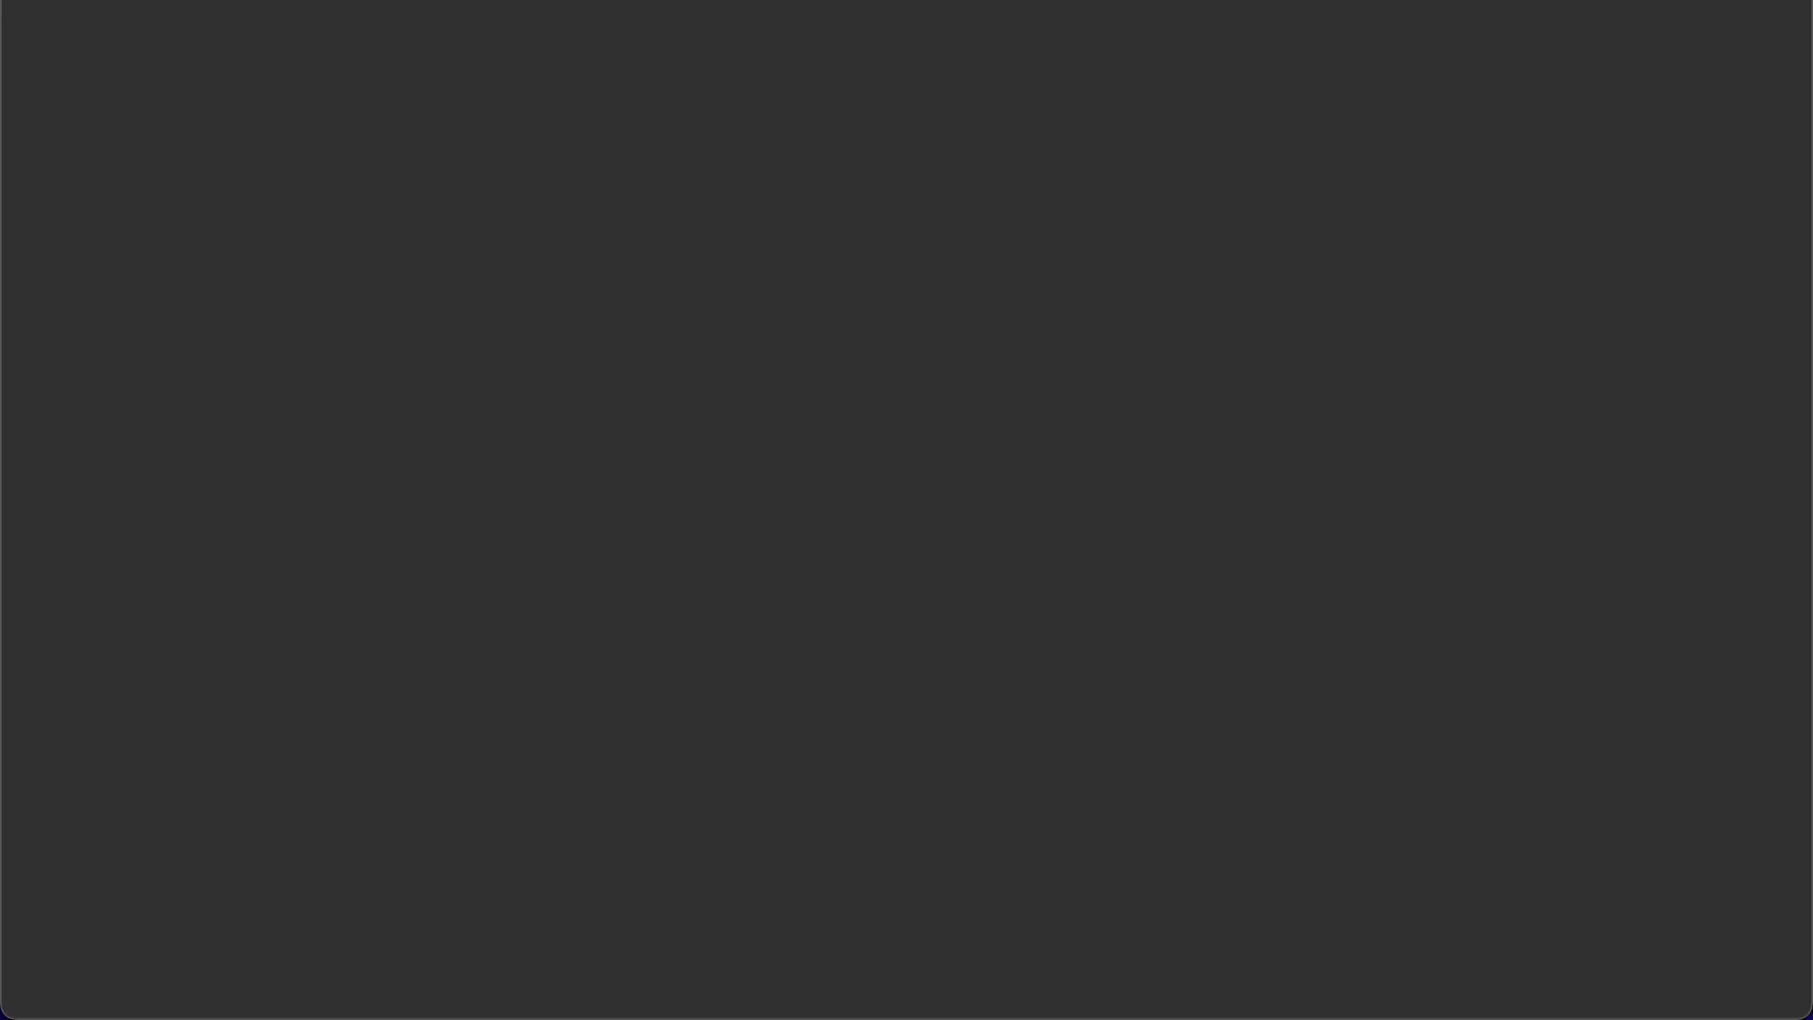
# - Search Google Images for "floral print girls clothes" and browse the results for reference photos
pyautogui.click(772, 494)
pyautogui.write('floral print g')
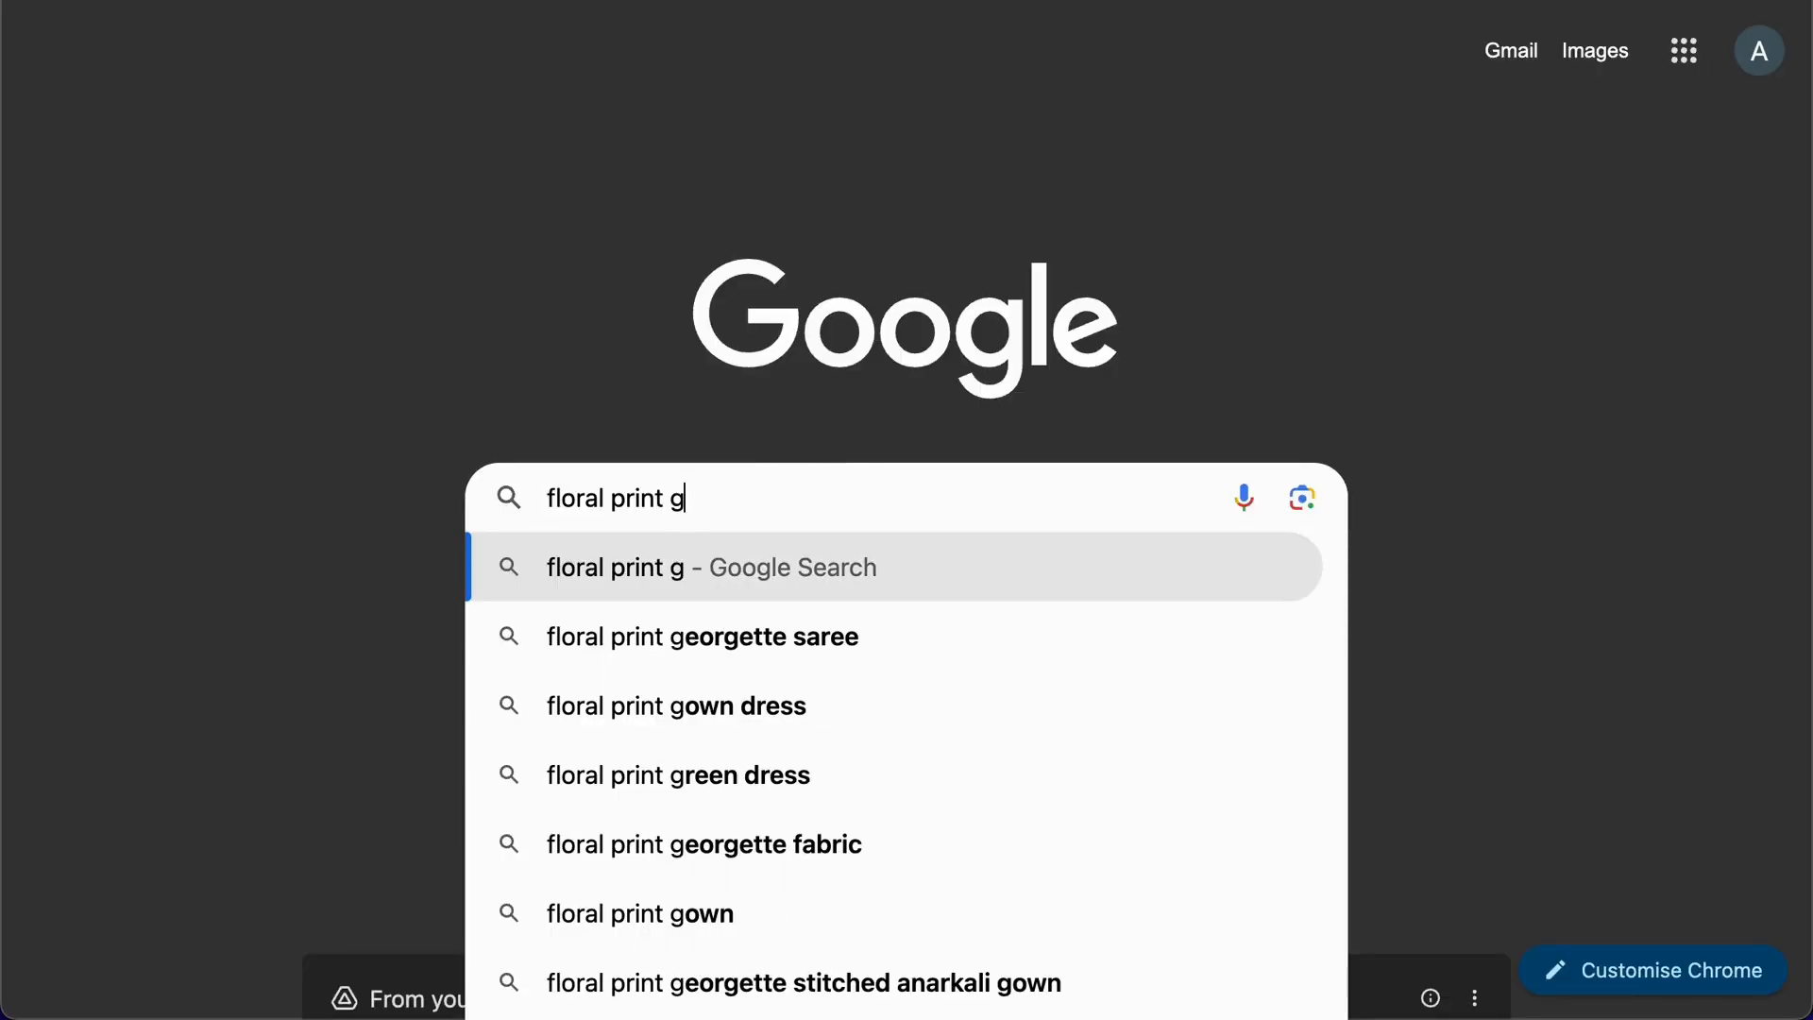
pyautogui.write('irls clothes')
pyautogui.press('Return')
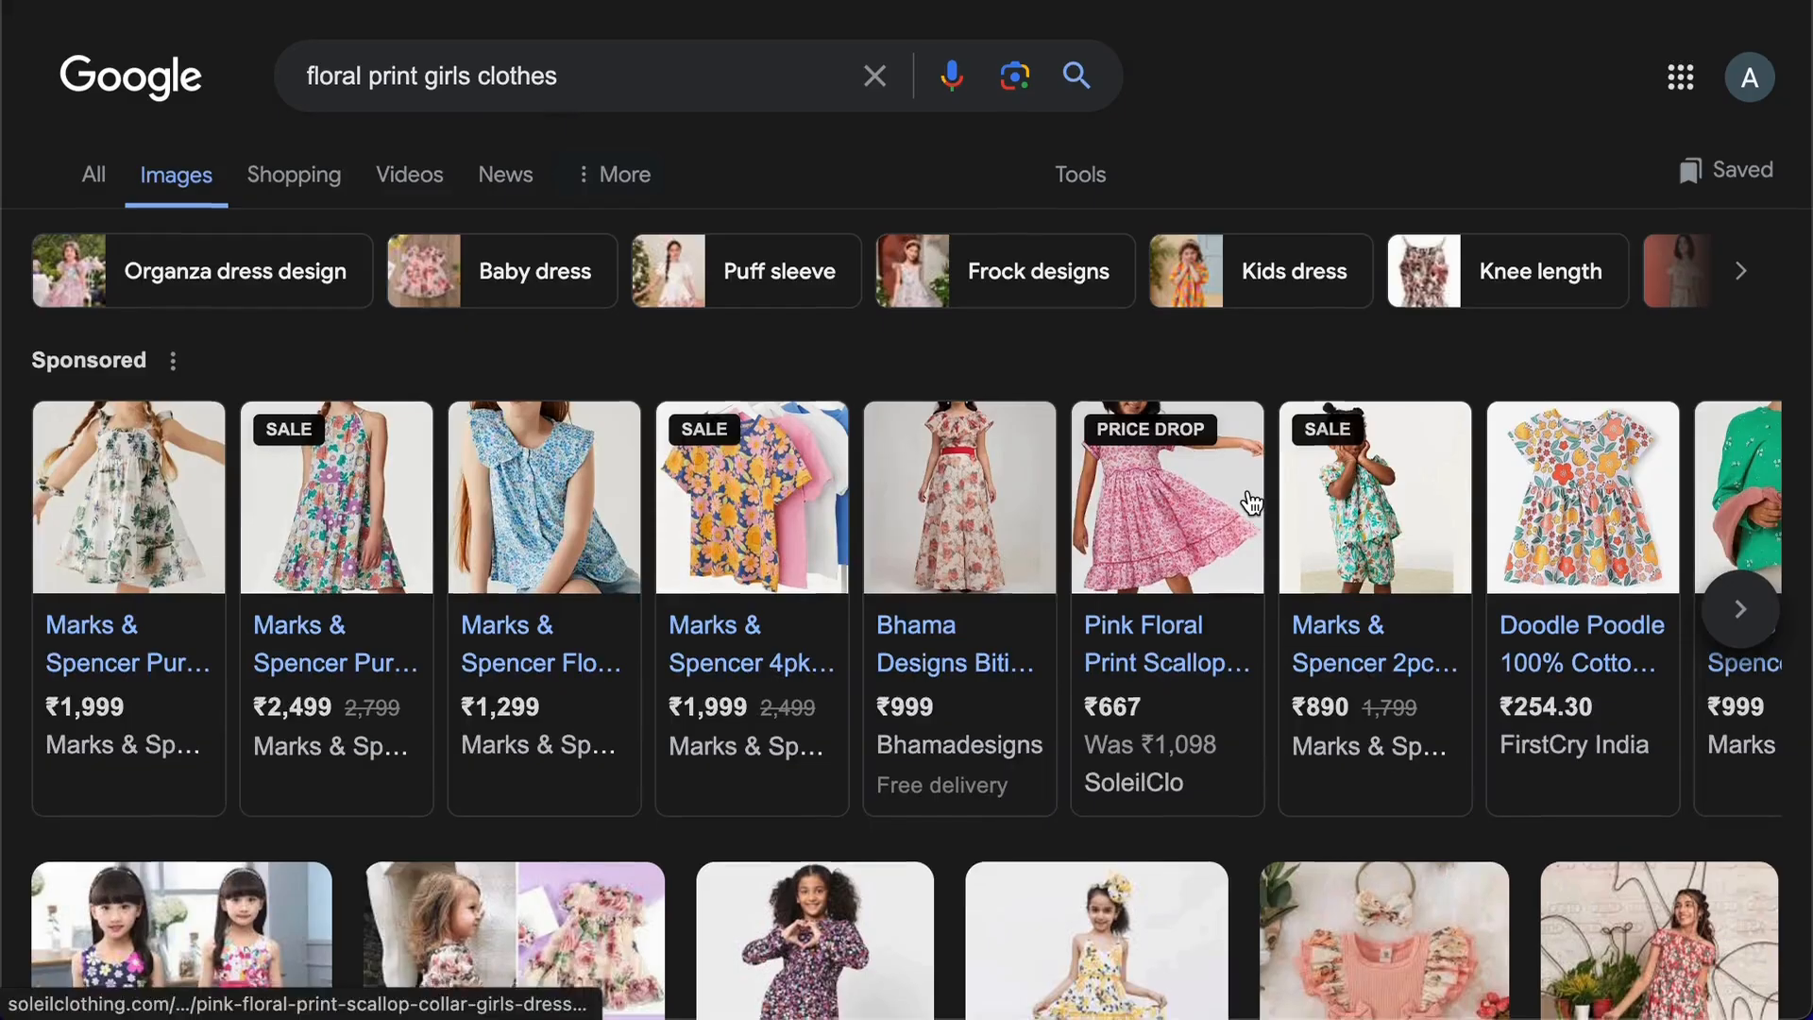
pyautogui.scroll(-15, 1252, 503)
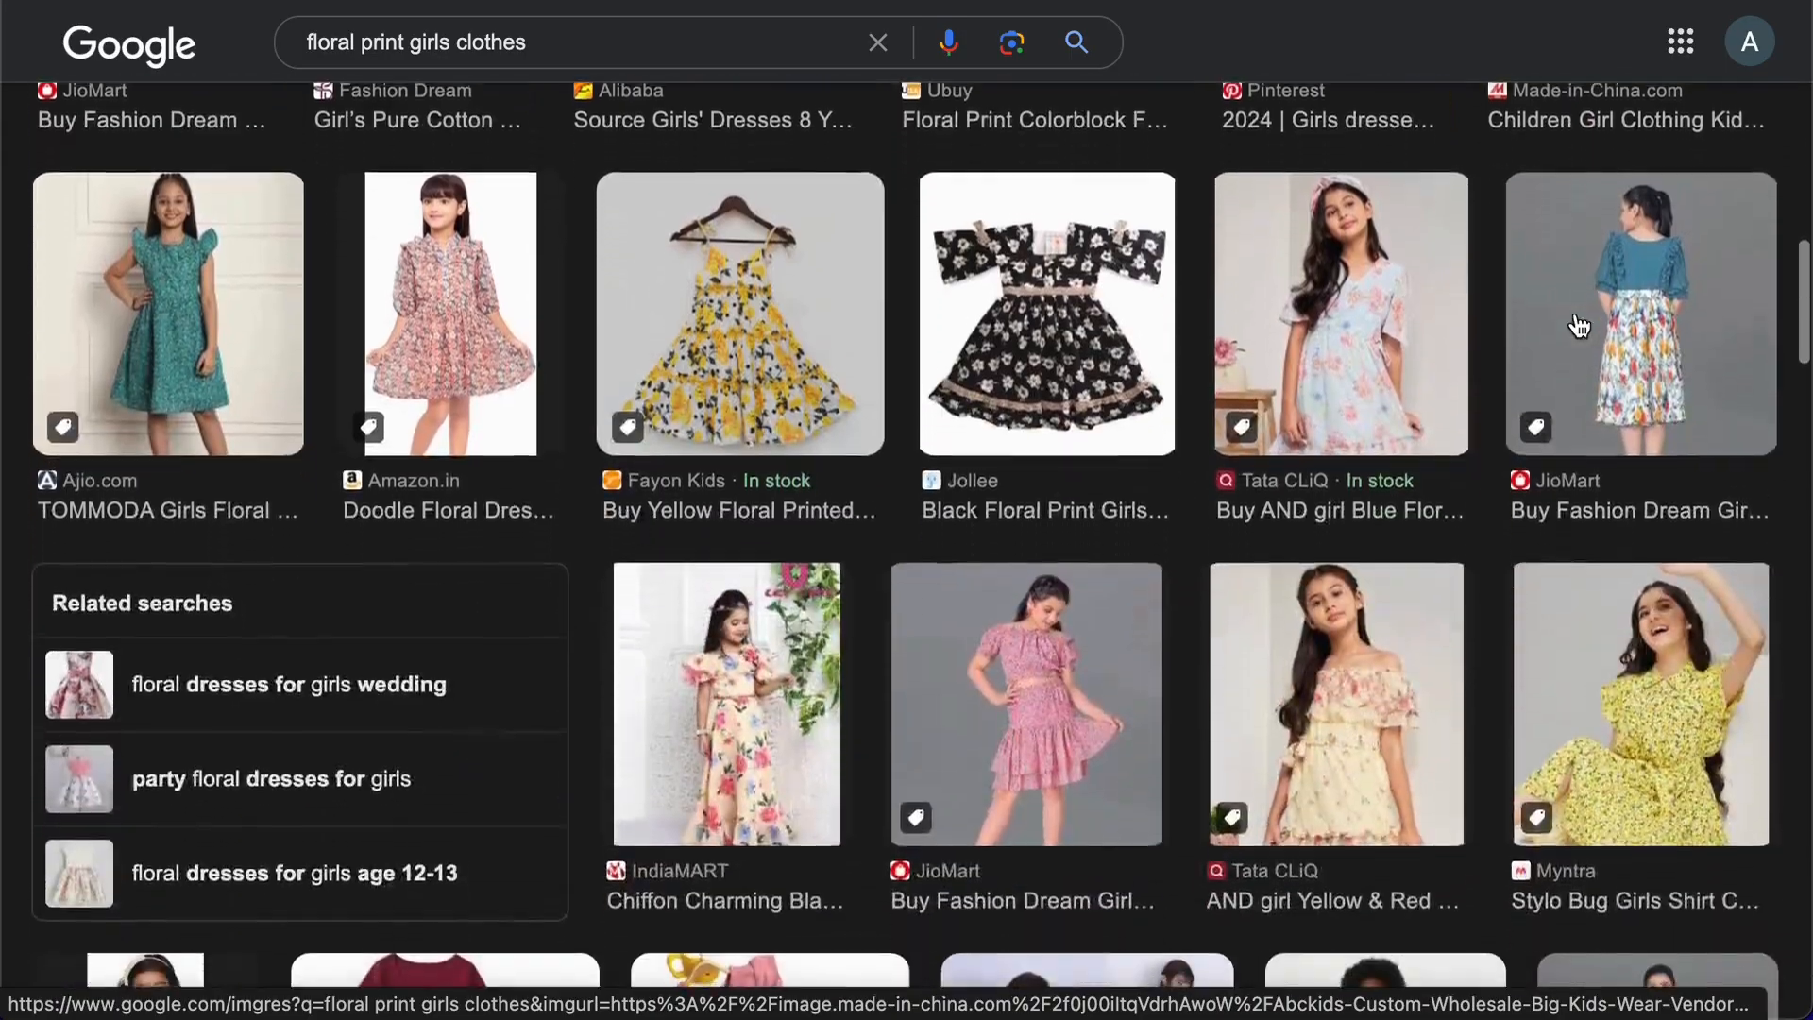
pyautogui.scroll(-15, 1579, 326)
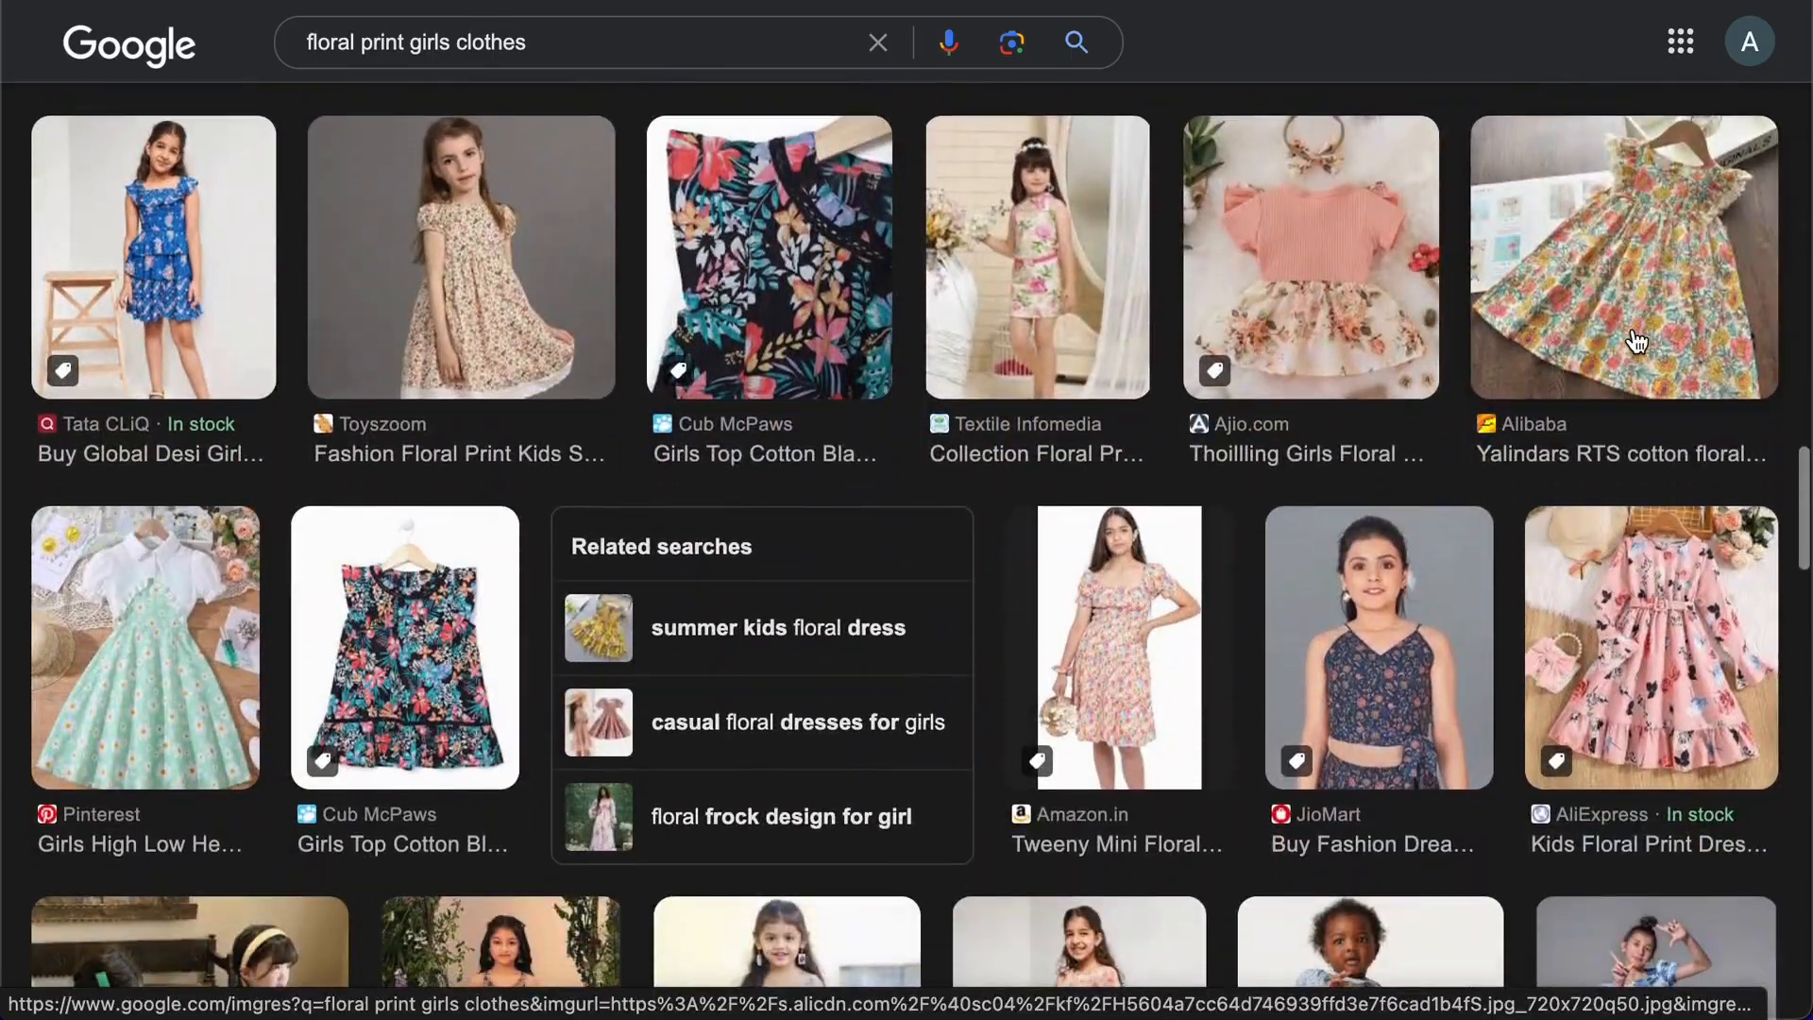
pyautogui.scroll(-7, 1636, 342)
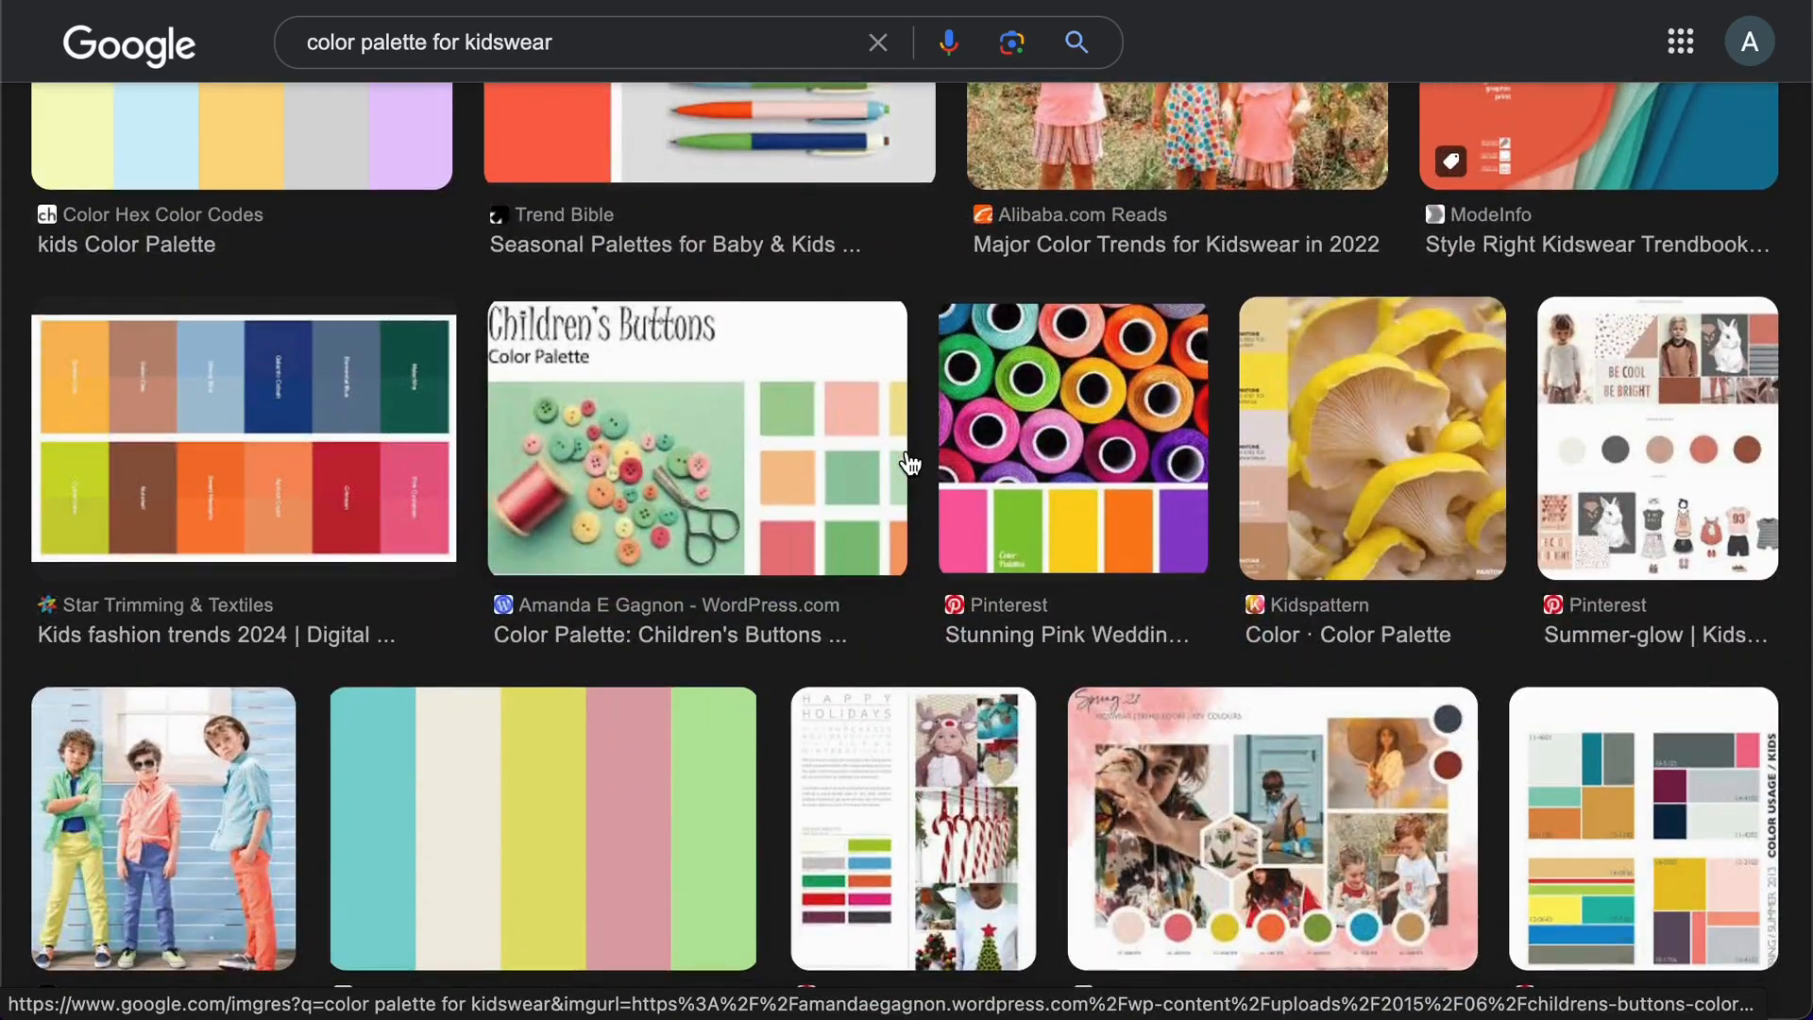
# - Browse the "color palette for kidswear" image results and open the "still kids Color Palette" image
pyautogui.scroll(-4, 909, 463)
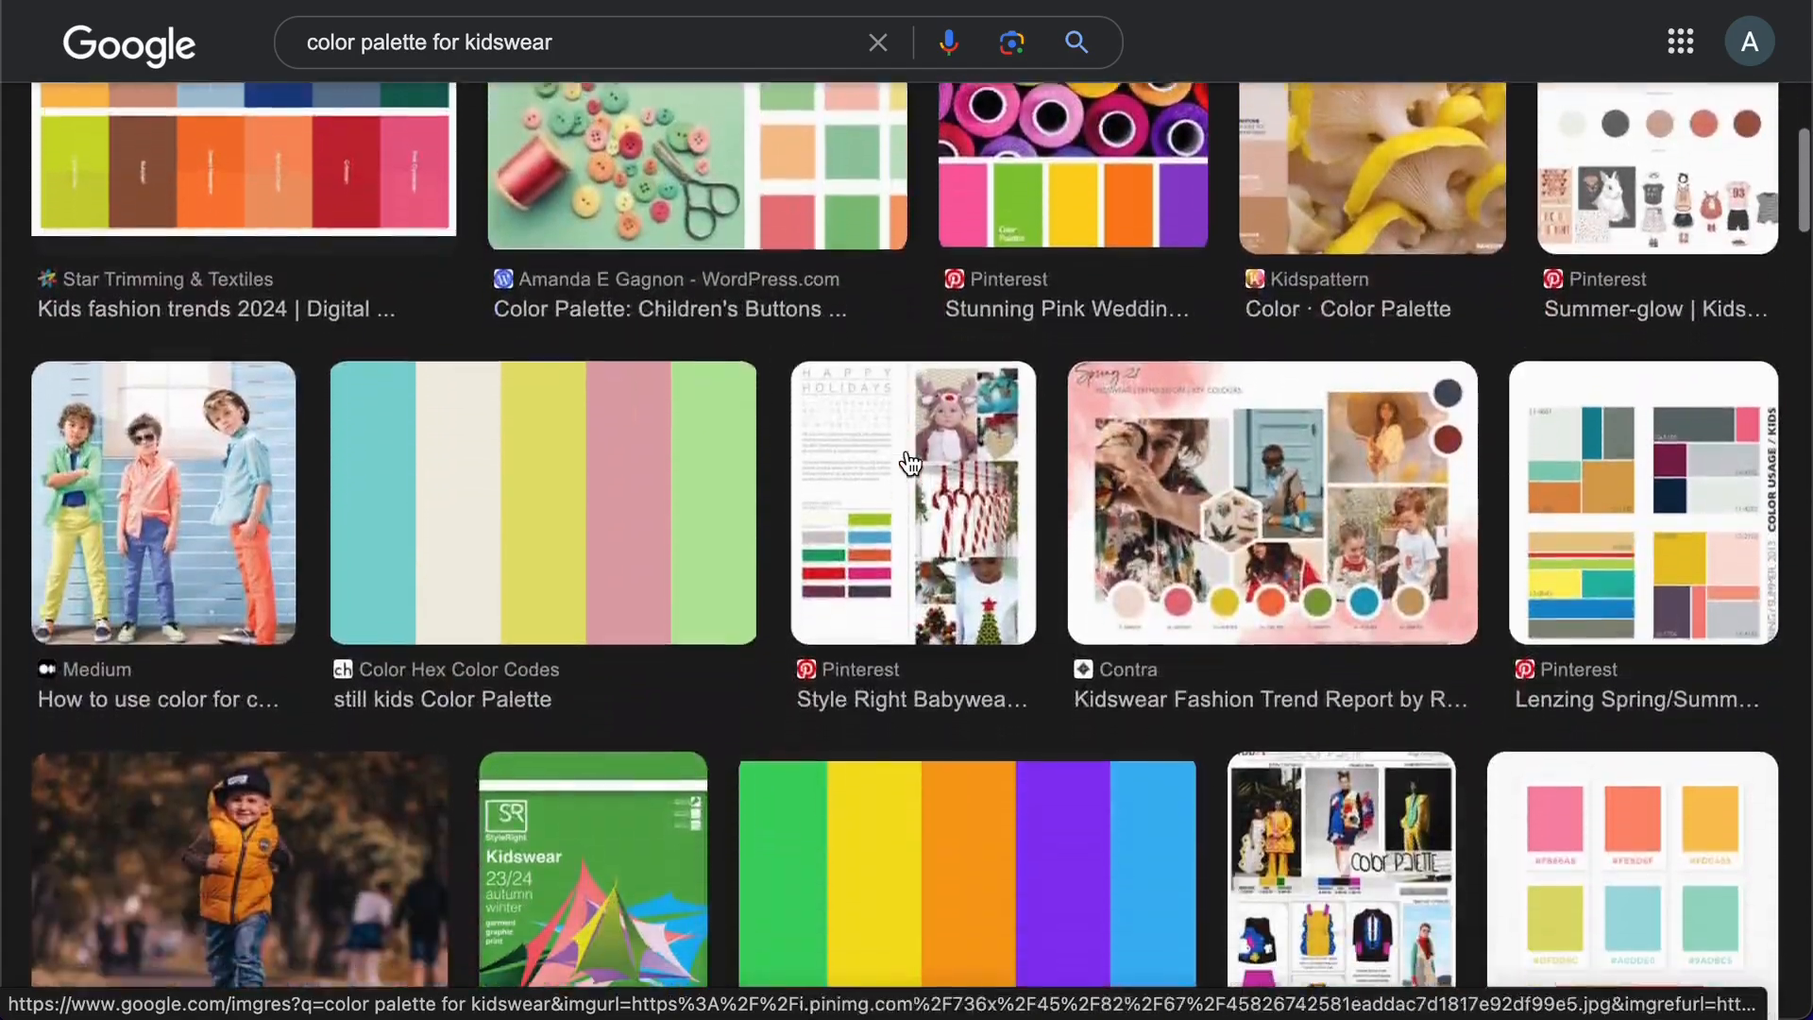
pyautogui.click(543, 529)
pyautogui.click(1397, 932)
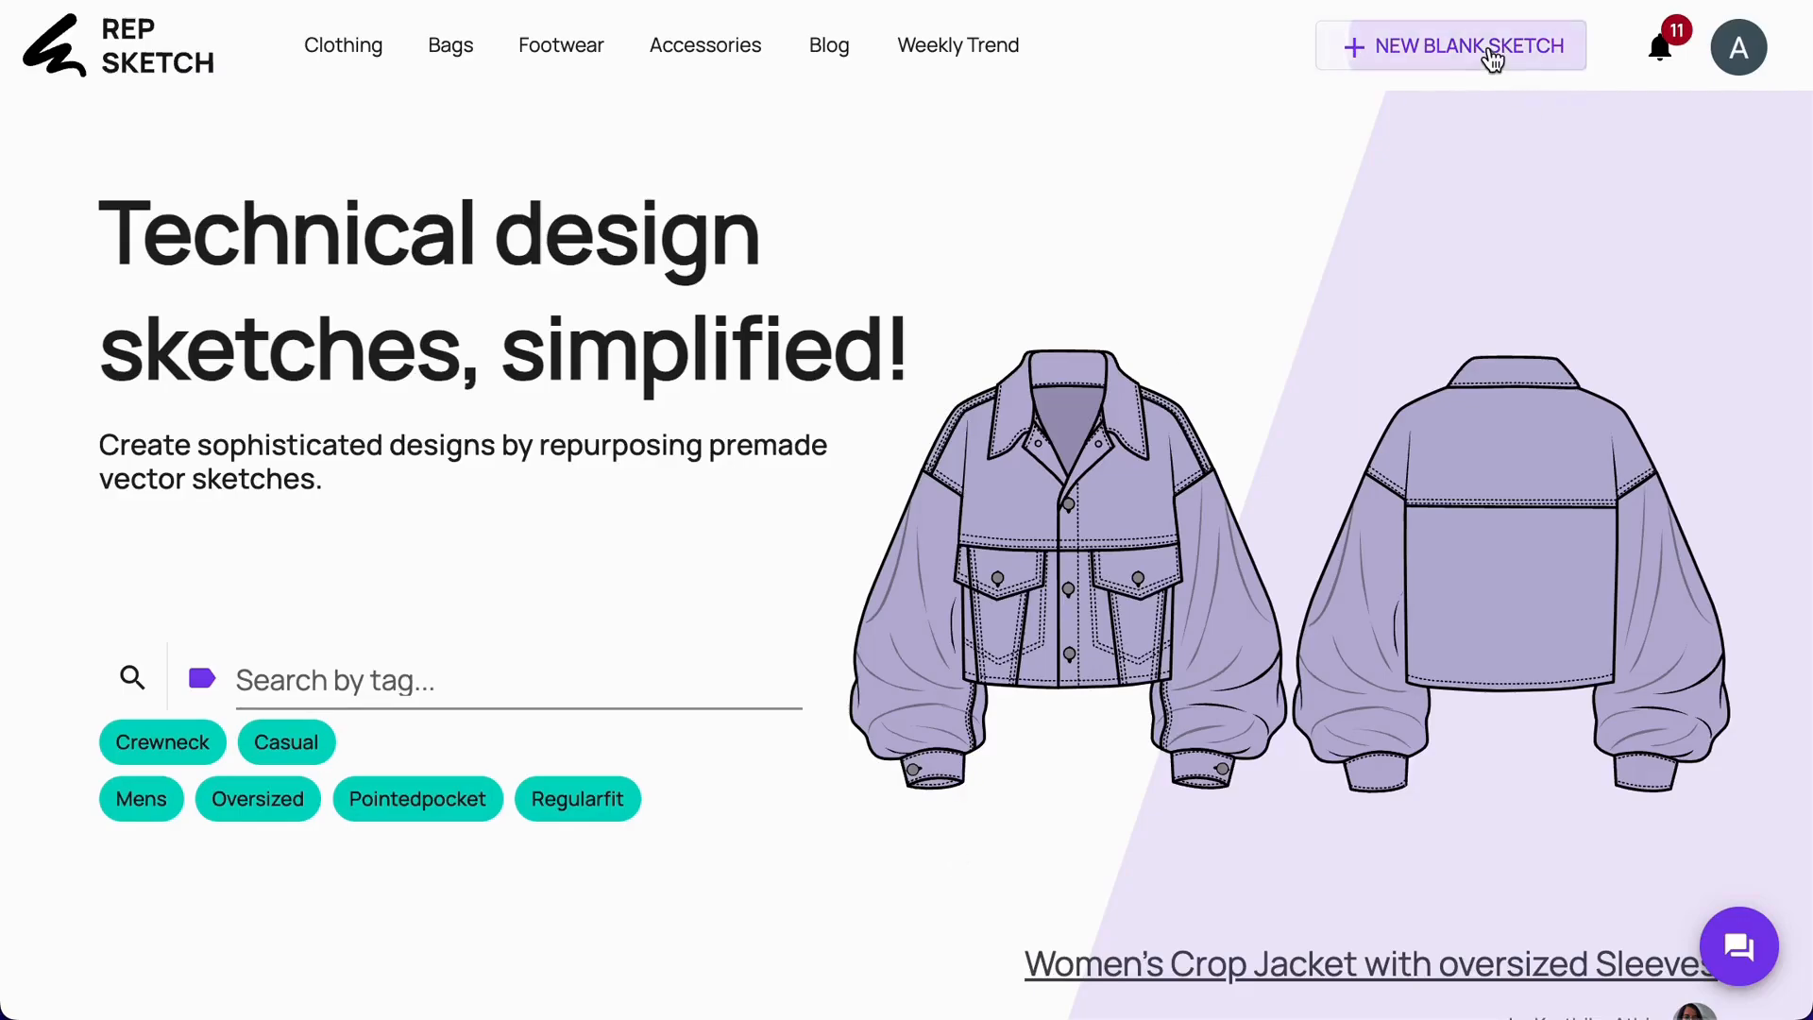
# - Start a new blank sketch in Rep Sketch and filter the design library by the tags Girl and Kid
pyautogui.click(1489, 52)
pyautogui.click(1455, 117)
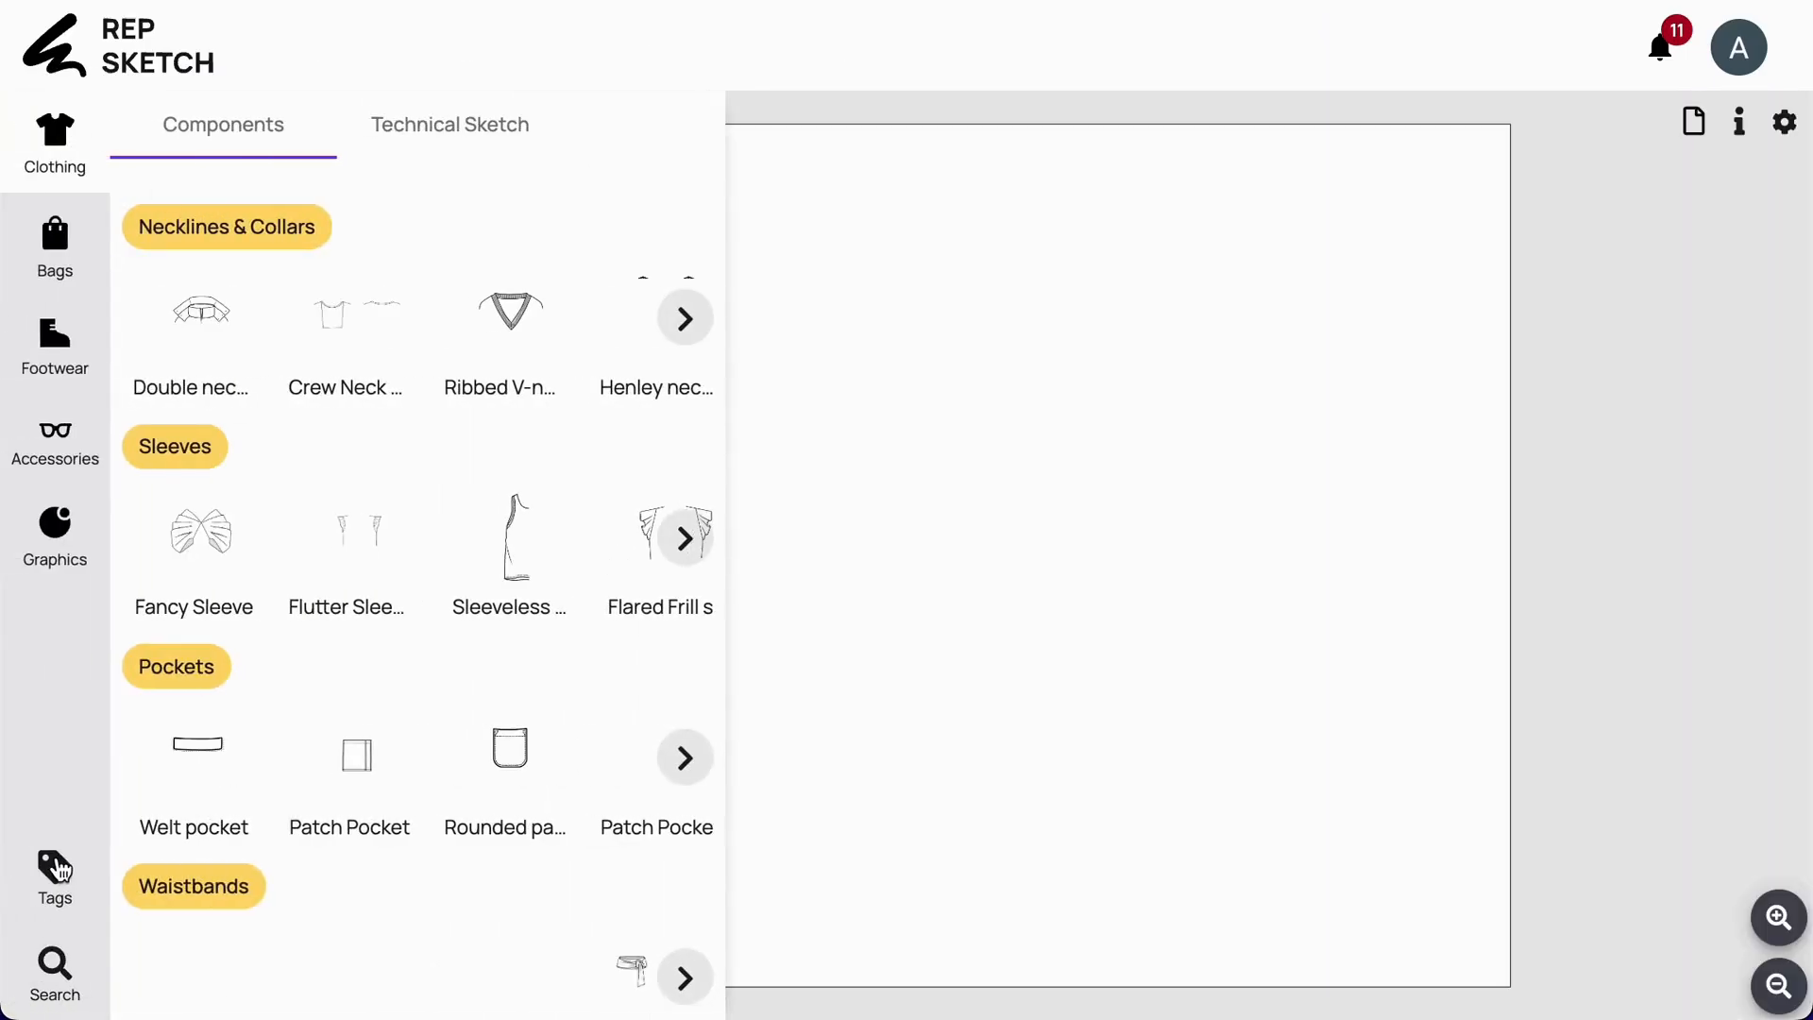
pyautogui.click(54, 963)
pyautogui.write('GIR')
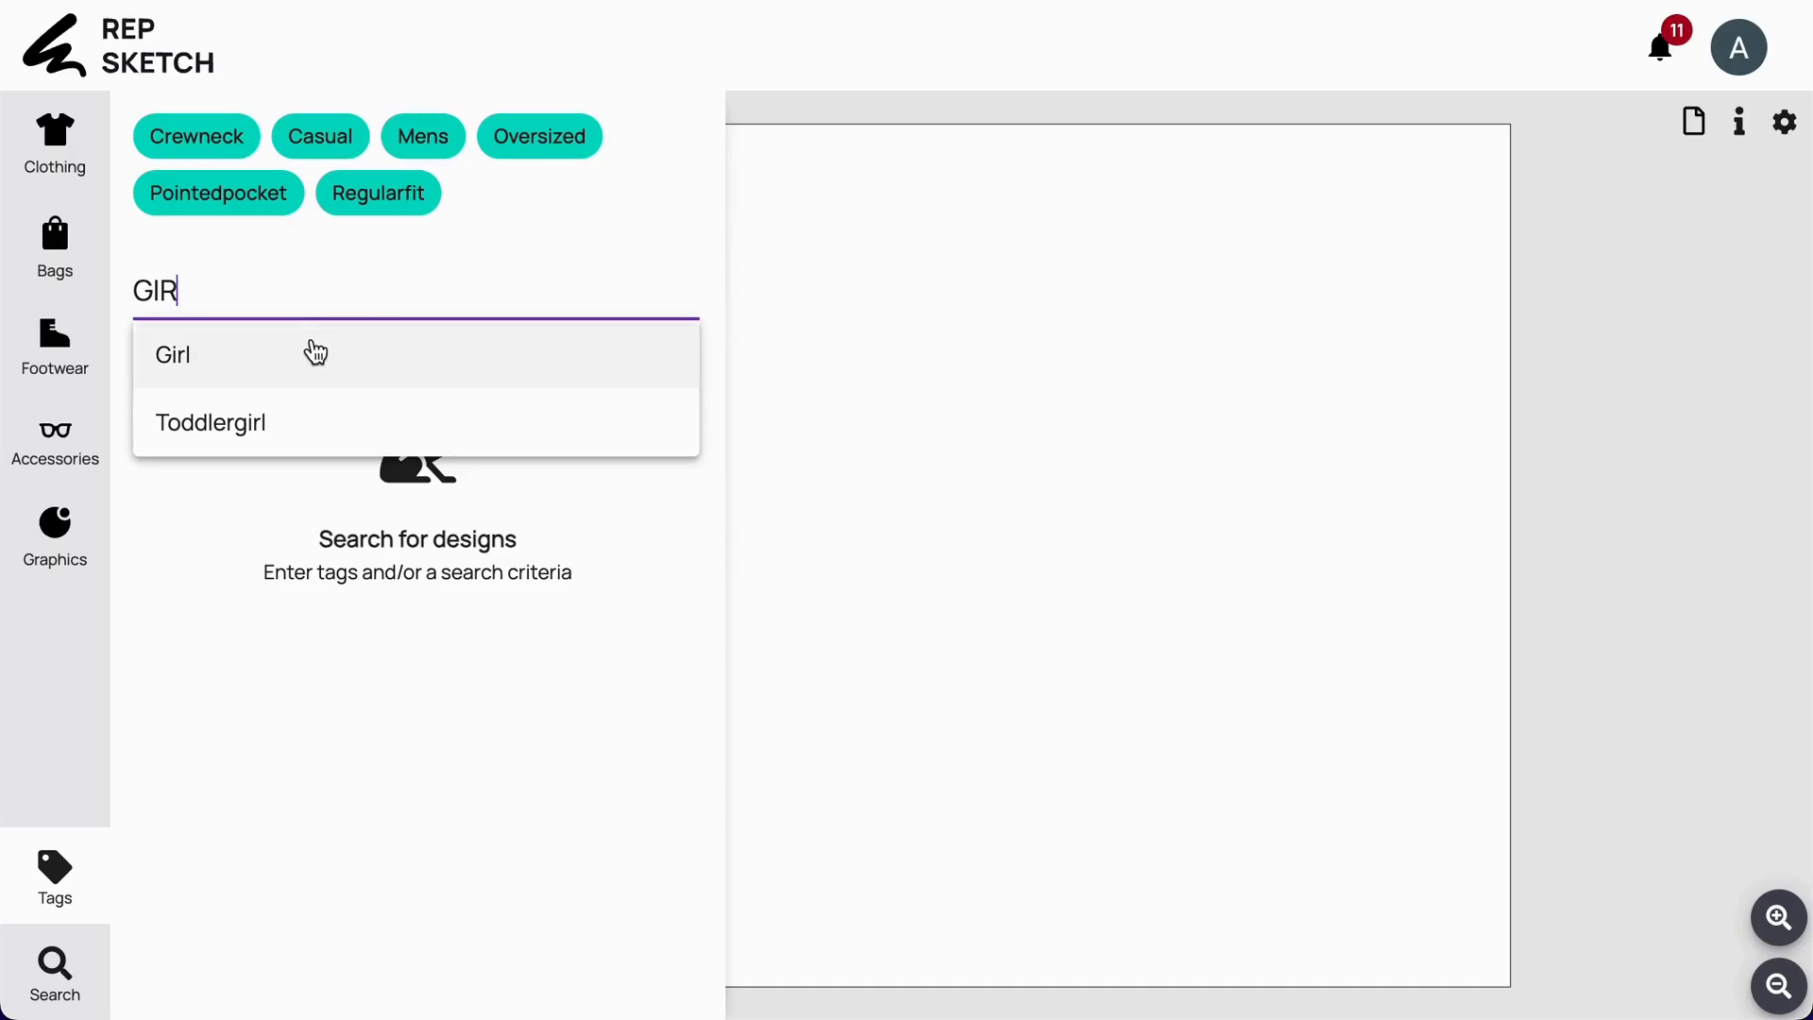
pyautogui.click(315, 353)
pyautogui.write('KID')
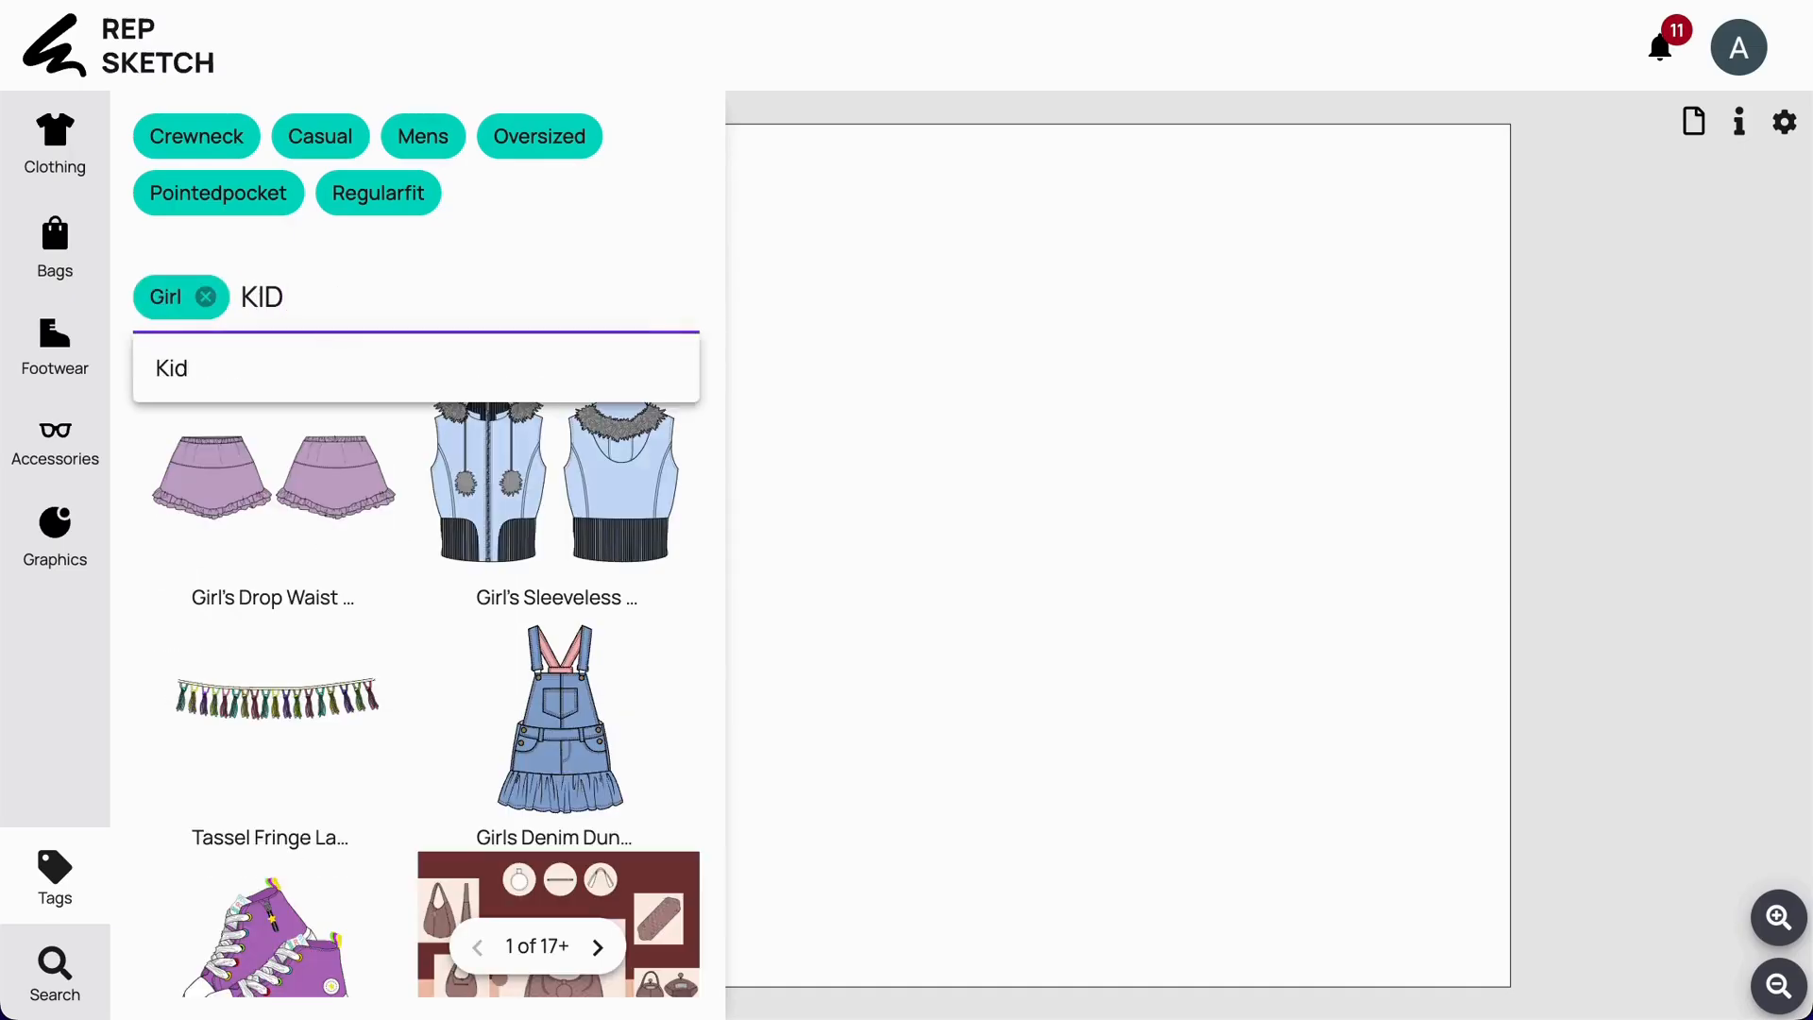
pyautogui.click(352, 369)
# - Browse the following result pages of designs tagged Girl and Kid for suitable garments
pyautogui.click(351, 378)
pyautogui.click(599, 947)
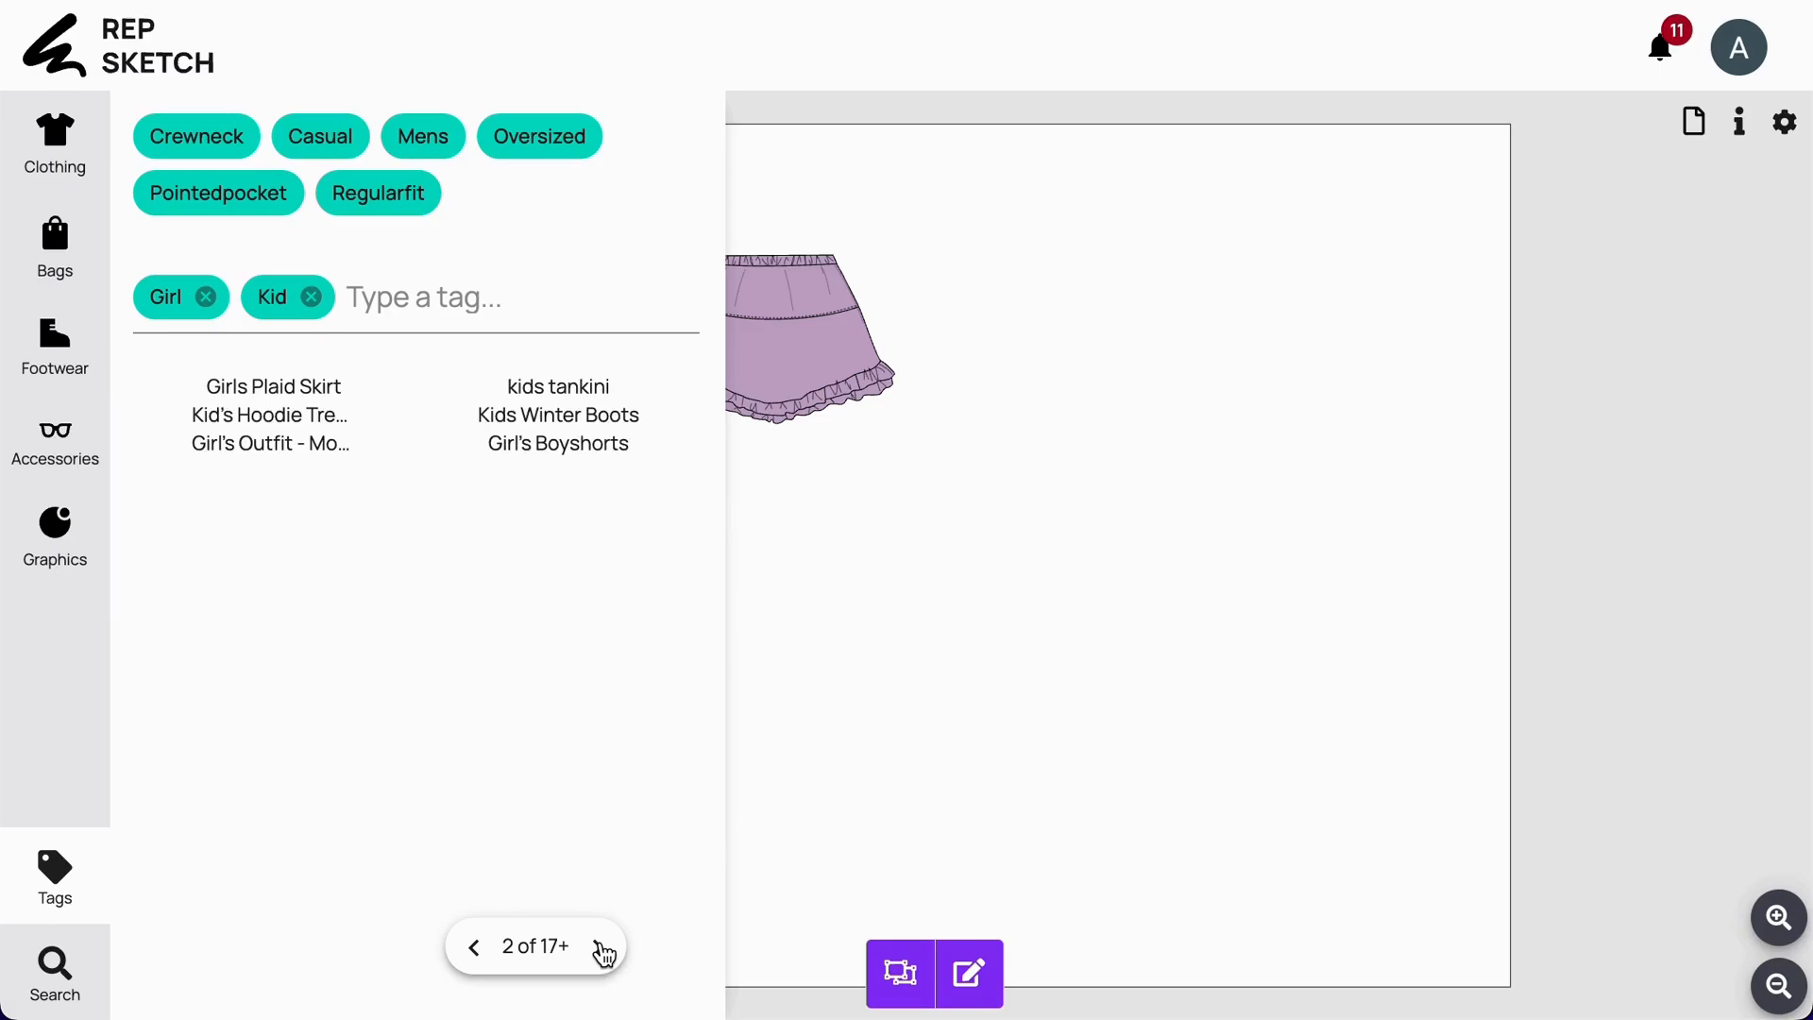
pyautogui.scroll(-1, 609, 546)
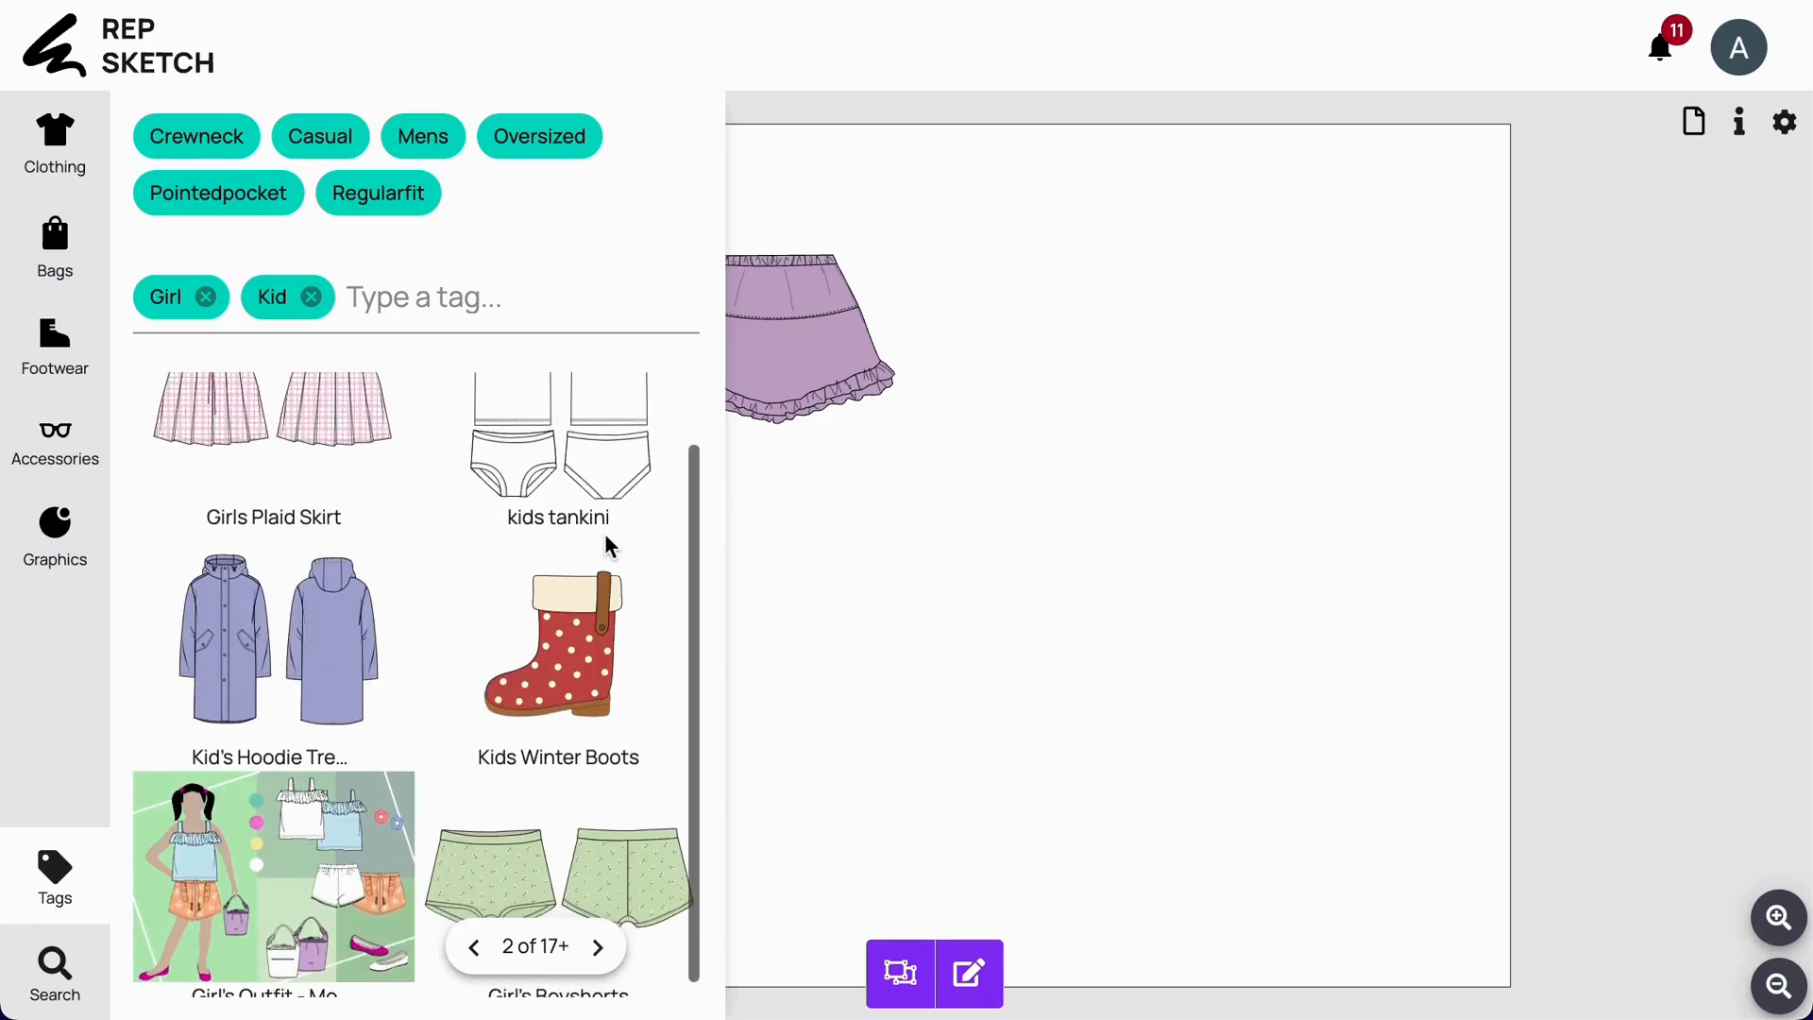
pyautogui.click(598, 948)
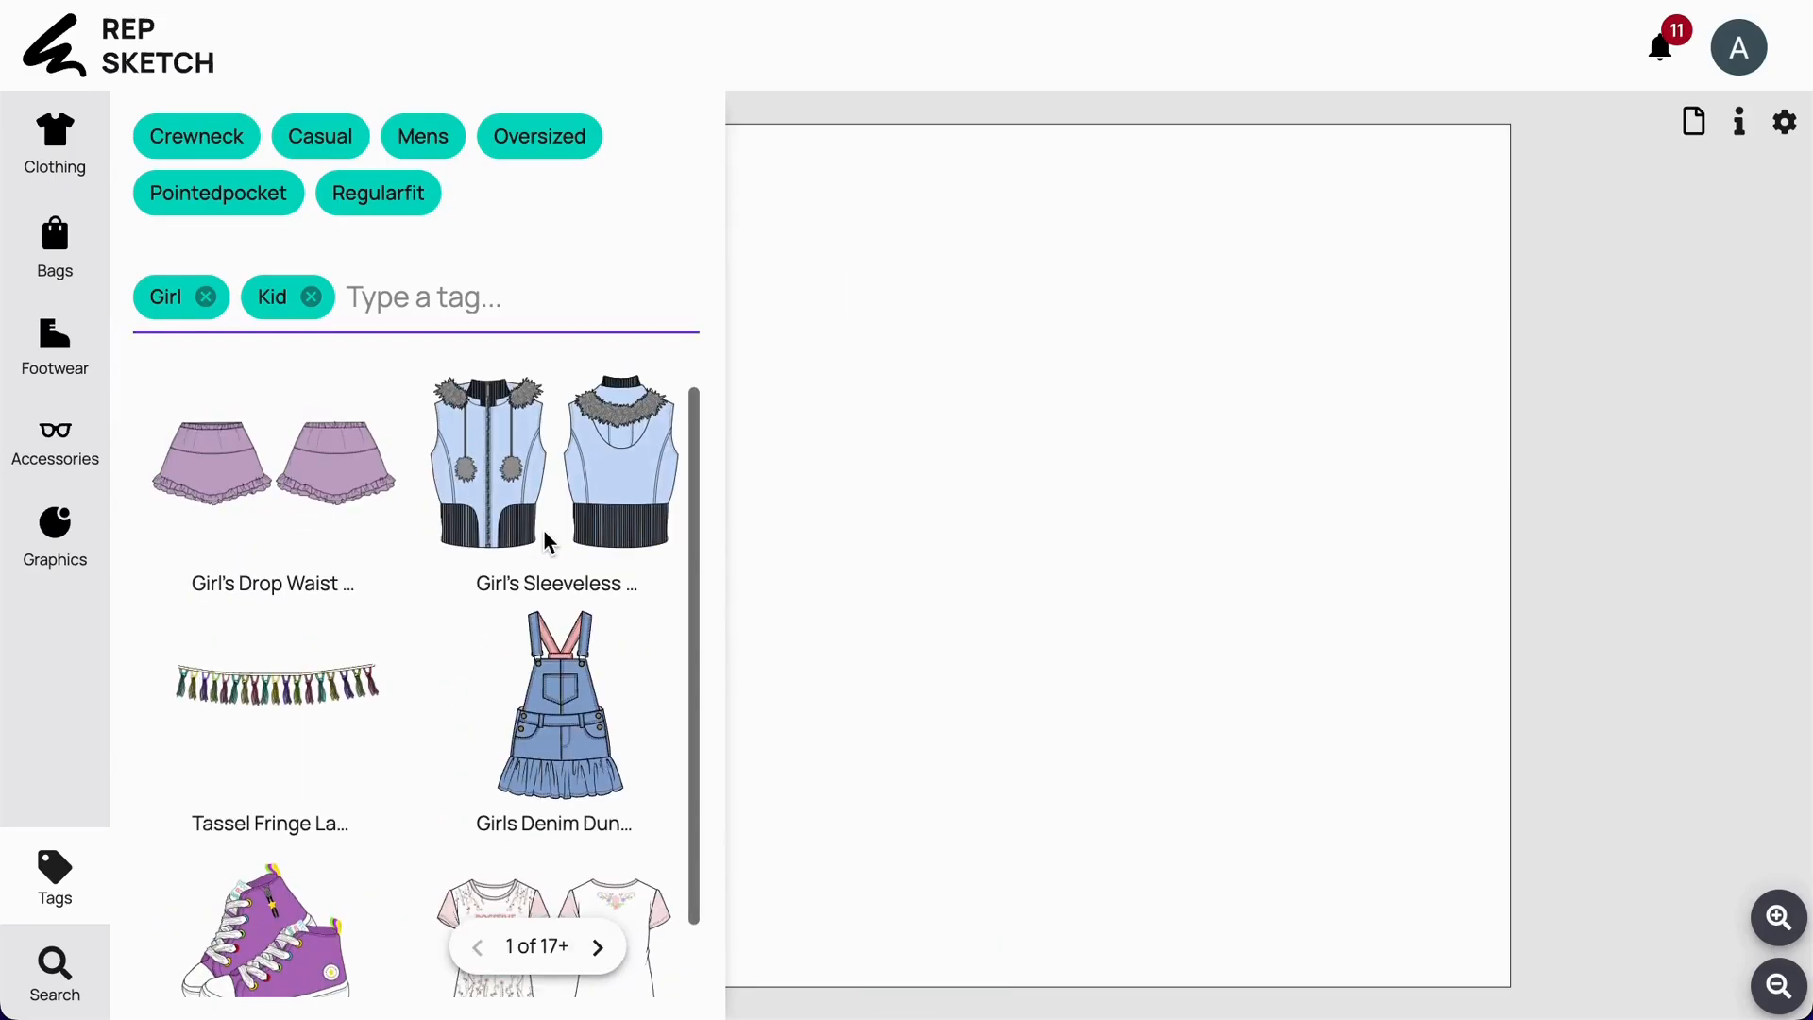
pyautogui.moveTo(336, 469); pyautogui.dragTo(1032, 280)
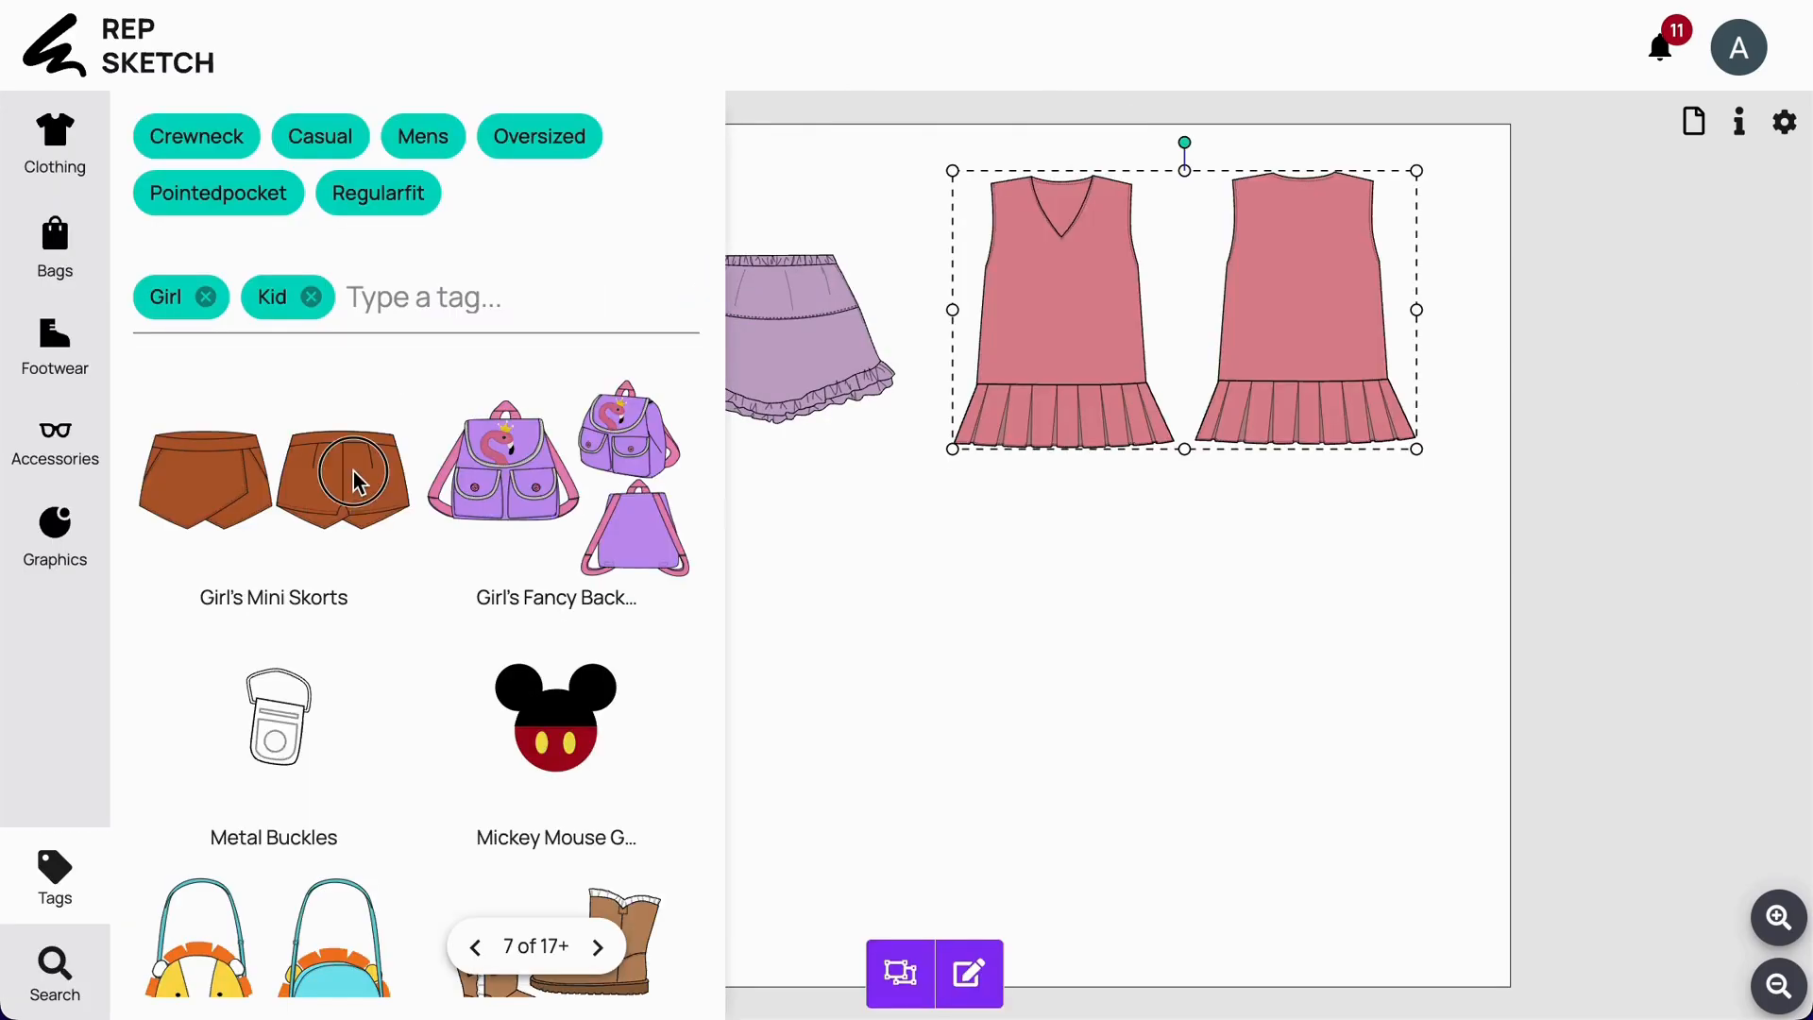
pyautogui.moveTo(356, 477); pyautogui.dragTo(1234, 614)
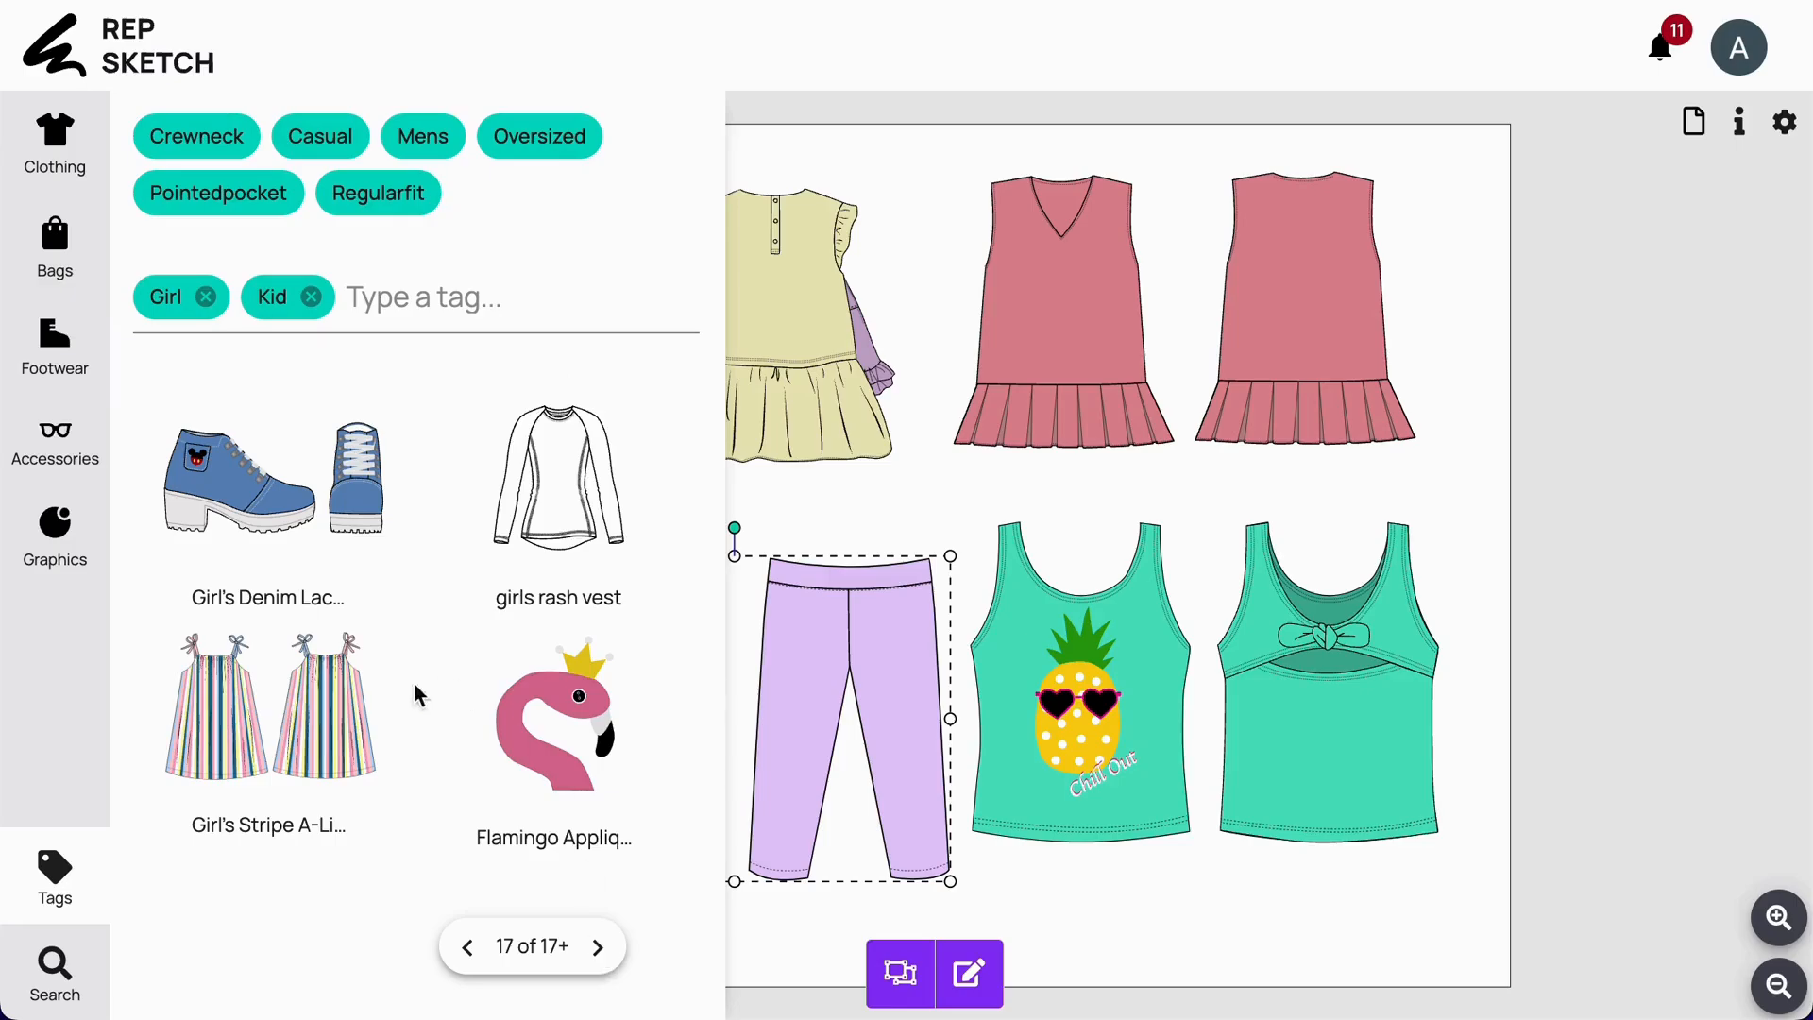
pyautogui.moveTo(325, 736); pyautogui.dragTo(1211, 549)
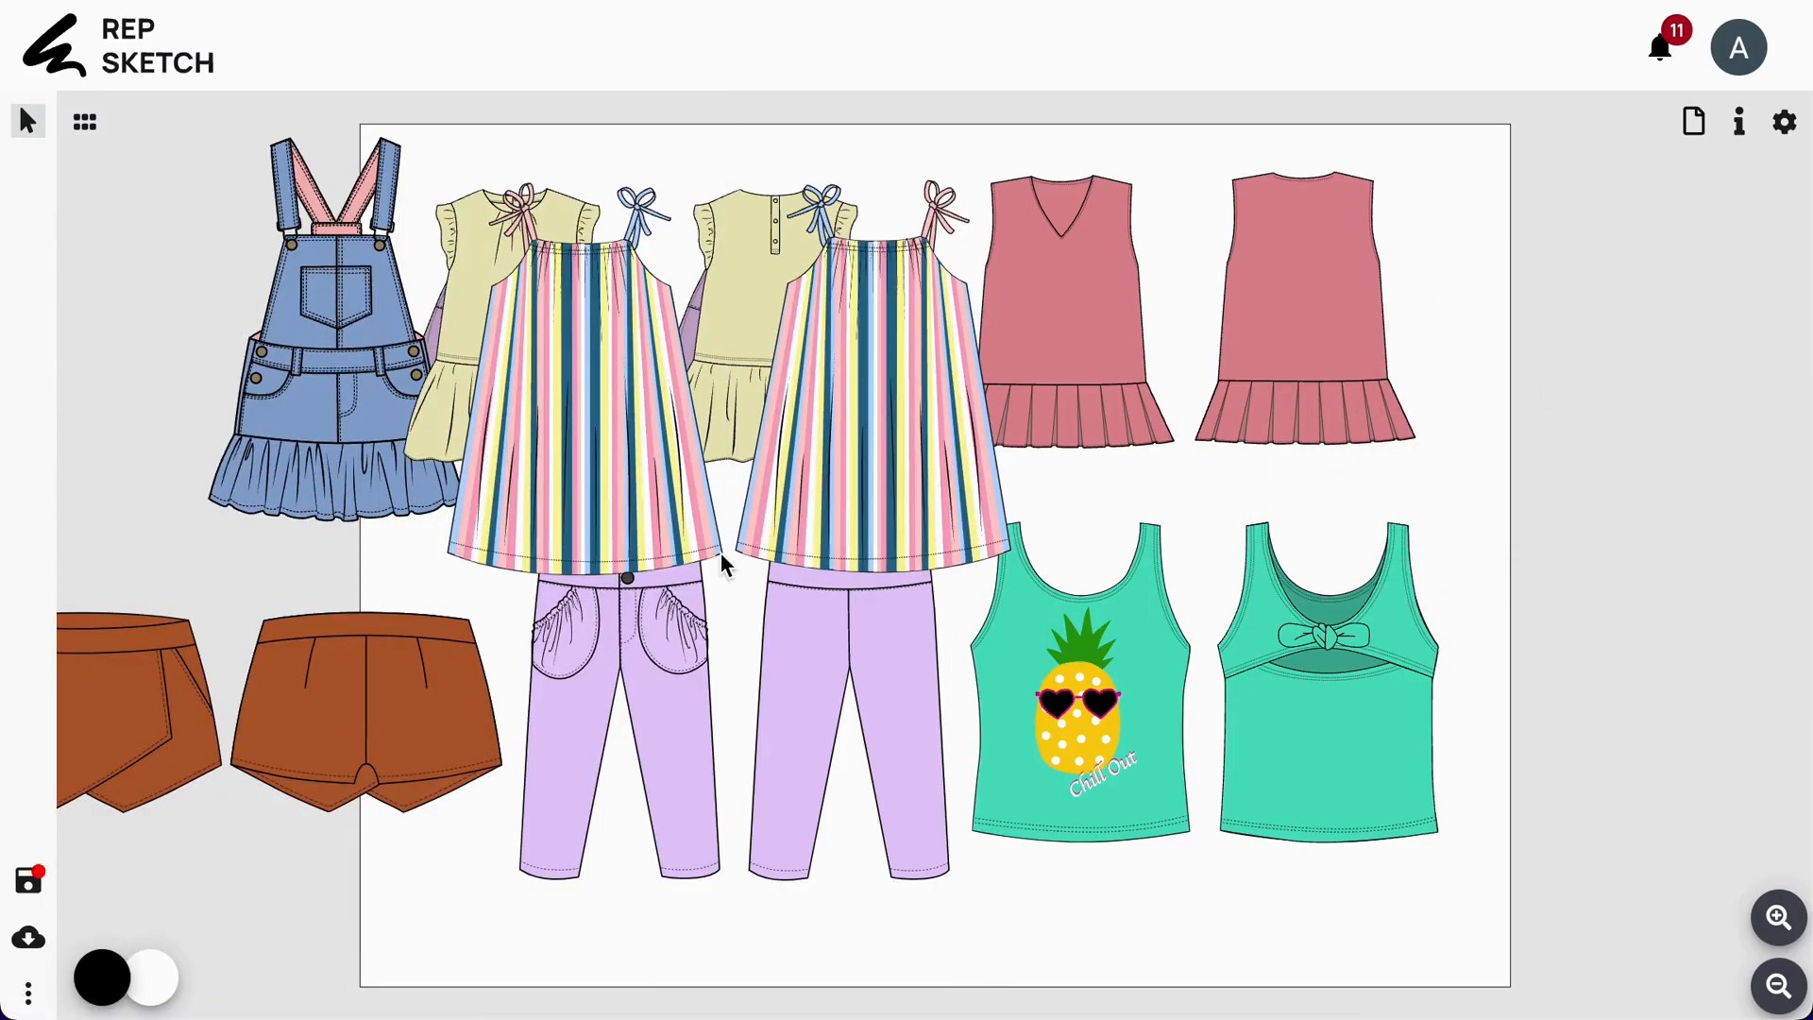
pyautogui.moveTo(720, 559); pyautogui.dragTo(1376, 478)
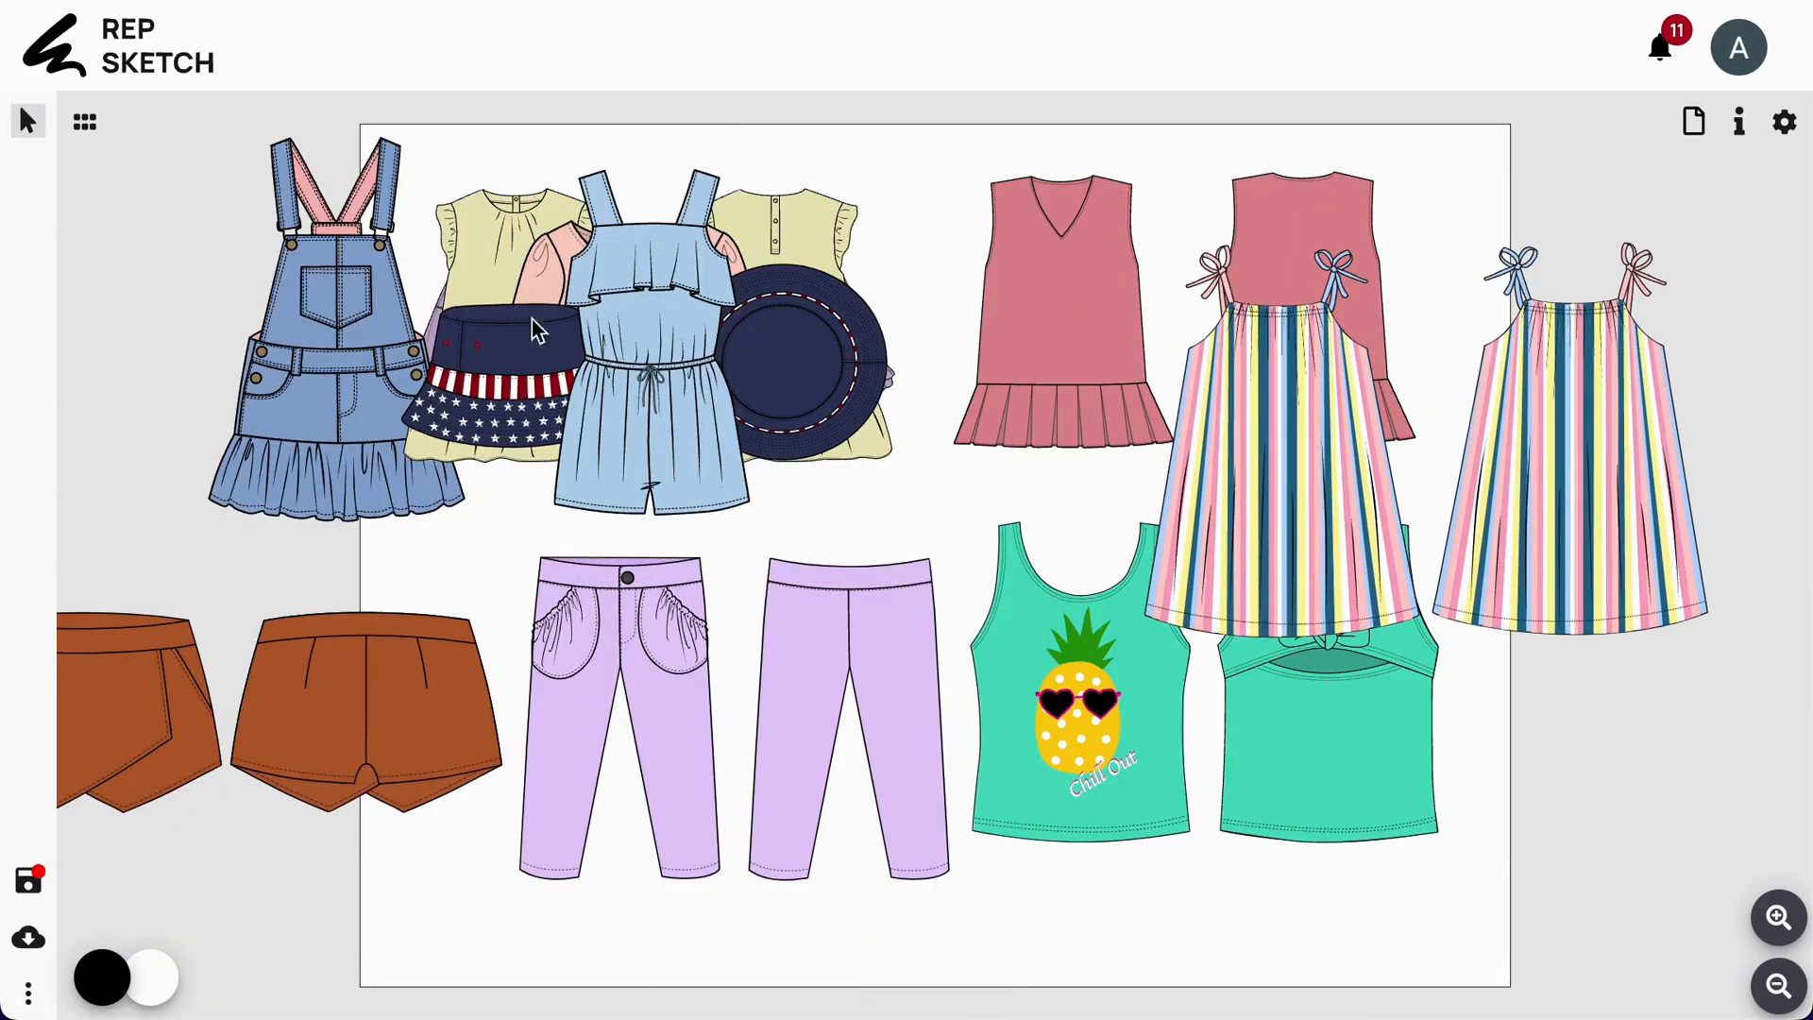
# - Delete the denim dungaree dress and move the blue jumpsuit into its place beside the page
pyautogui.click(347, 381)
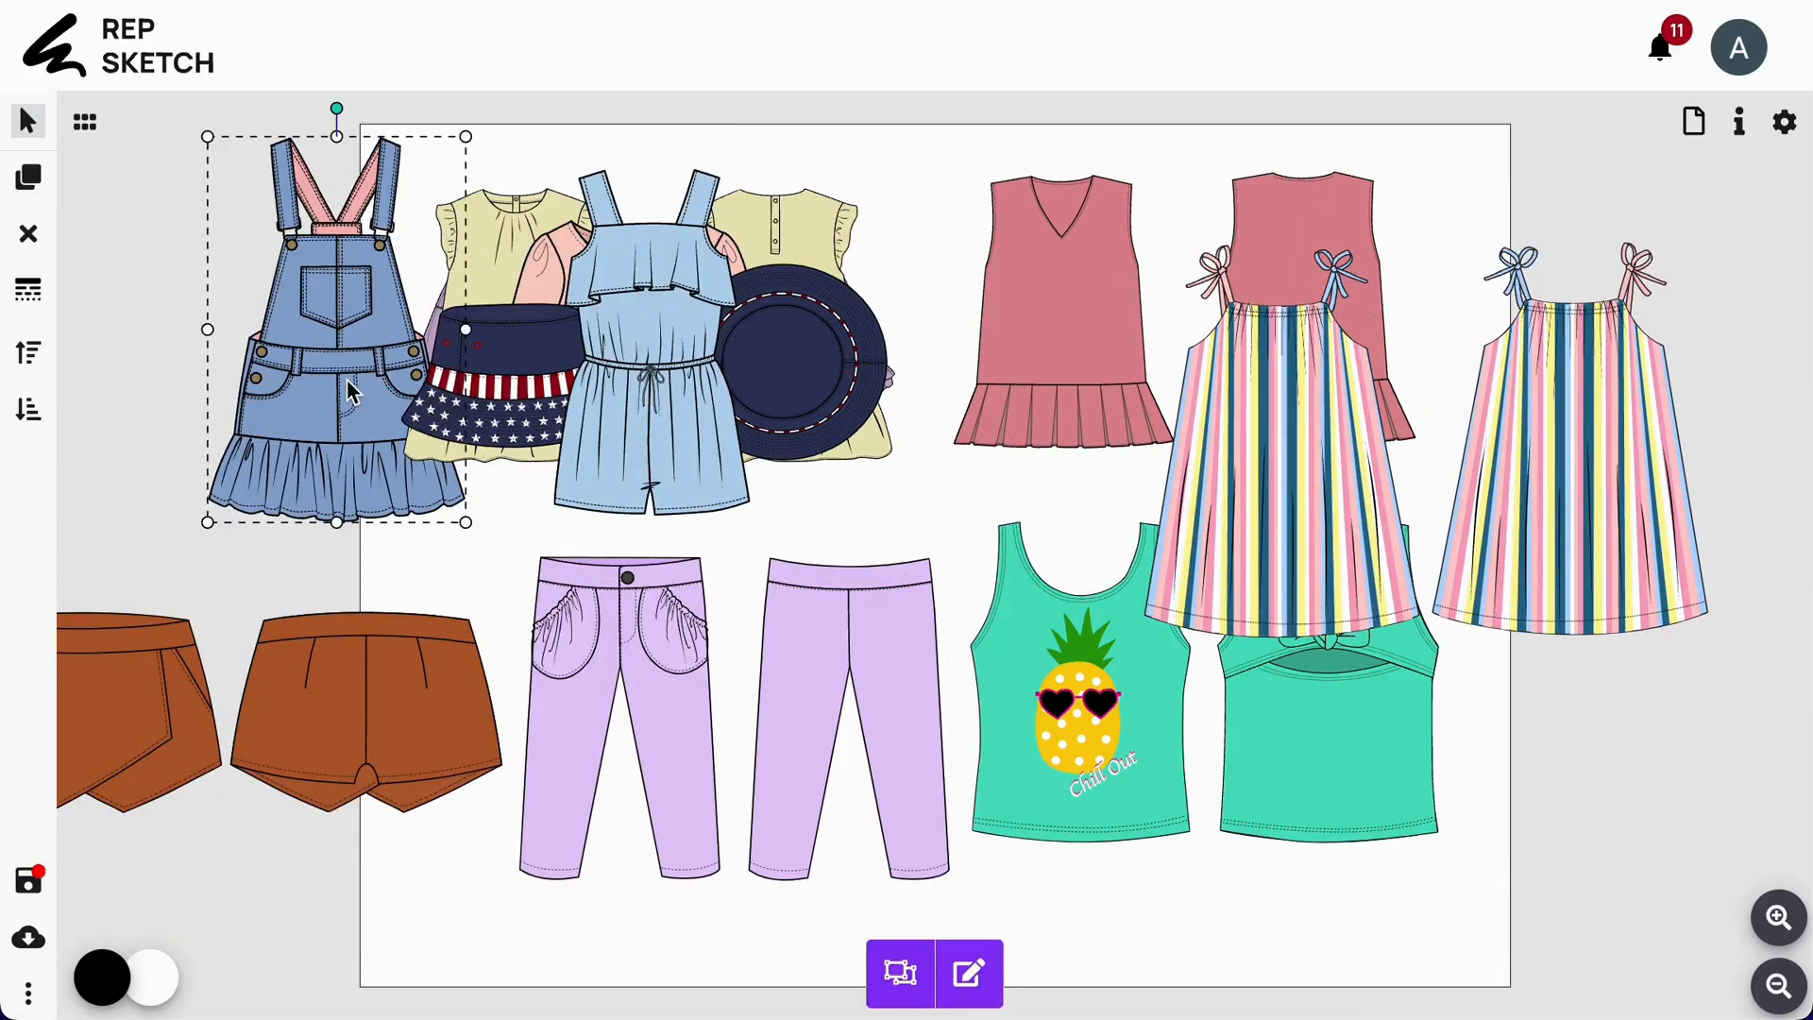
pyautogui.press('Delete')
pyautogui.moveTo(638, 391); pyautogui.dragTo(260, 386)
pyautogui.moveTo(259, 385); pyautogui.dragTo(230, 374)
# - Remove the pink V-neck dress with the pleated hem from the canvas
pyautogui.click(1088, 280)
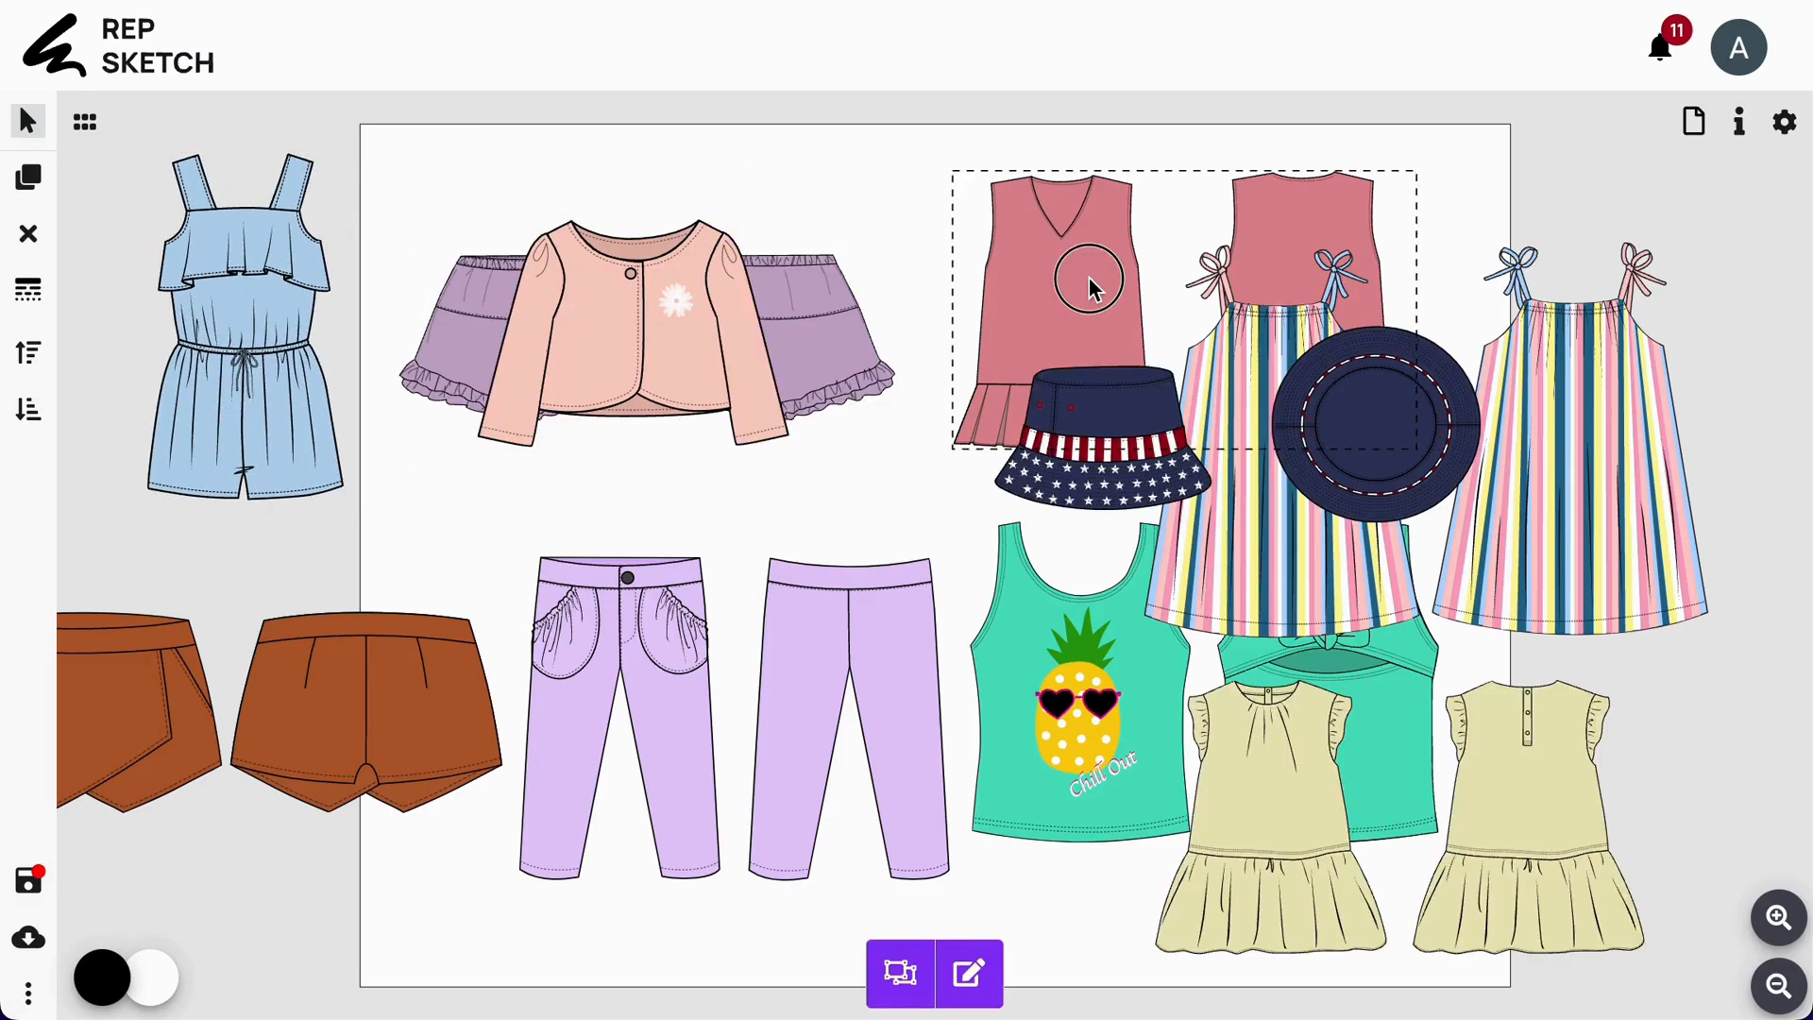
pyautogui.moveTo(1089, 279); pyautogui.dragTo(964, 251)
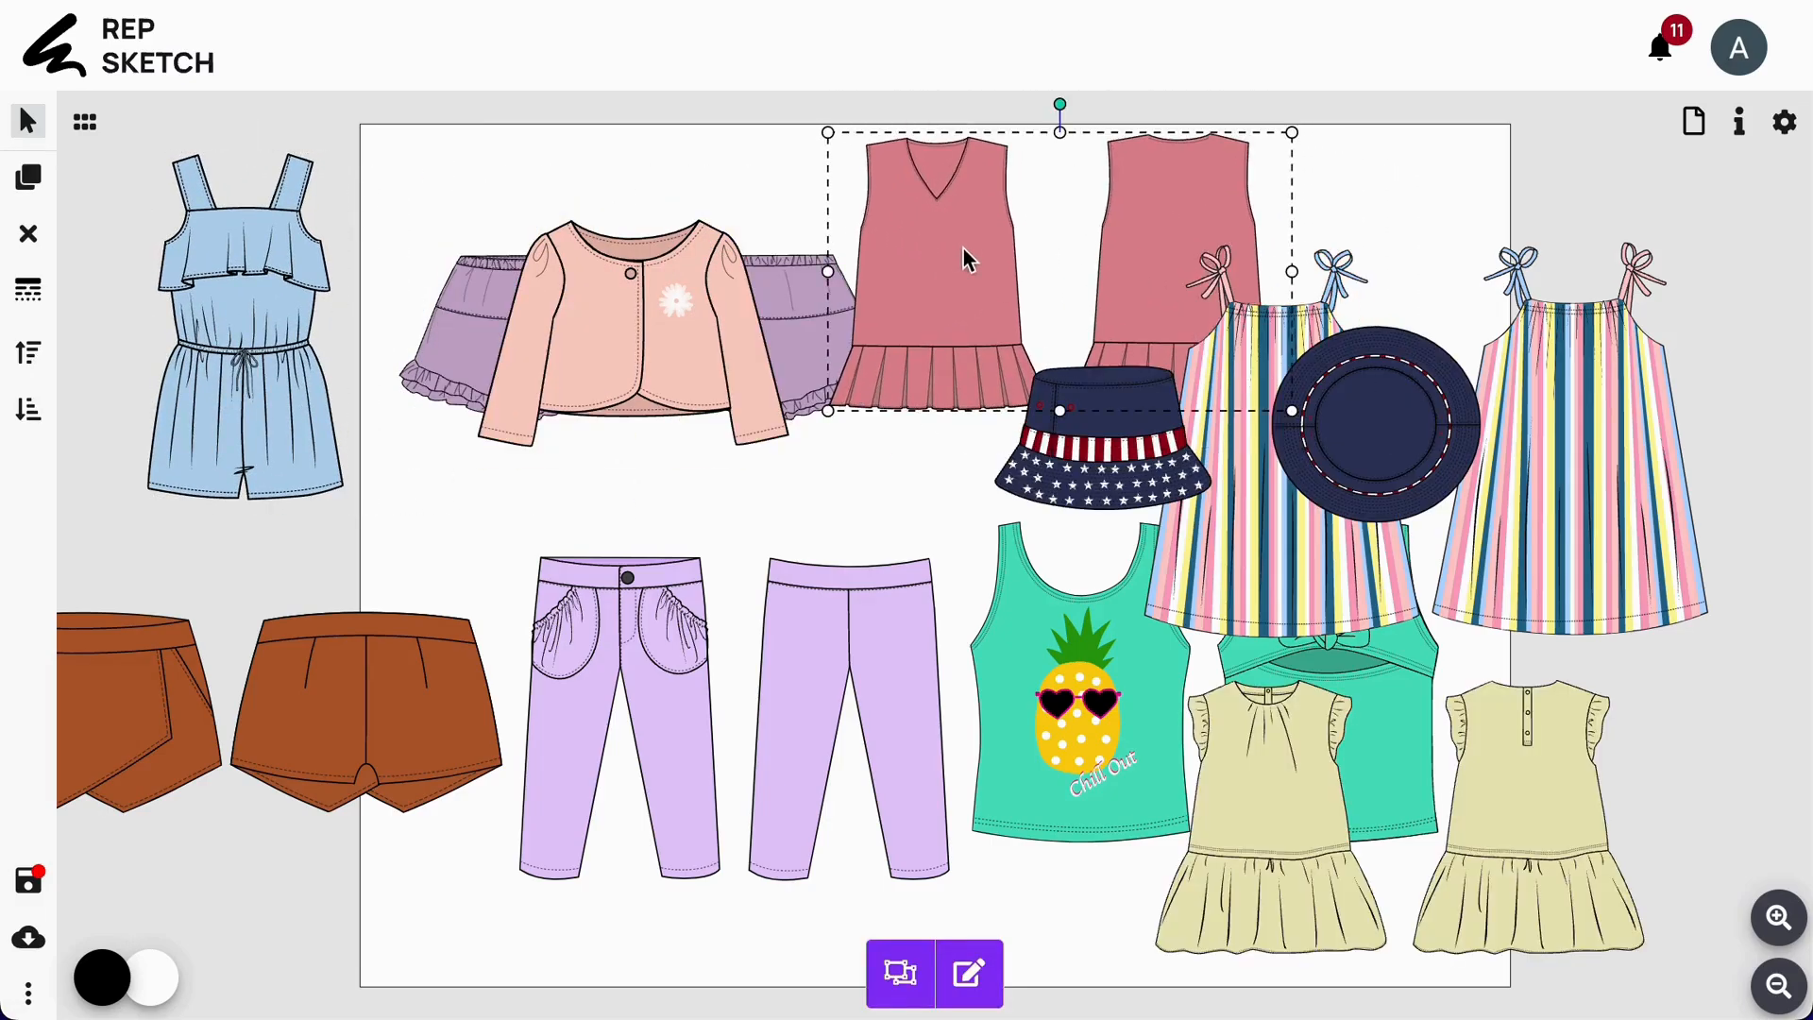
pyautogui.press('Delete')
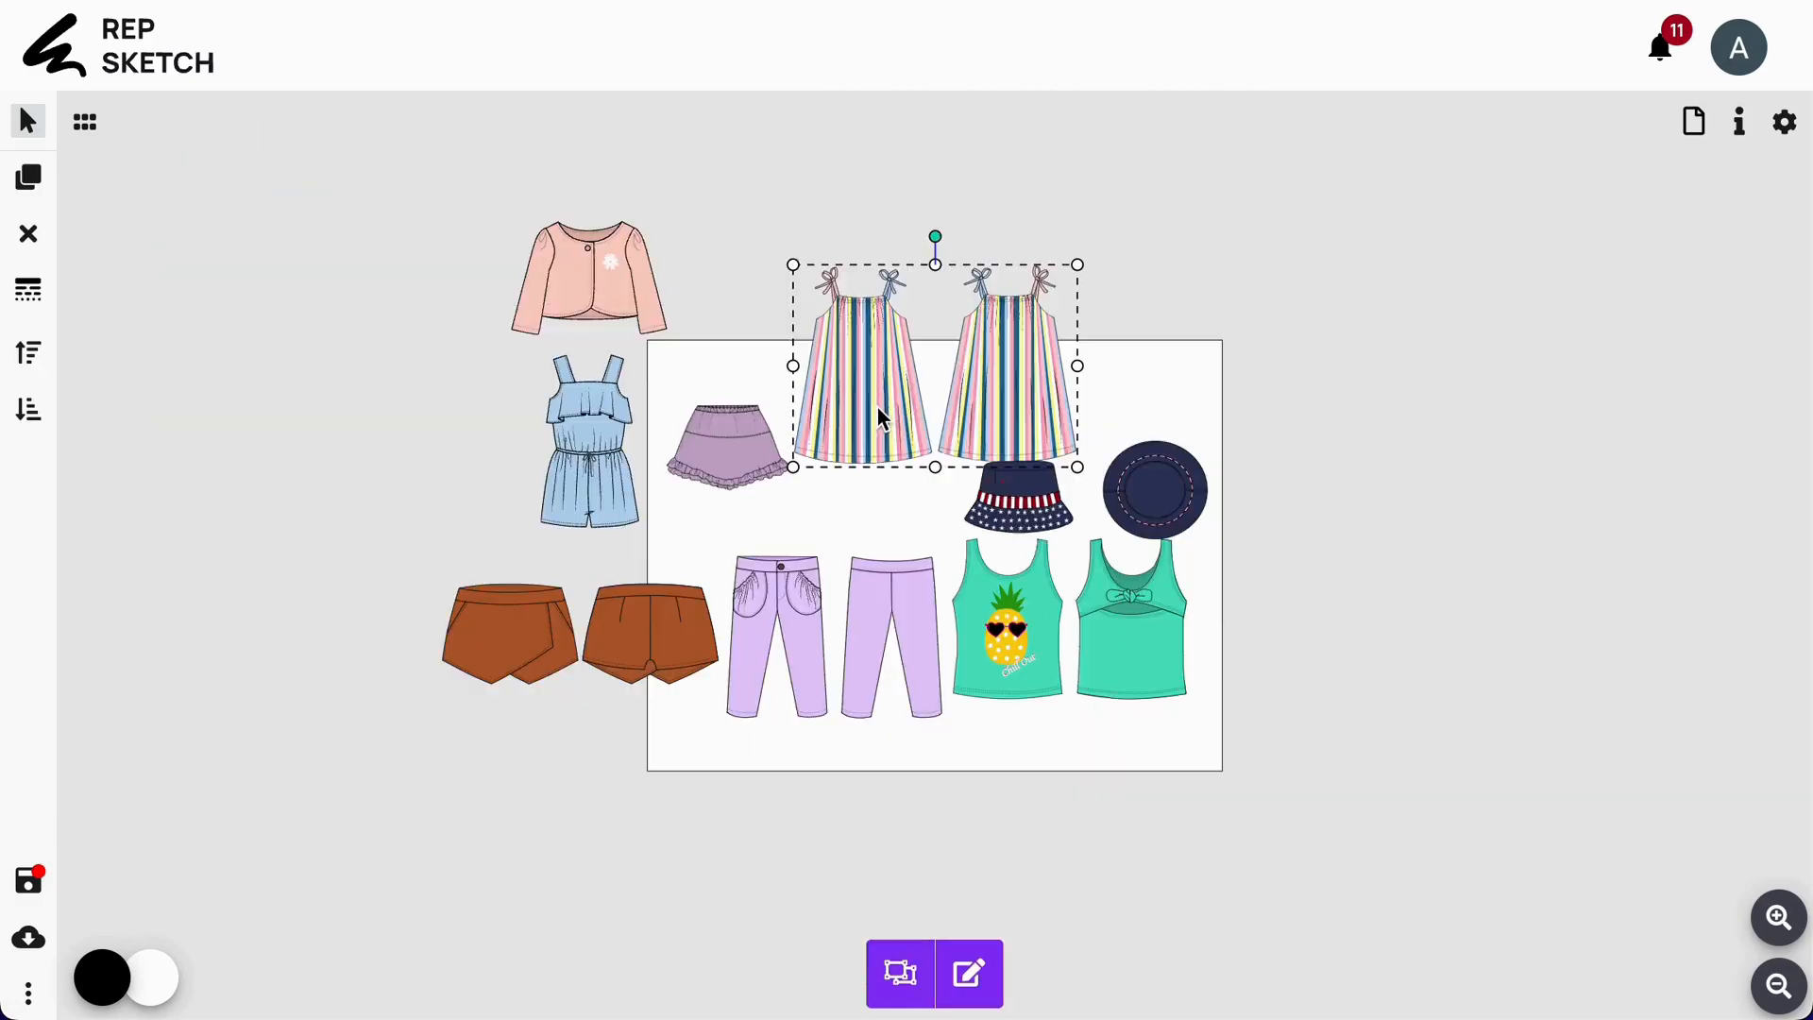
# - Ungroup the striped dress and the bucket hat, and delete the dress's back view and the hat's top view
pyautogui.click(900, 973)
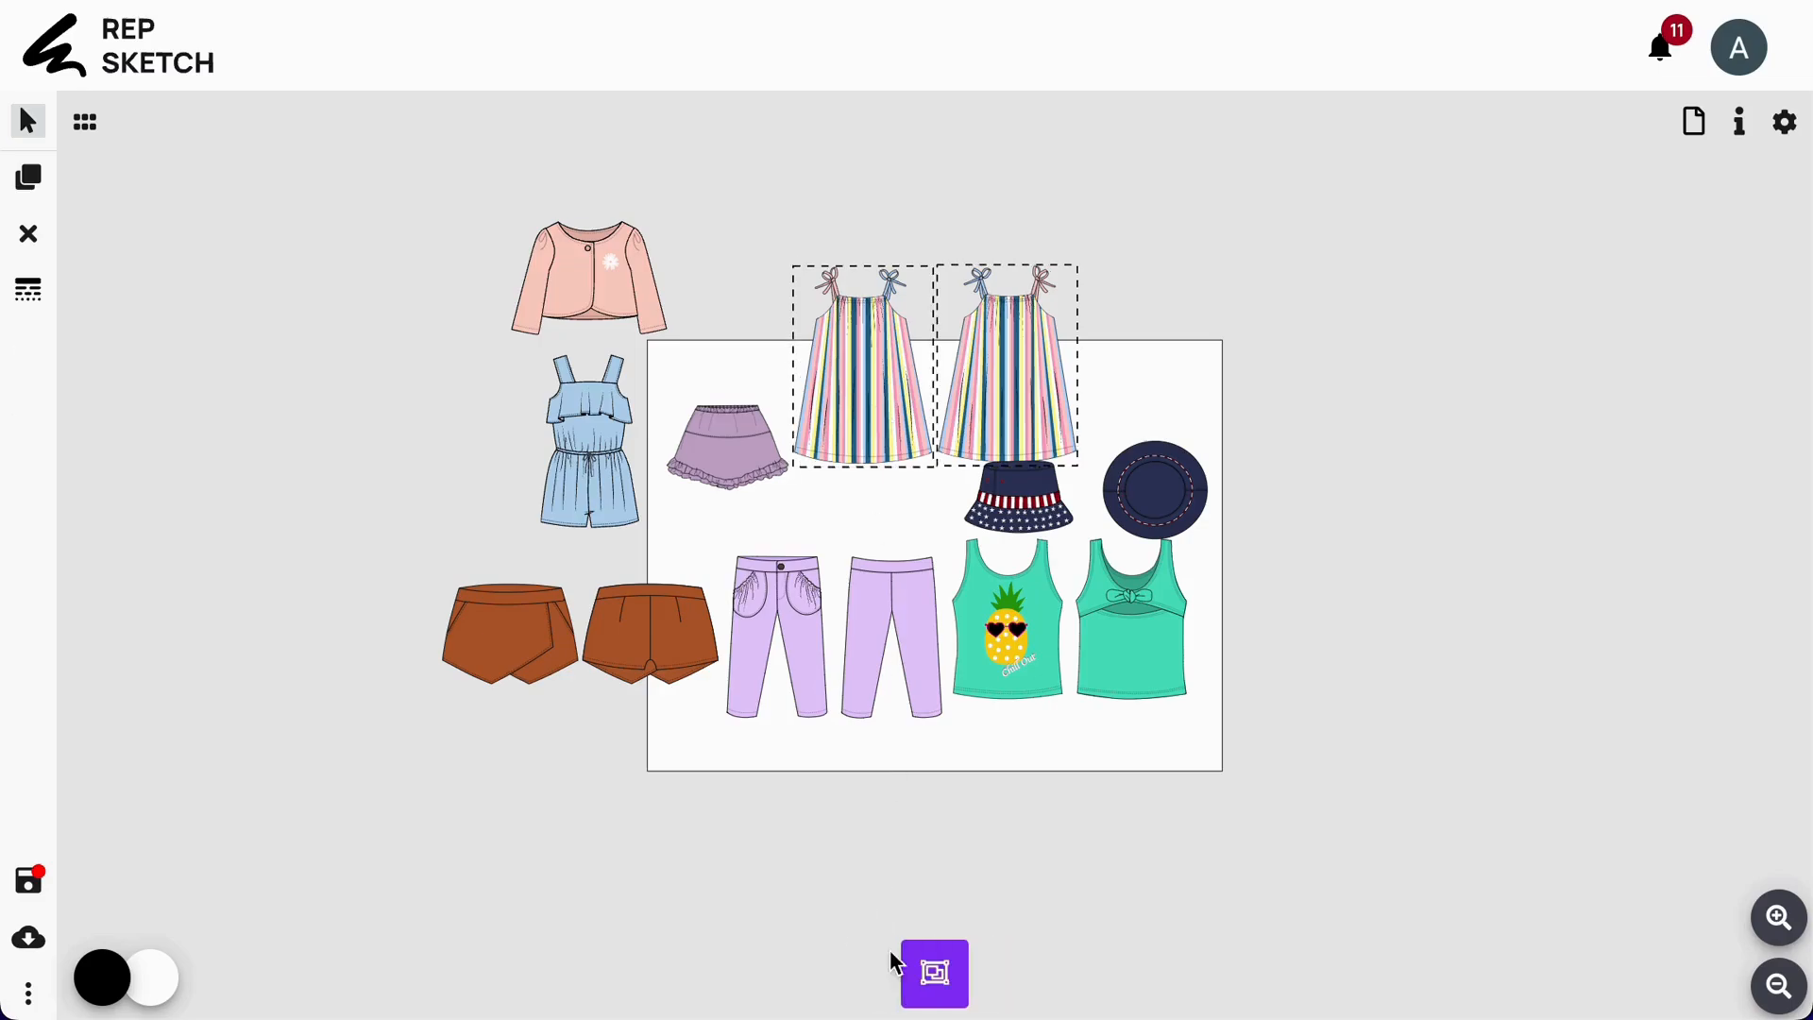
pyautogui.click(1029, 386)
pyautogui.press('Delete')
pyautogui.click(1027, 505)
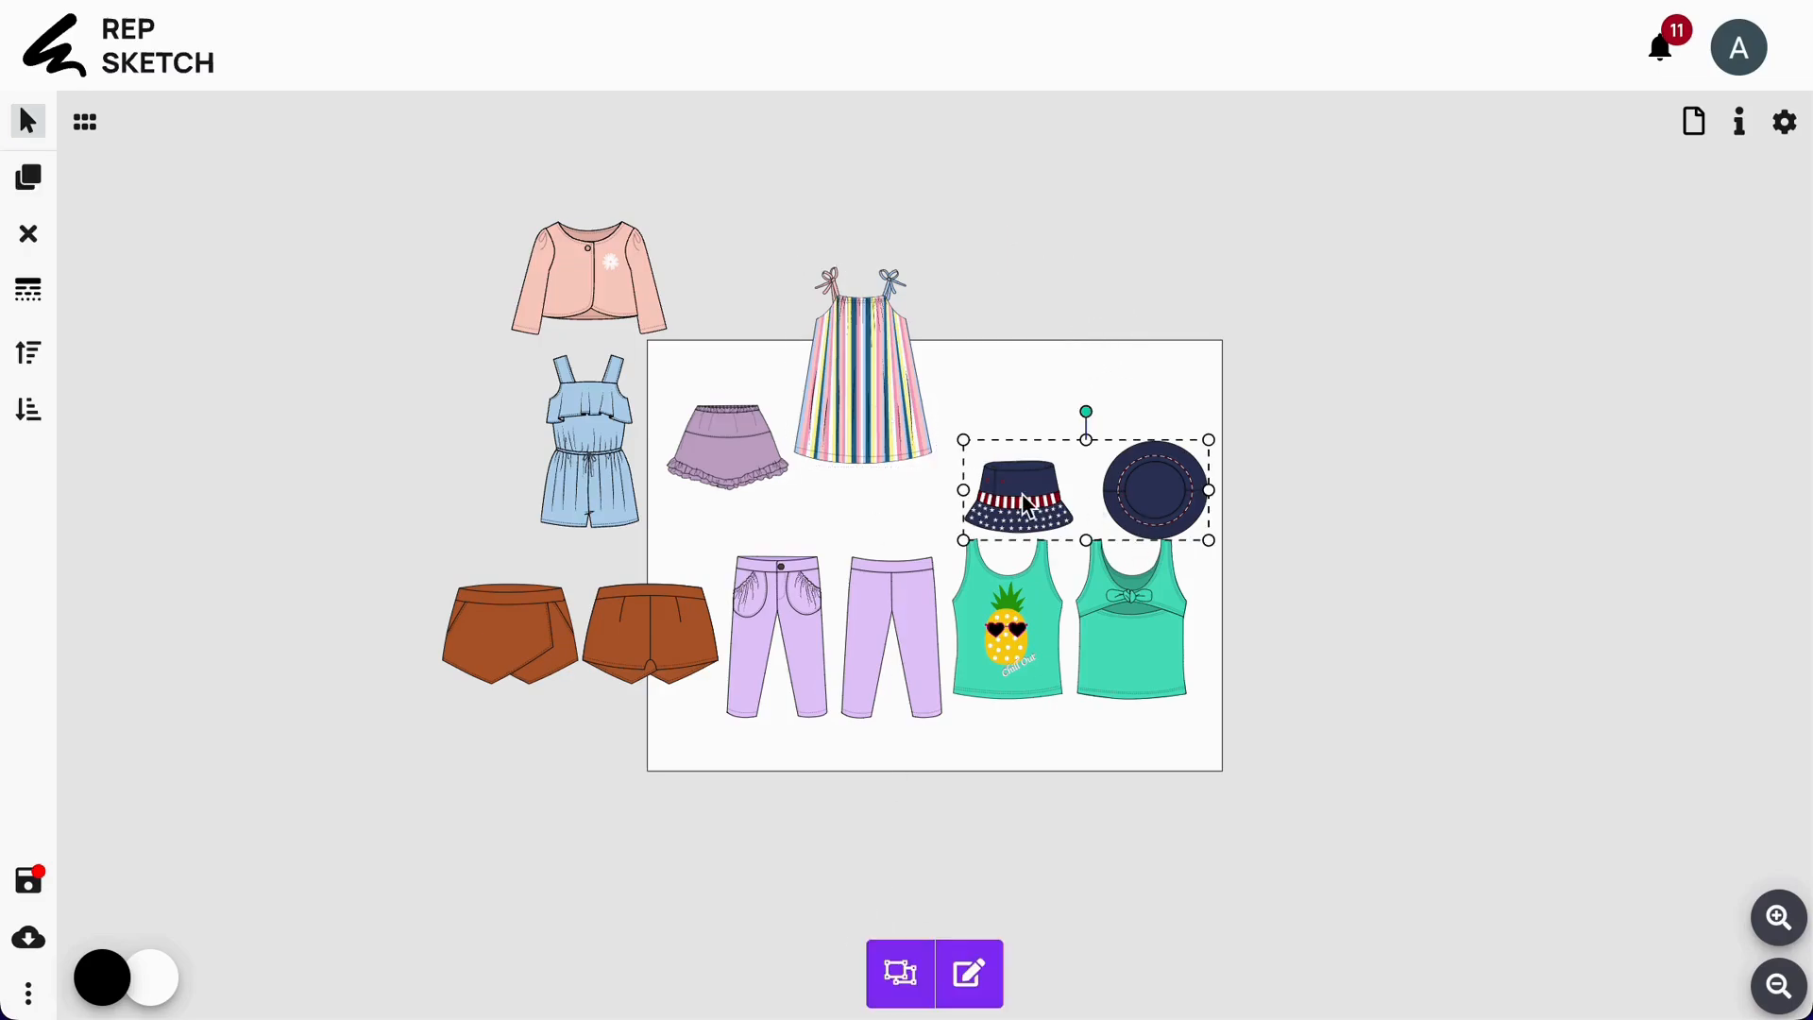
pyautogui.click(899, 973)
pyautogui.click(1161, 469)
pyautogui.press('Delete')
# - Ungroup the green pineapple tank top and delete its back view
pyautogui.click(1005, 623)
pyautogui.click(900, 972)
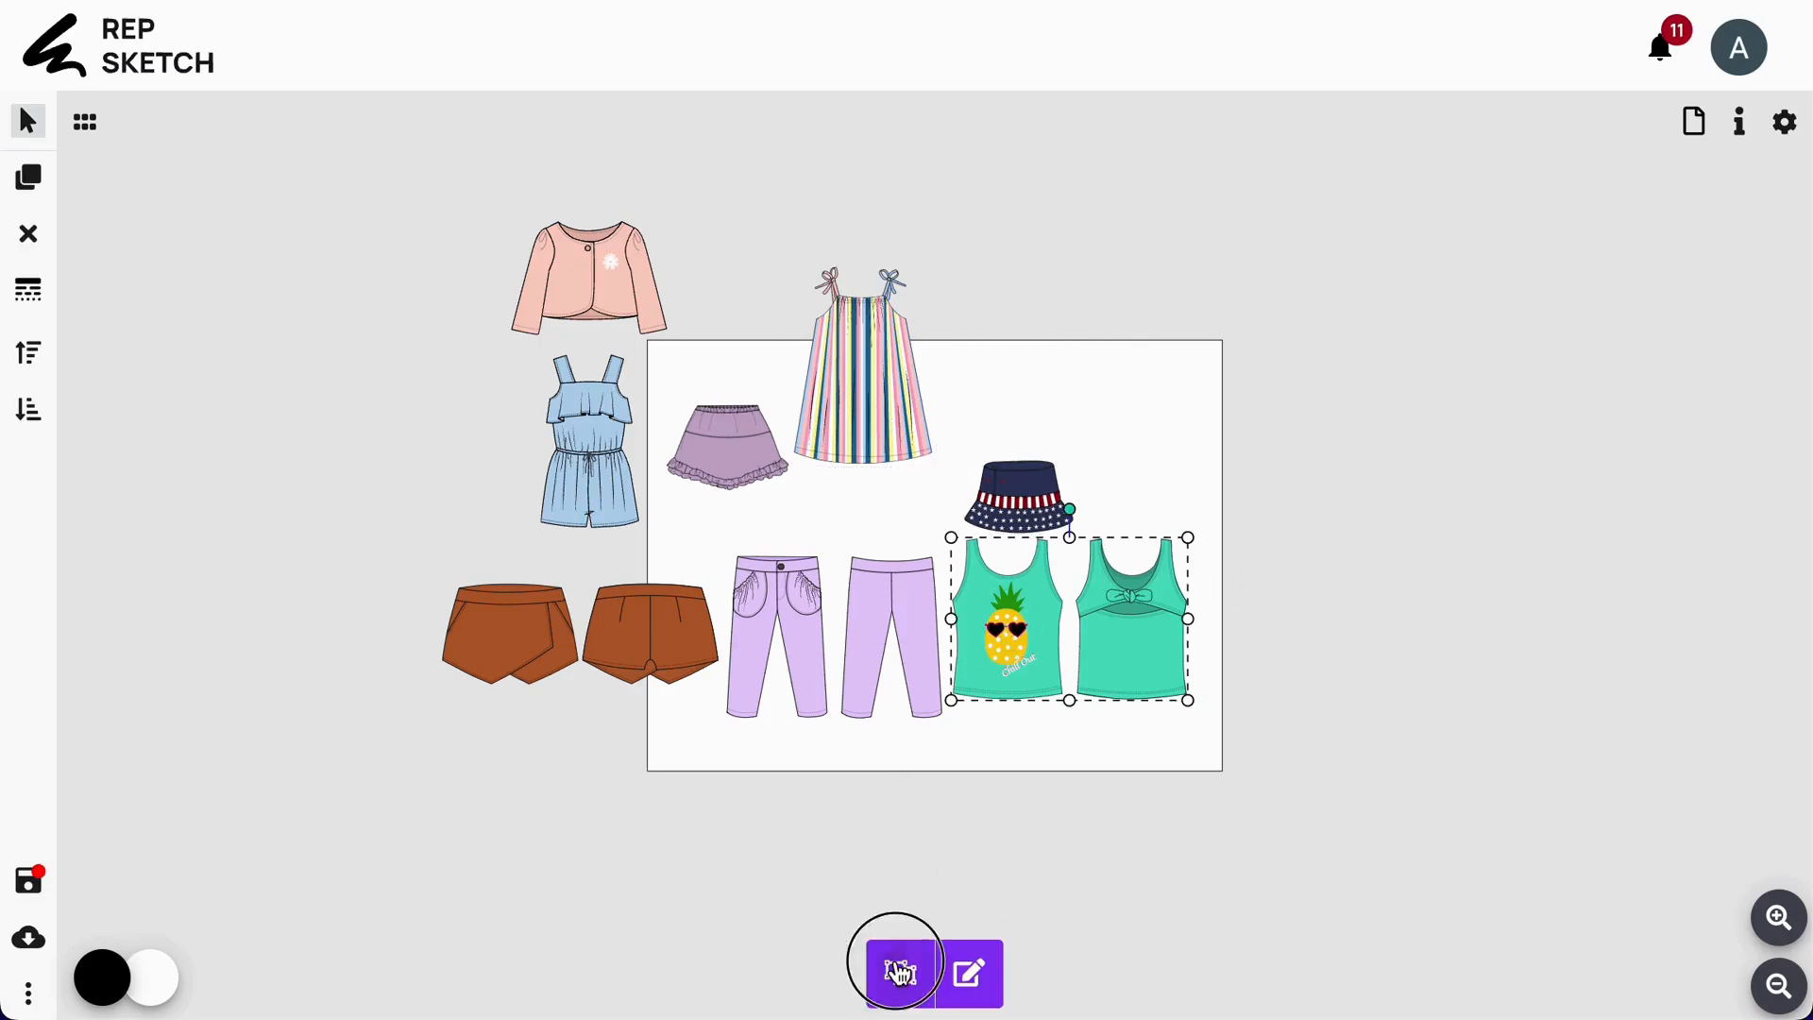
pyautogui.click(1137, 635)
pyautogui.press('Delete')
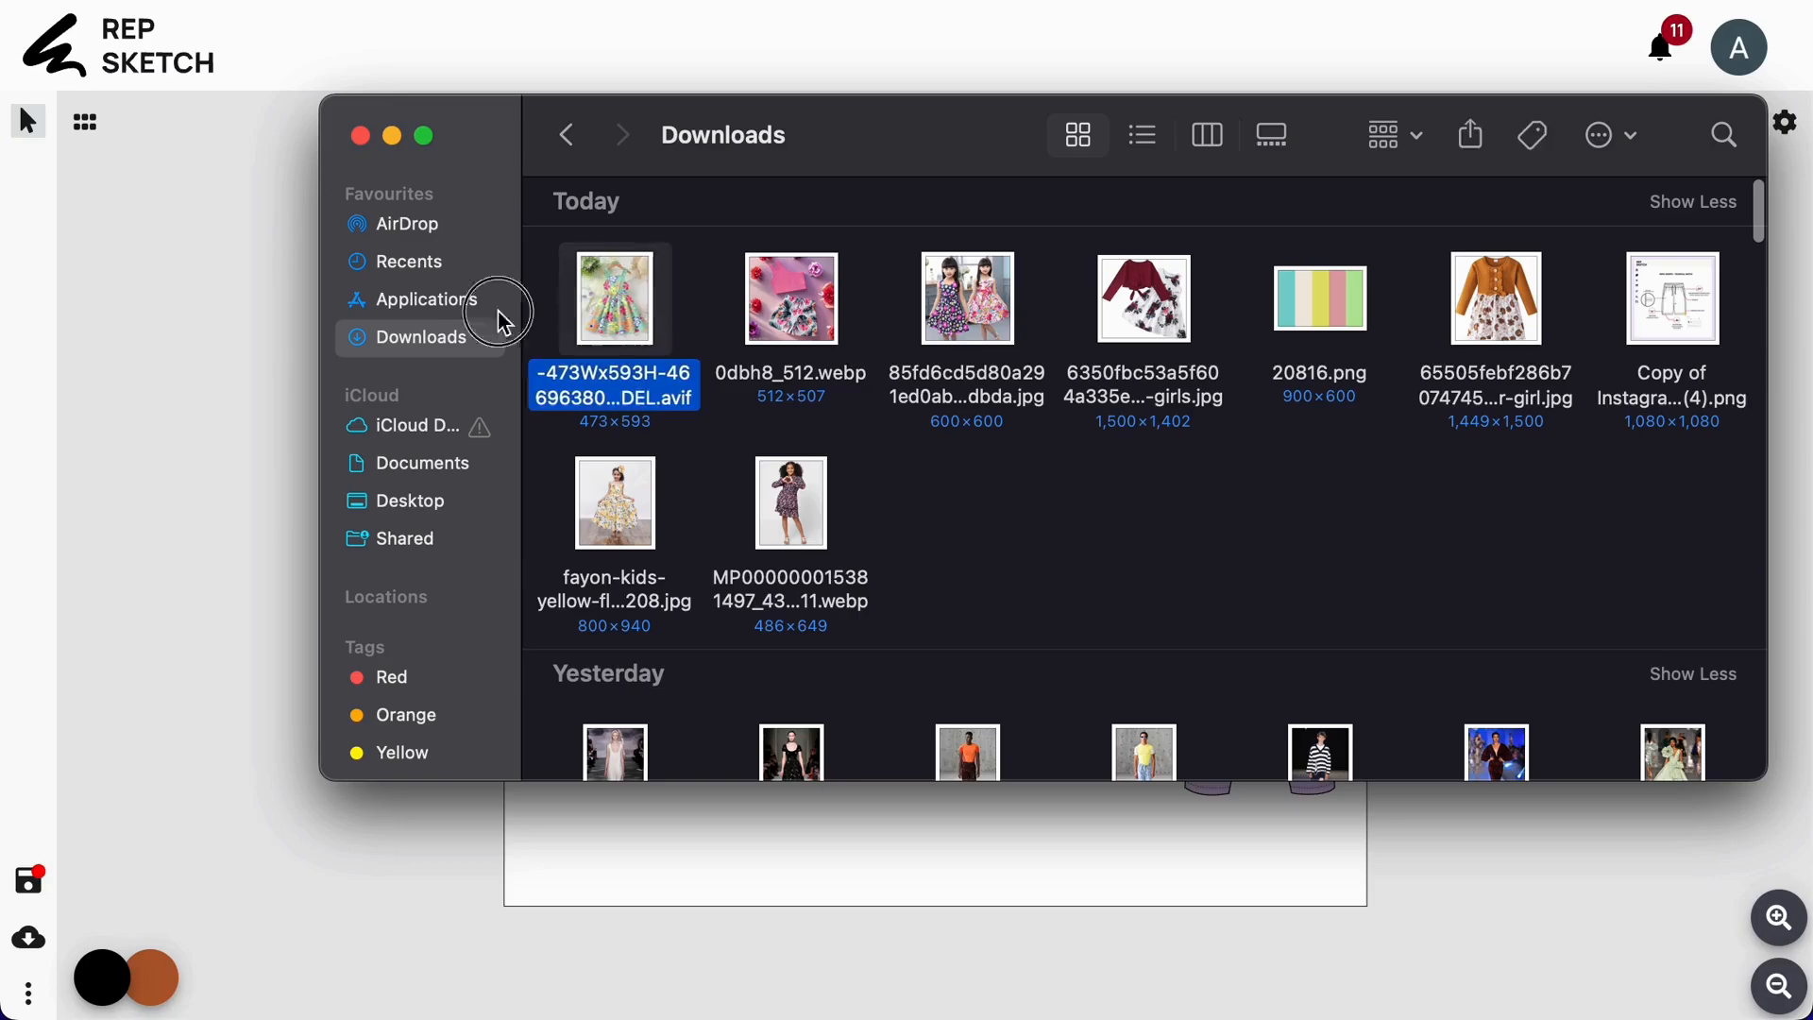
# - Import the saved floral clothing photos and the color palette 20816.png from the Downloads folder onto the canvas
pyautogui.moveTo(503, 322); pyautogui.dragTo(244, 423)
pyautogui.moveTo(804, 314); pyautogui.dragTo(642, 323)
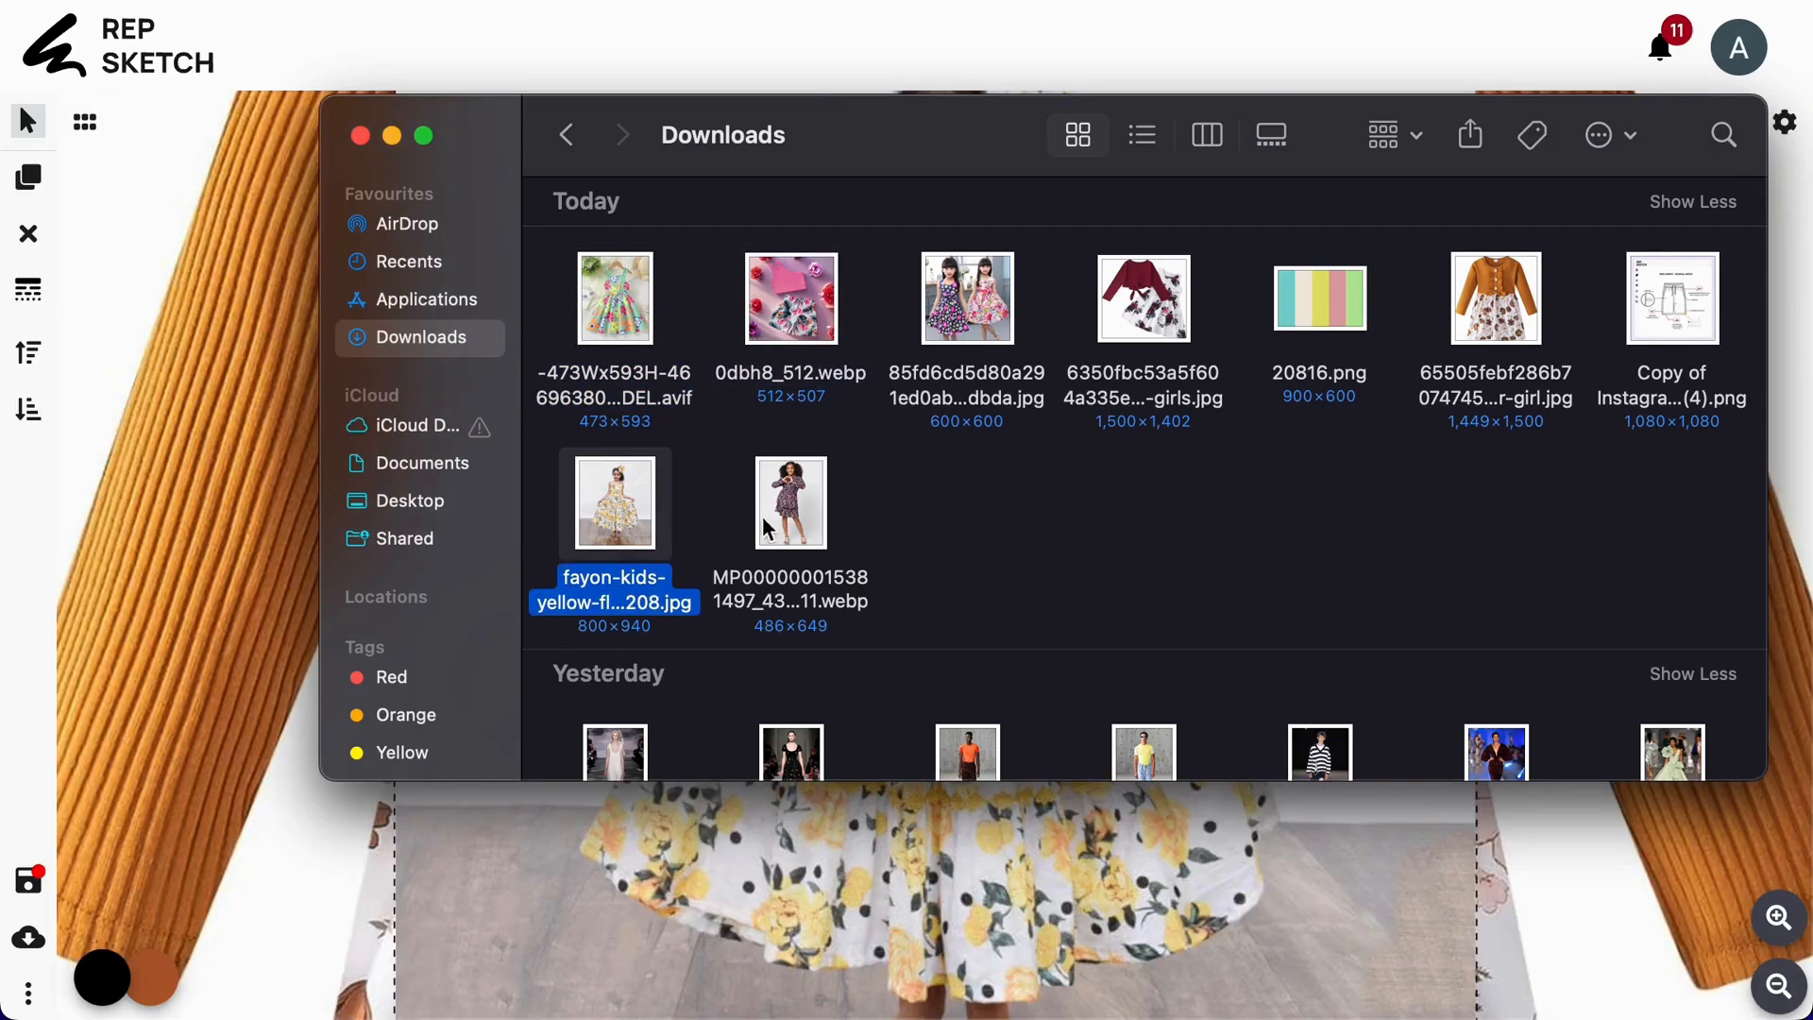
pyautogui.moveTo(779, 518); pyautogui.dragTo(215, 550)
pyautogui.moveTo(1301, 313); pyautogui.dragTo(193, 518)
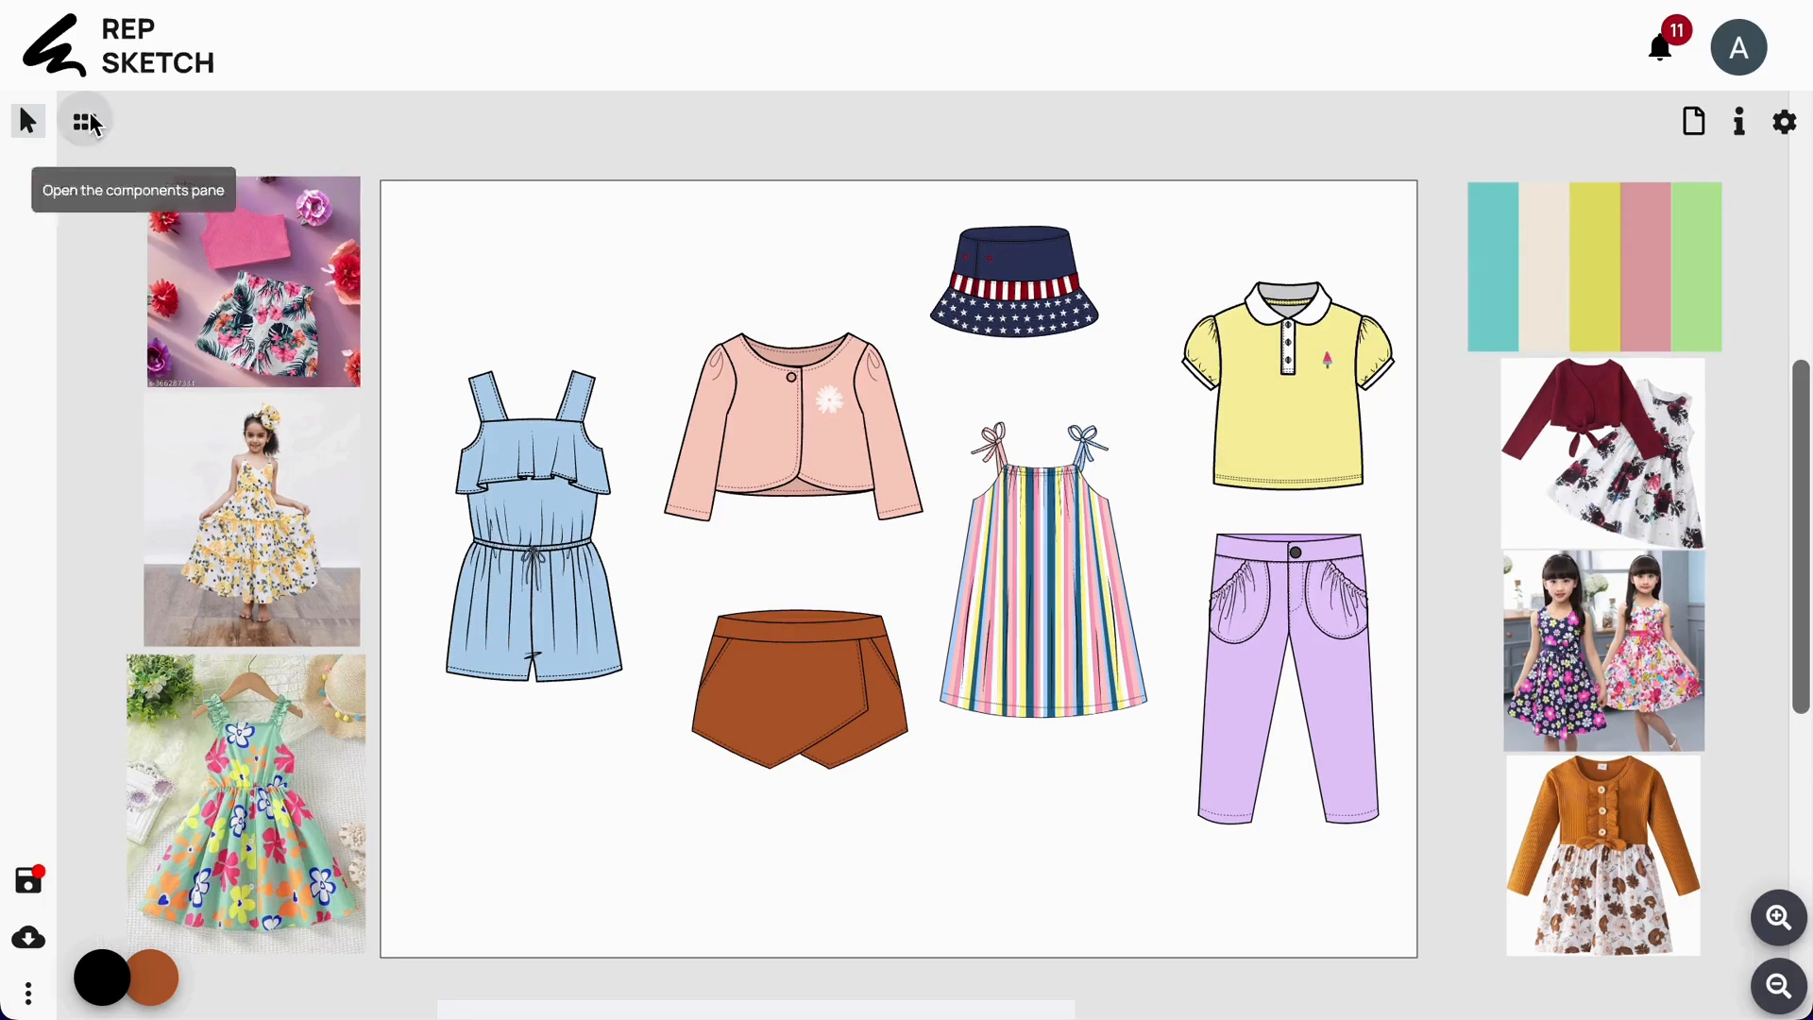
# - Open the component library and examine the Graphics categories, including Florals, Animals and Patterns
pyautogui.click(84, 121)
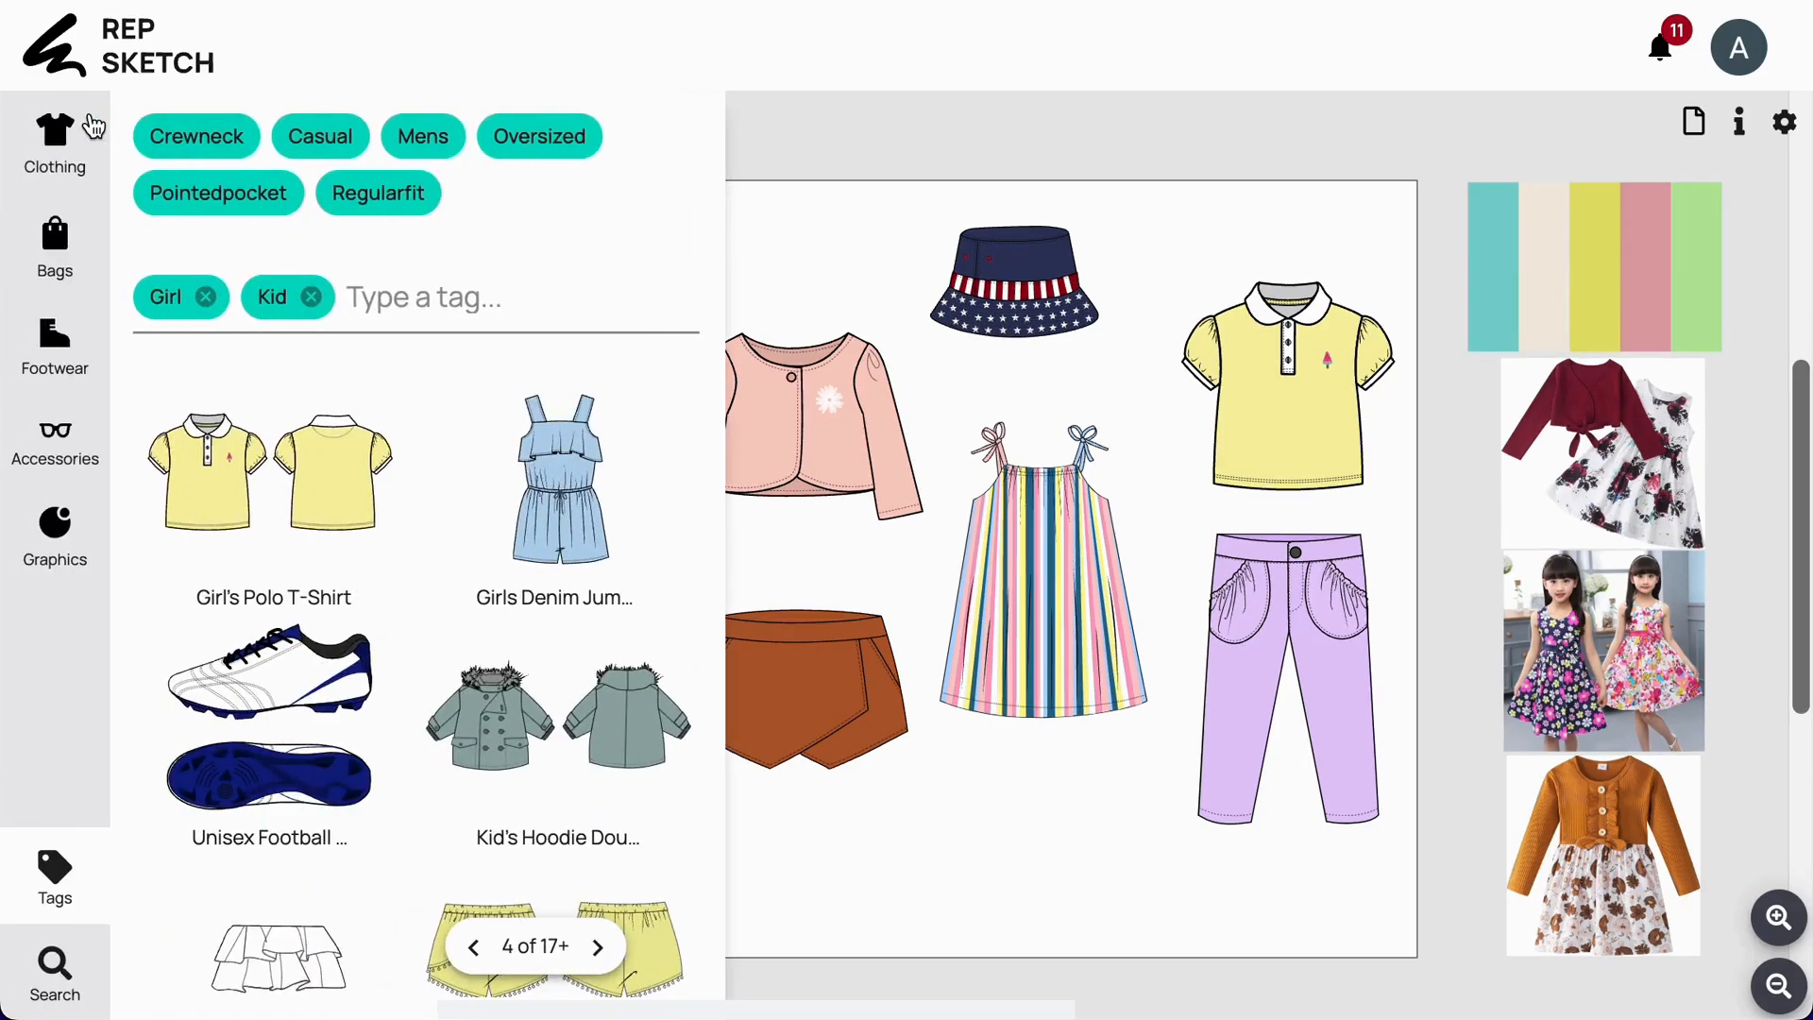
pyautogui.click(59, 161)
pyautogui.click(54, 529)
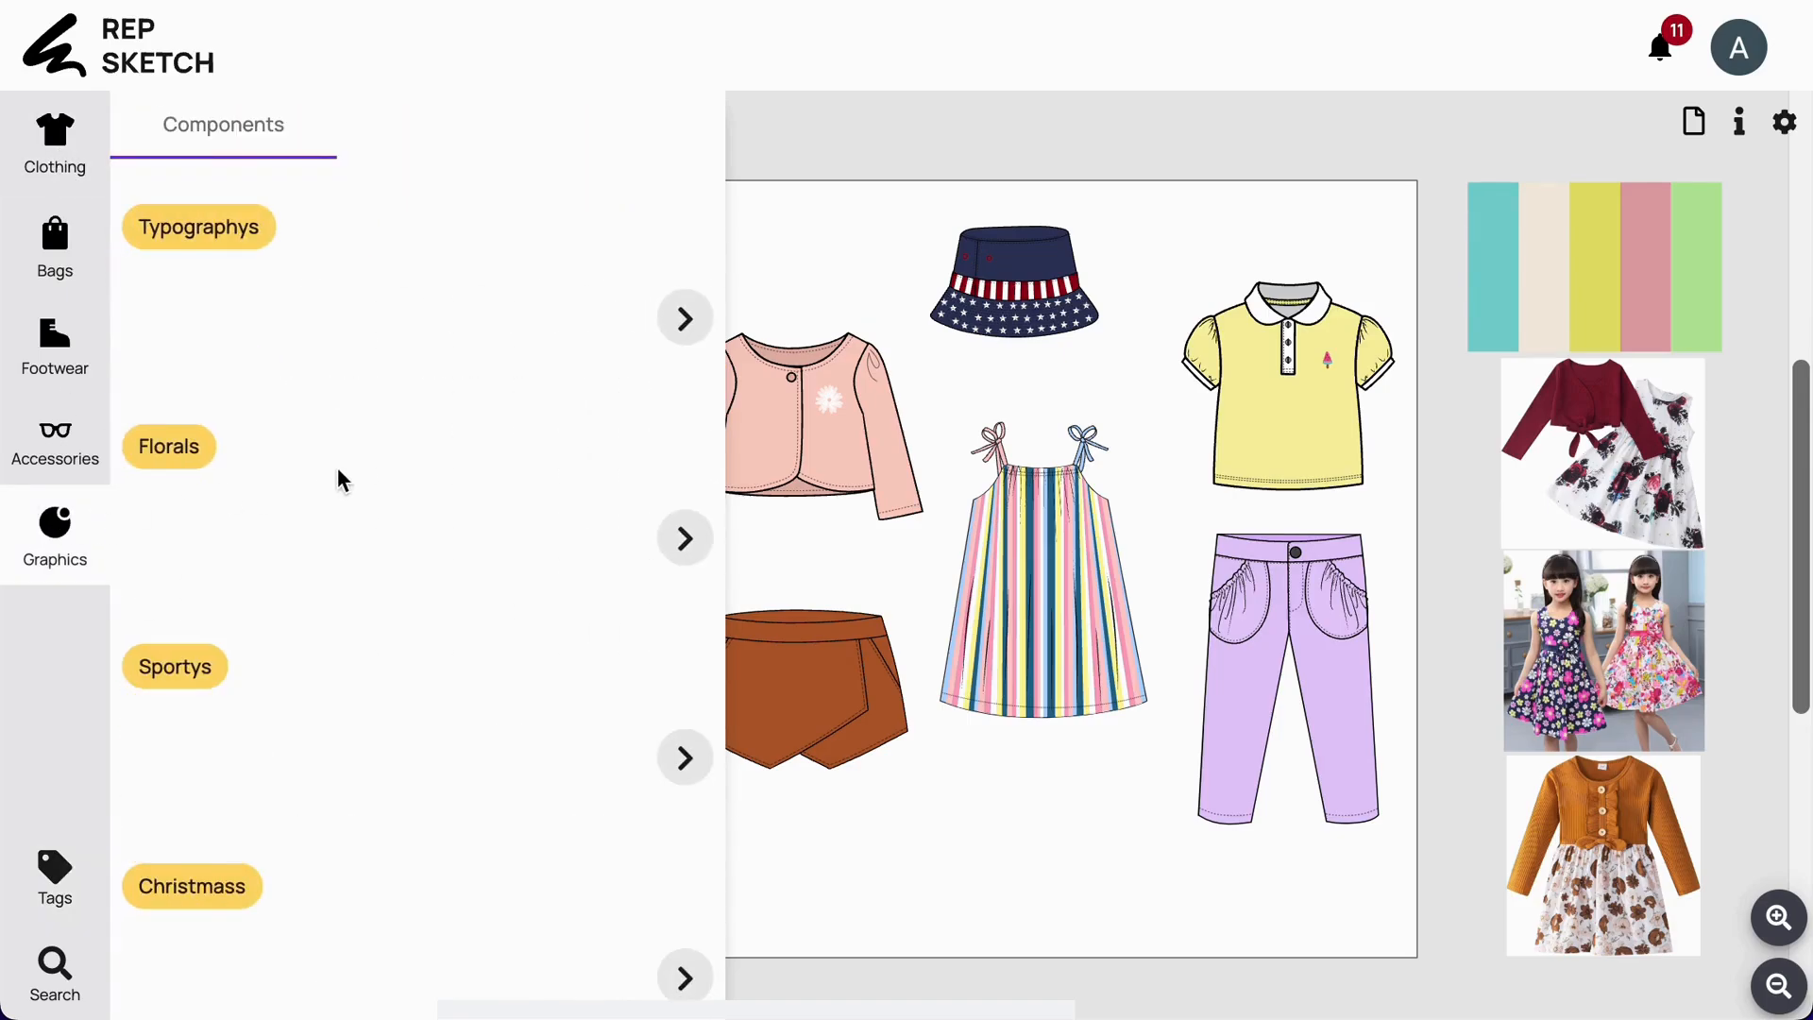
pyautogui.scroll(-1, 504, 480)
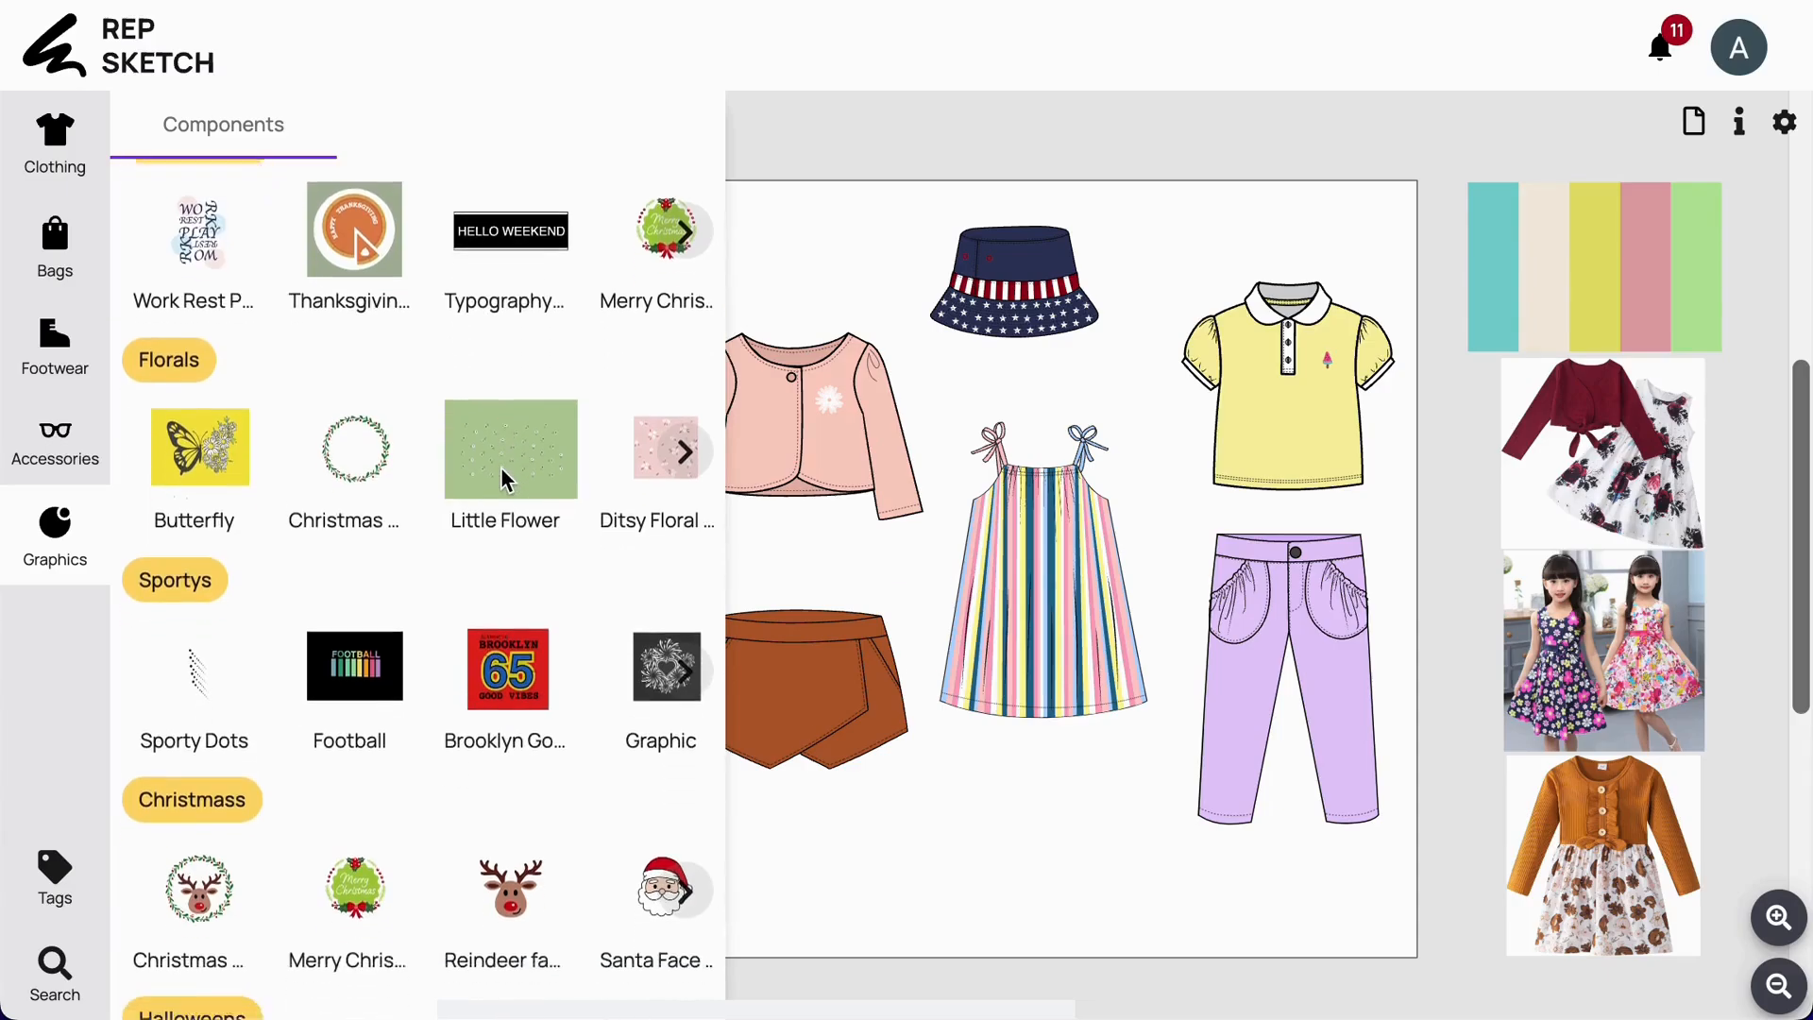
pyautogui.scroll(1, 503, 480)
pyautogui.scroll(-10, 505, 480)
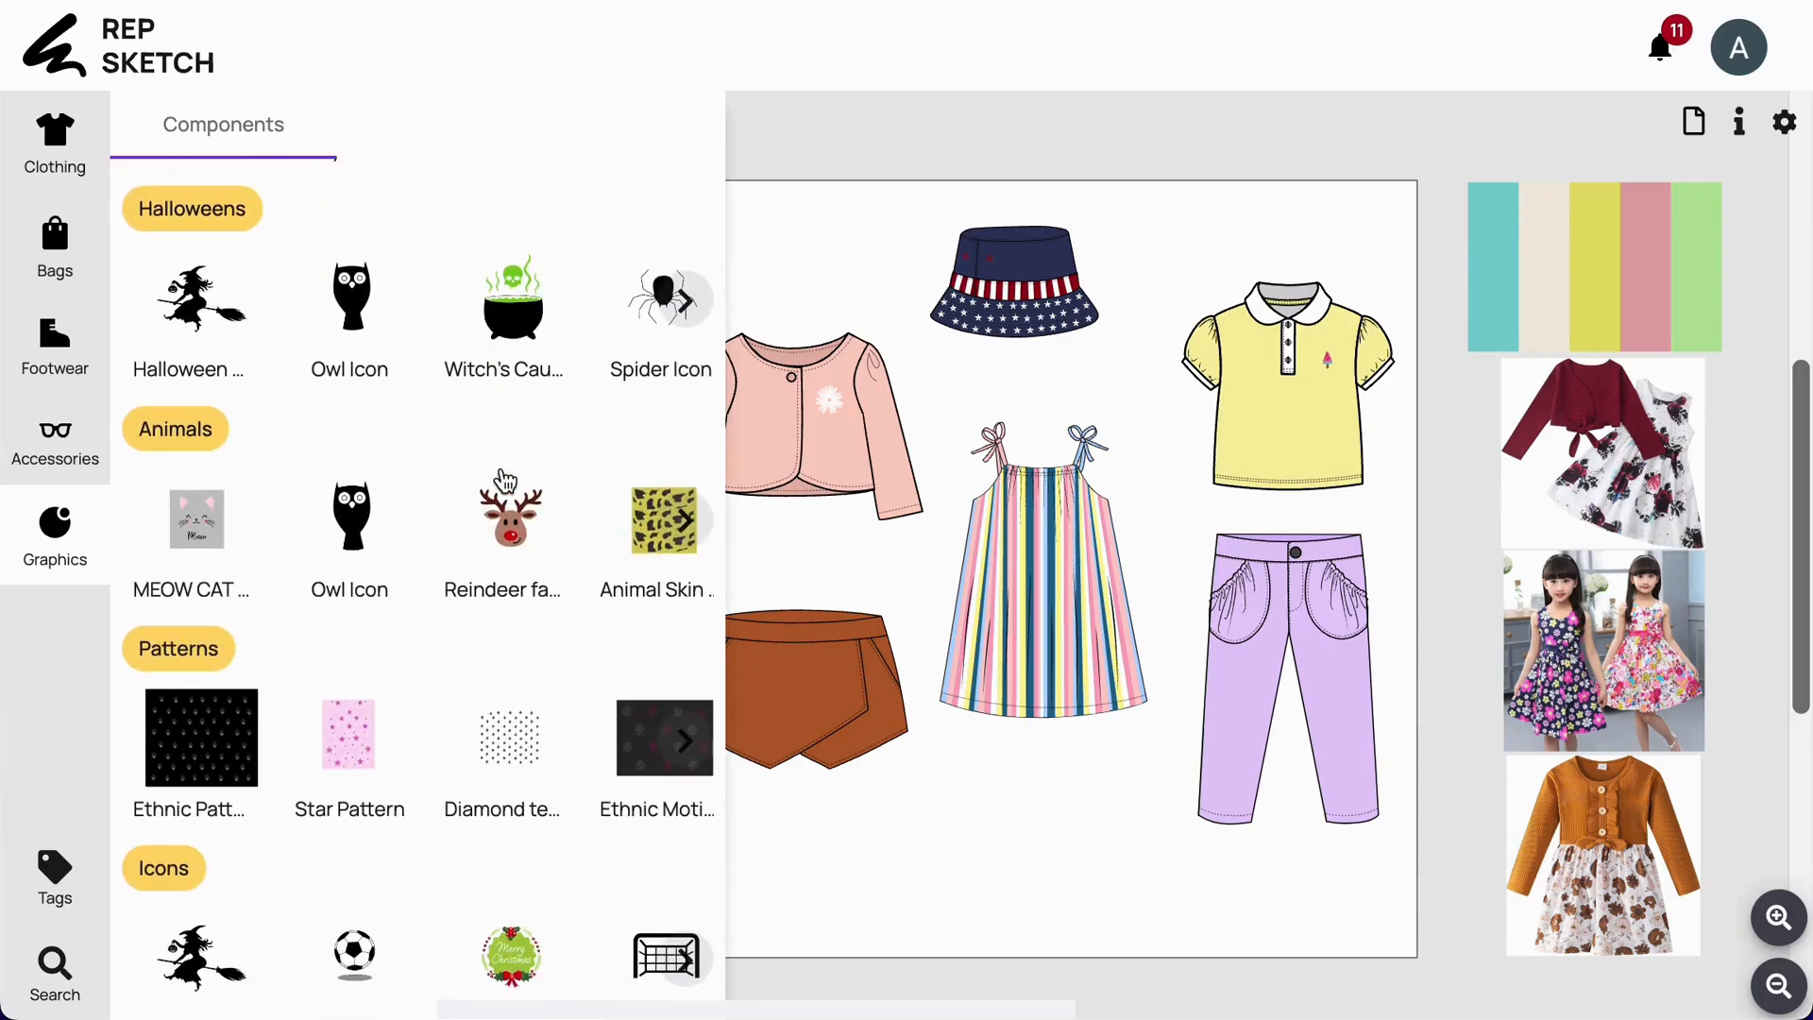
pyautogui.scroll(10, 505, 480)
# - Examine the component categories available in the library for Clothing and for Bags
pyautogui.click(66, 156)
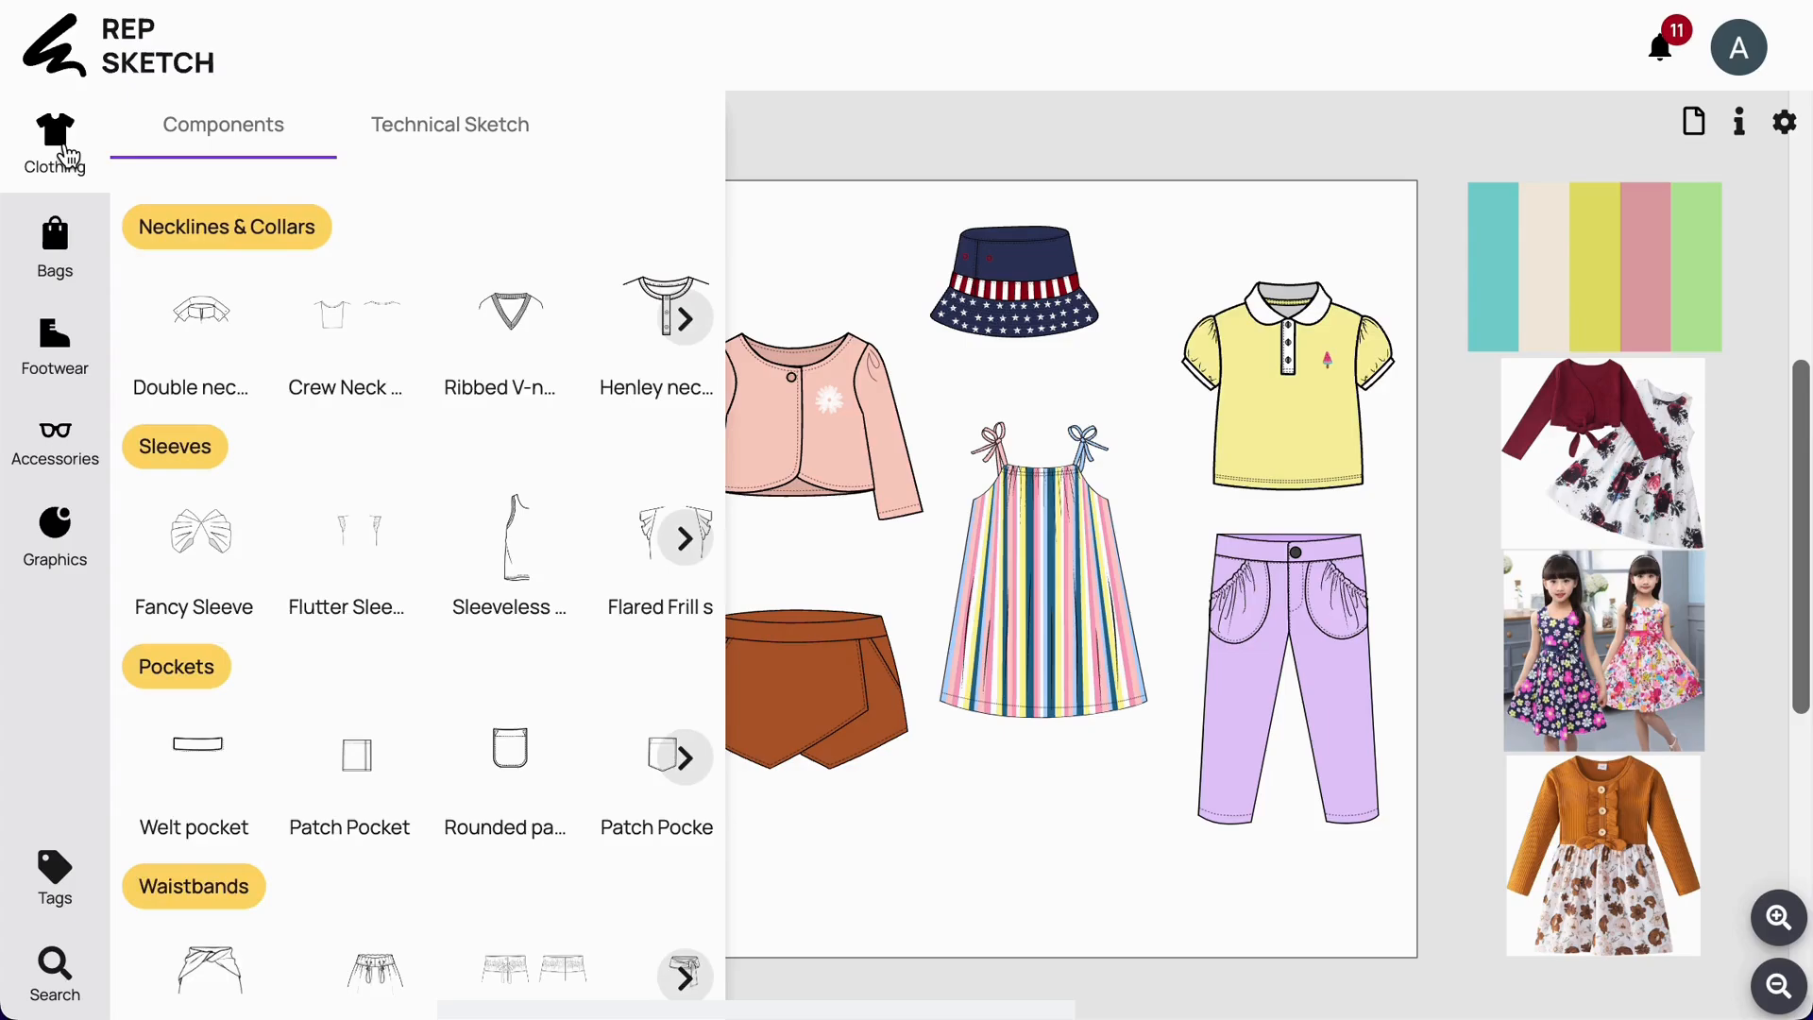
pyautogui.scroll(-15, 368, 359)
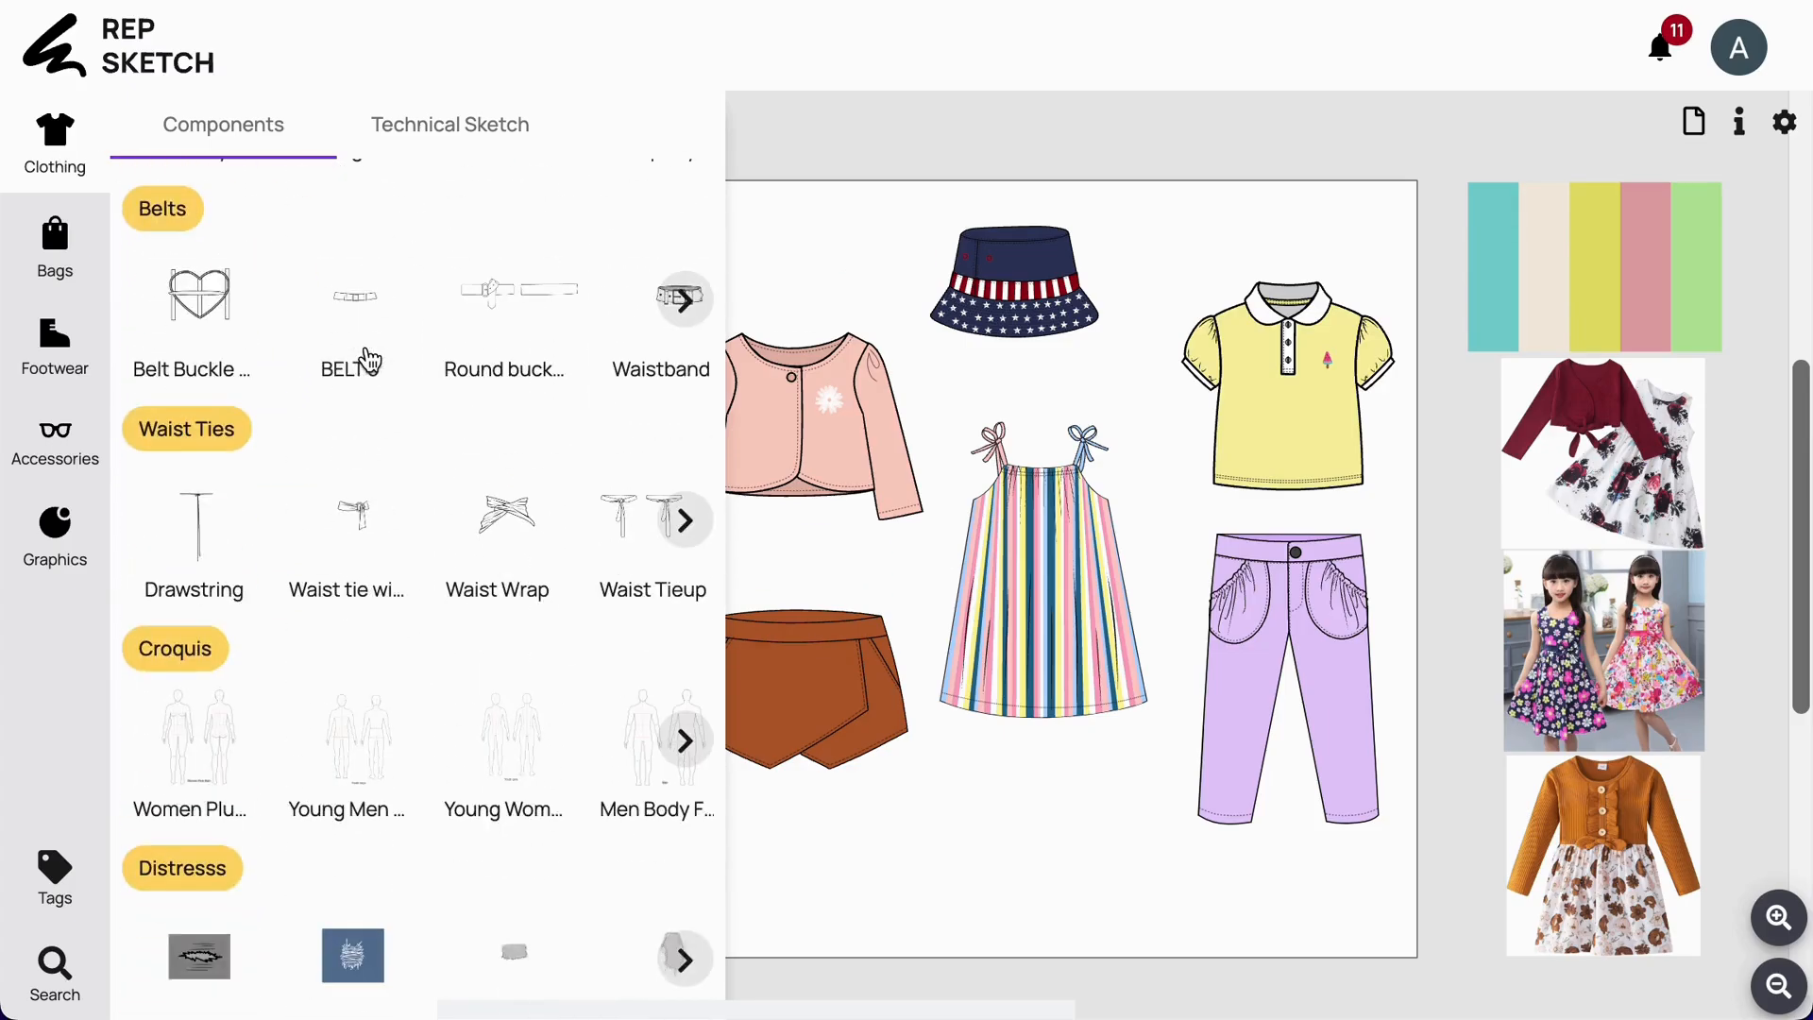
pyautogui.click(55, 255)
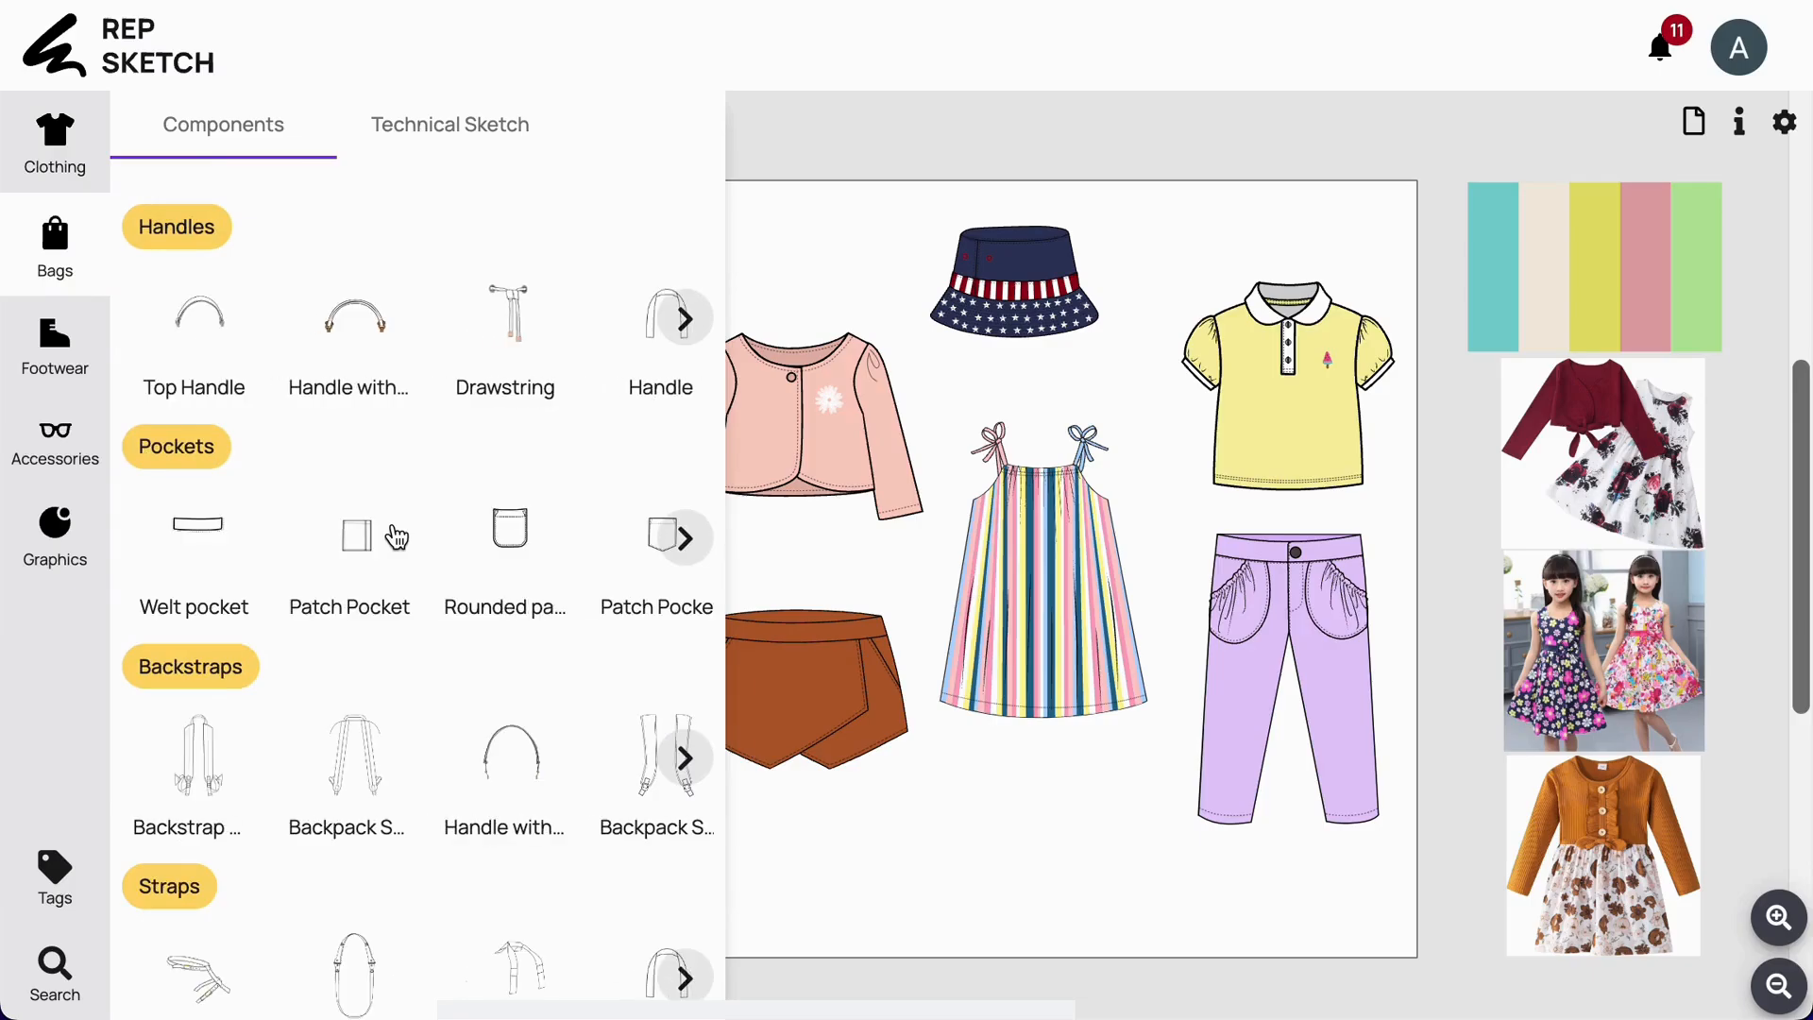
pyautogui.scroll(-3, 378, 535)
pyautogui.scroll(-12, 394, 537)
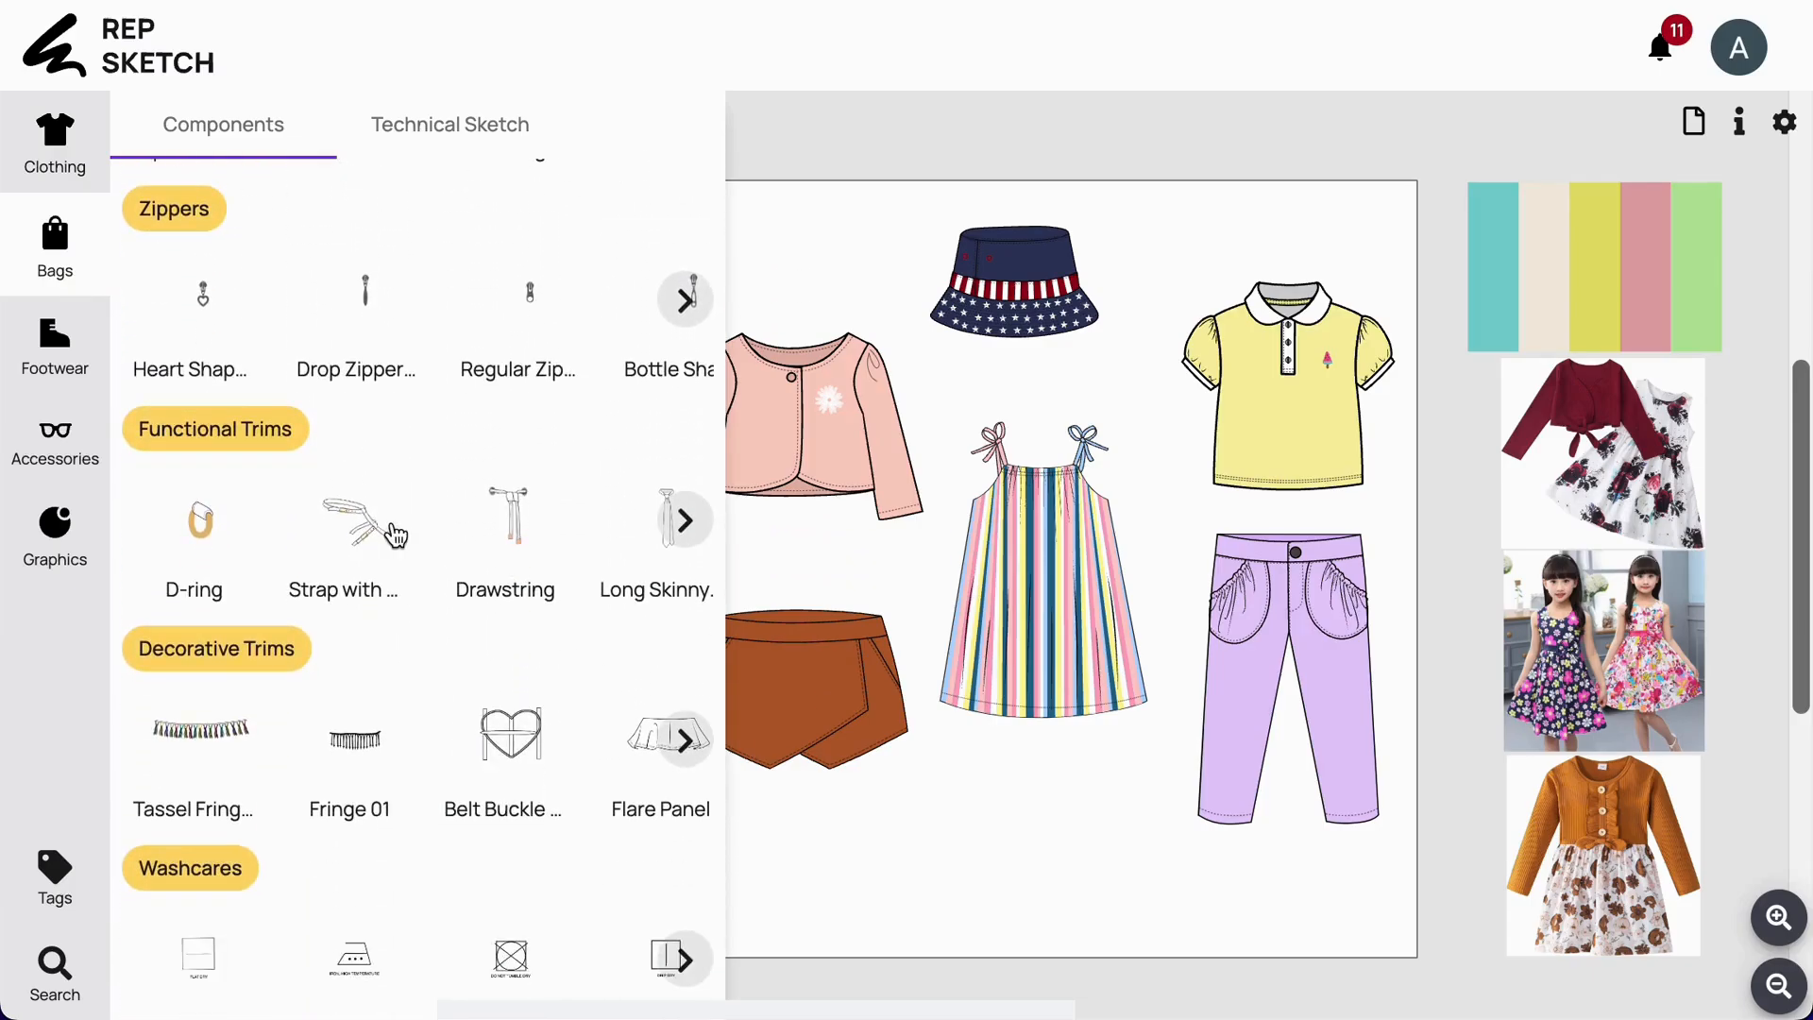
# - Examine the Footwear components and add the blue-grey daisy print from the Graphics Patterns to the canvas
pyautogui.click(57, 335)
pyautogui.scroll(-6, 350, 538)
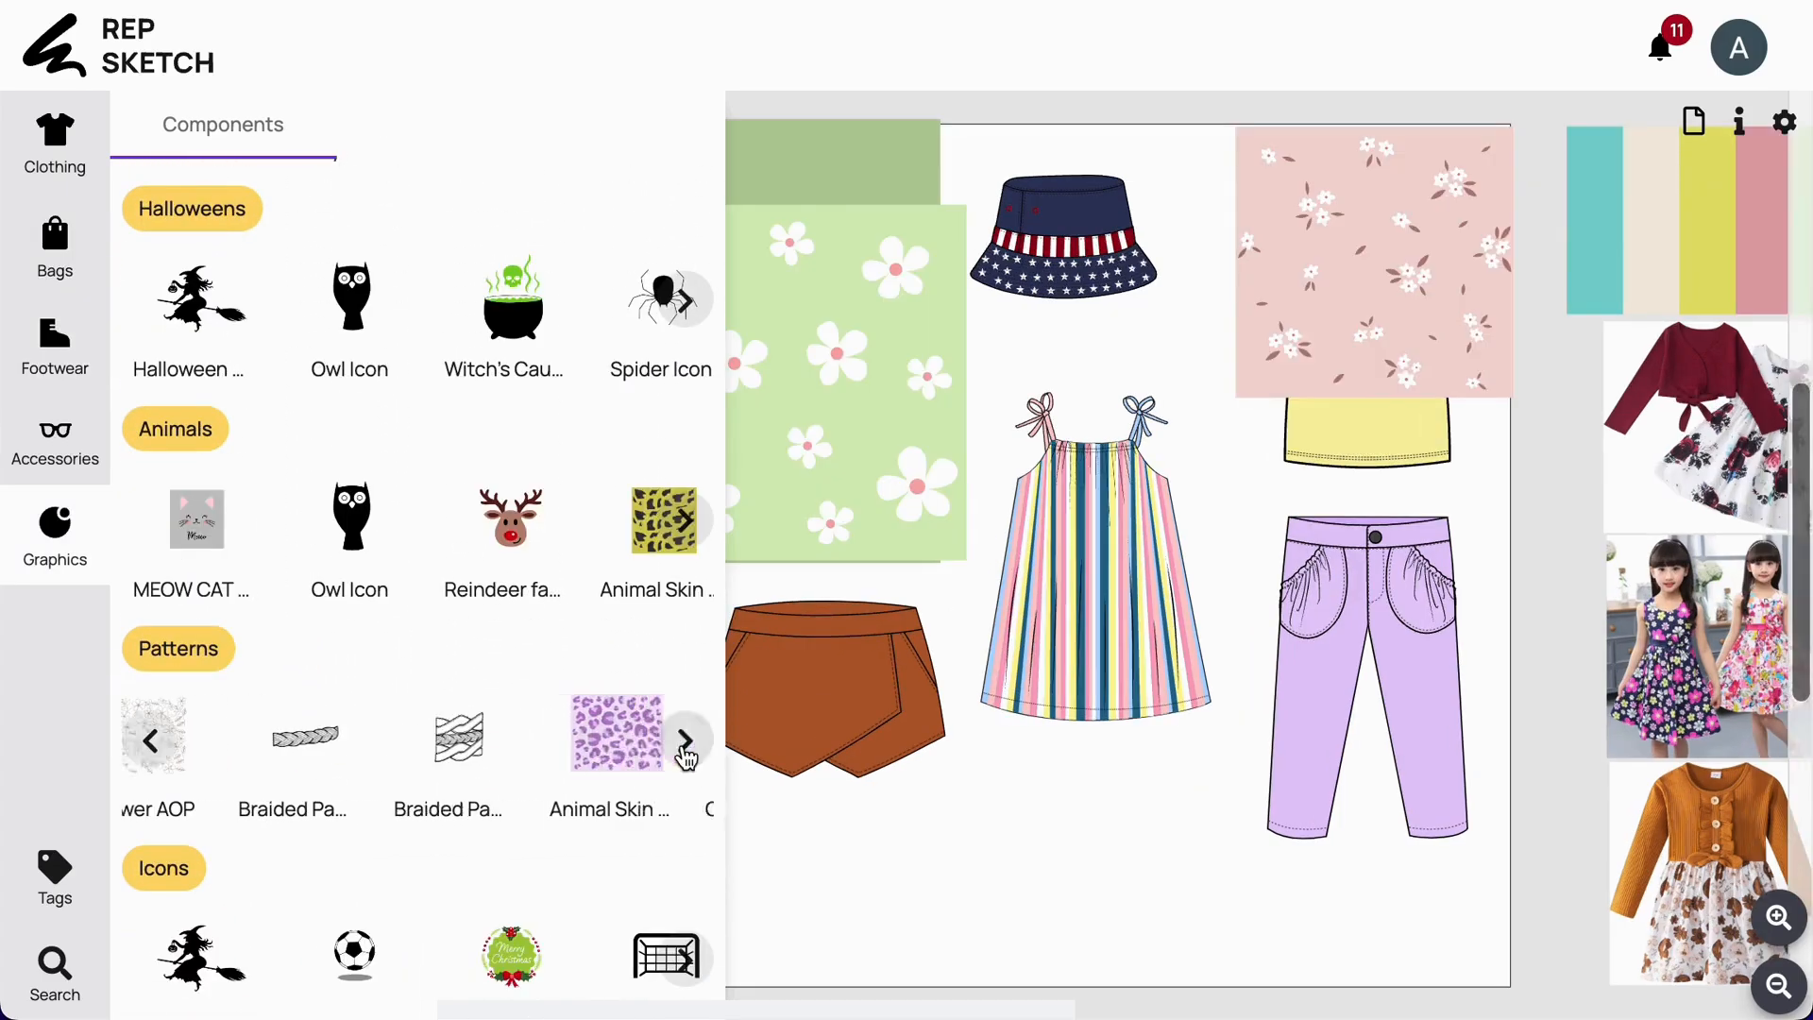
pyautogui.click(685, 741)
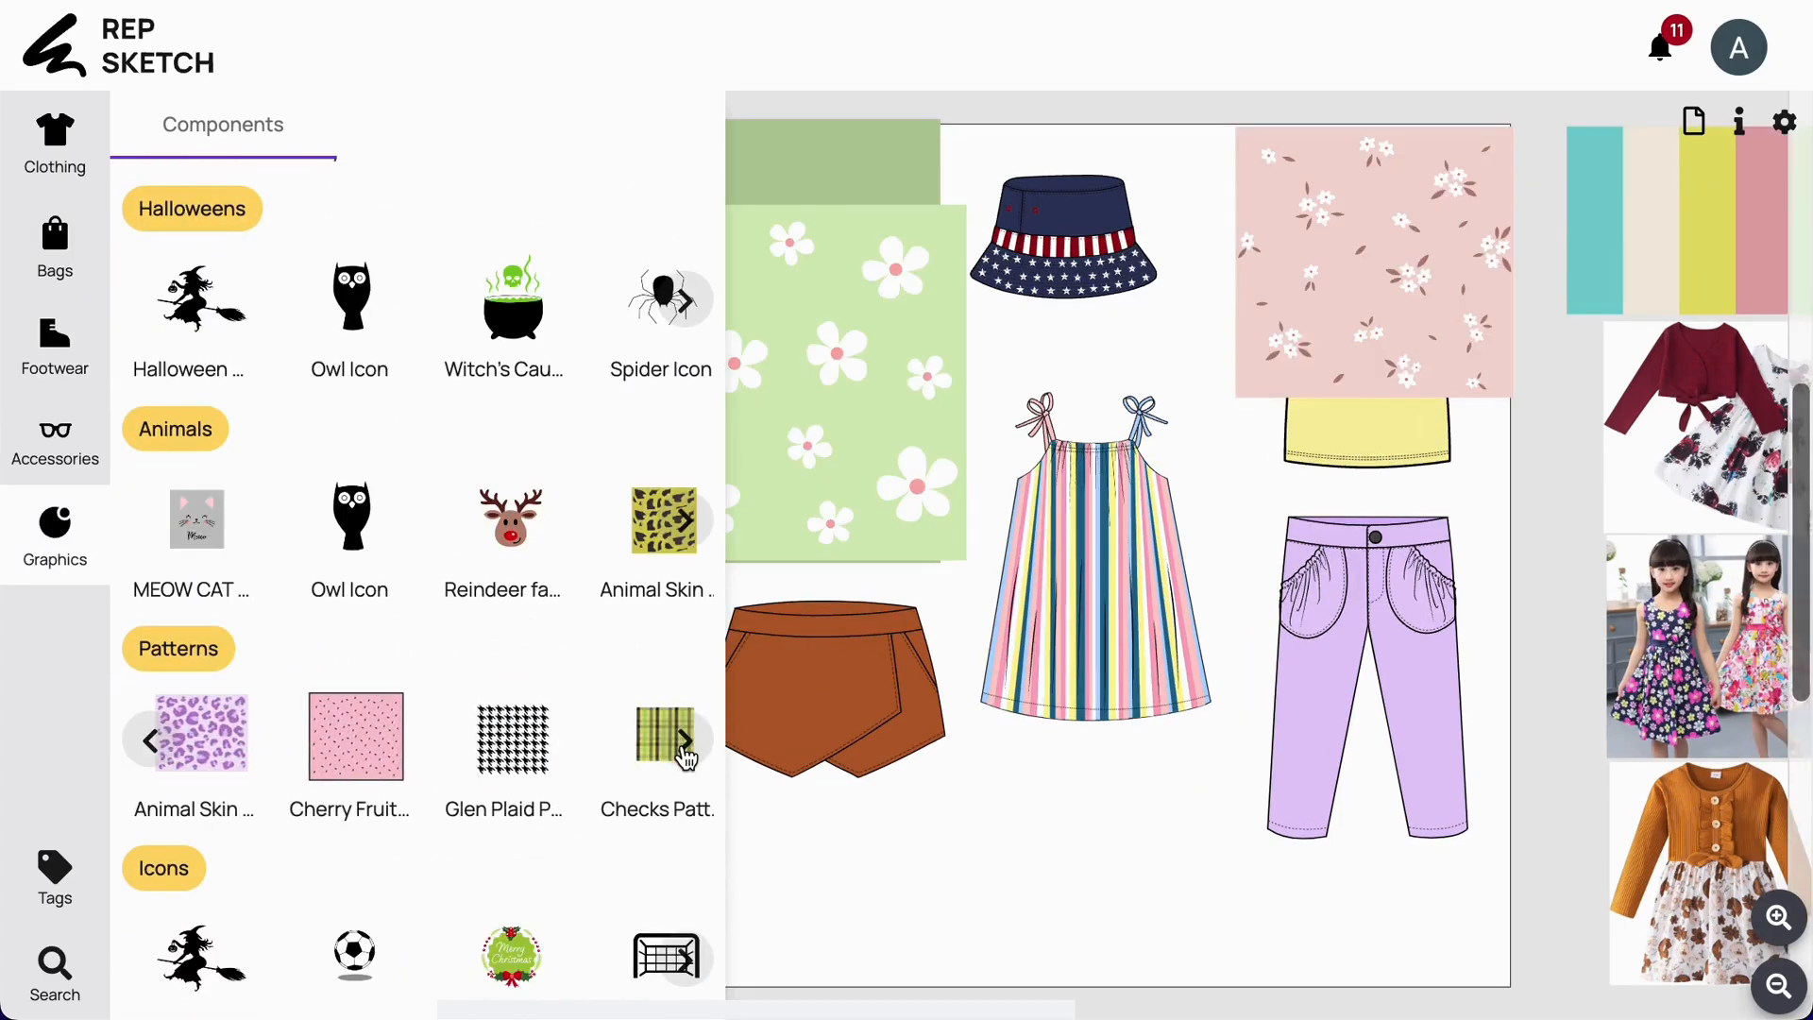
pyautogui.click(685, 746)
pyautogui.moveTo(340, 746); pyautogui.dragTo(1223, 756)
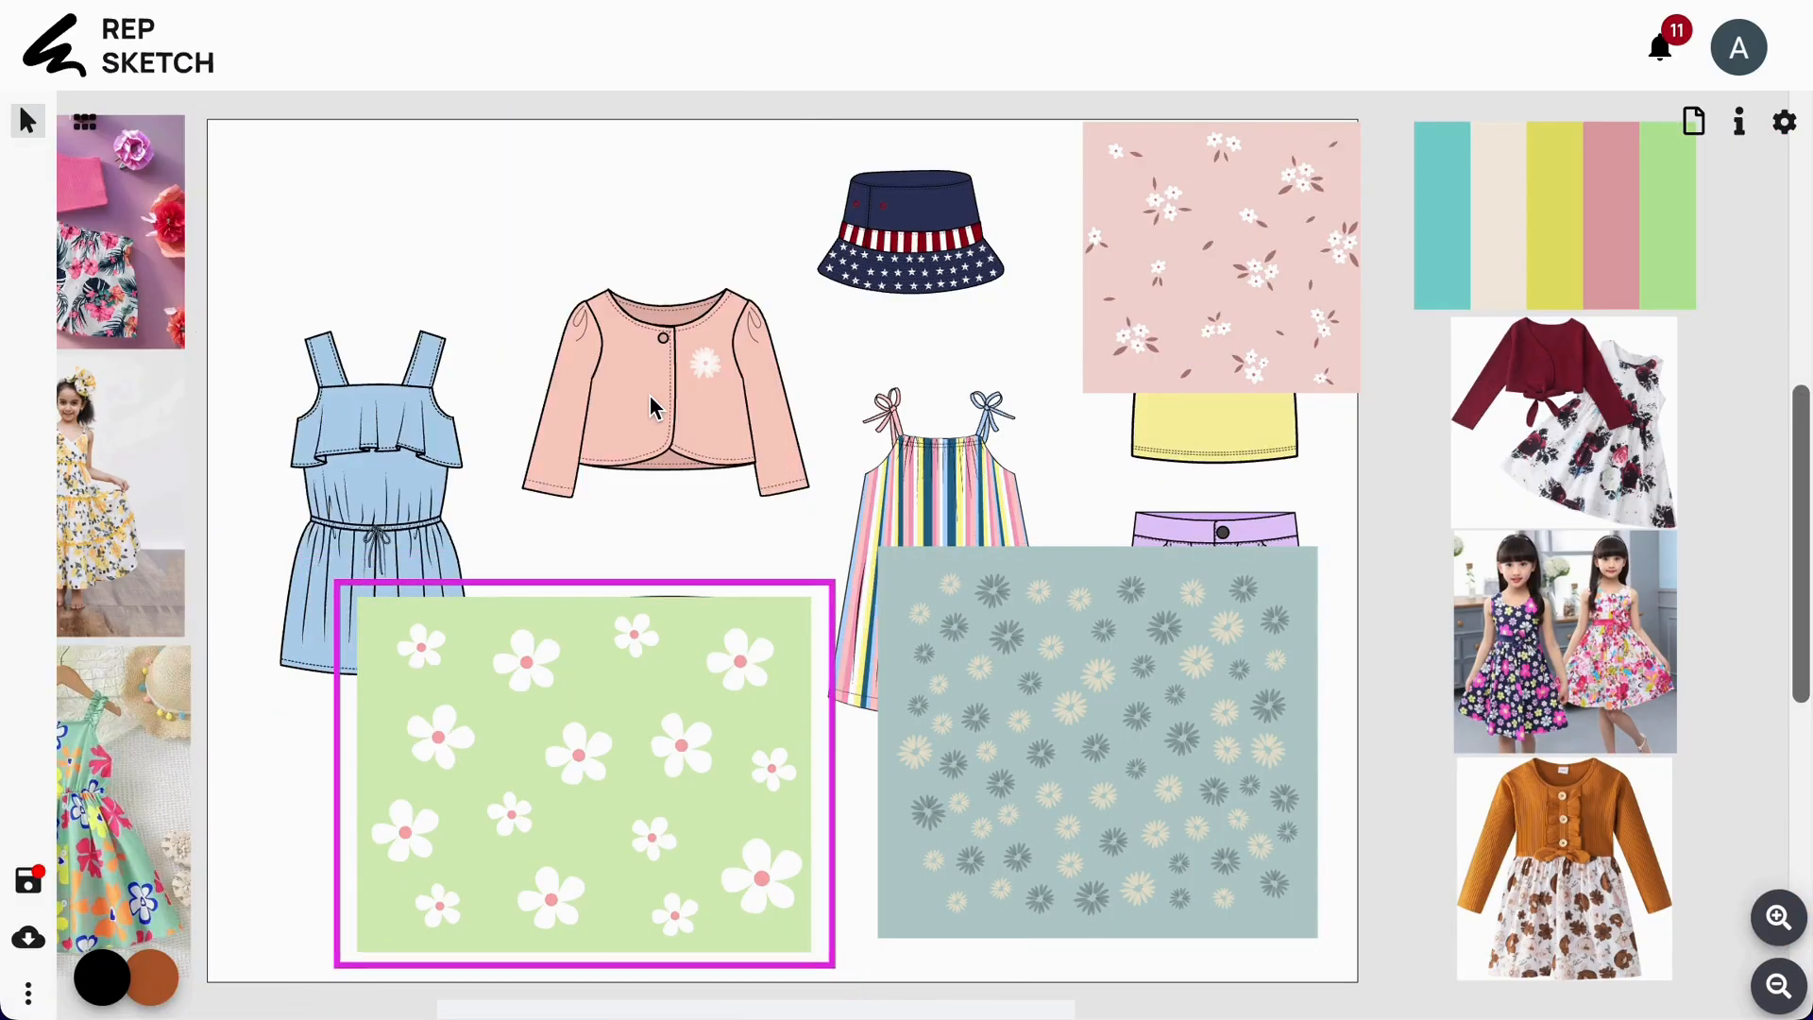
# - Delete the pink floral print and the blue-grey daisy print, keeping the green floral print
pyautogui.press('Delete')
pyautogui.click(1197, 235)
pyautogui.press('Delete')
pyautogui.click(1139, 642)
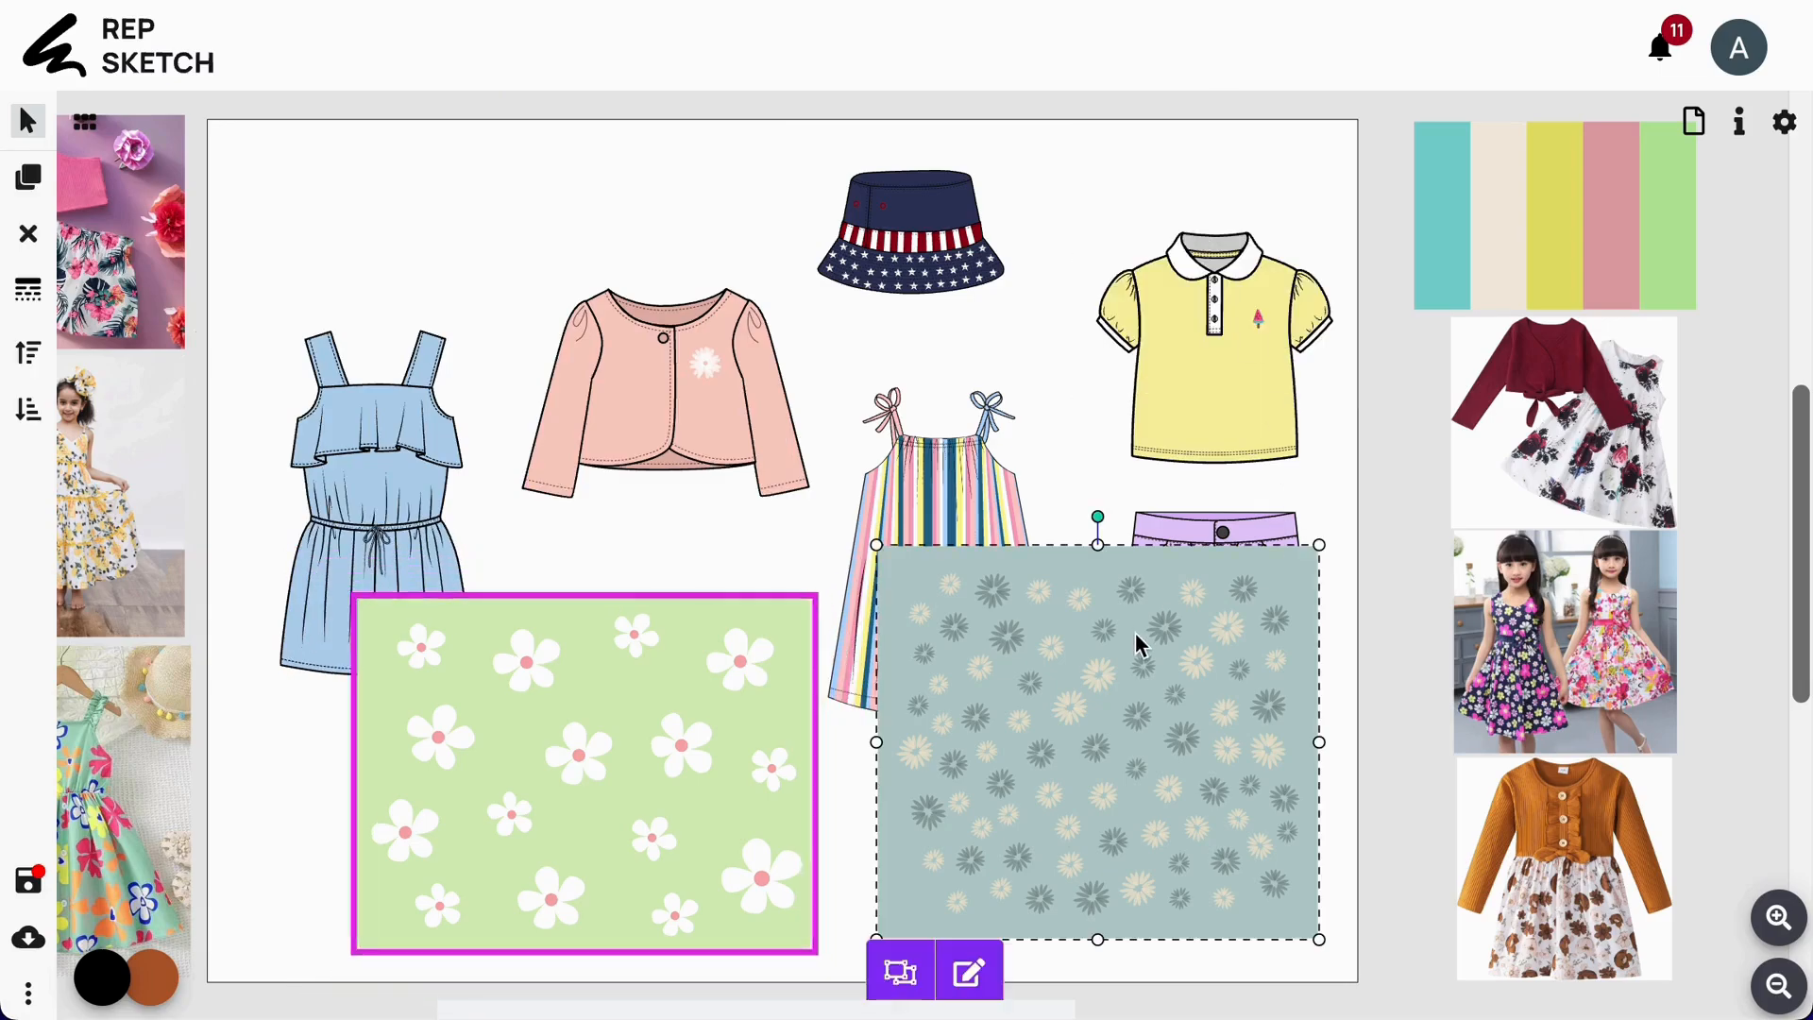
pyautogui.press('Delete')
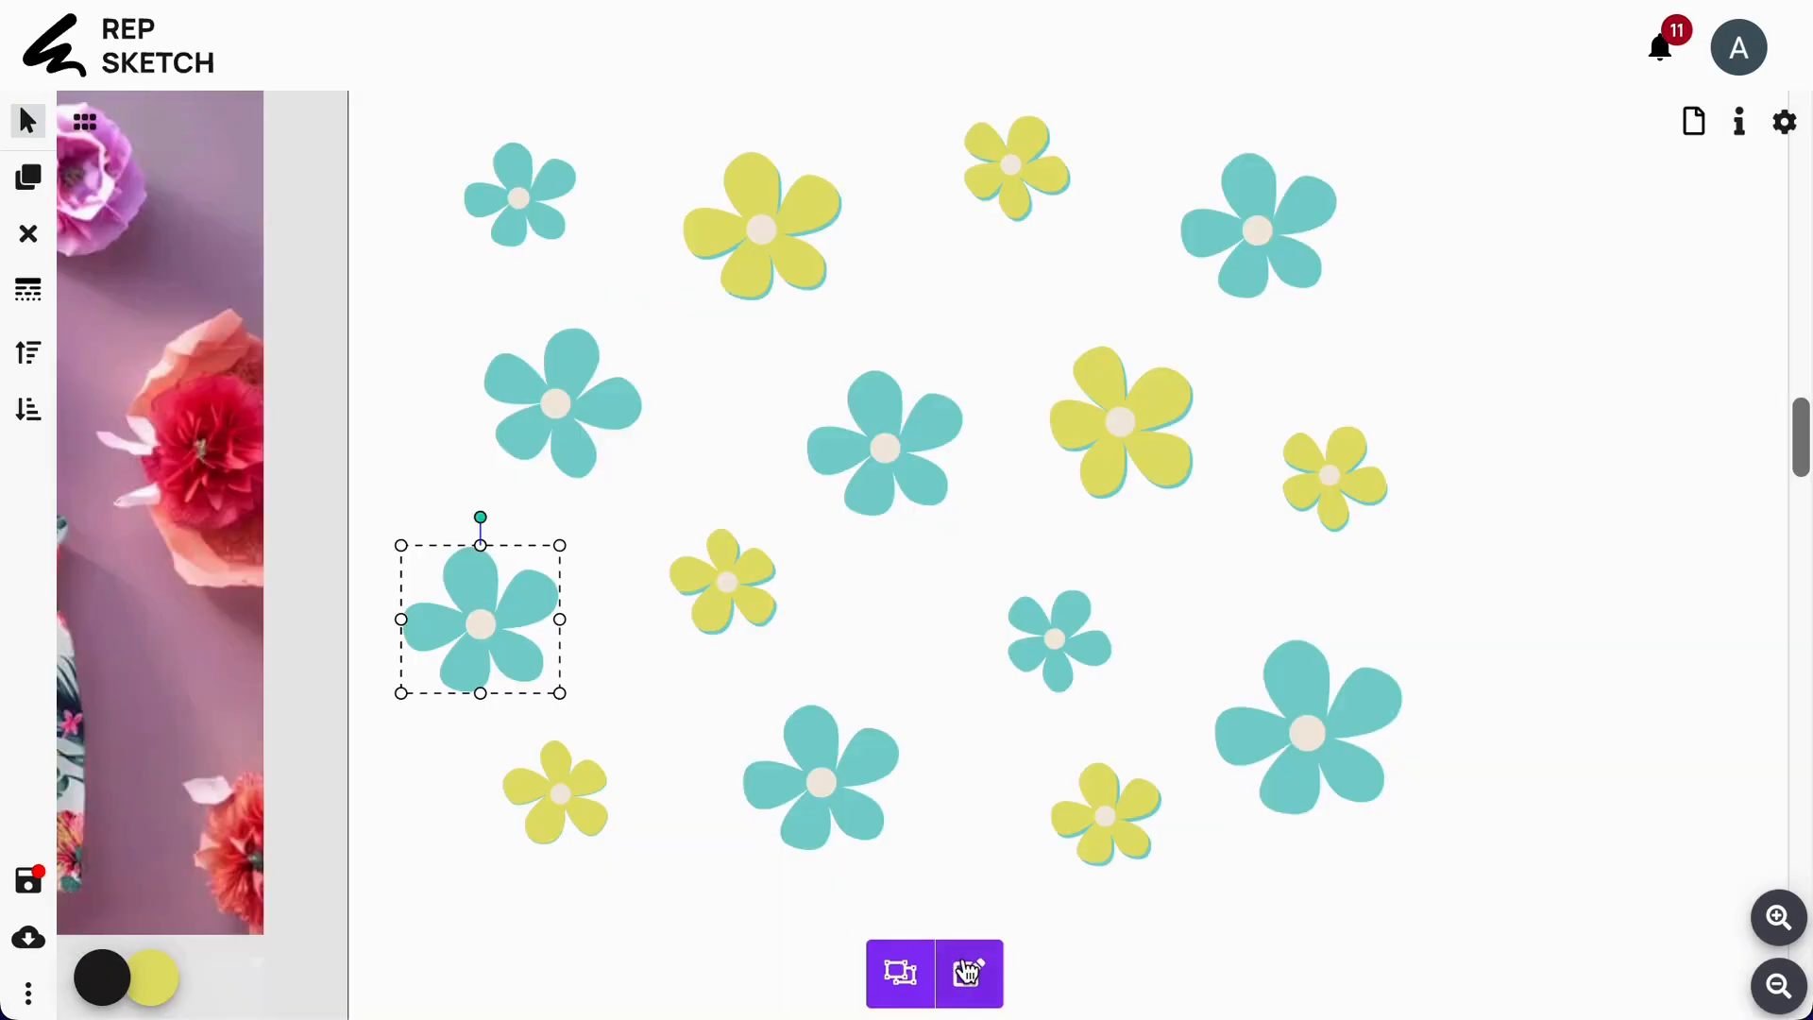
# - Fill the leftmost large teal flower with pink #dfa4aa and the largest teal flower with the palette's green
pyautogui.click(530, 666)
pyautogui.click(158, 977)
pyautogui.moveTo(170, 699); pyautogui.dragTo(63, 698)
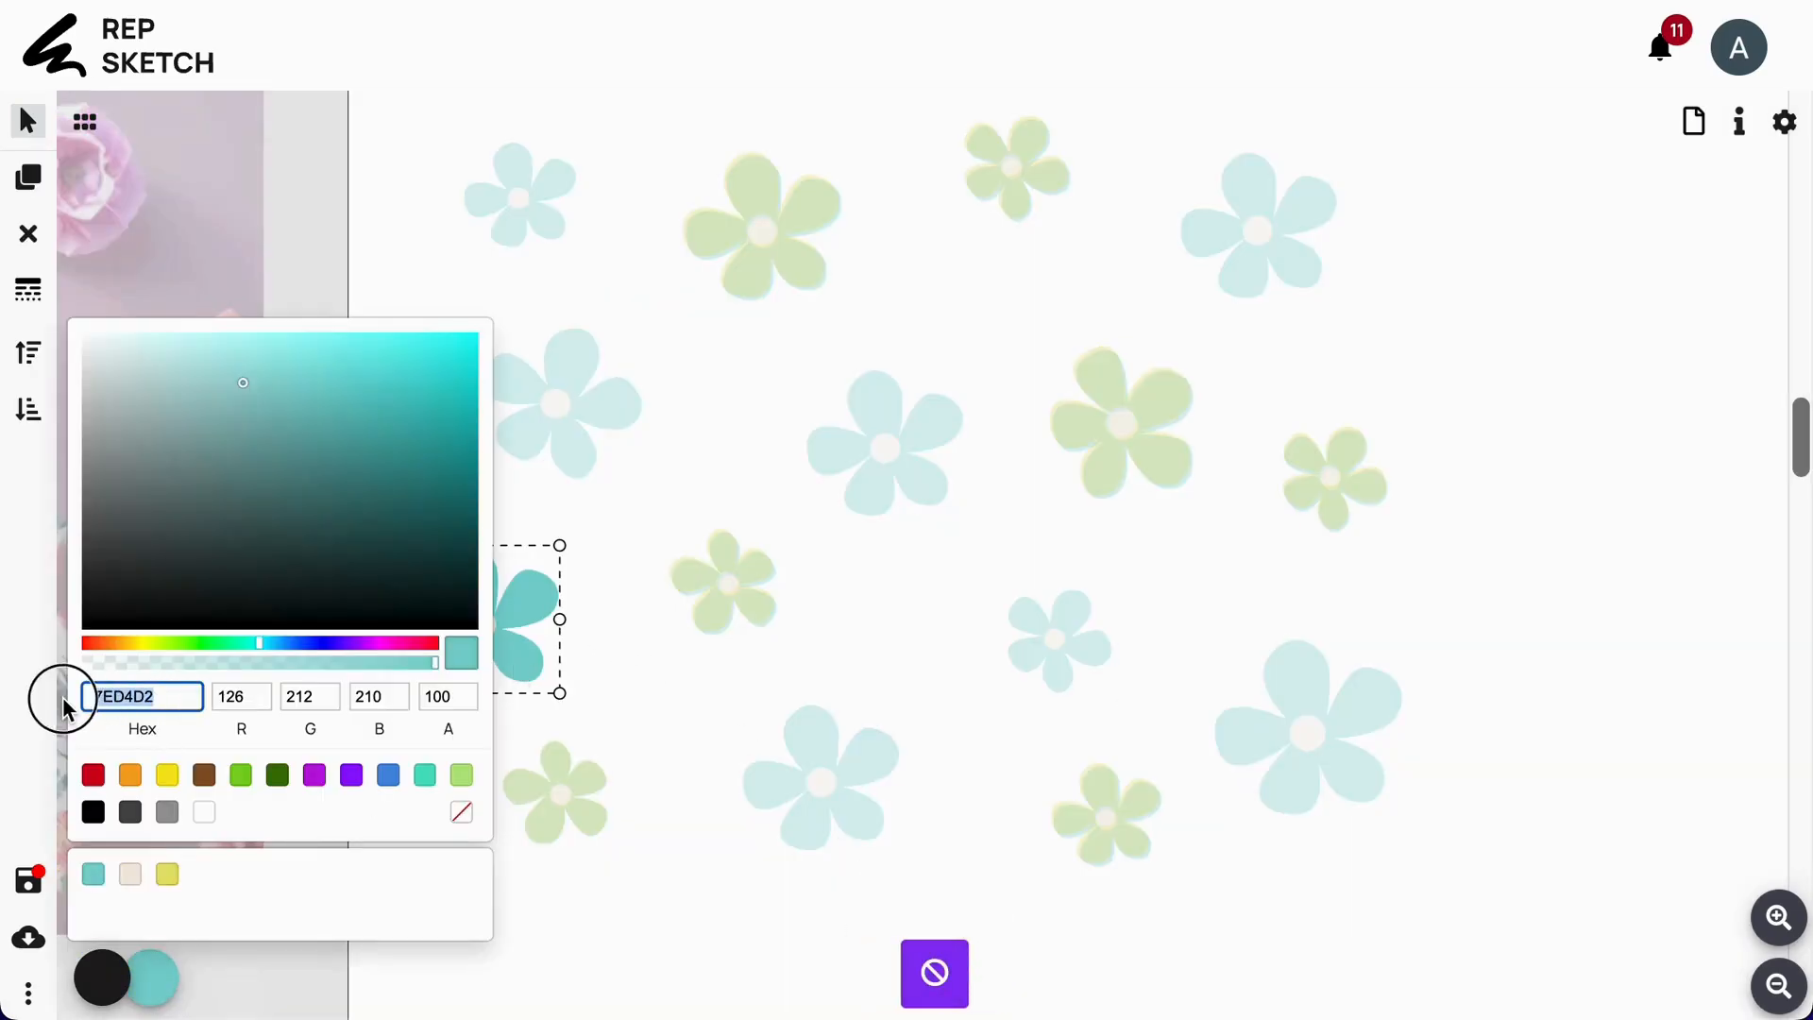
pyautogui.write('#dfa4aa')
pyautogui.click(954, 971)
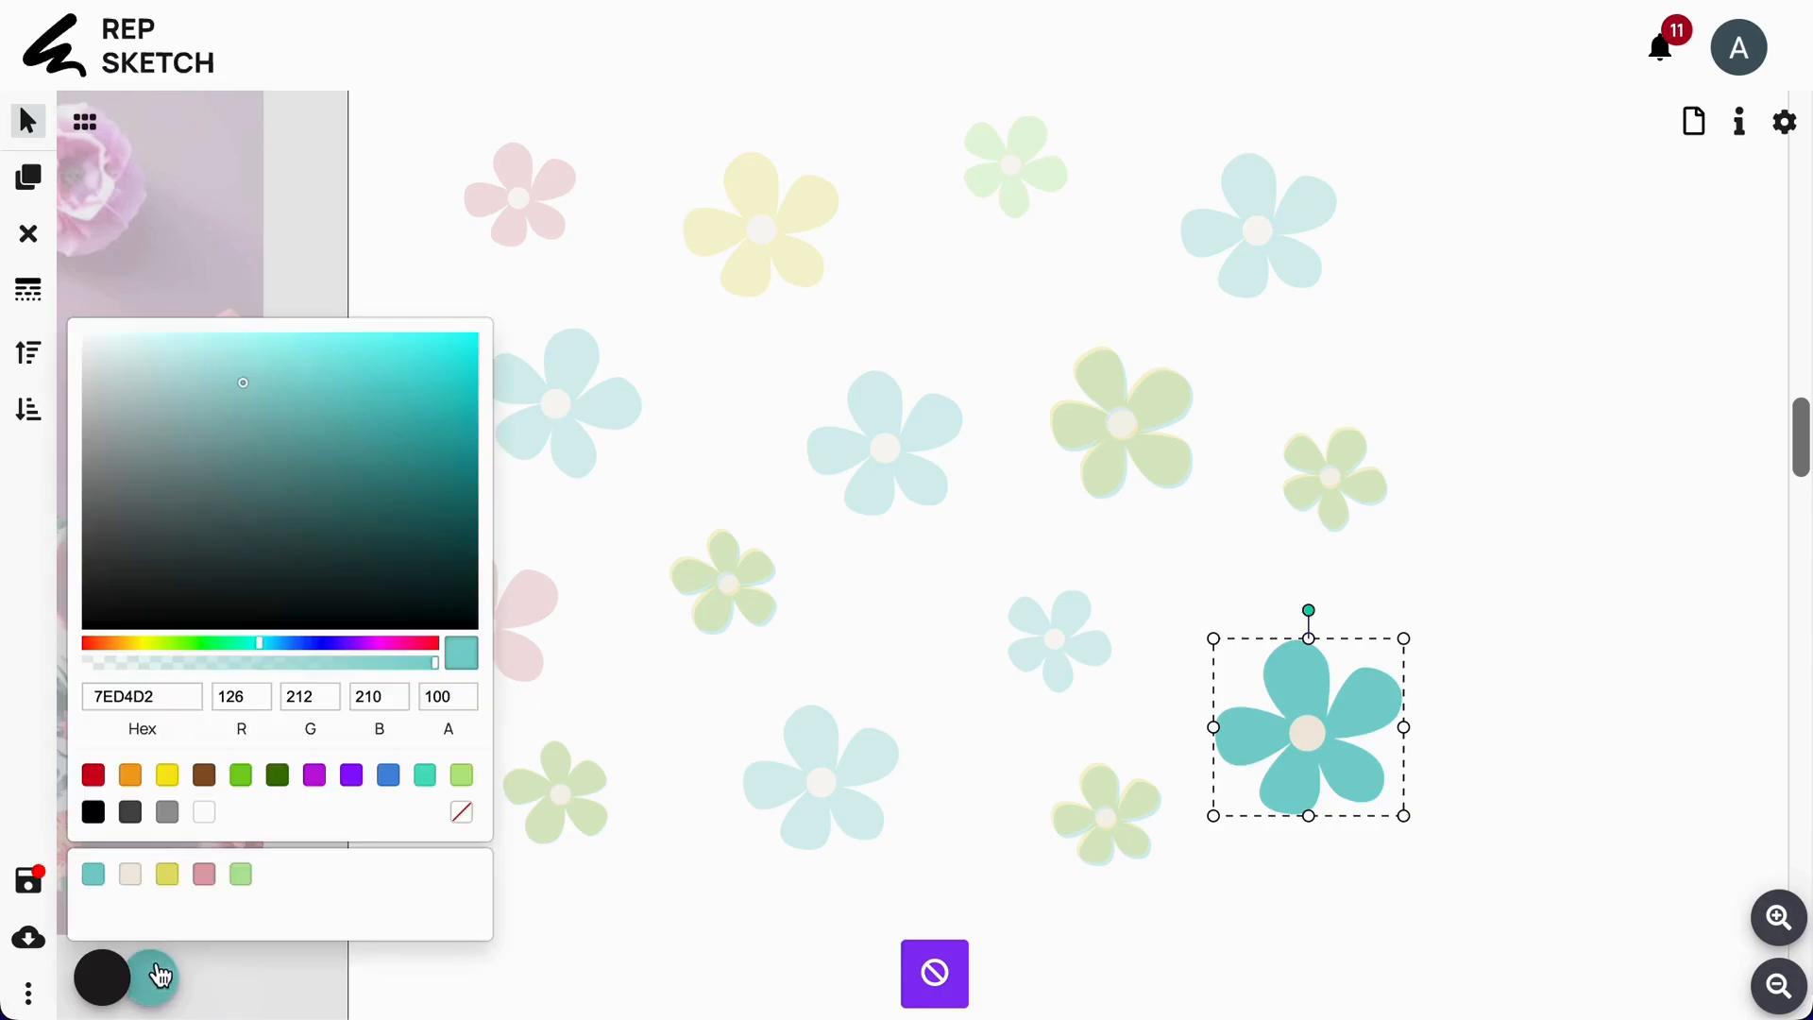
pyautogui.click(241, 874)
pyautogui.click(953, 972)
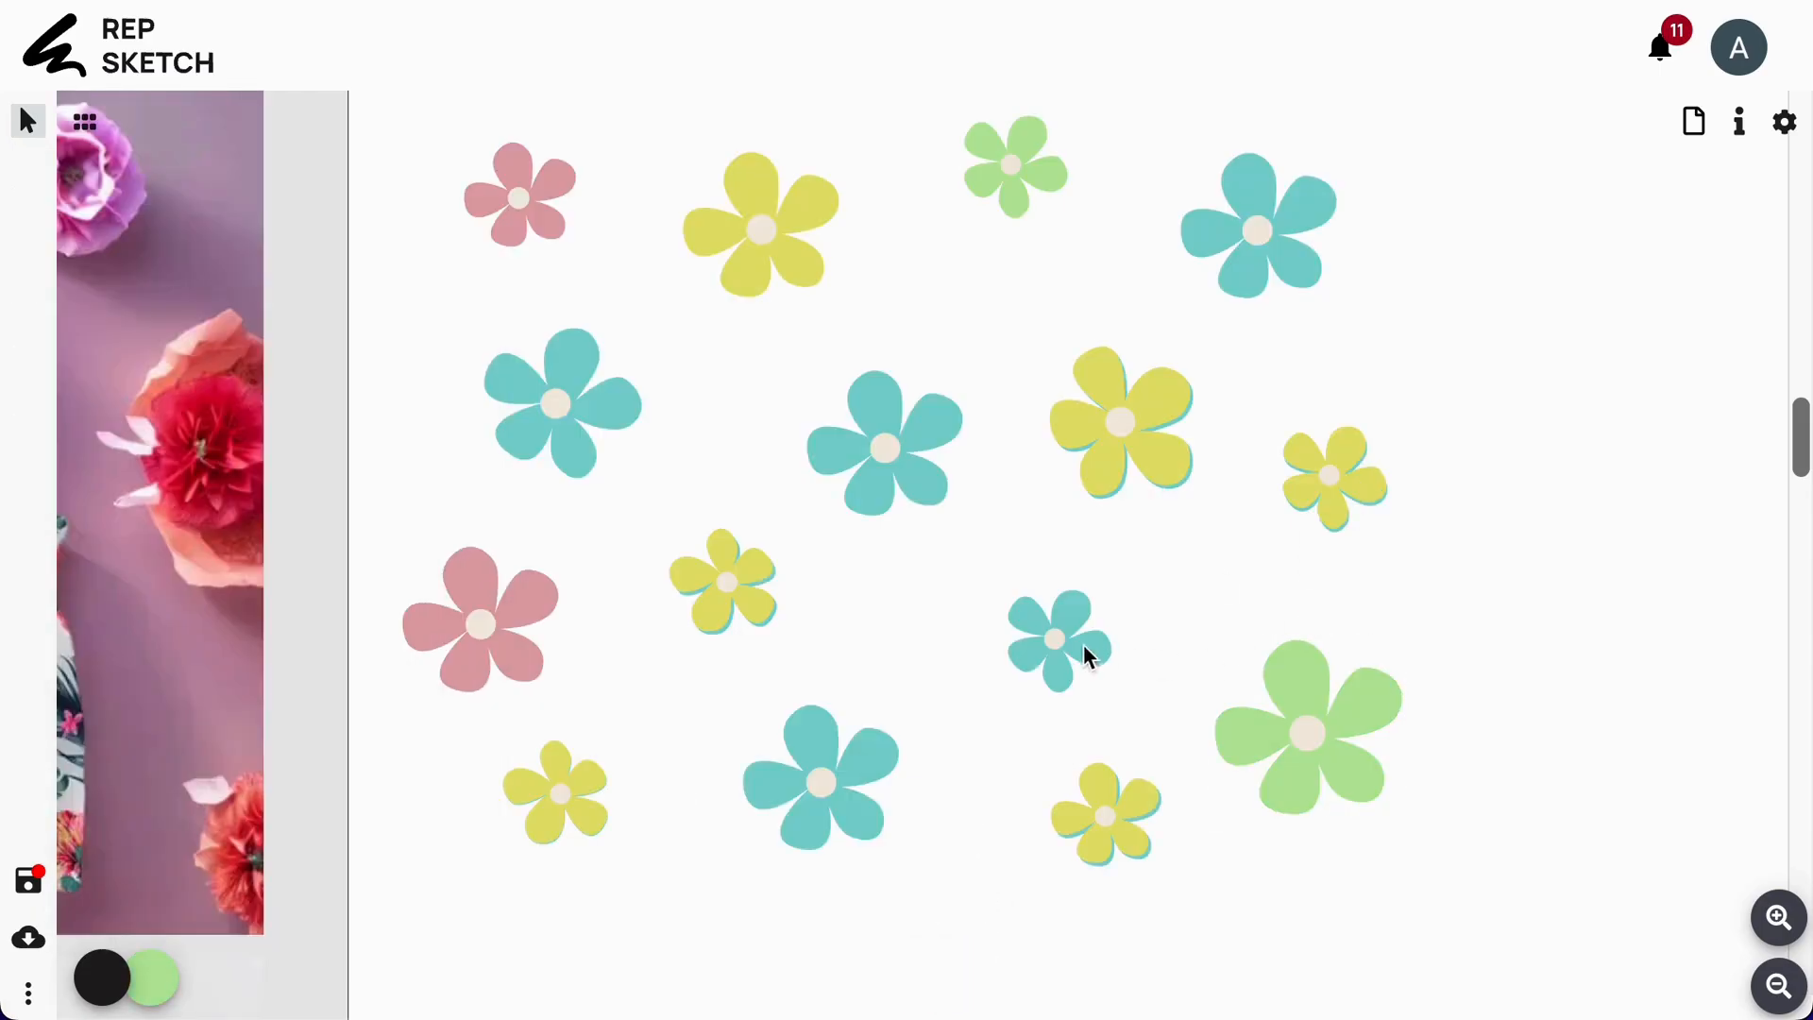
# - Isolate the small teal flower beside the largest green one and fill its petals with the palette's pink
pyautogui.click(1059, 669)
pyautogui.click(969, 973)
pyautogui.click(1050, 661)
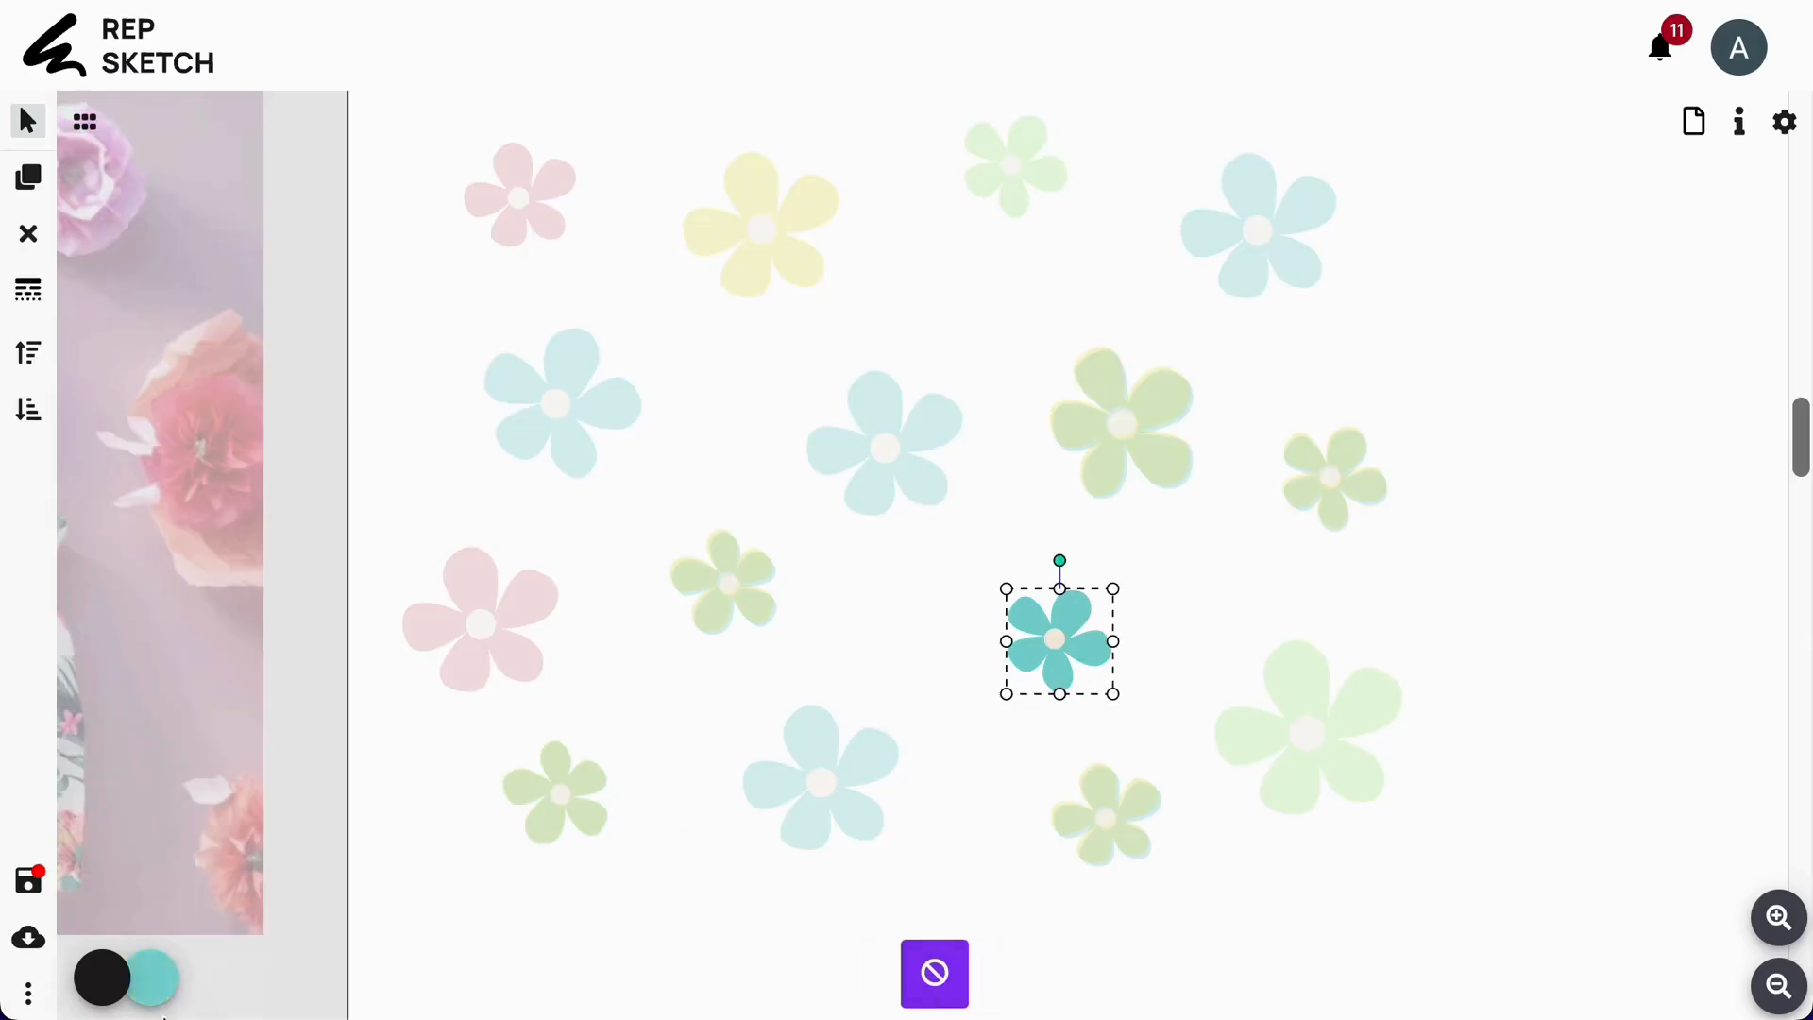
pyautogui.click(151, 977)
pyautogui.click(205, 876)
pyautogui.click(935, 972)
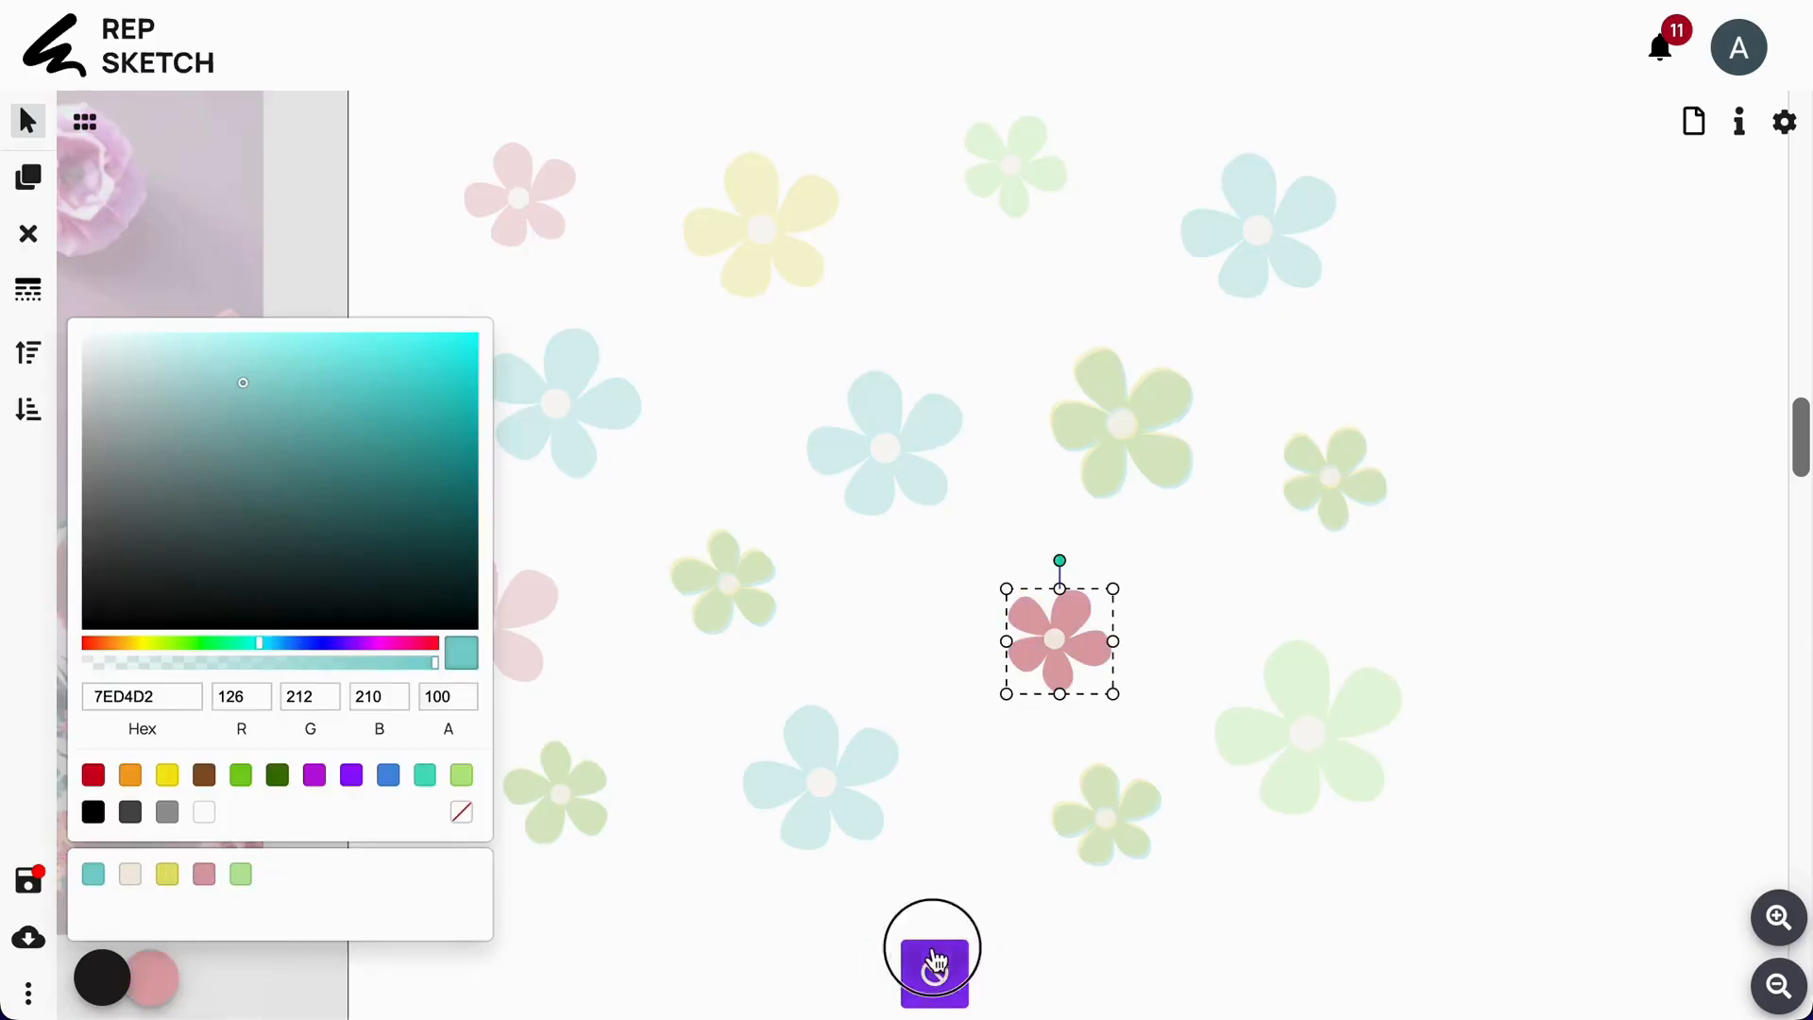
# - Isolate the large yellow flower in the second row and fill its petals with the palette's pink
pyautogui.click(968, 972)
pyautogui.click(1121, 421)
pyautogui.click(151, 977)
pyautogui.click(205, 876)
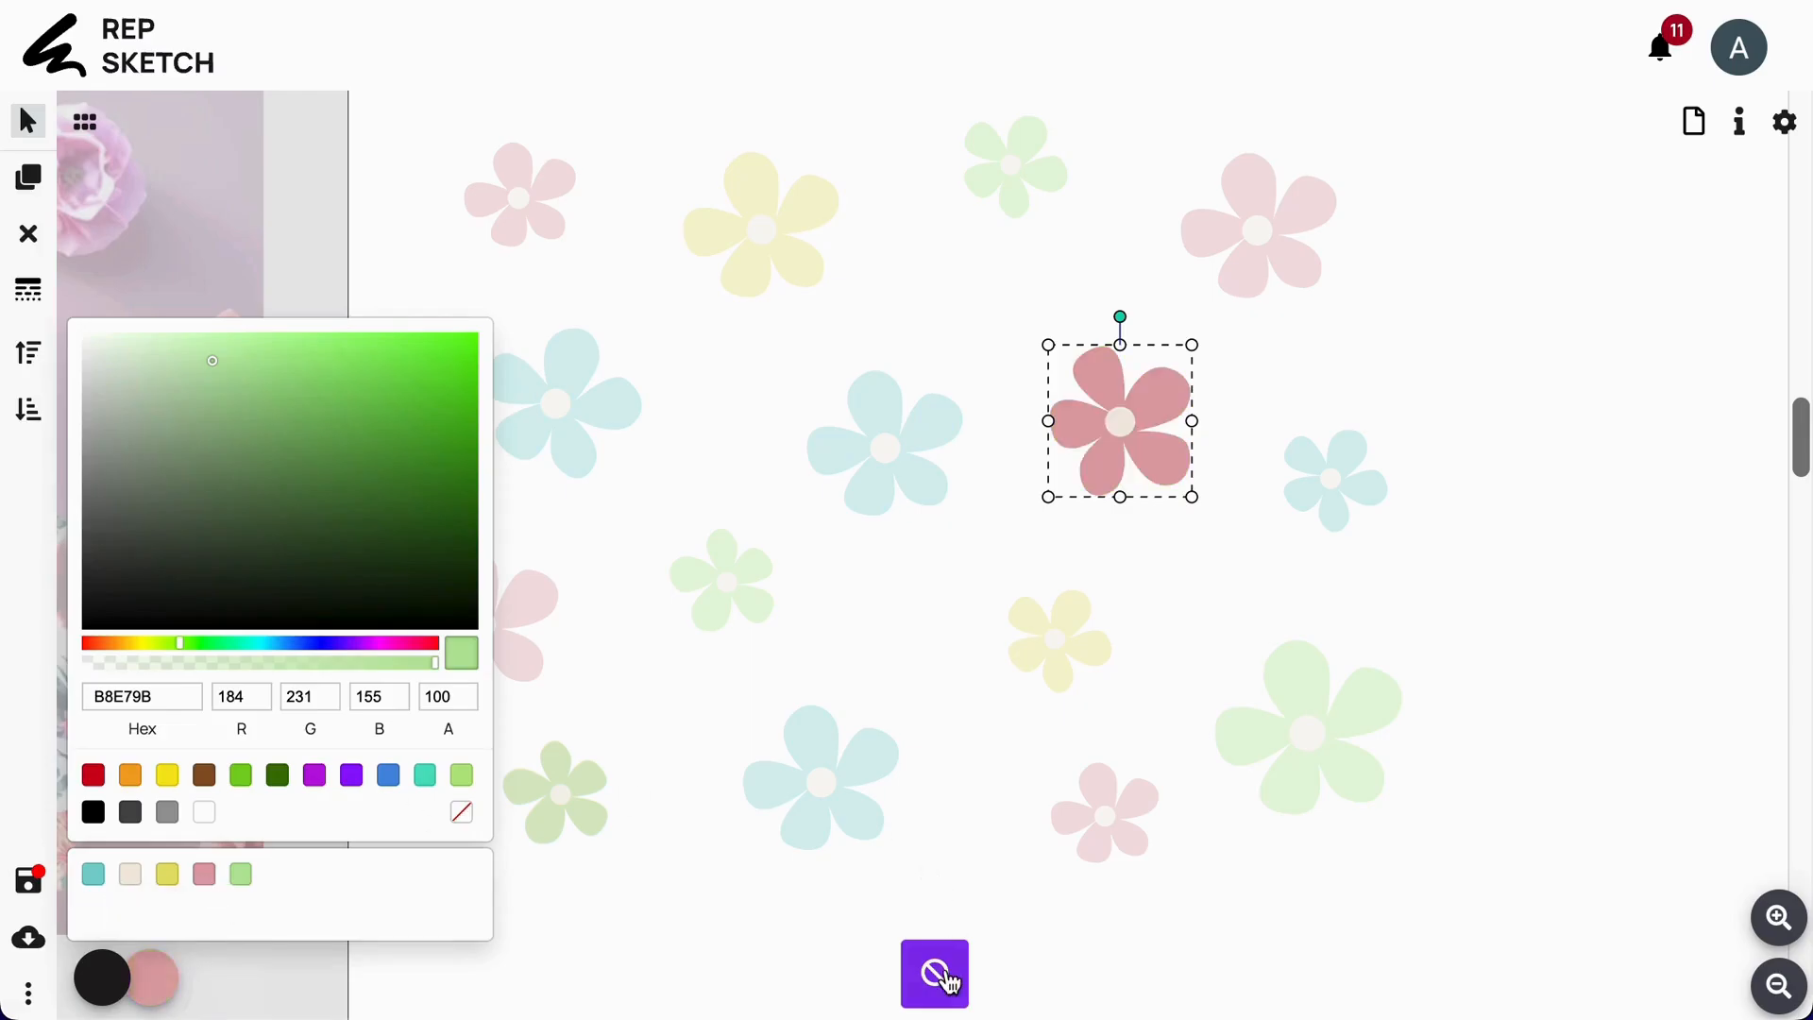
pyautogui.click(935, 972)
# - Isolate the small pink flower at the print's upper left corner and fill its petals with the palette's green
pyautogui.click(543, 226)
pyautogui.click(969, 972)
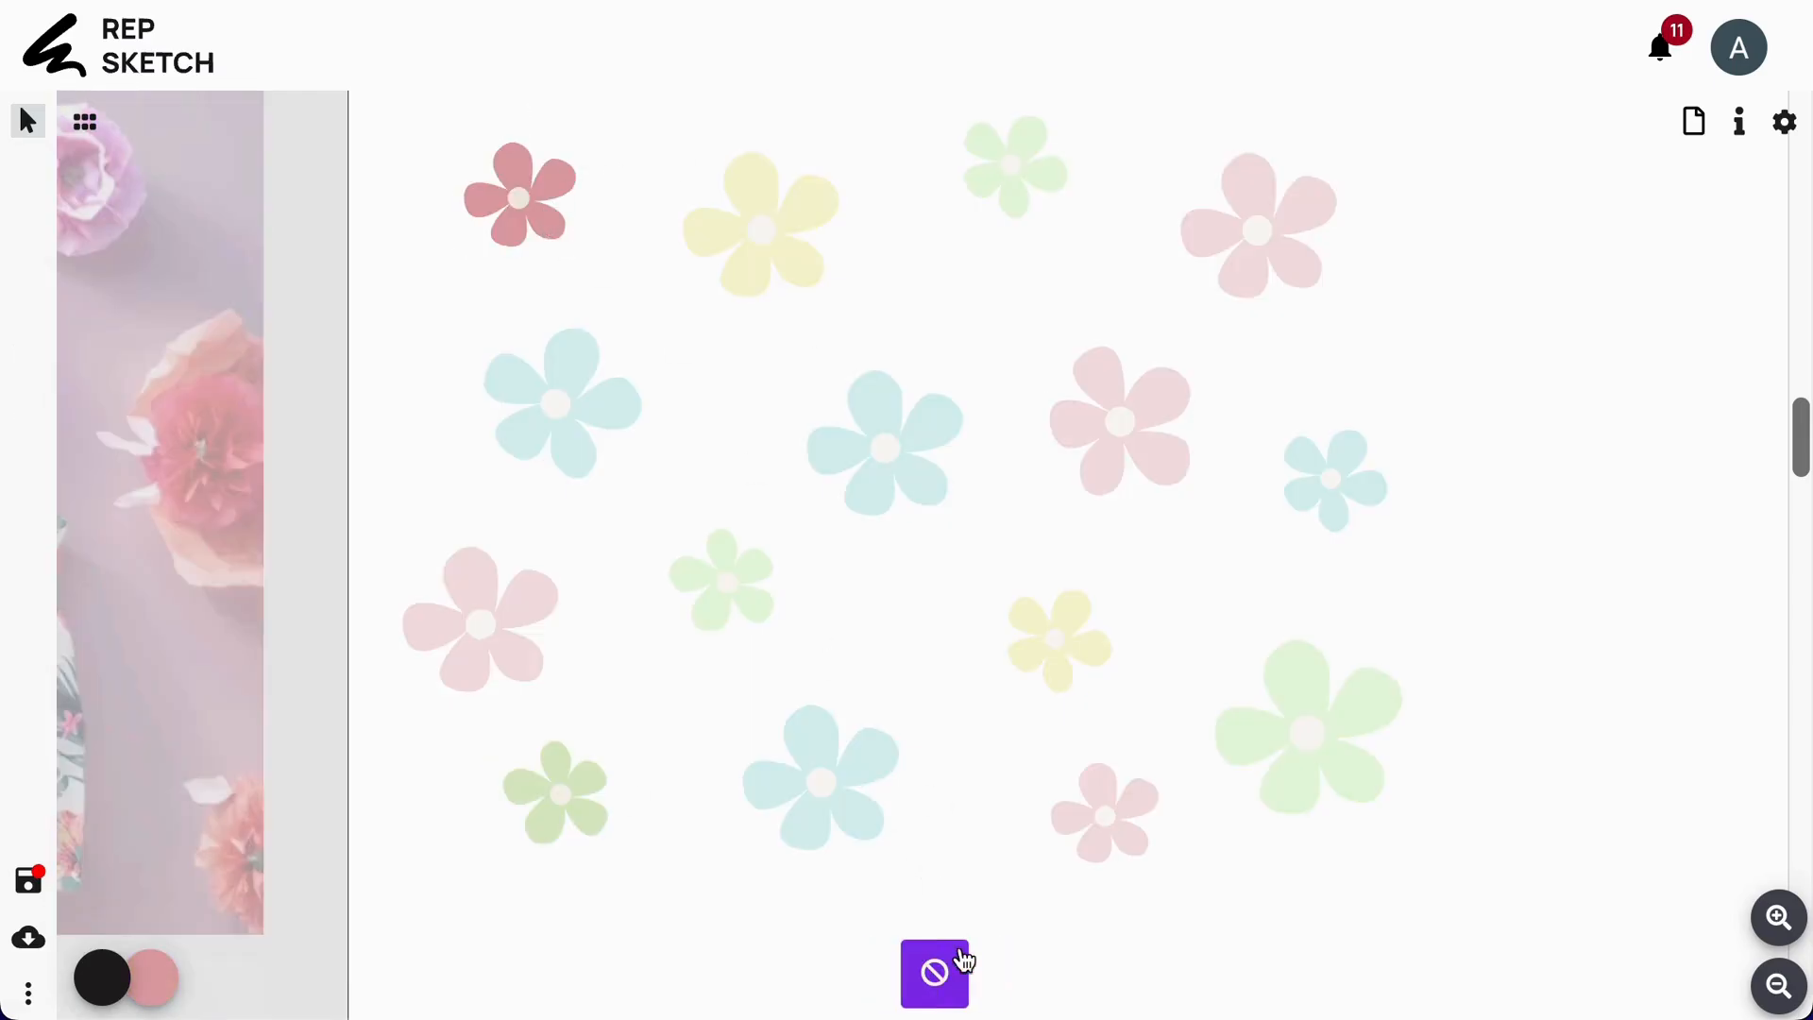
pyautogui.click(546, 219)
pyautogui.click(151, 977)
pyautogui.click(239, 869)
pyautogui.click(935, 973)
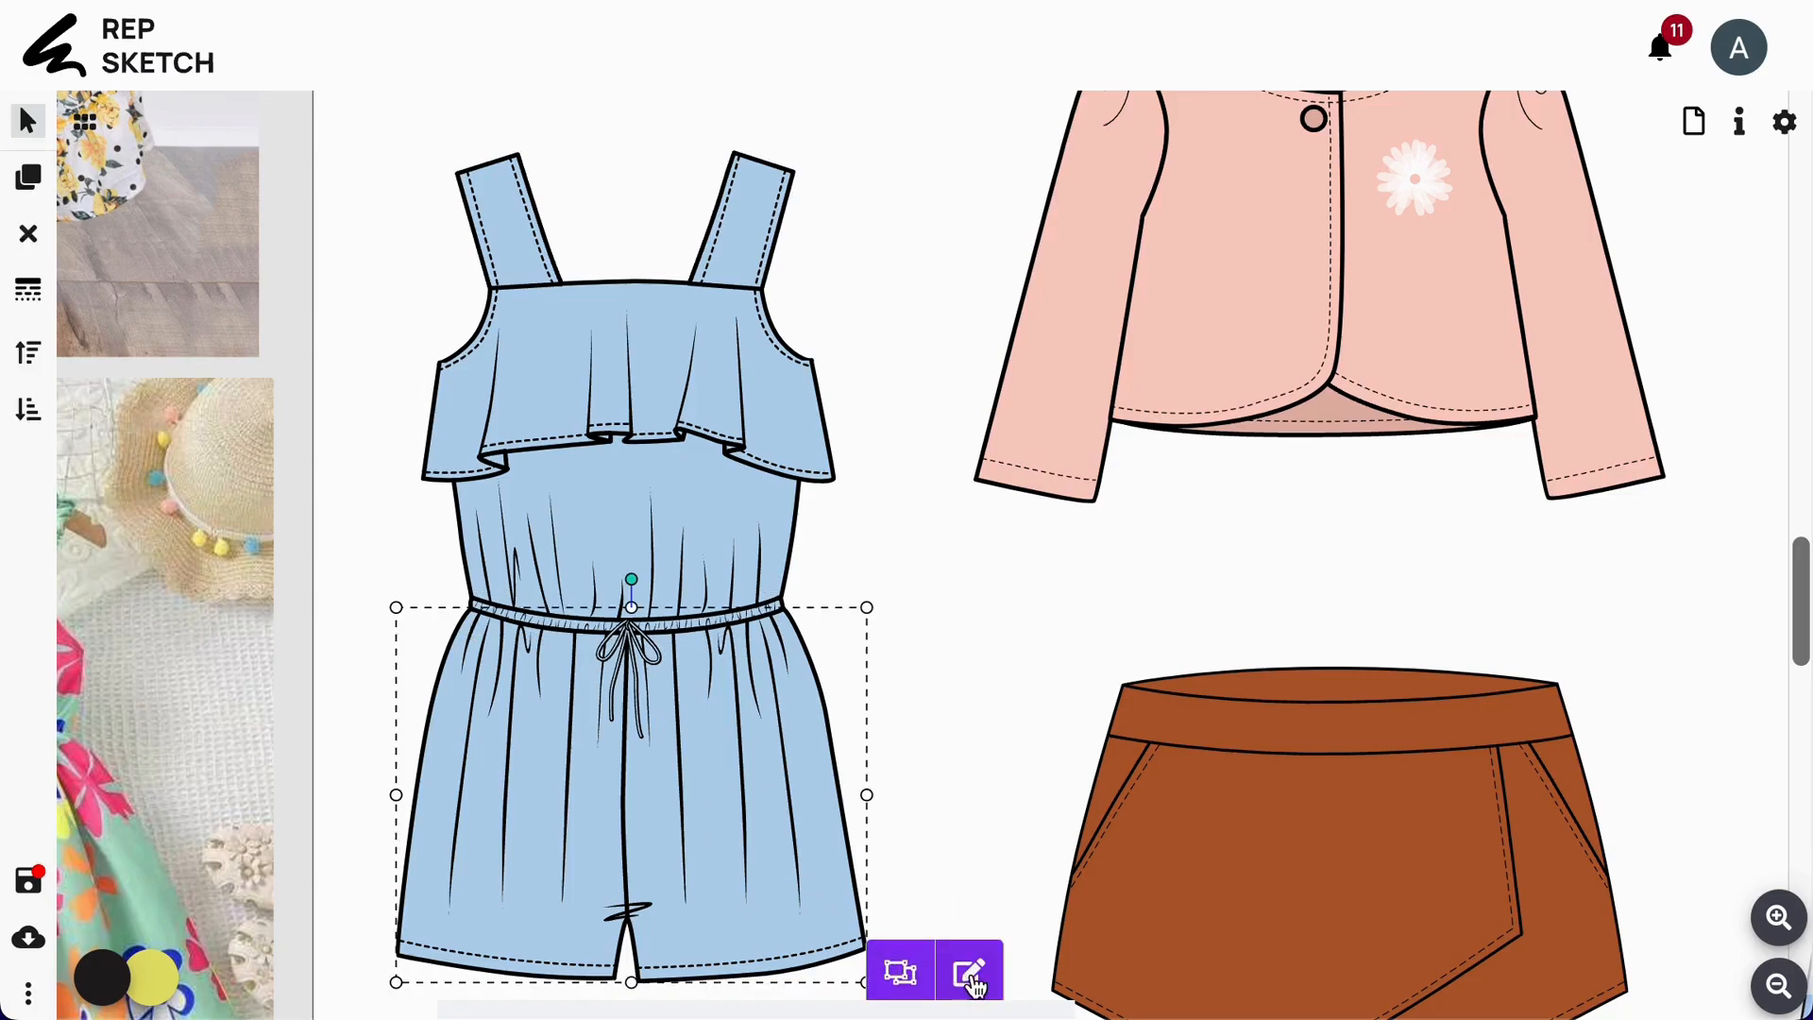
# - Isolate the shorts of the blue romper and fill them with the palette's cream
pyautogui.click(971, 974)
pyautogui.click(808, 912)
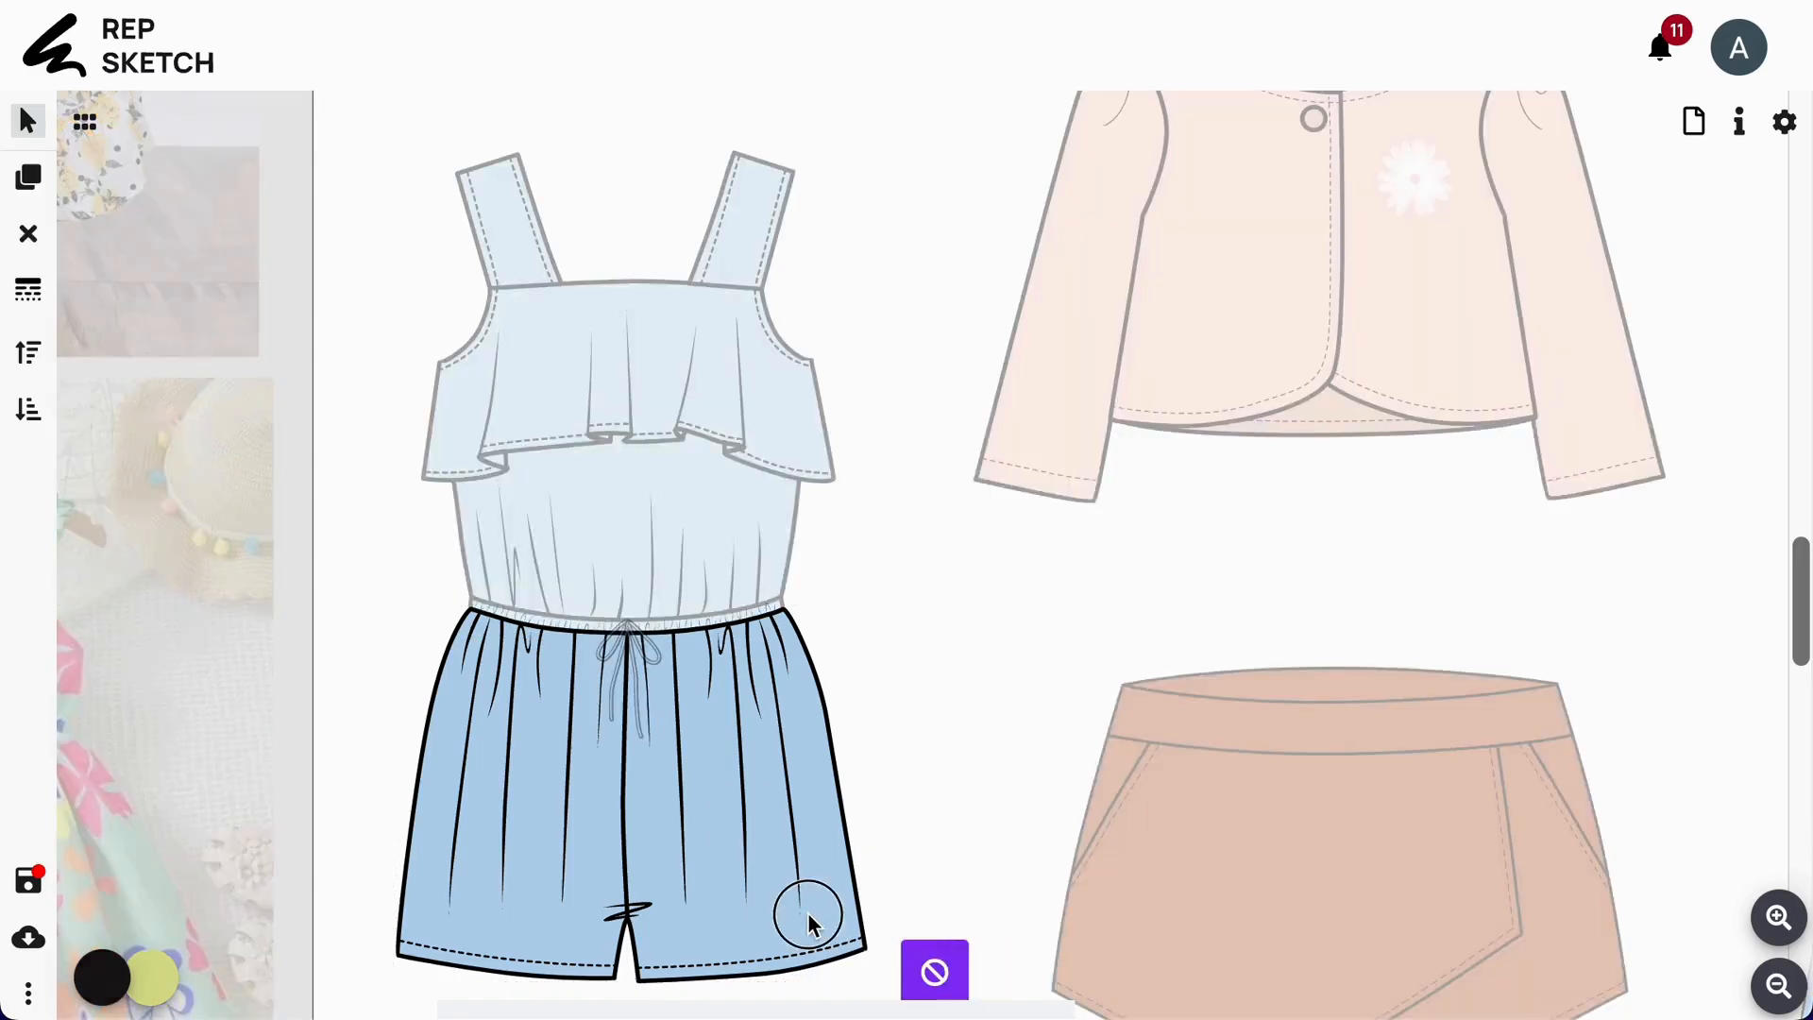
pyautogui.click(179, 944)
pyautogui.click(131, 876)
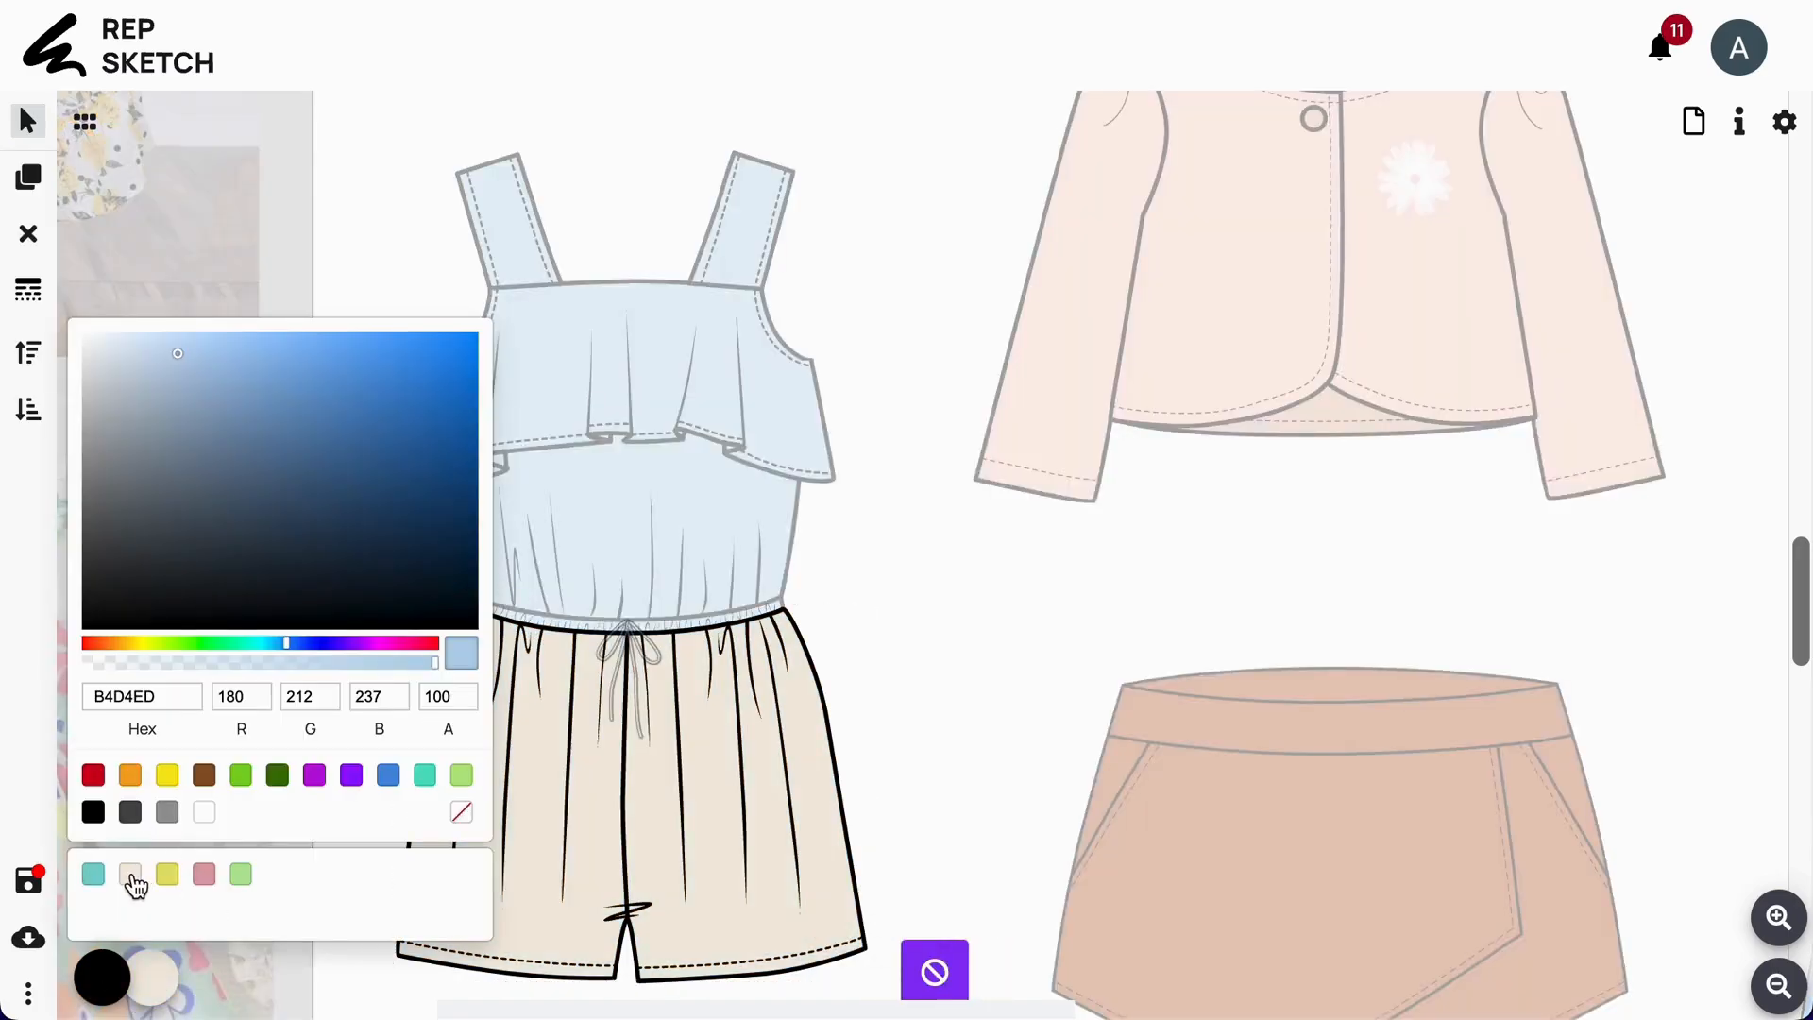
pyautogui.click(939, 971)
# - Fill the romper's front ruffle and both shoulder straps with the palette's cream F4EDE1
pyautogui.click(801, 454)
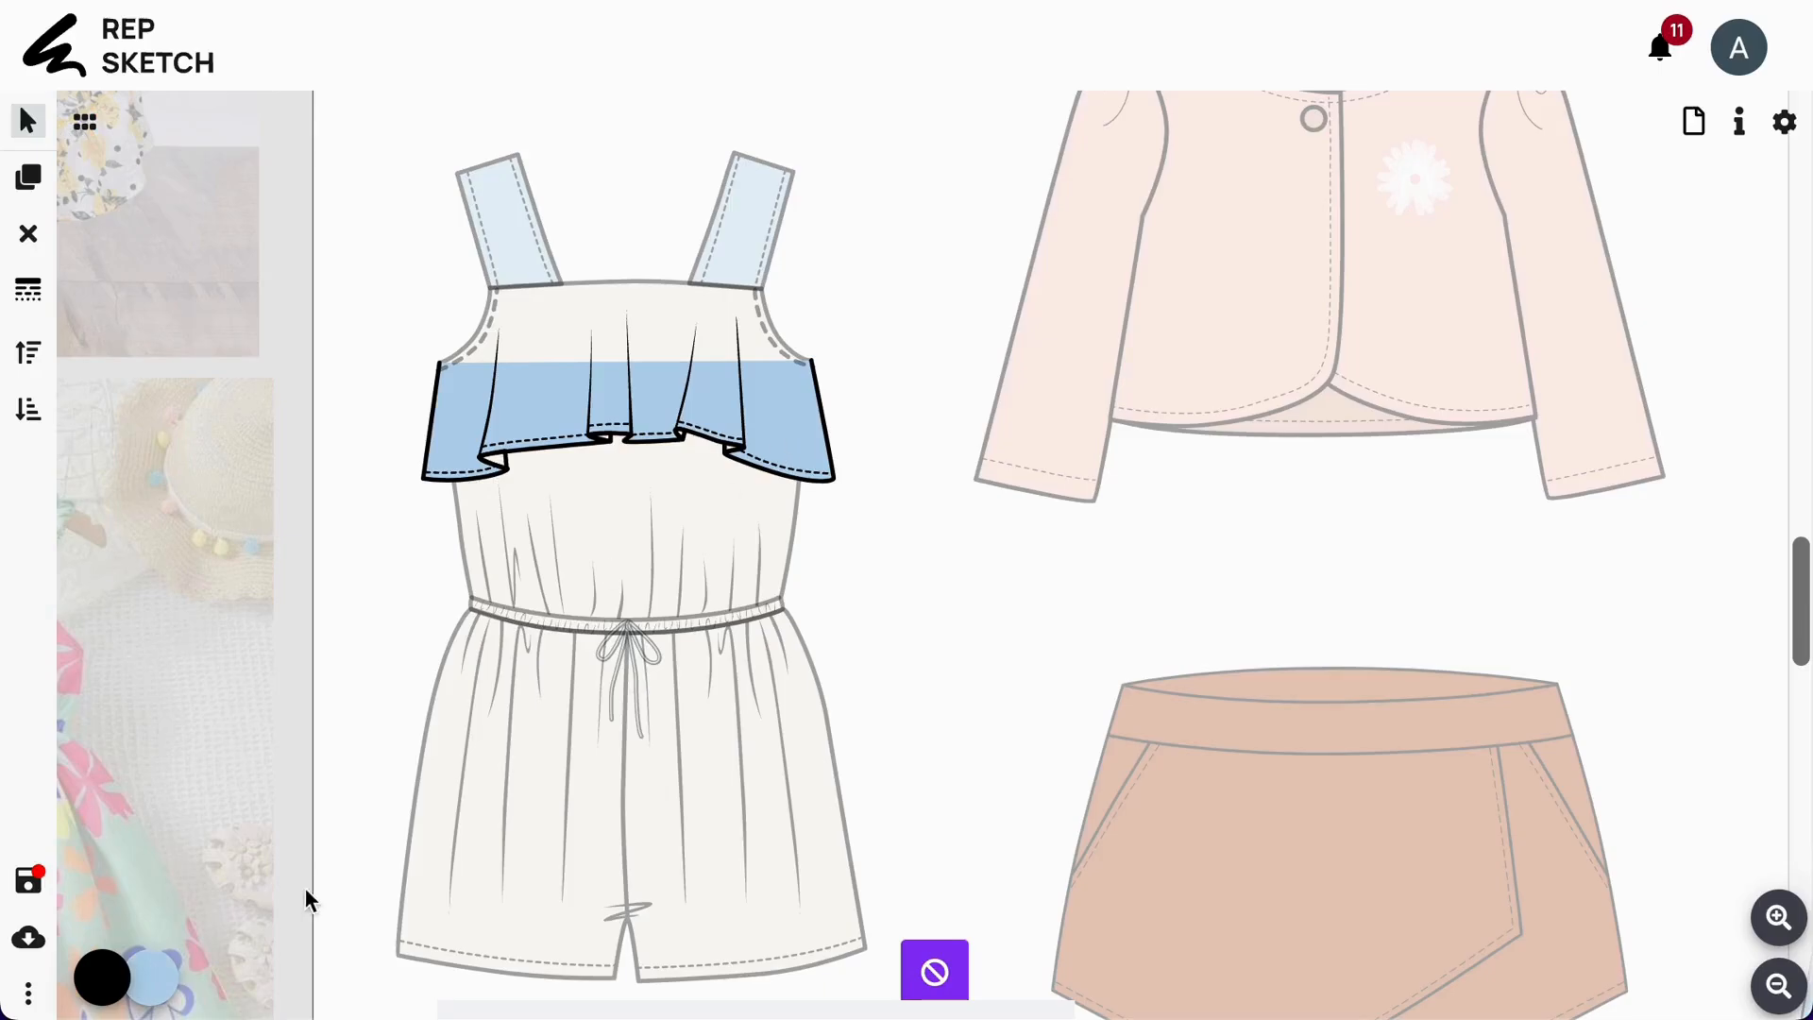
pyautogui.click(151, 978)
pyautogui.click(132, 875)
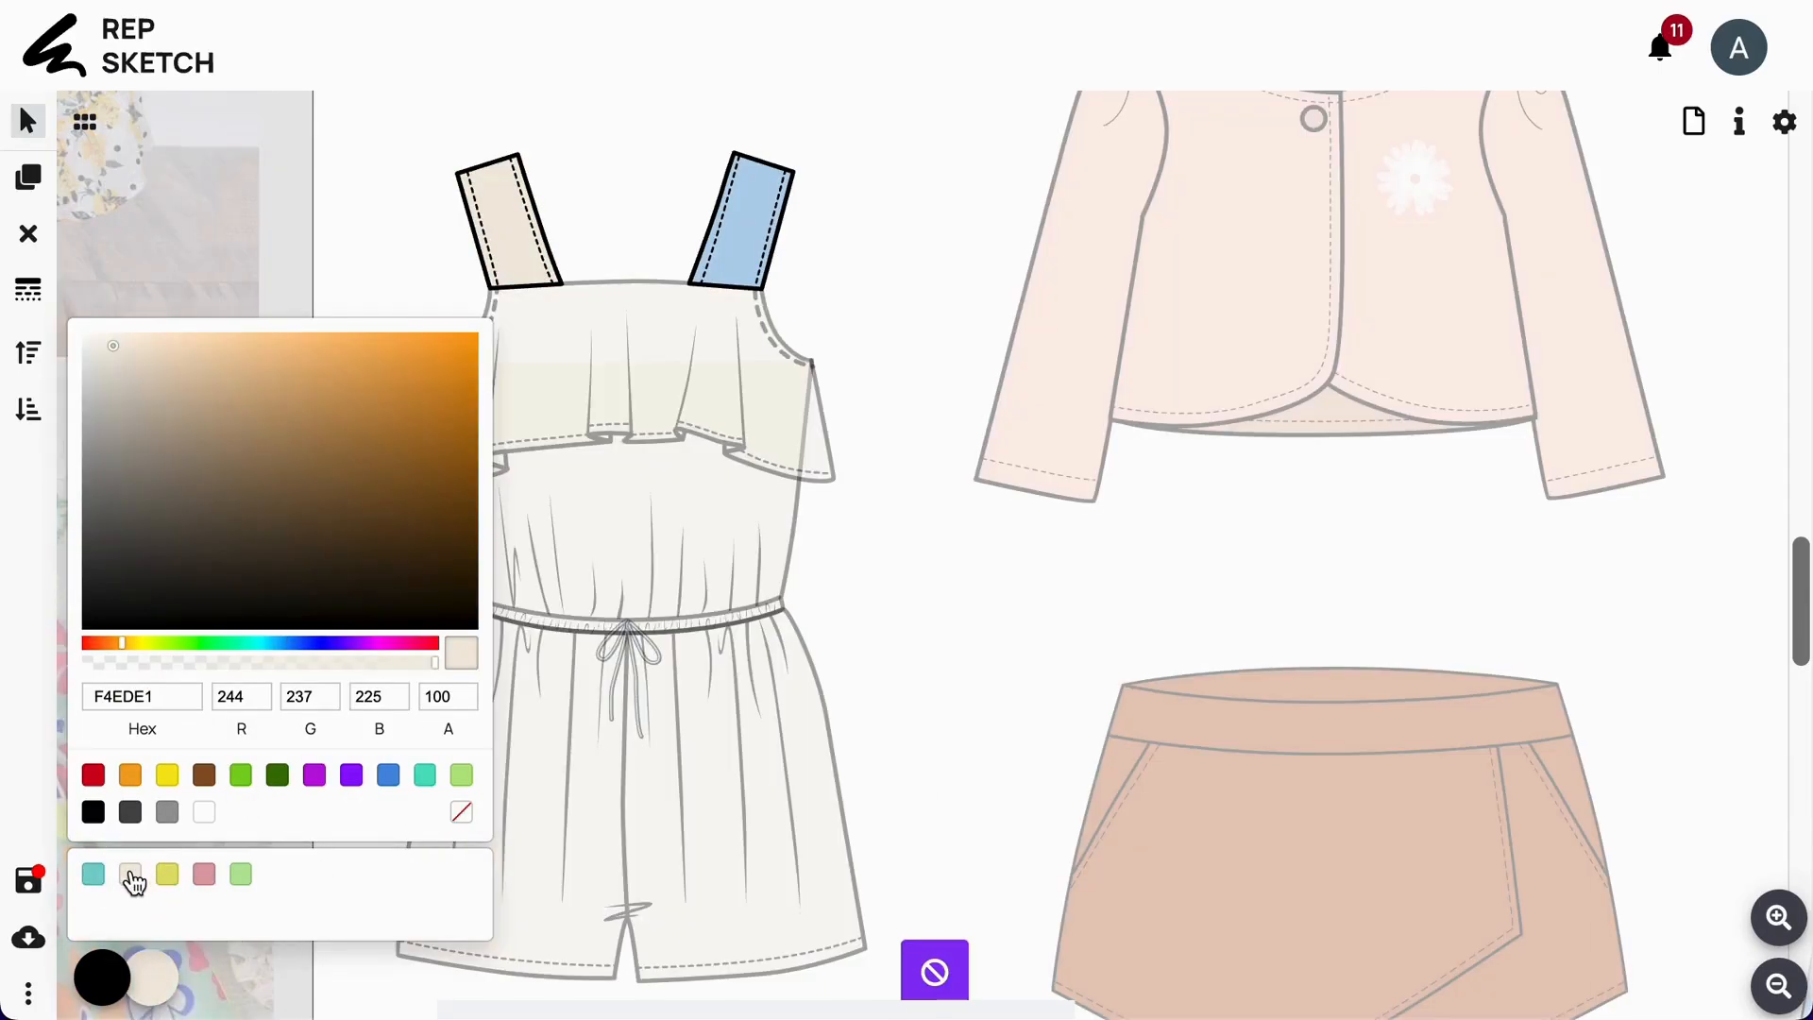
pyautogui.click(134, 881)
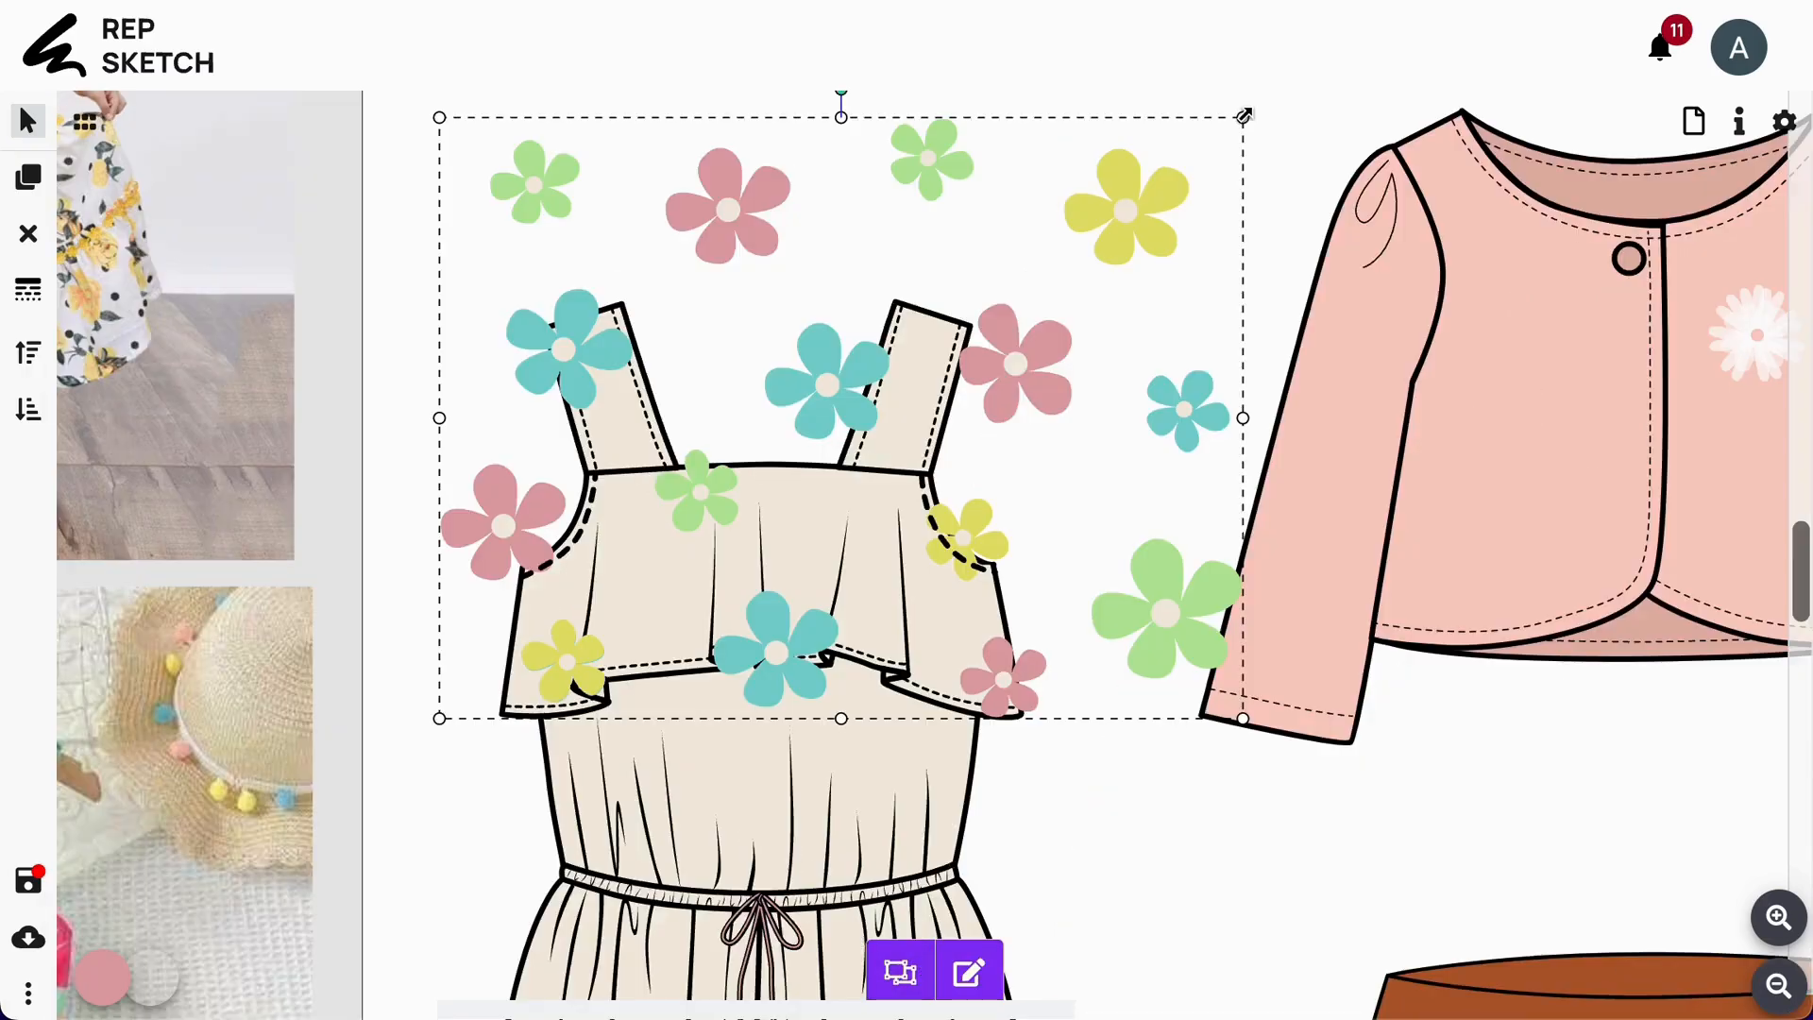
# - Scale down the flower print over the romper's top and move loose yellow and pink flowers onto the left shoulder strap
pyautogui.moveTo(1242, 114); pyautogui.dragTo(1120, 251)
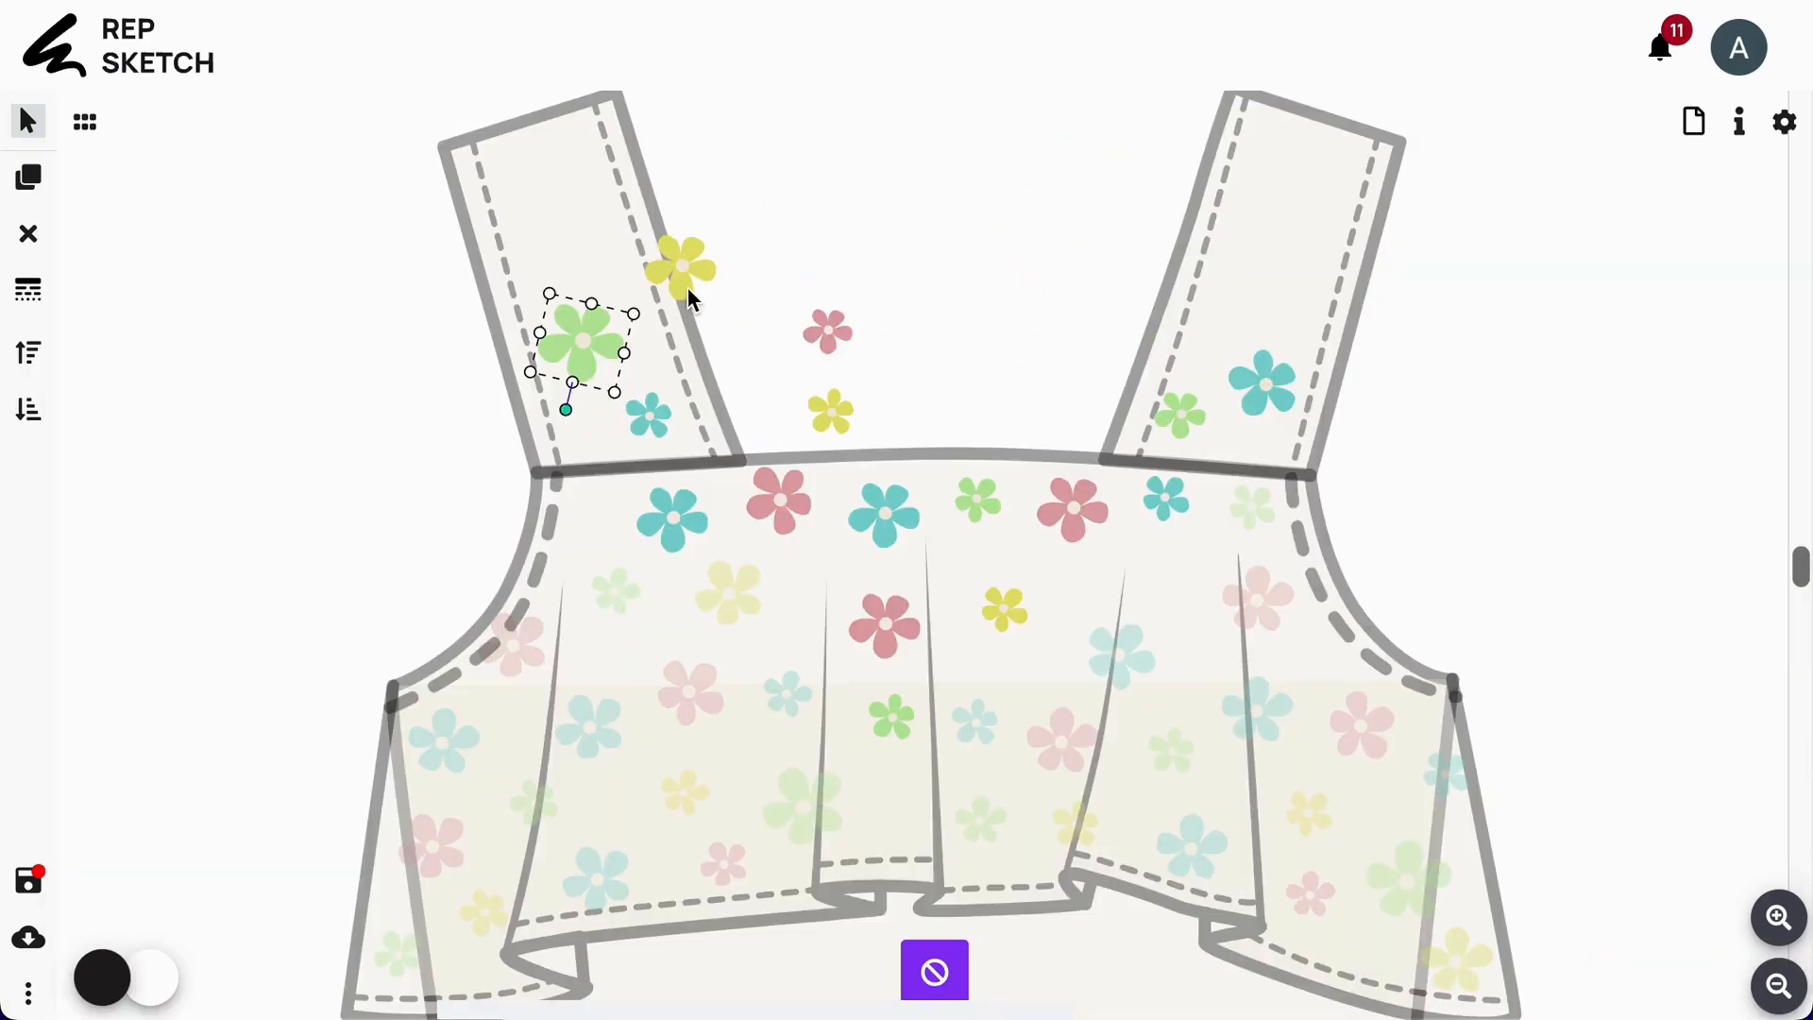
pyautogui.moveTo(690, 297); pyautogui.dragTo(598, 243)
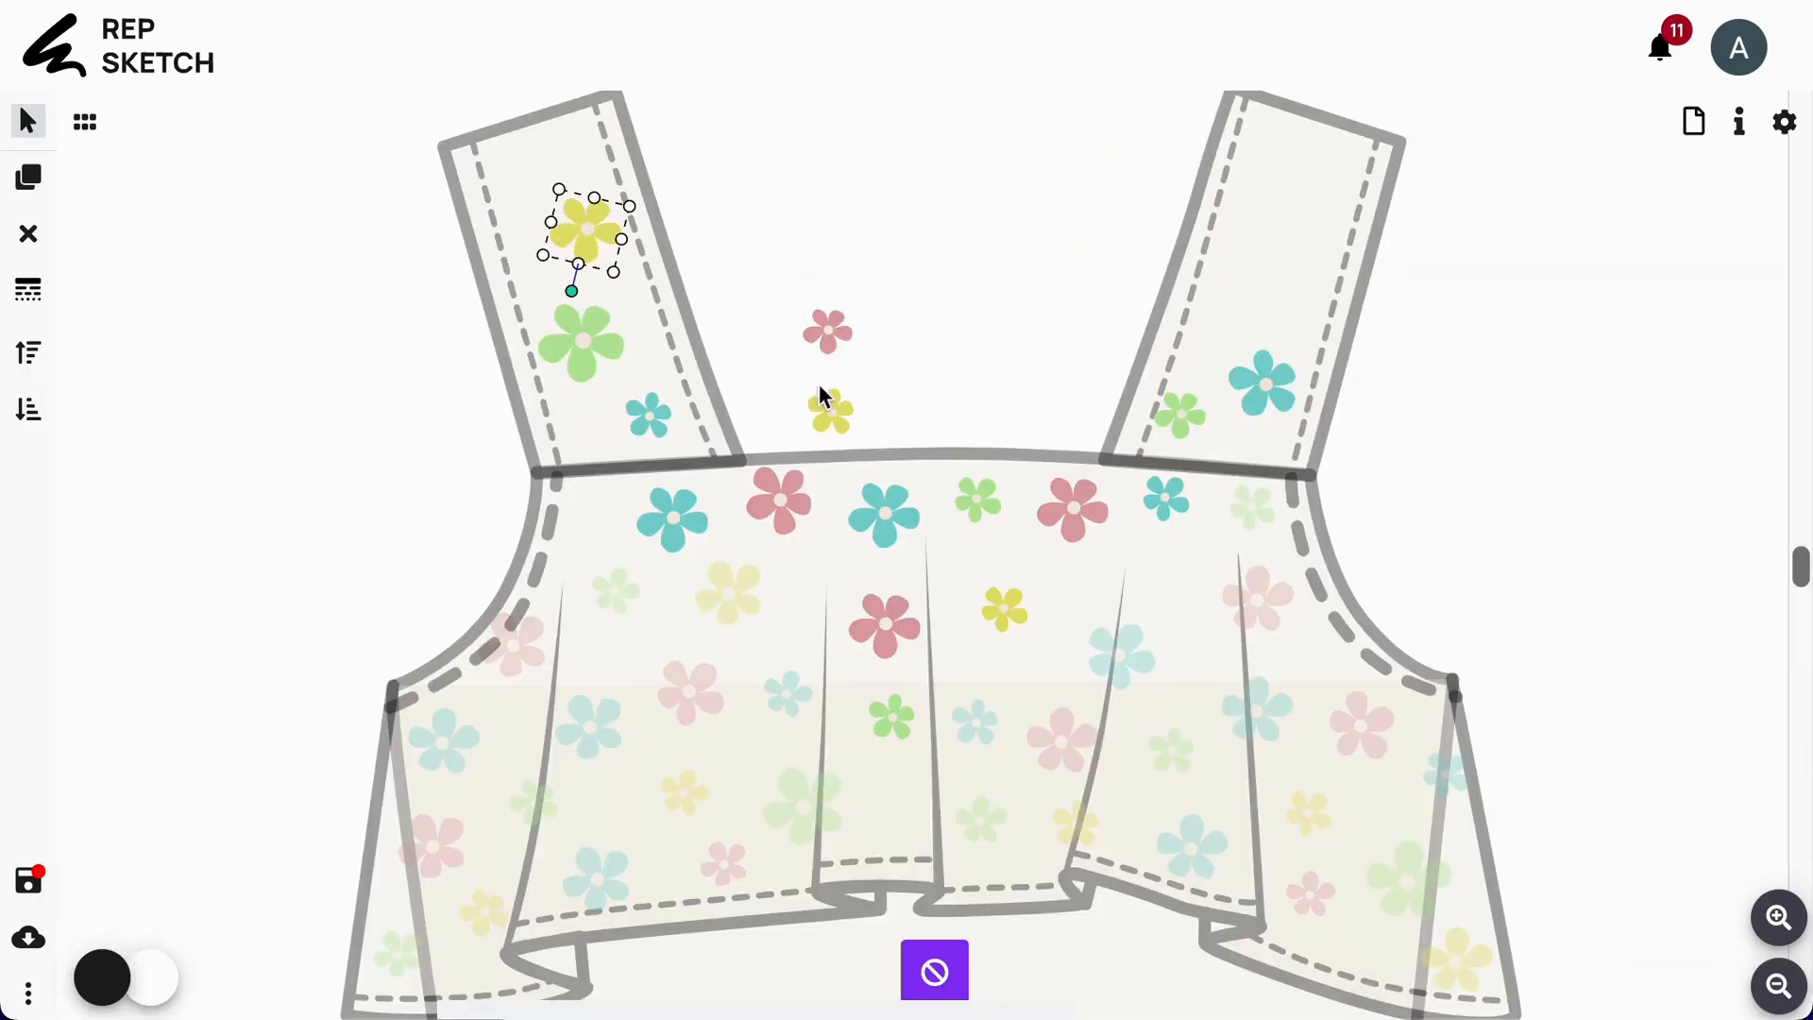
pyautogui.moveTo(829, 344); pyautogui.dragTo(664, 446)
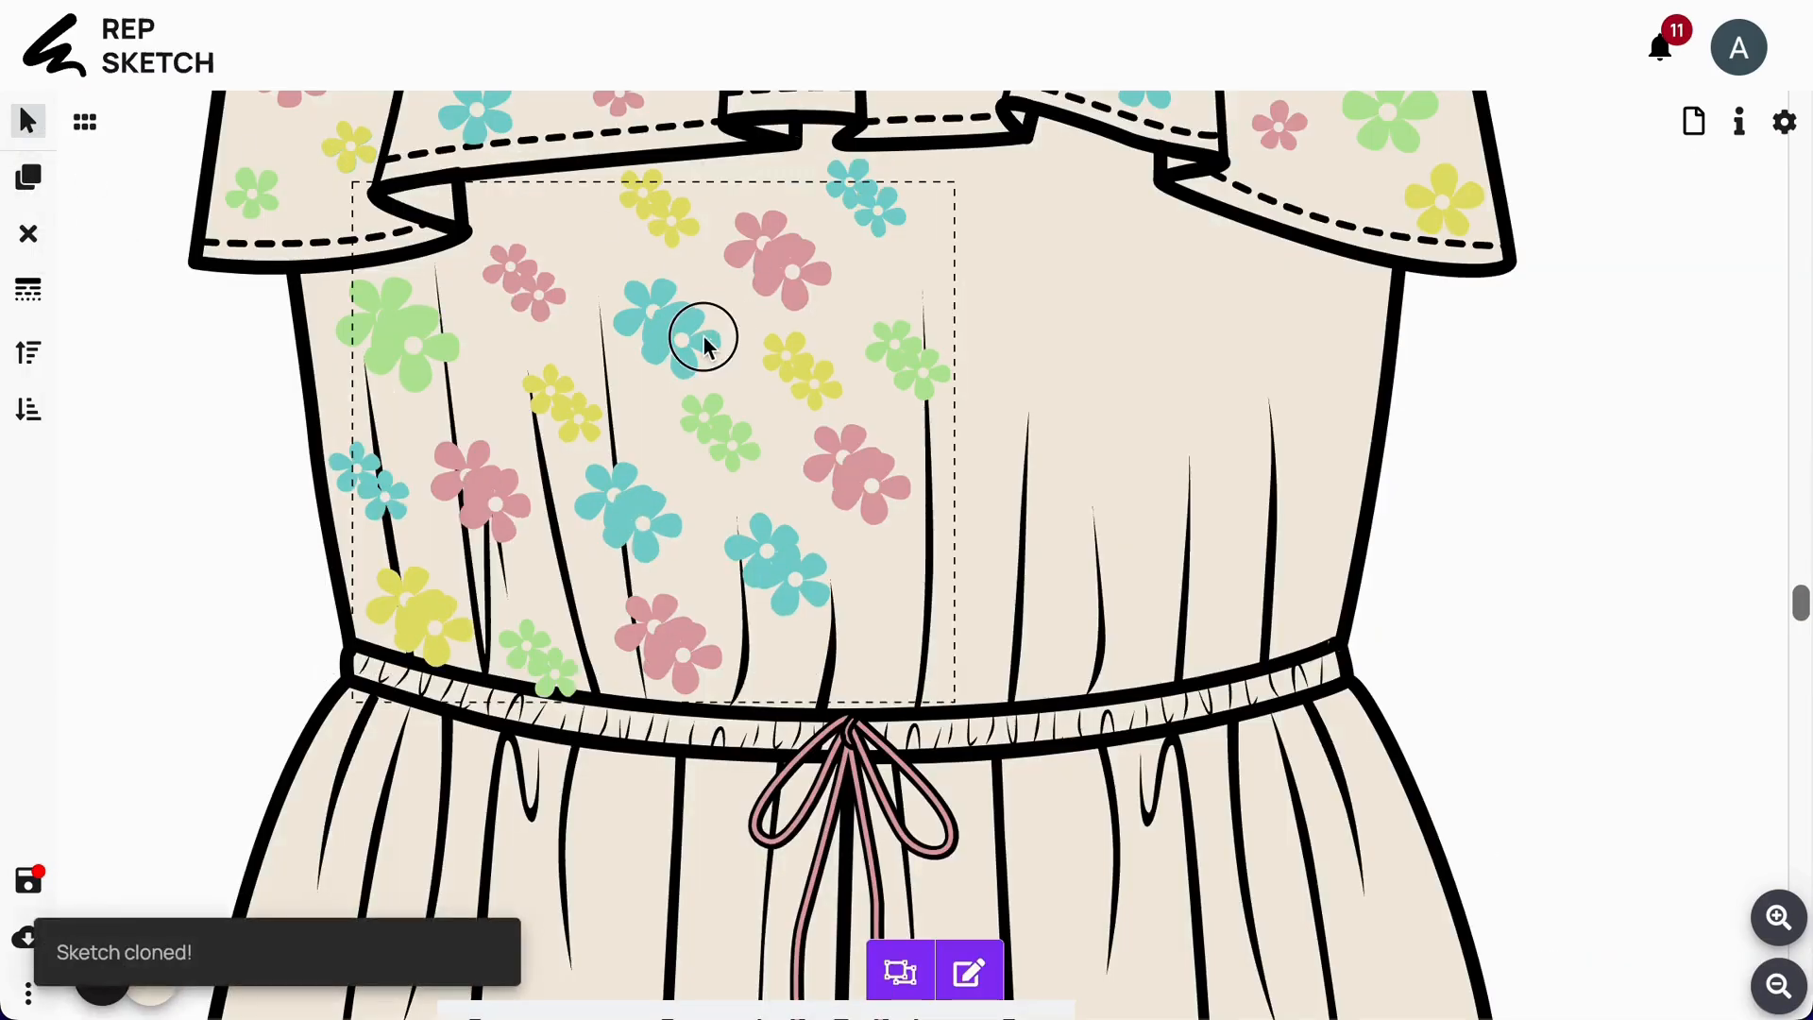
# - Cover the romper's bodice and shorts with cloned copies of the flower print placed beside and above the existing flowers
pyautogui.moveTo(704, 345); pyautogui.dragTo(1024, 356)
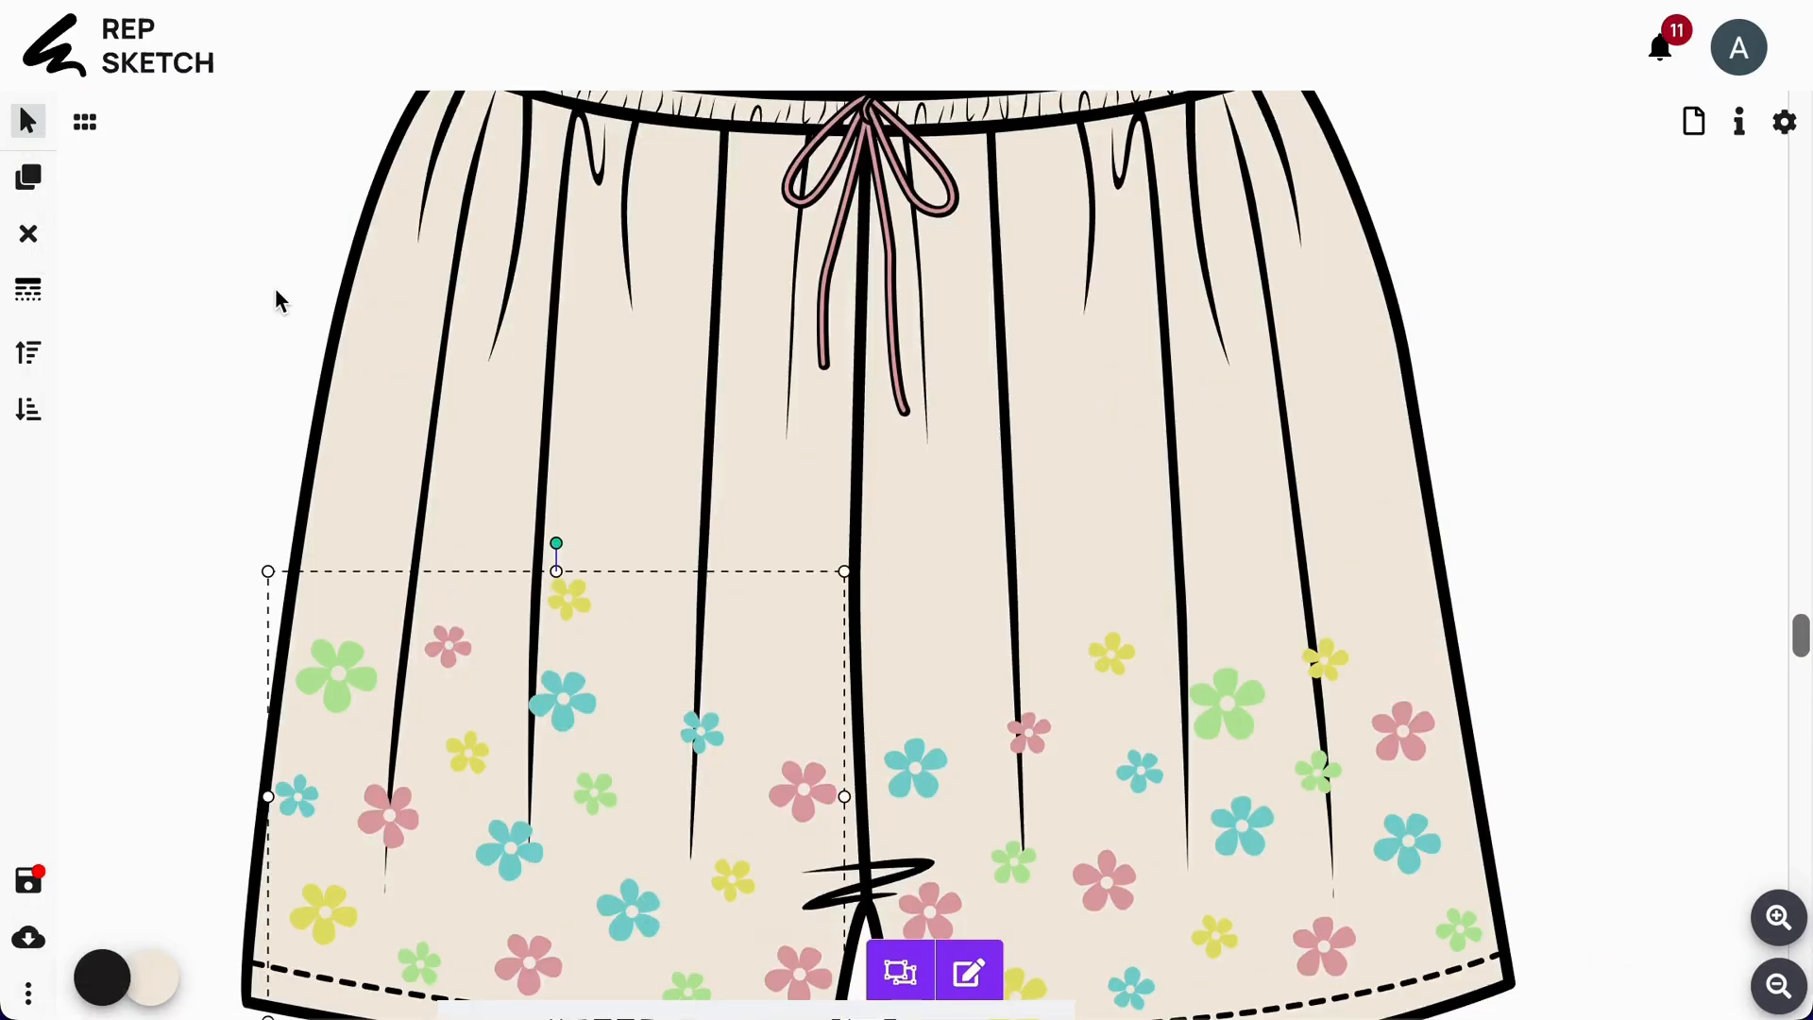
pyautogui.click(28, 176)
pyautogui.moveTo(592, 727); pyautogui.dragTo(607, 337)
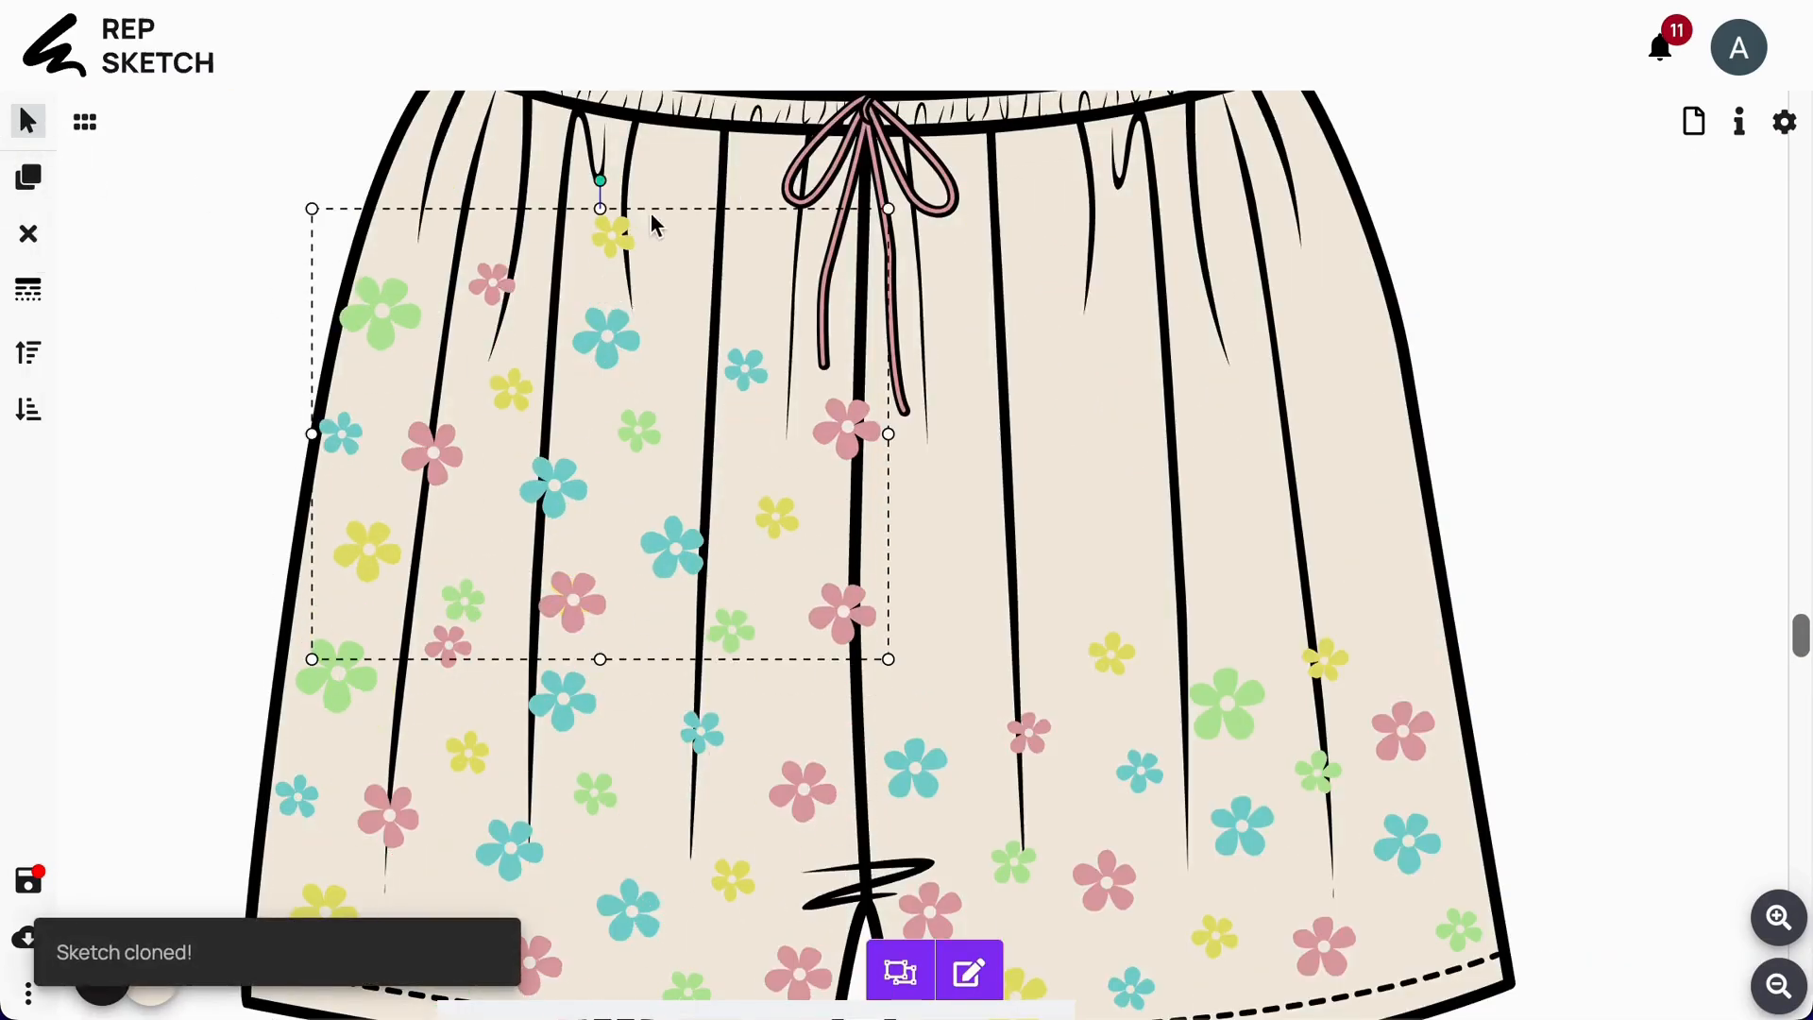
pyautogui.click(1780, 989)
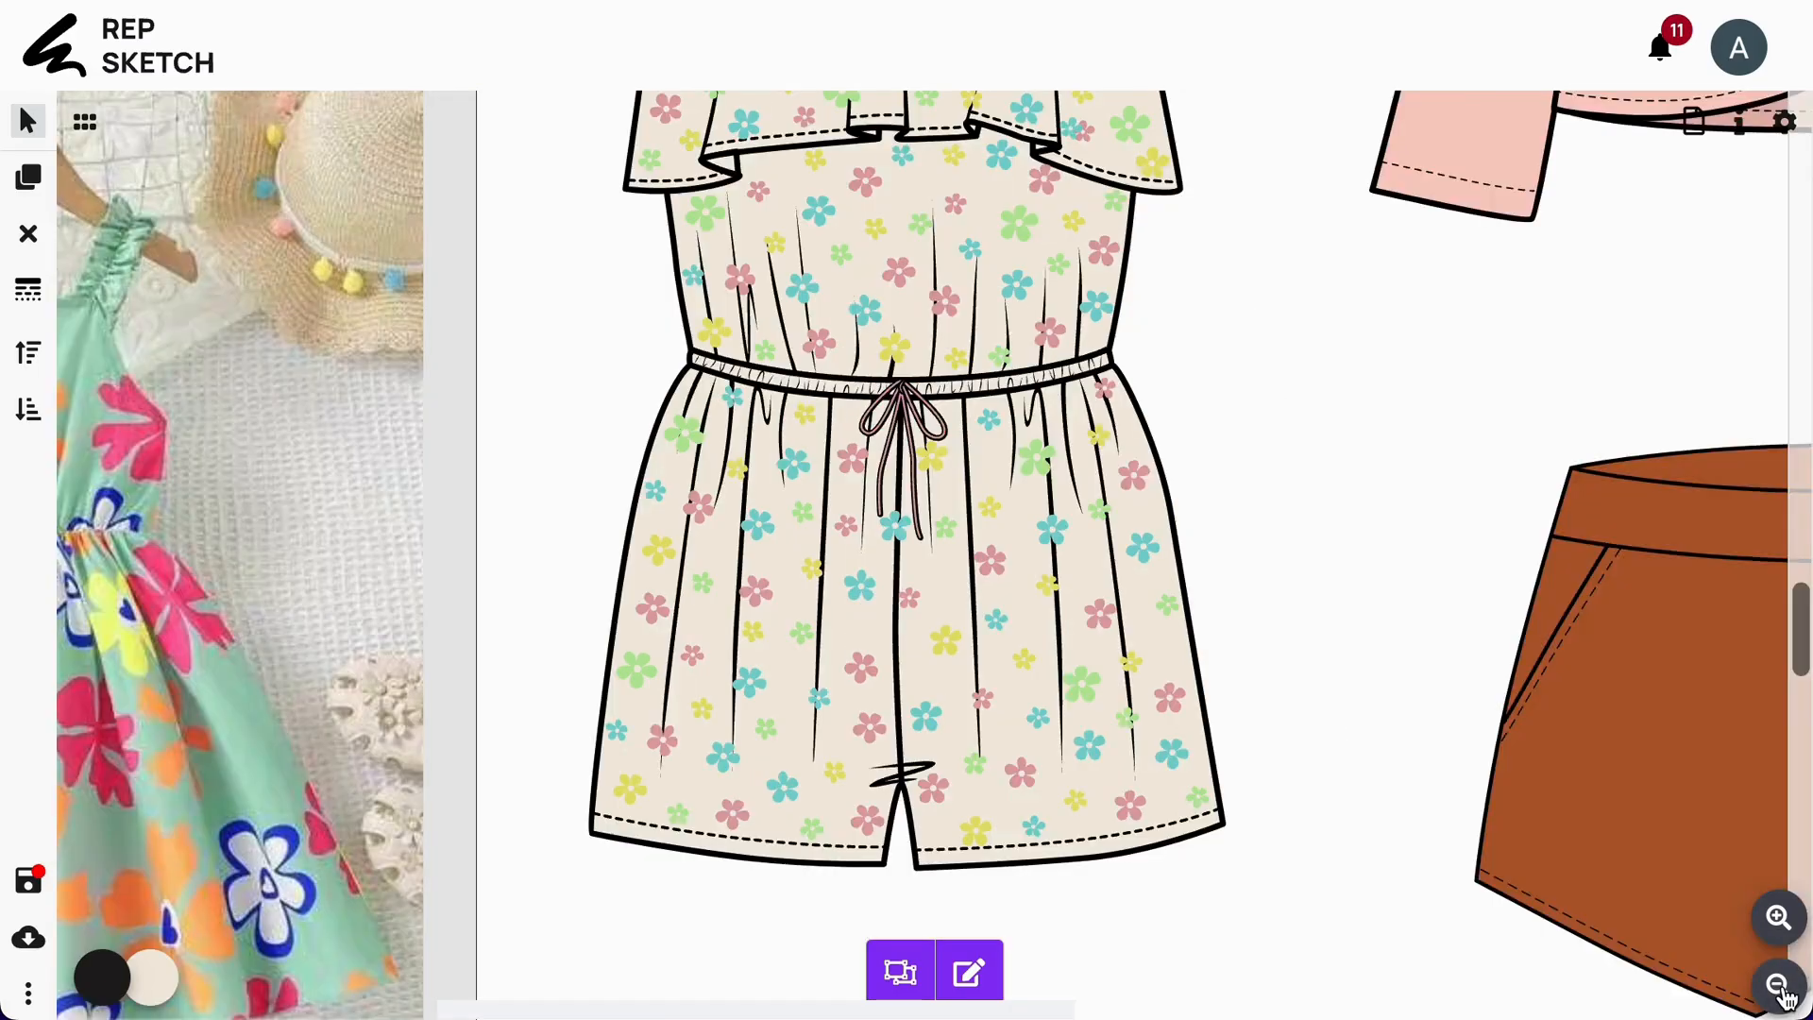
pyautogui.click(1780, 988)
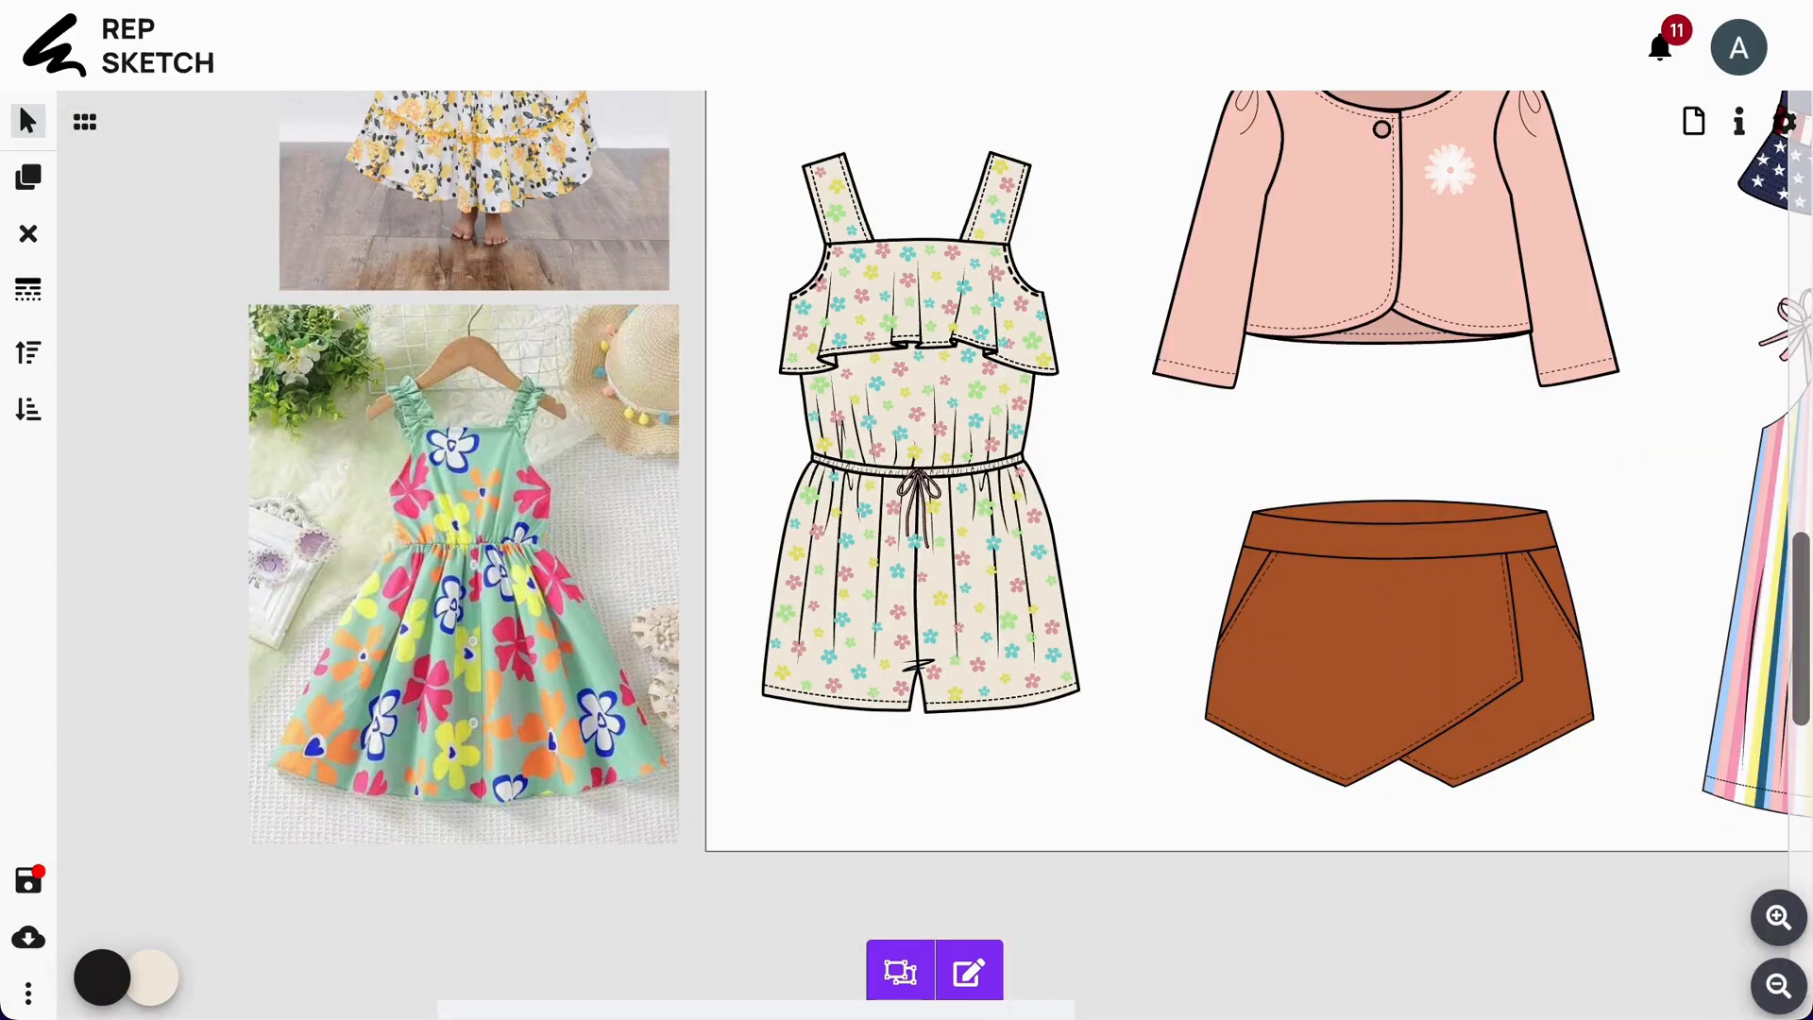
pyautogui.moveTo(727, 113)
pyautogui.mouseDown()
pyautogui.moveTo(943, 275)
pyautogui.moveTo(1119, 751)
pyautogui.mouseUp()
pyautogui.click(1053, 744)
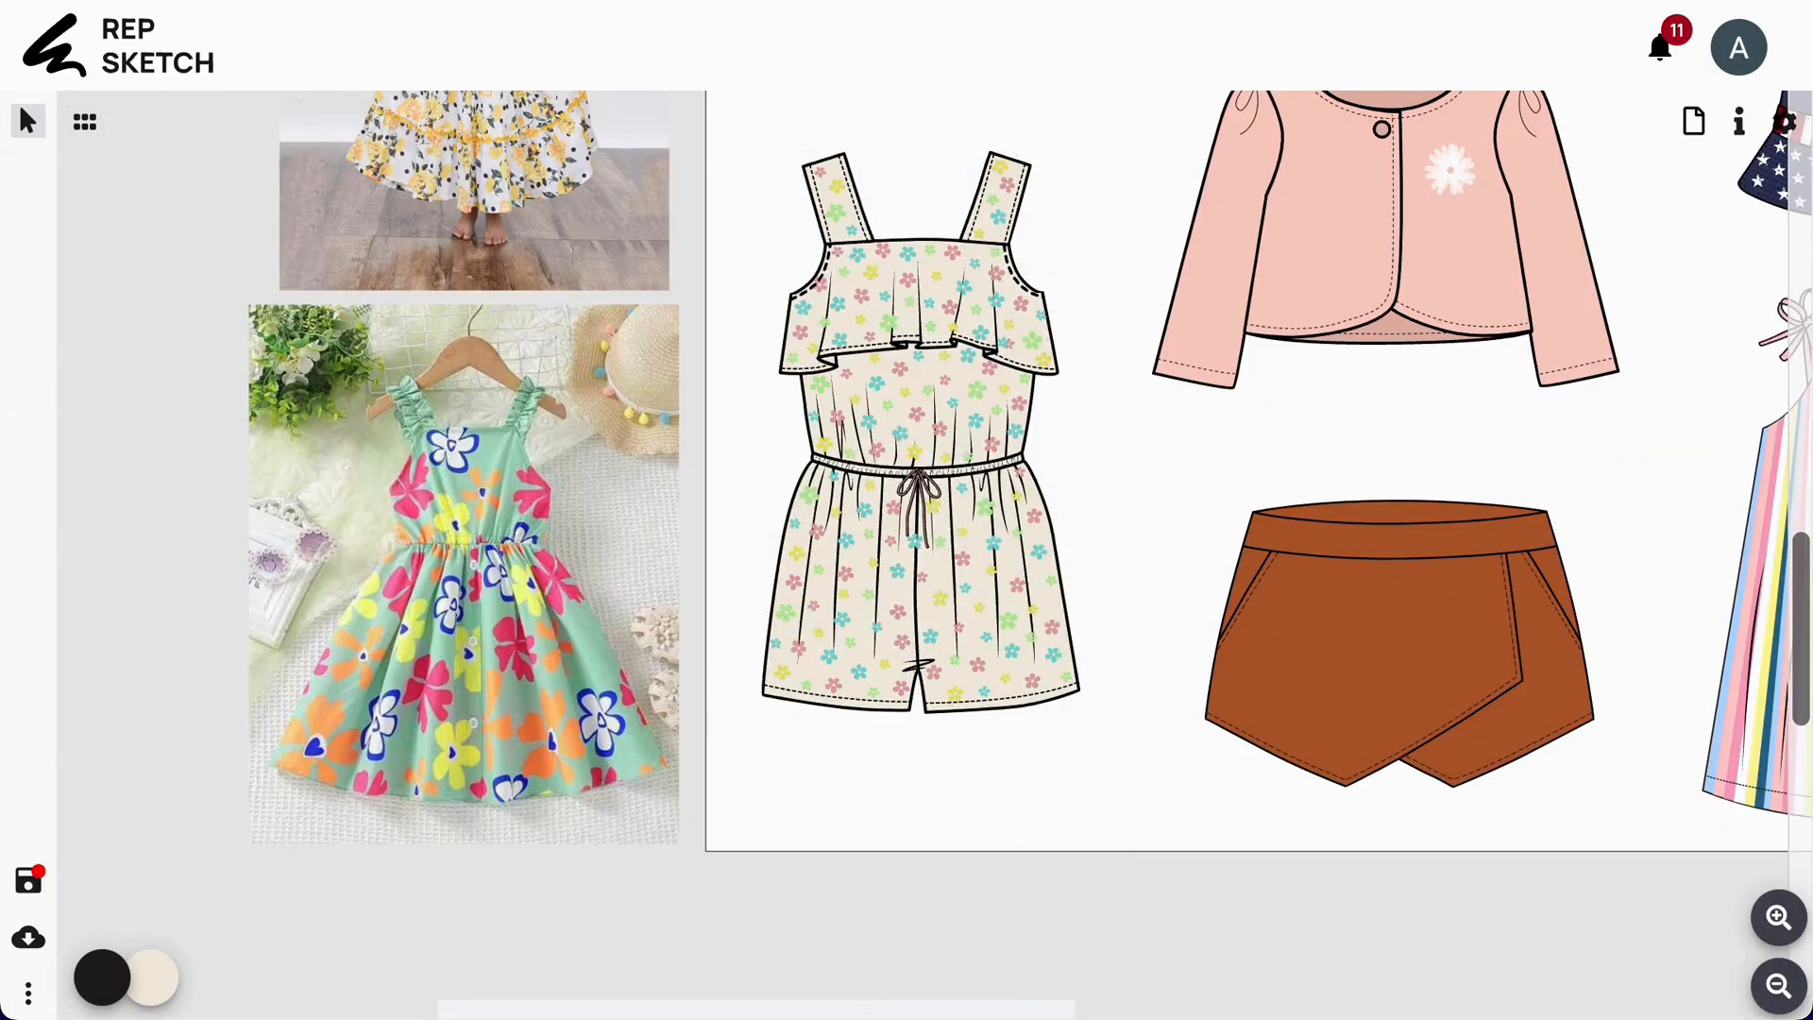
# - Select the body, sleeve and lining pieces of the pink jacket and fill them with the palette's teal
pyautogui.scroll(3, 809, 608)
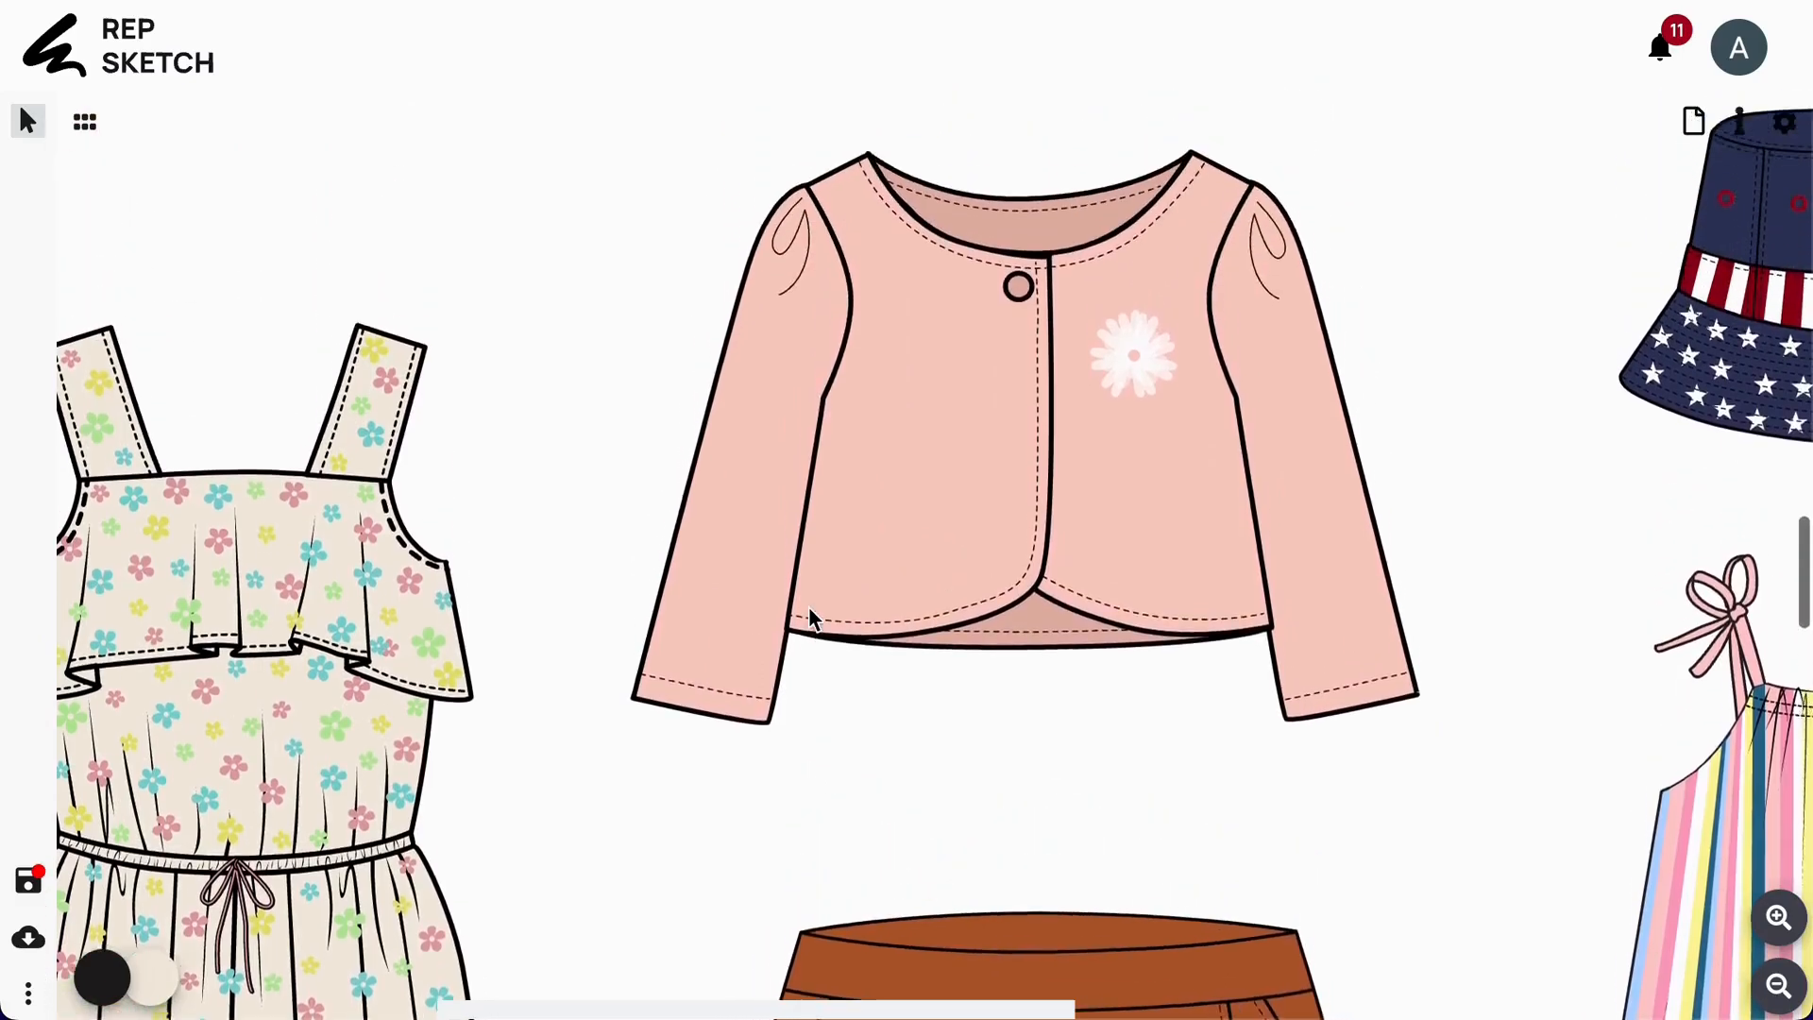
pyautogui.hscroll(1, 809, 608)
pyautogui.click(814, 618)
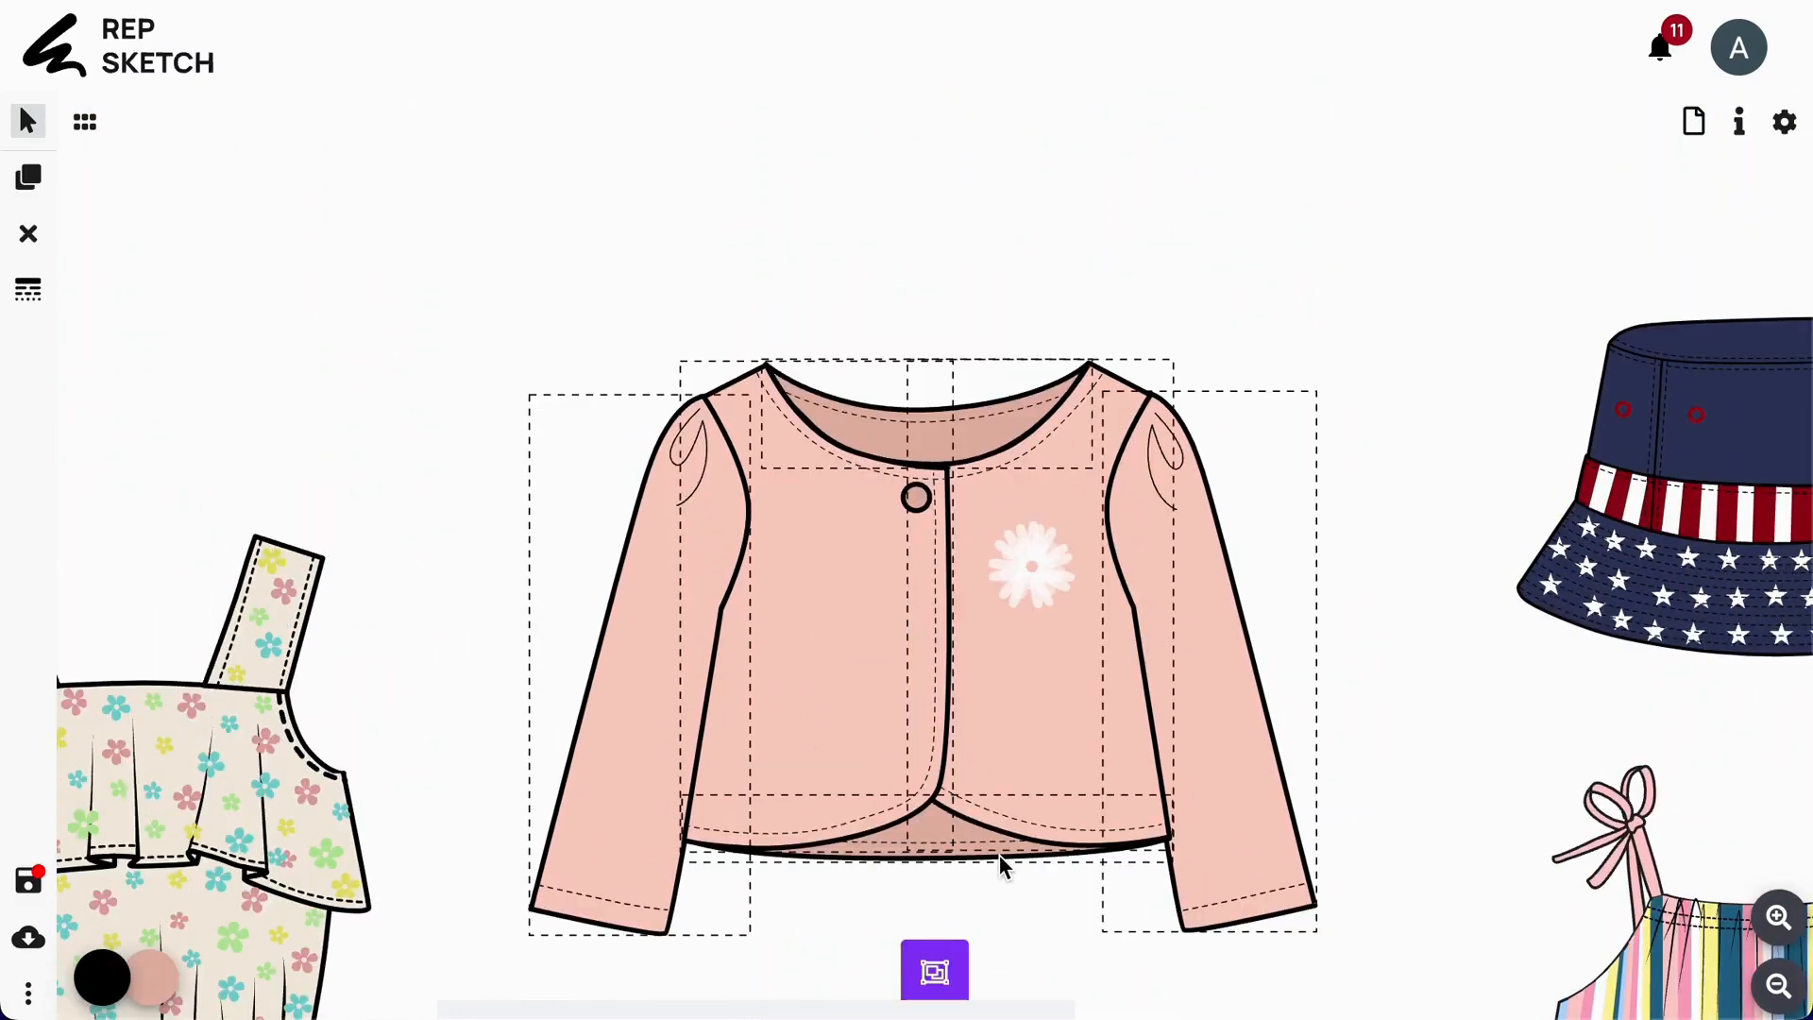
pyautogui.click(156, 975)
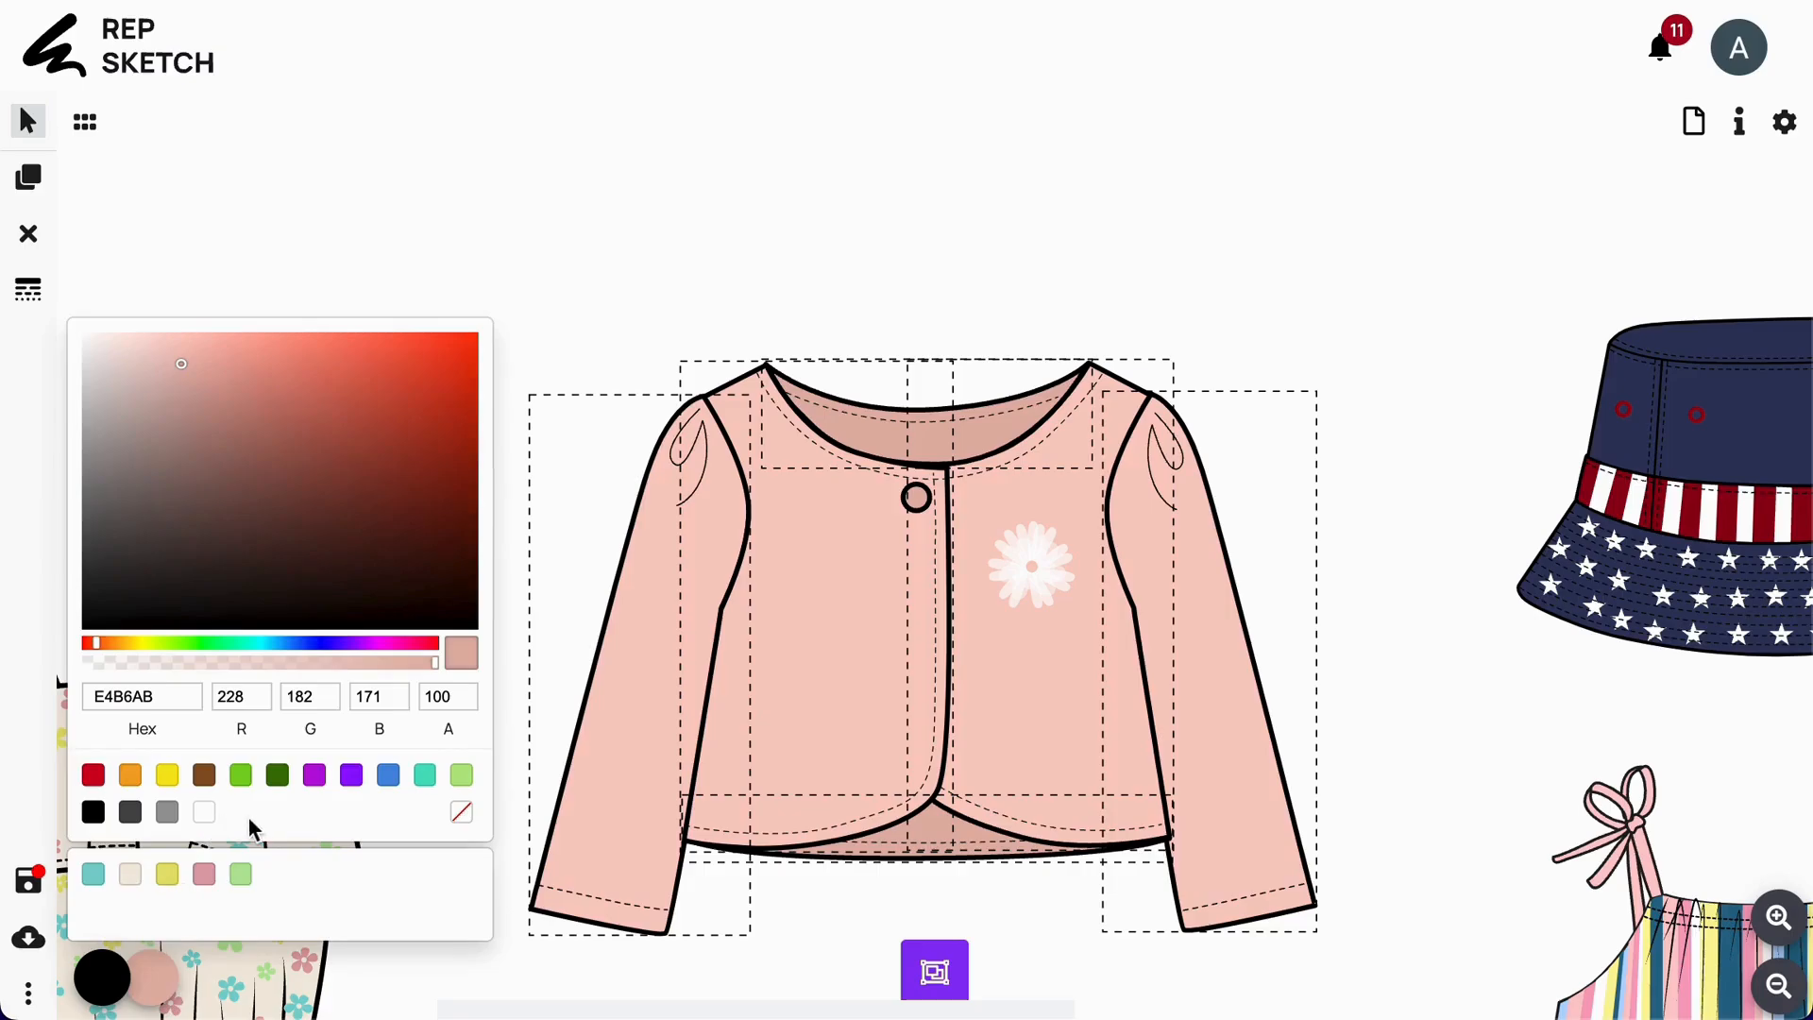
pyautogui.click(98, 877)
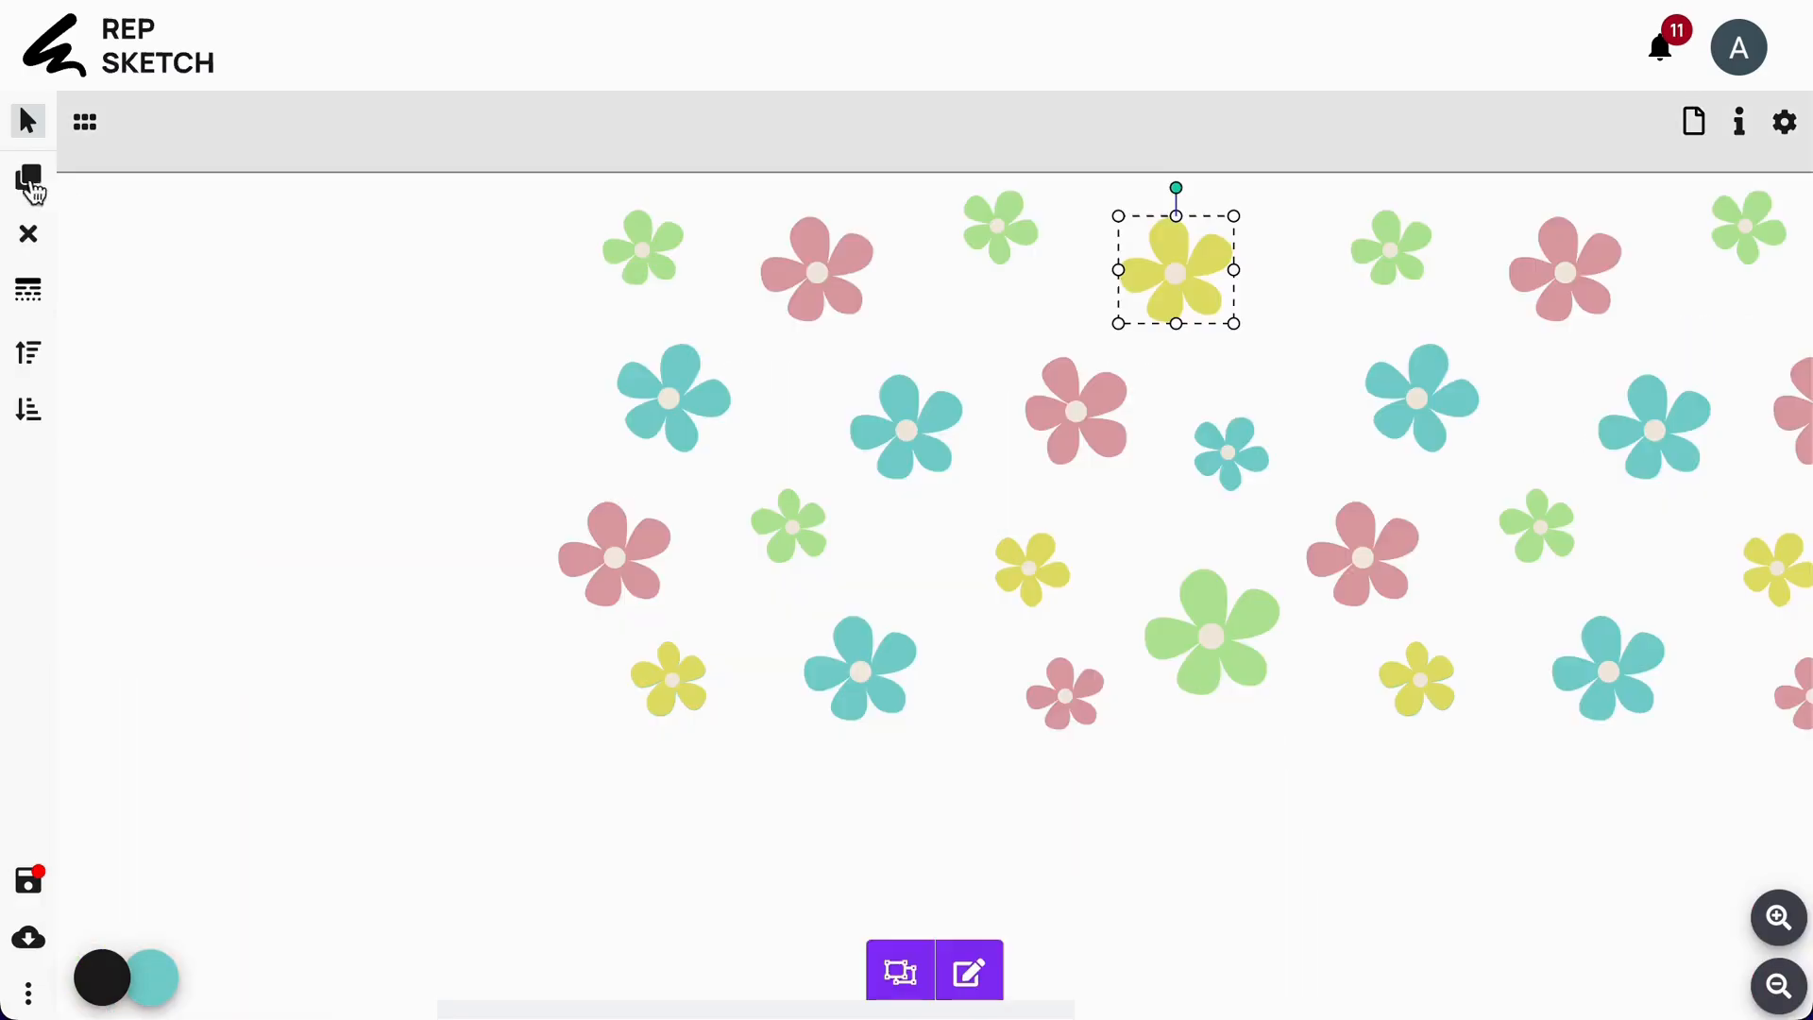
# - Replace the white daisy on the jacket's chest with a cloned yellow flower from the print
pyautogui.hotkey('ctrl', 'd')
pyautogui.moveTo(1198, 295); pyautogui.dragTo(1137, 891)
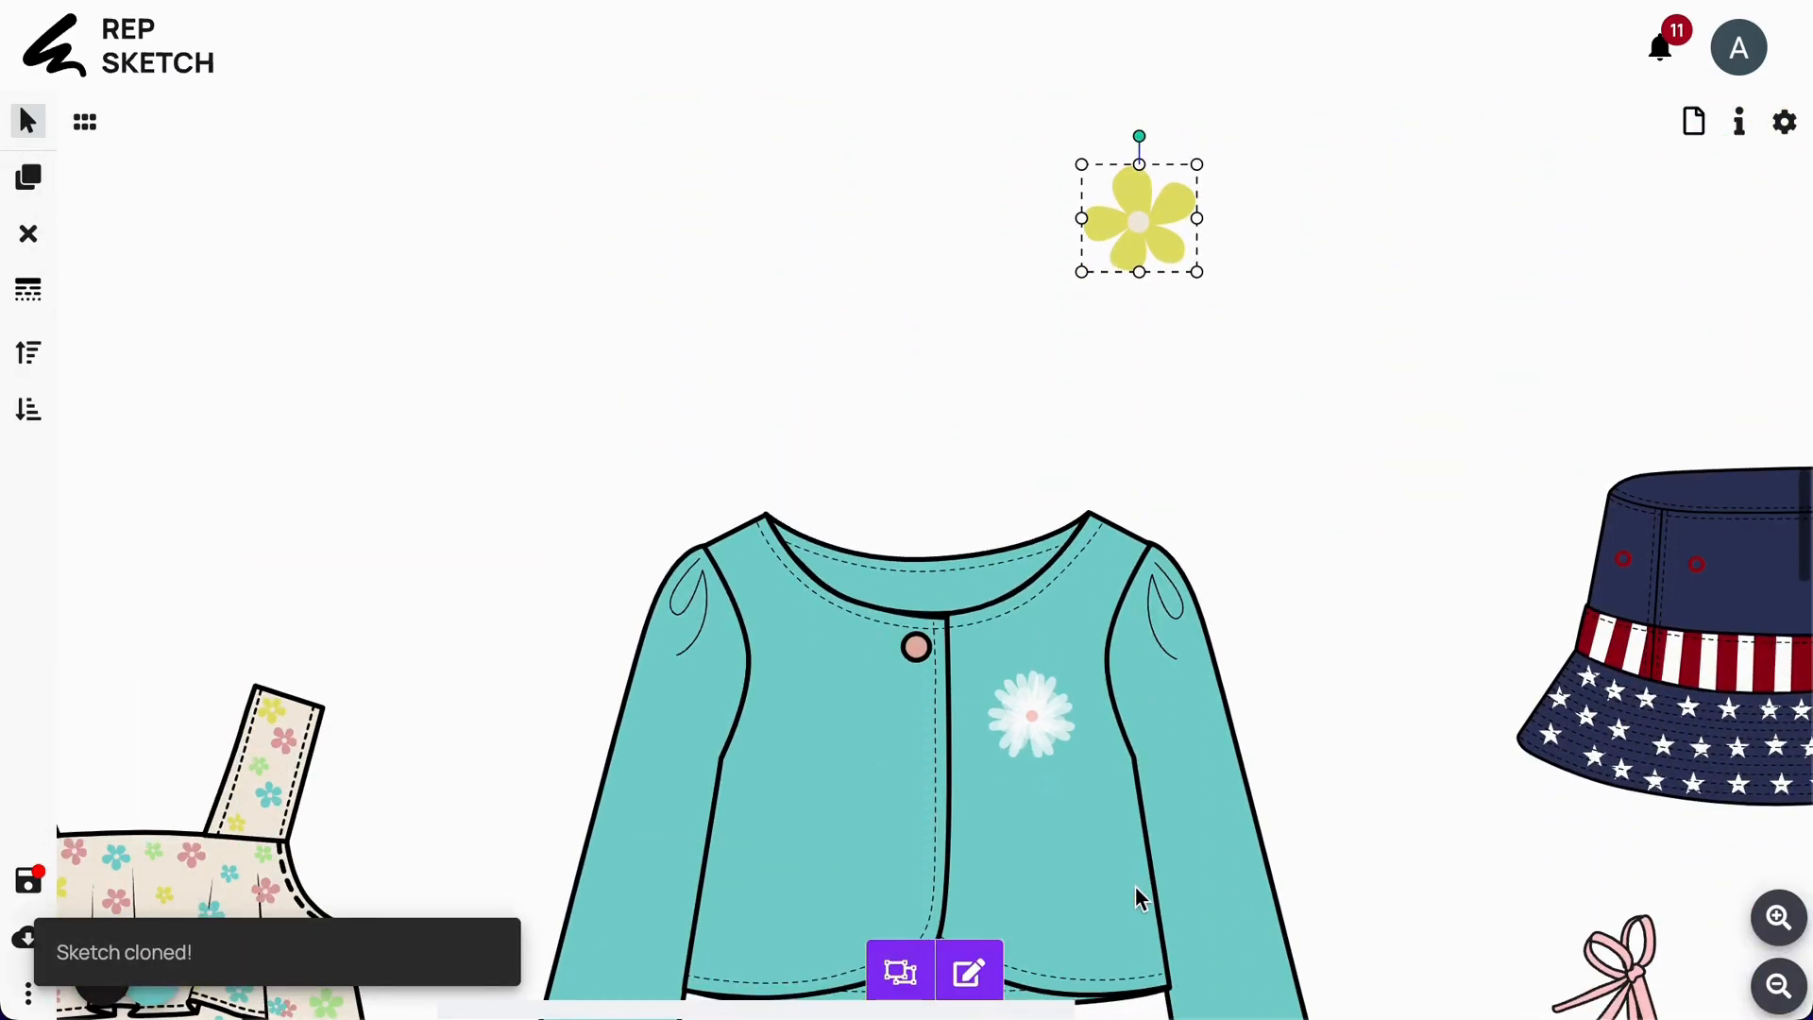
pyautogui.click(1052, 713)
pyautogui.press('Delete')
pyautogui.moveTo(1138, 247); pyautogui.dragTo(1029, 746)
pyautogui.click(1329, 525)
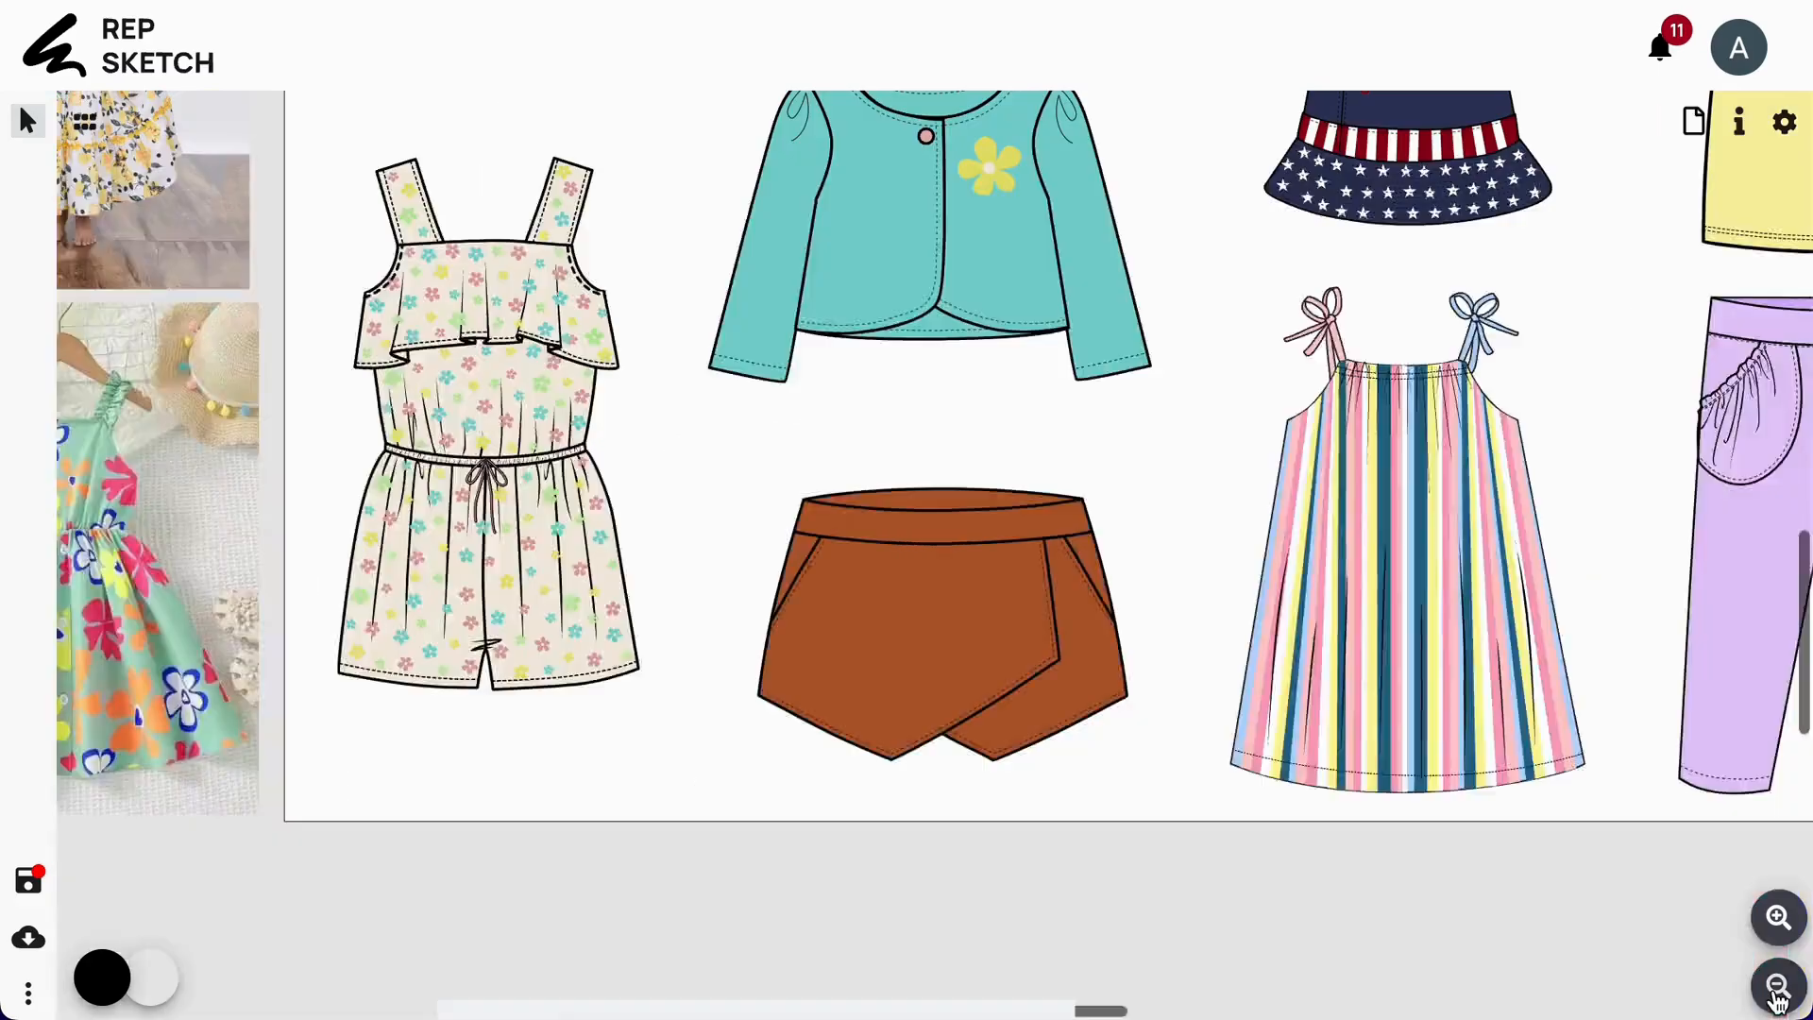
# - Select all pieces of the brown skort and fill them with the palette's cream
pyautogui.click(939, 614)
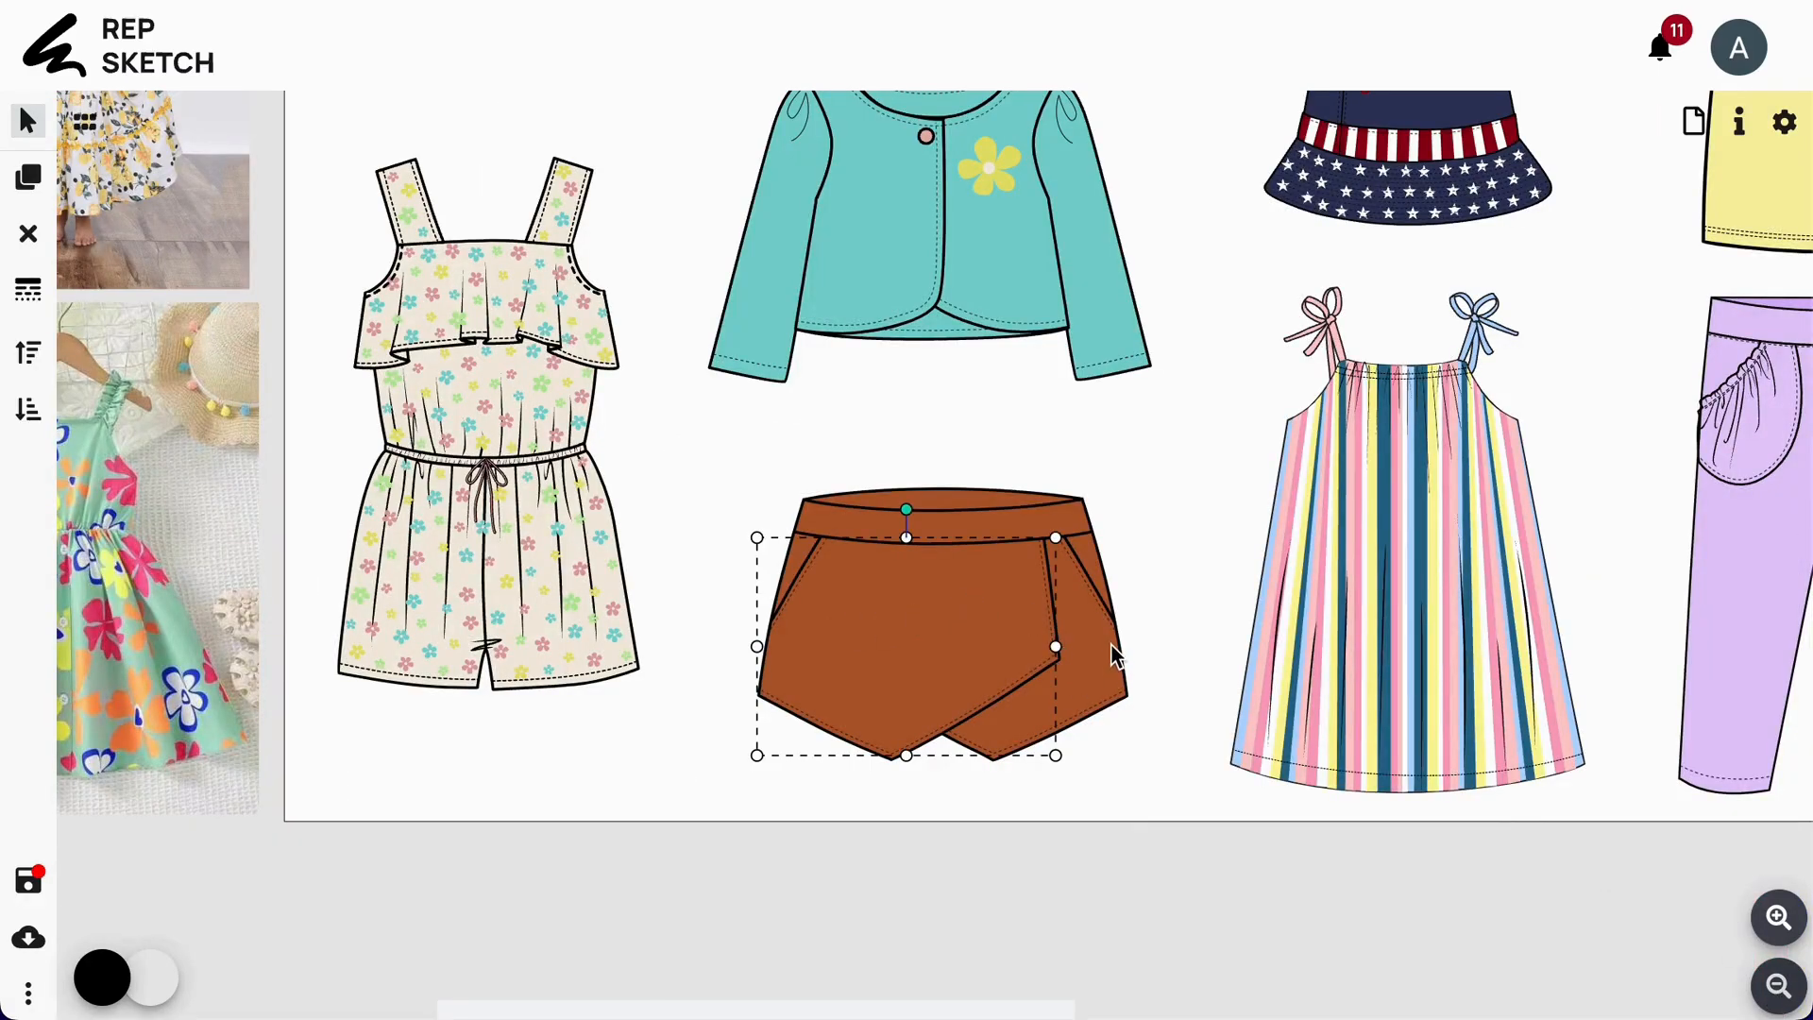
pyautogui.click(805, 532)
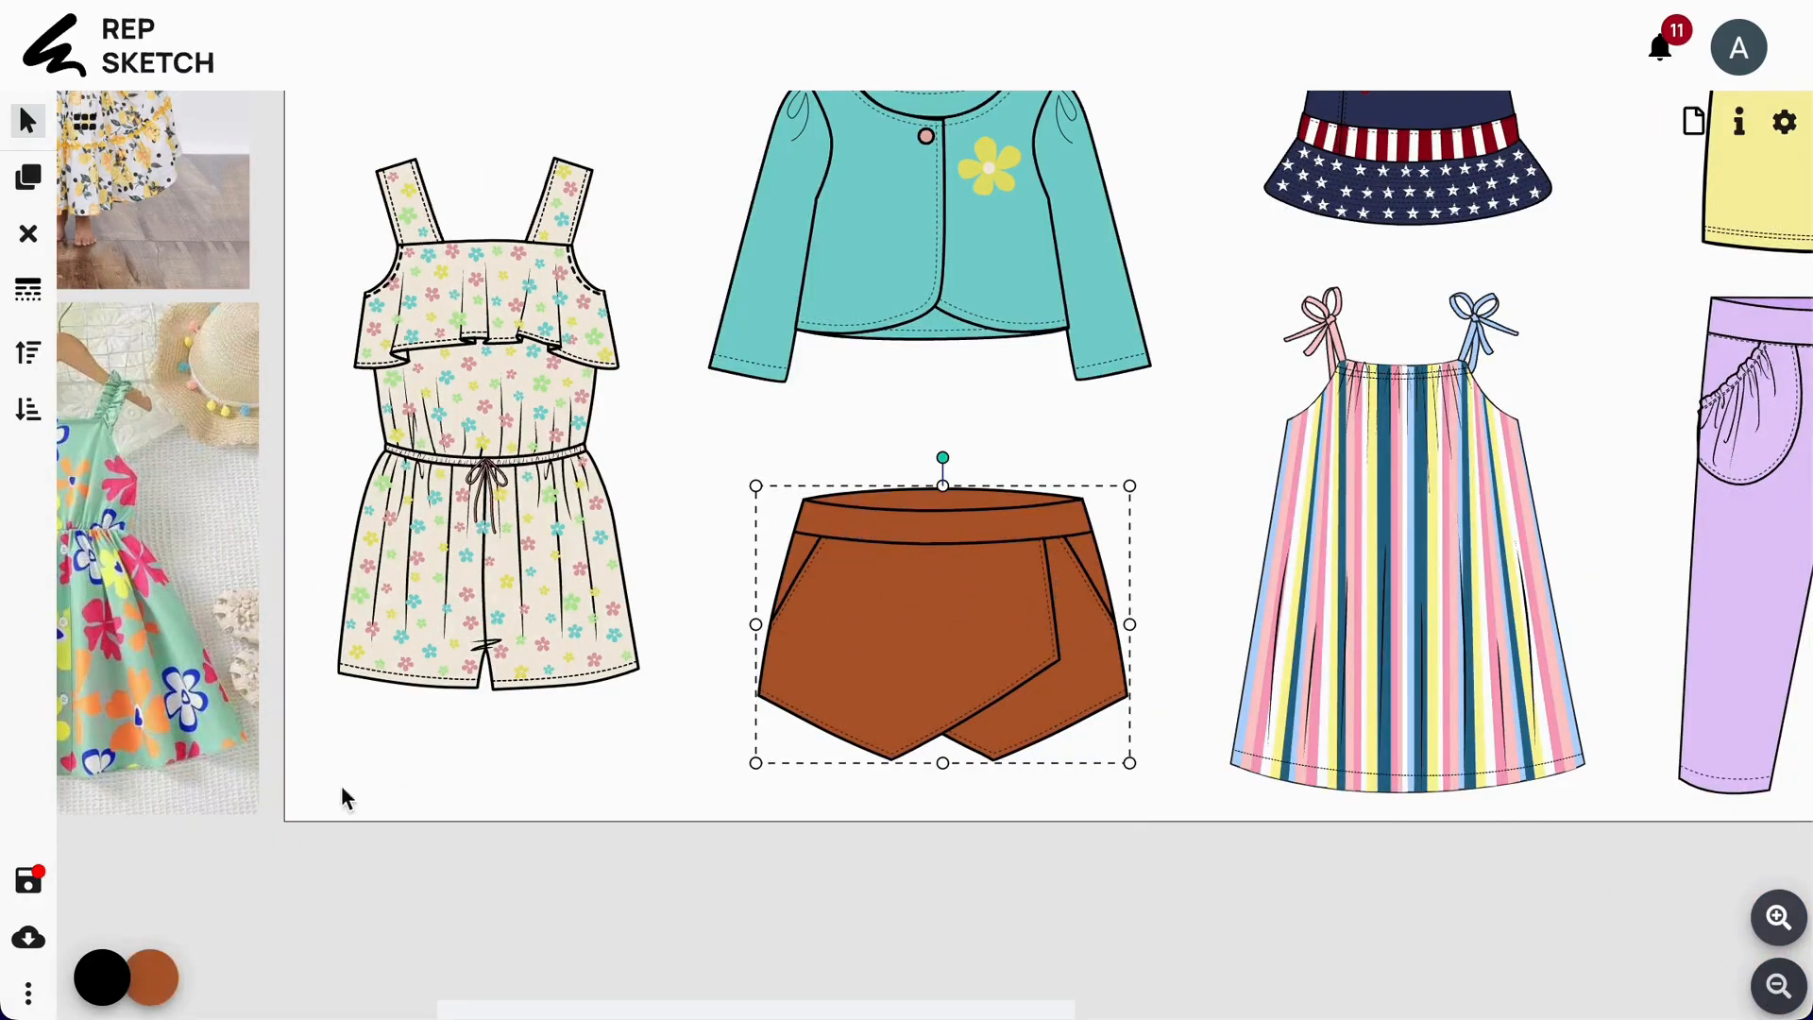
pyautogui.click(153, 977)
pyautogui.click(133, 875)
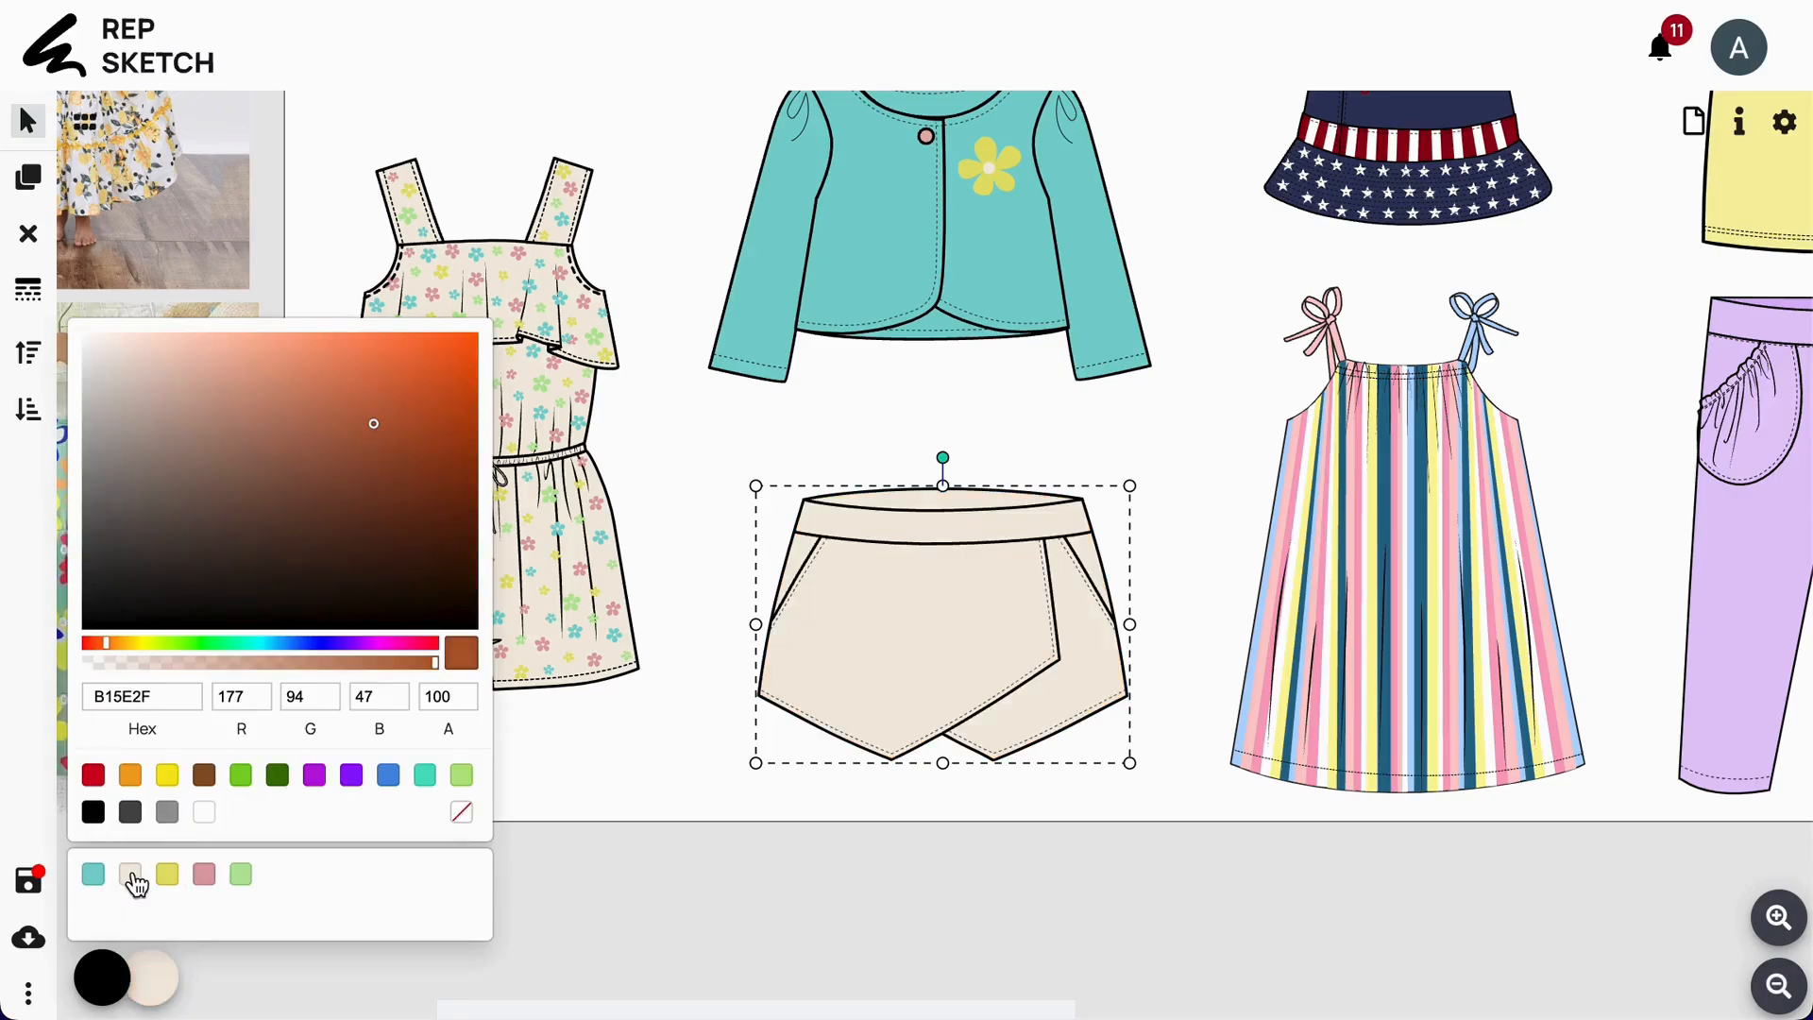
# - Cover the skort's front panel with the flower print, repositioning the flowers along its edges and placing a cloned copy above them
pyautogui.click(938, 810)
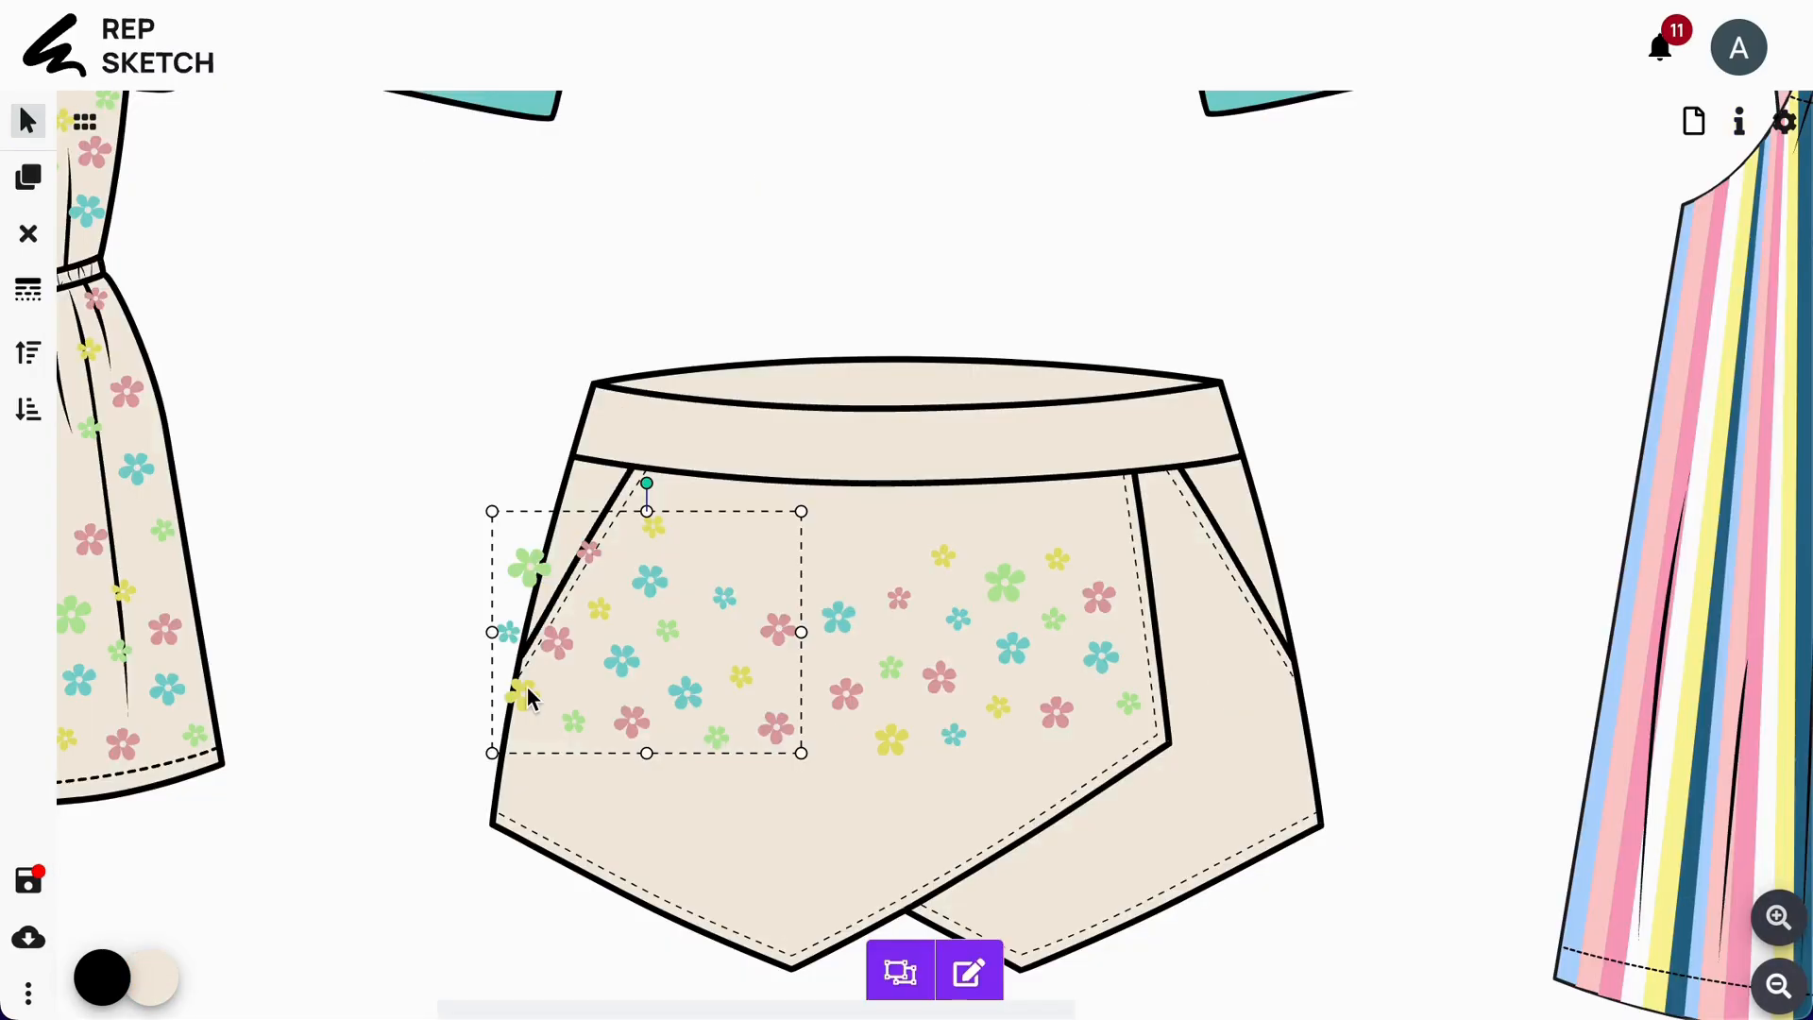
pyautogui.moveTo(527, 685); pyautogui.dragTo(538, 781)
pyautogui.moveTo(650, 590); pyautogui.dragTo(672, 591)
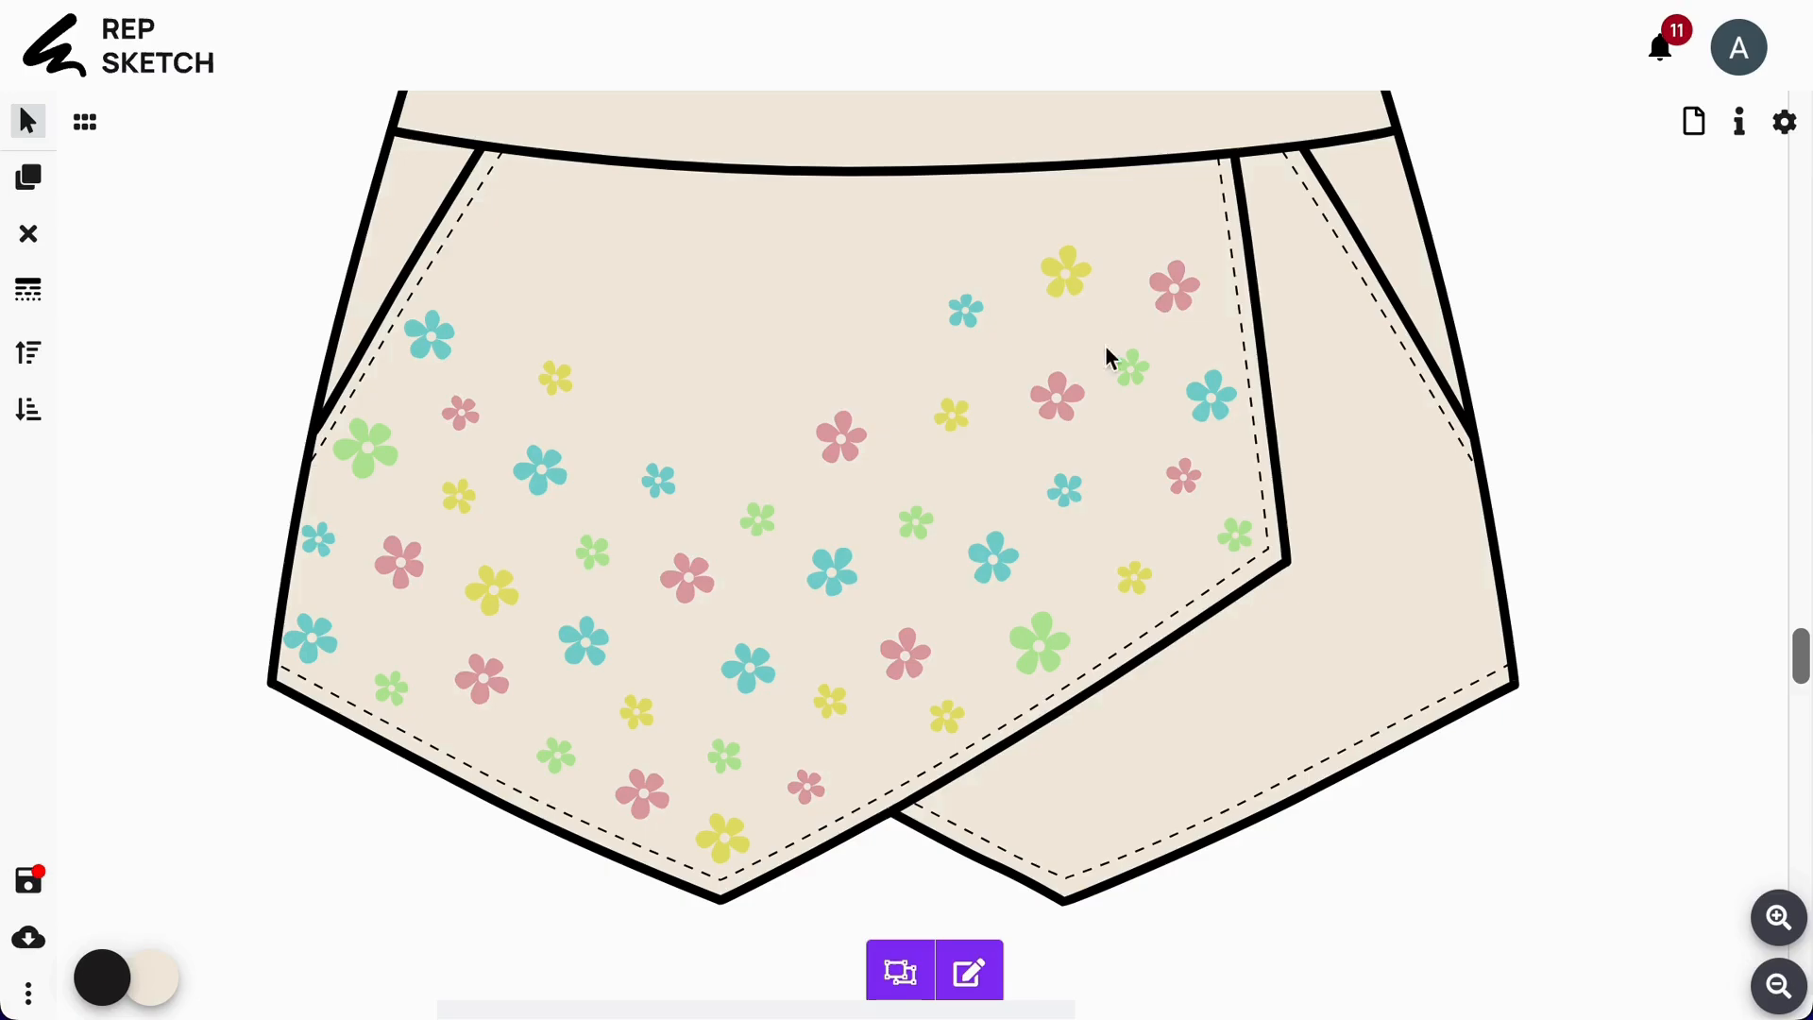
pyautogui.click(685, 590)
pyautogui.click(28, 177)
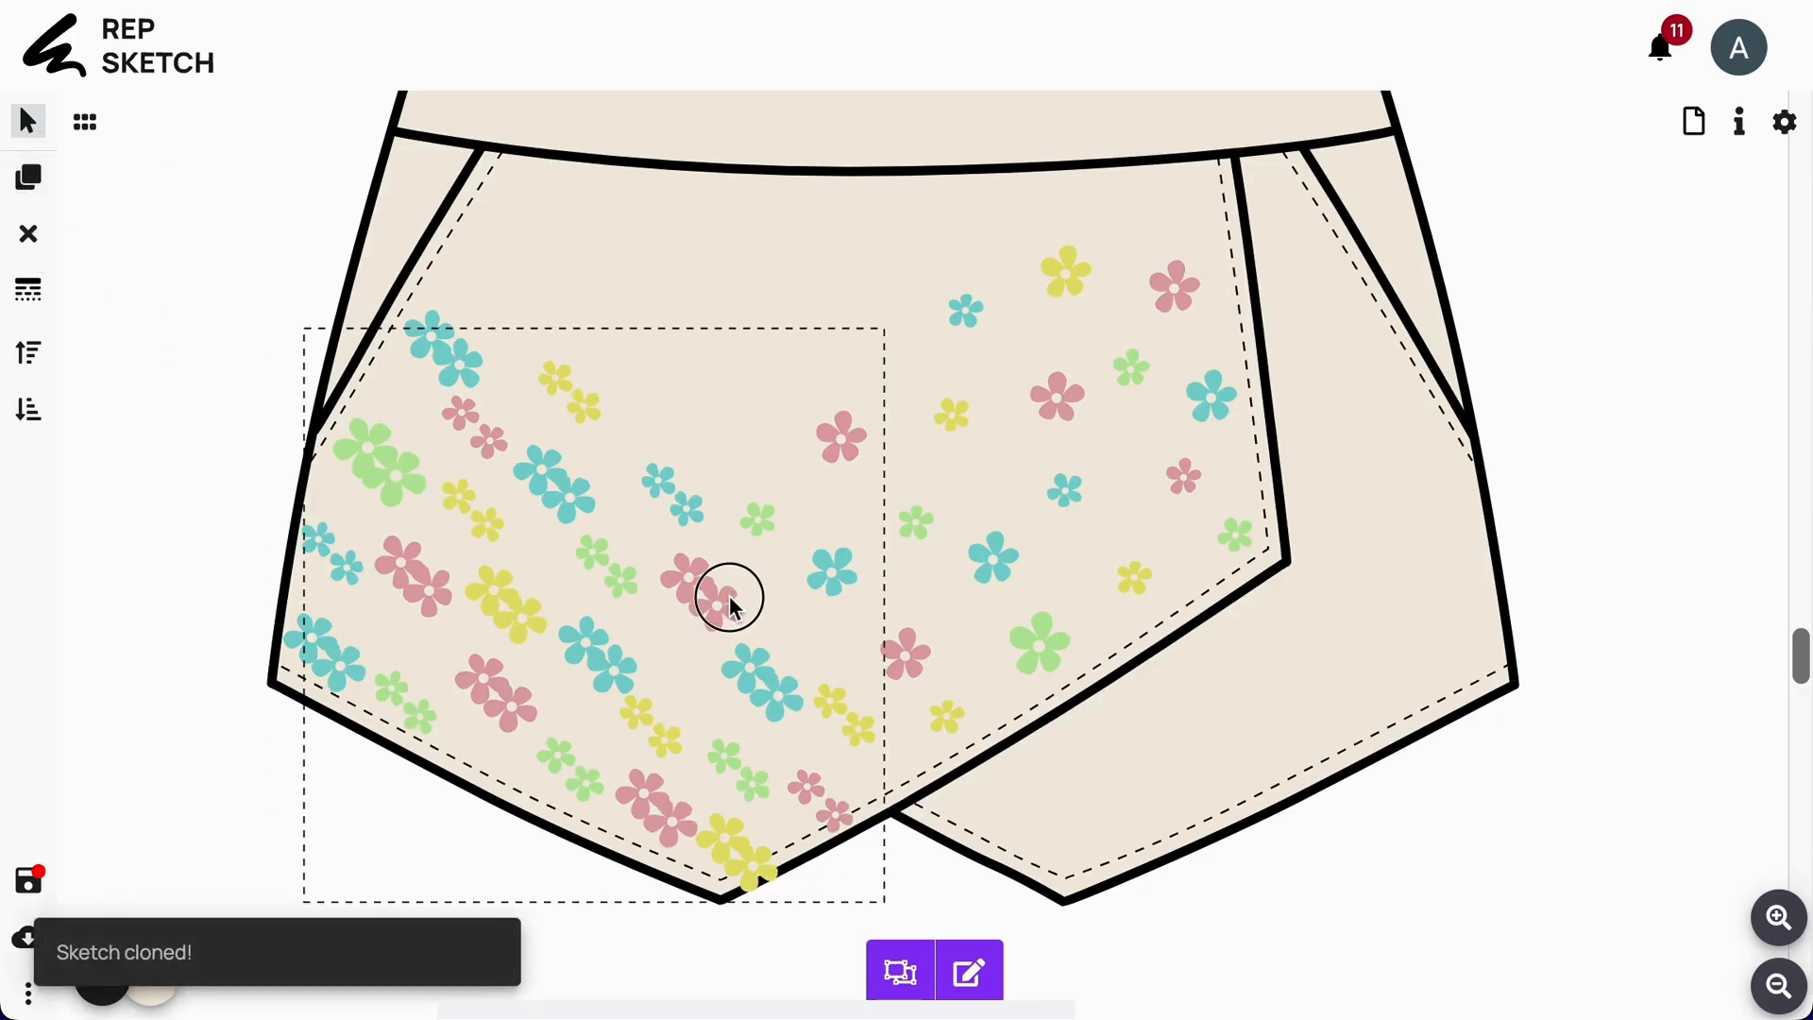
pyautogui.moveTo(730, 602)
pyautogui.mouseDown()
pyautogui.moveTo(871, 210)
pyautogui.moveTo(915, 210)
pyautogui.mouseUp()
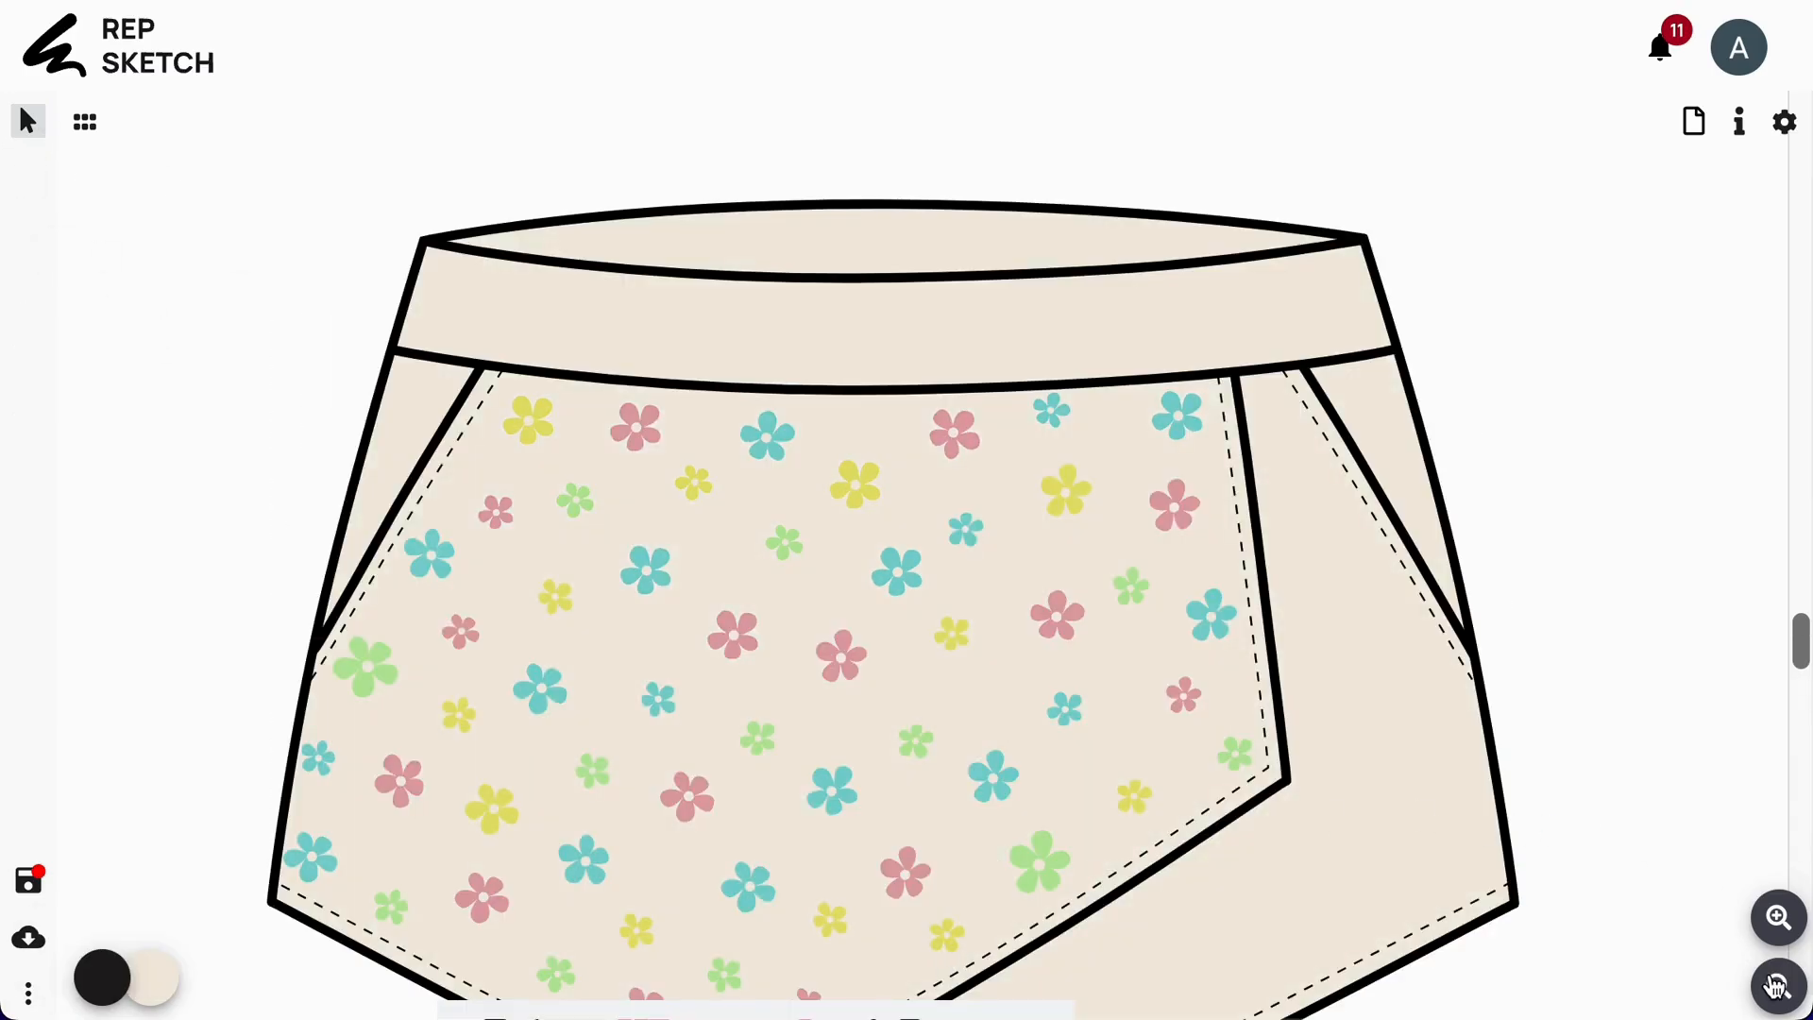
# - Fill the navy crown and brim pieces of the bucket hat with the palette's cream
pyautogui.click(1779, 986)
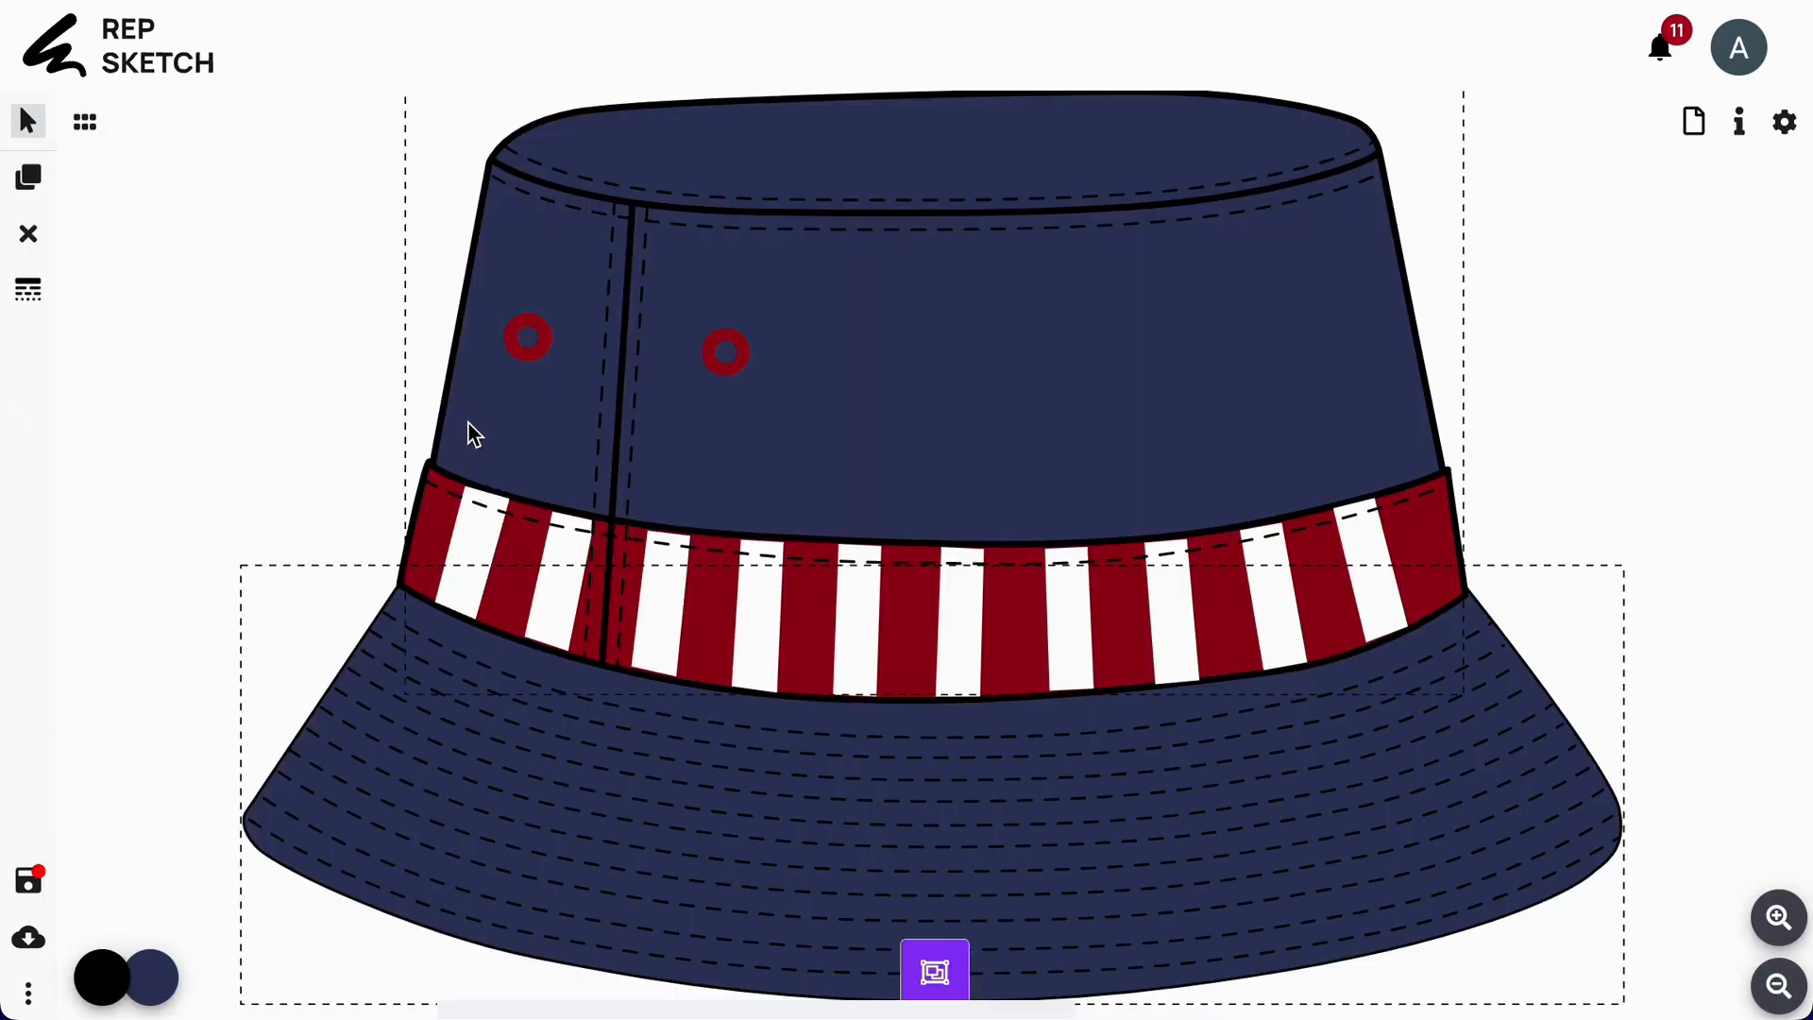
pyautogui.click(151, 977)
pyautogui.click(130, 875)
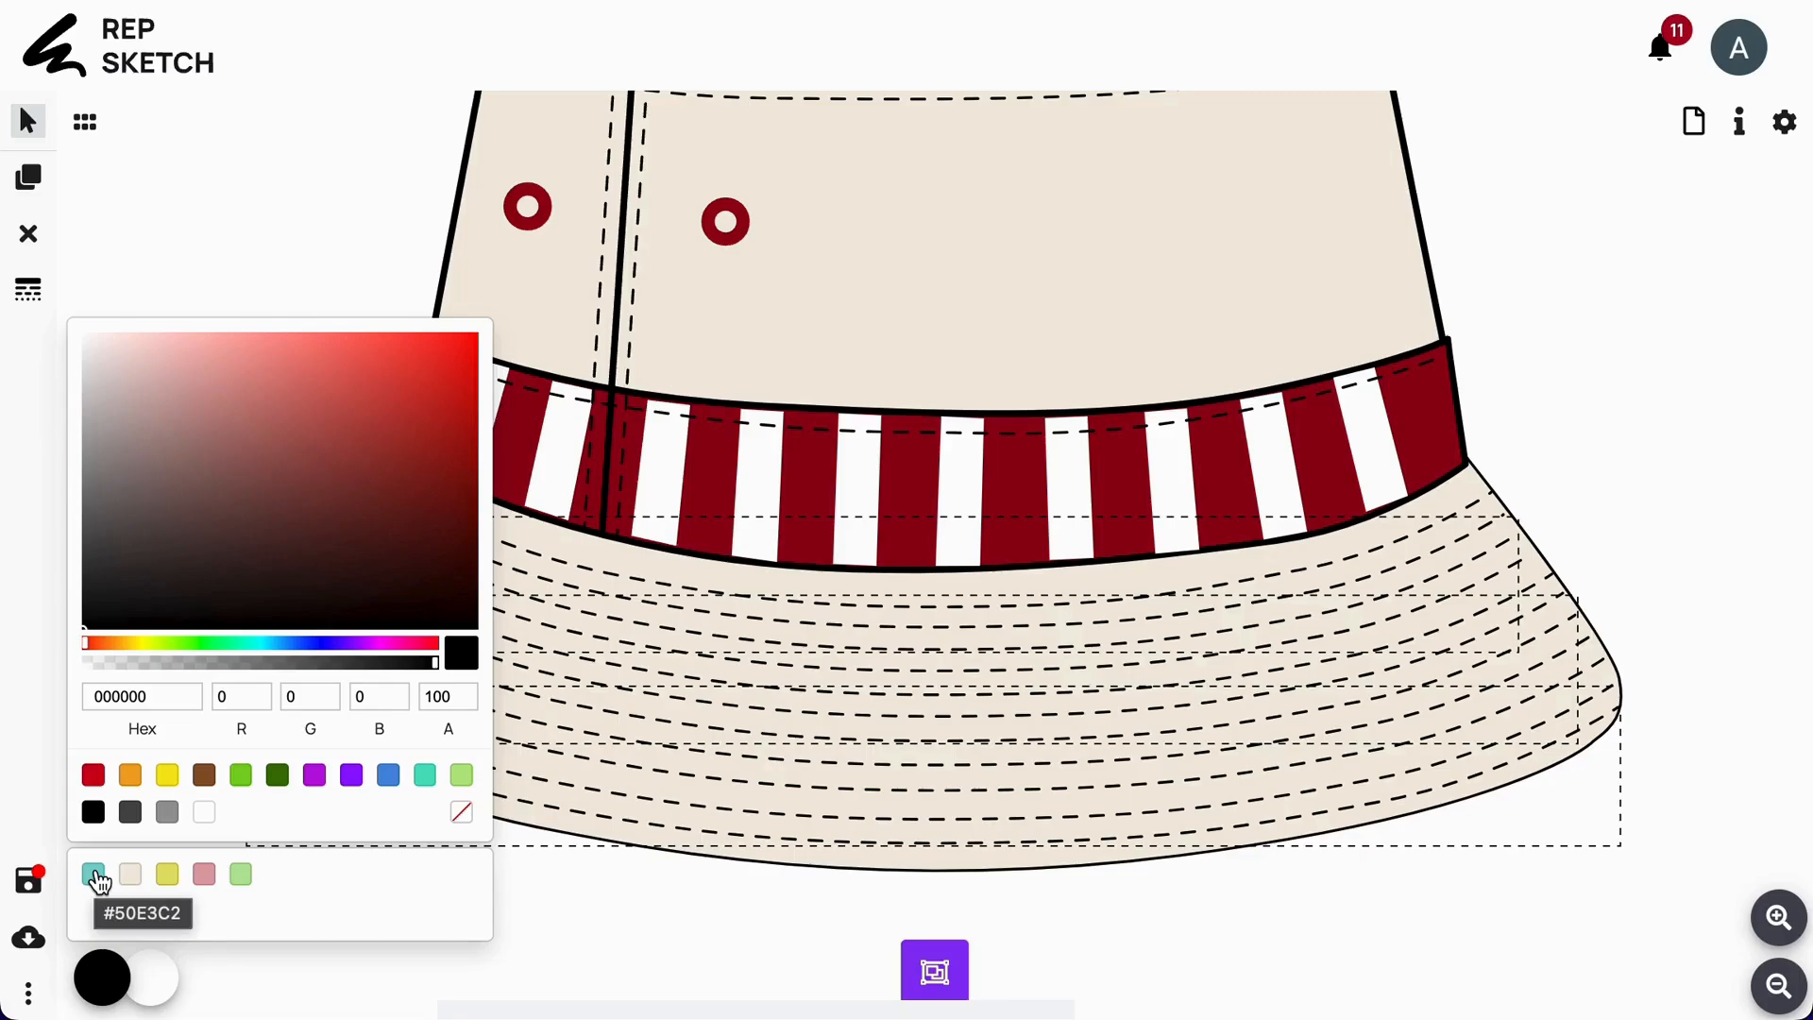
# - Recolor the black stitch lines on the hat's brim with the palette's teal, yellow, pink and green
pyautogui.click(94, 874)
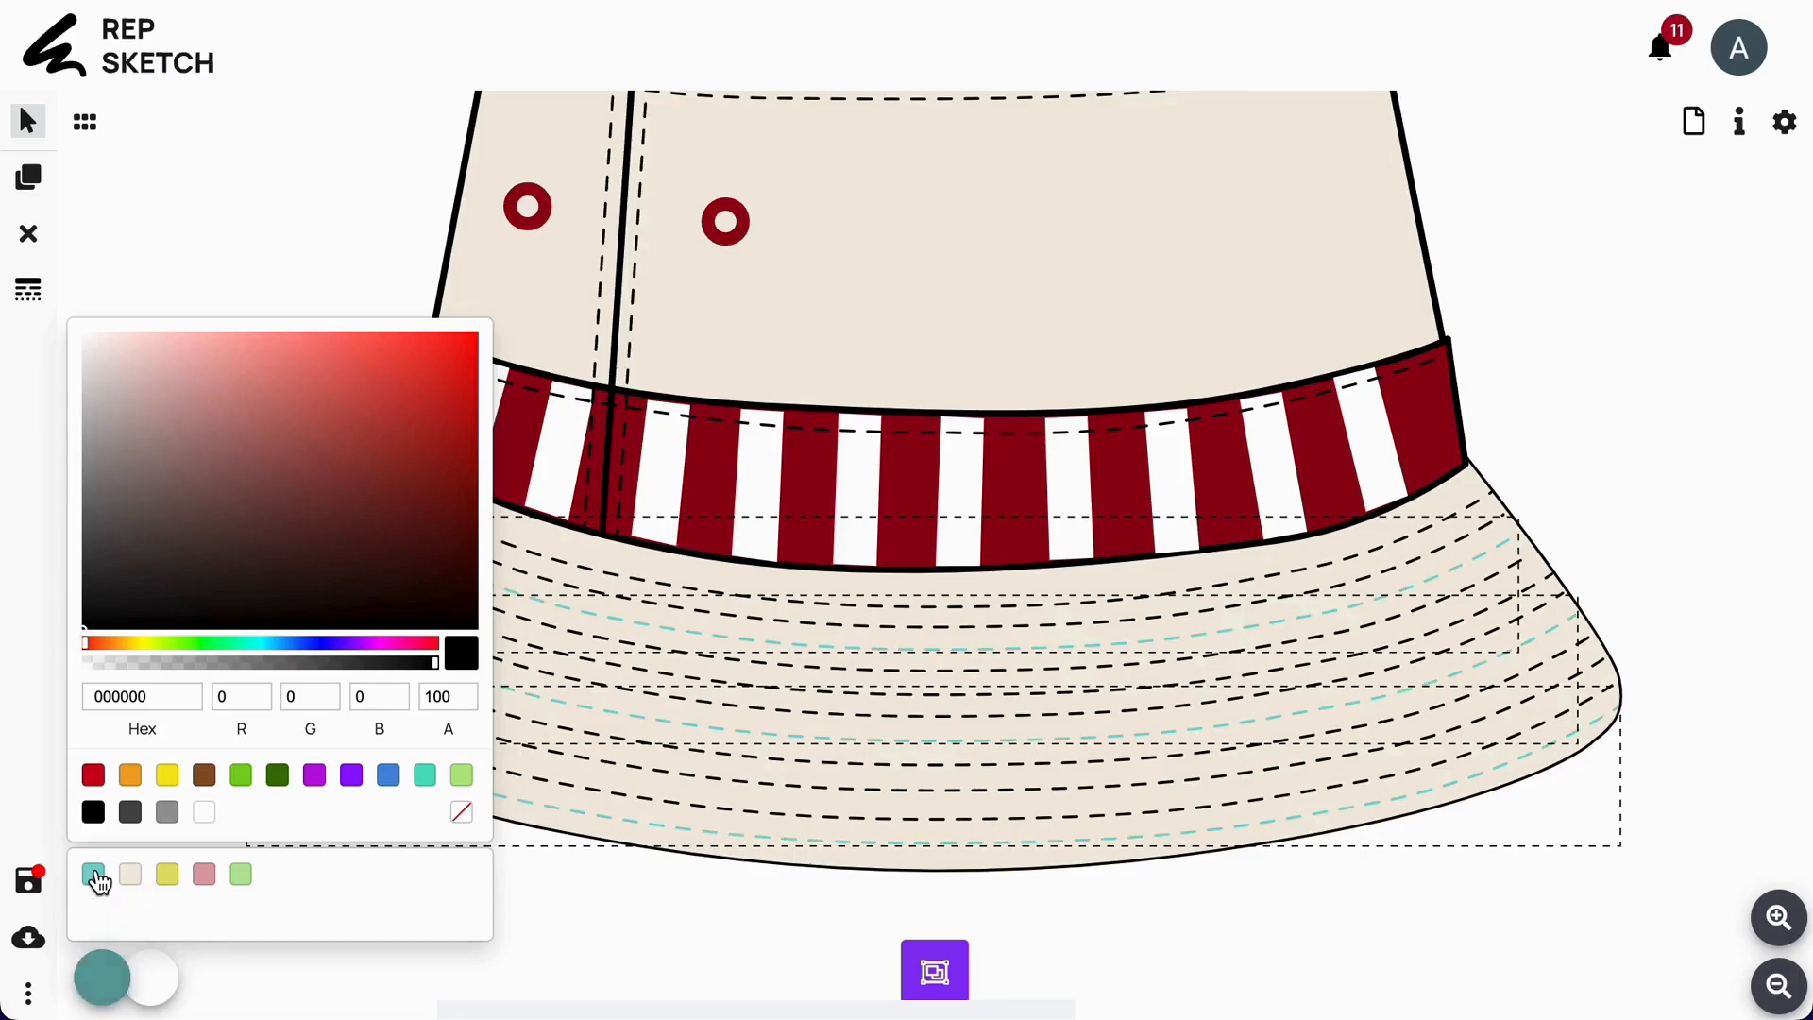
pyautogui.click(1626, 676)
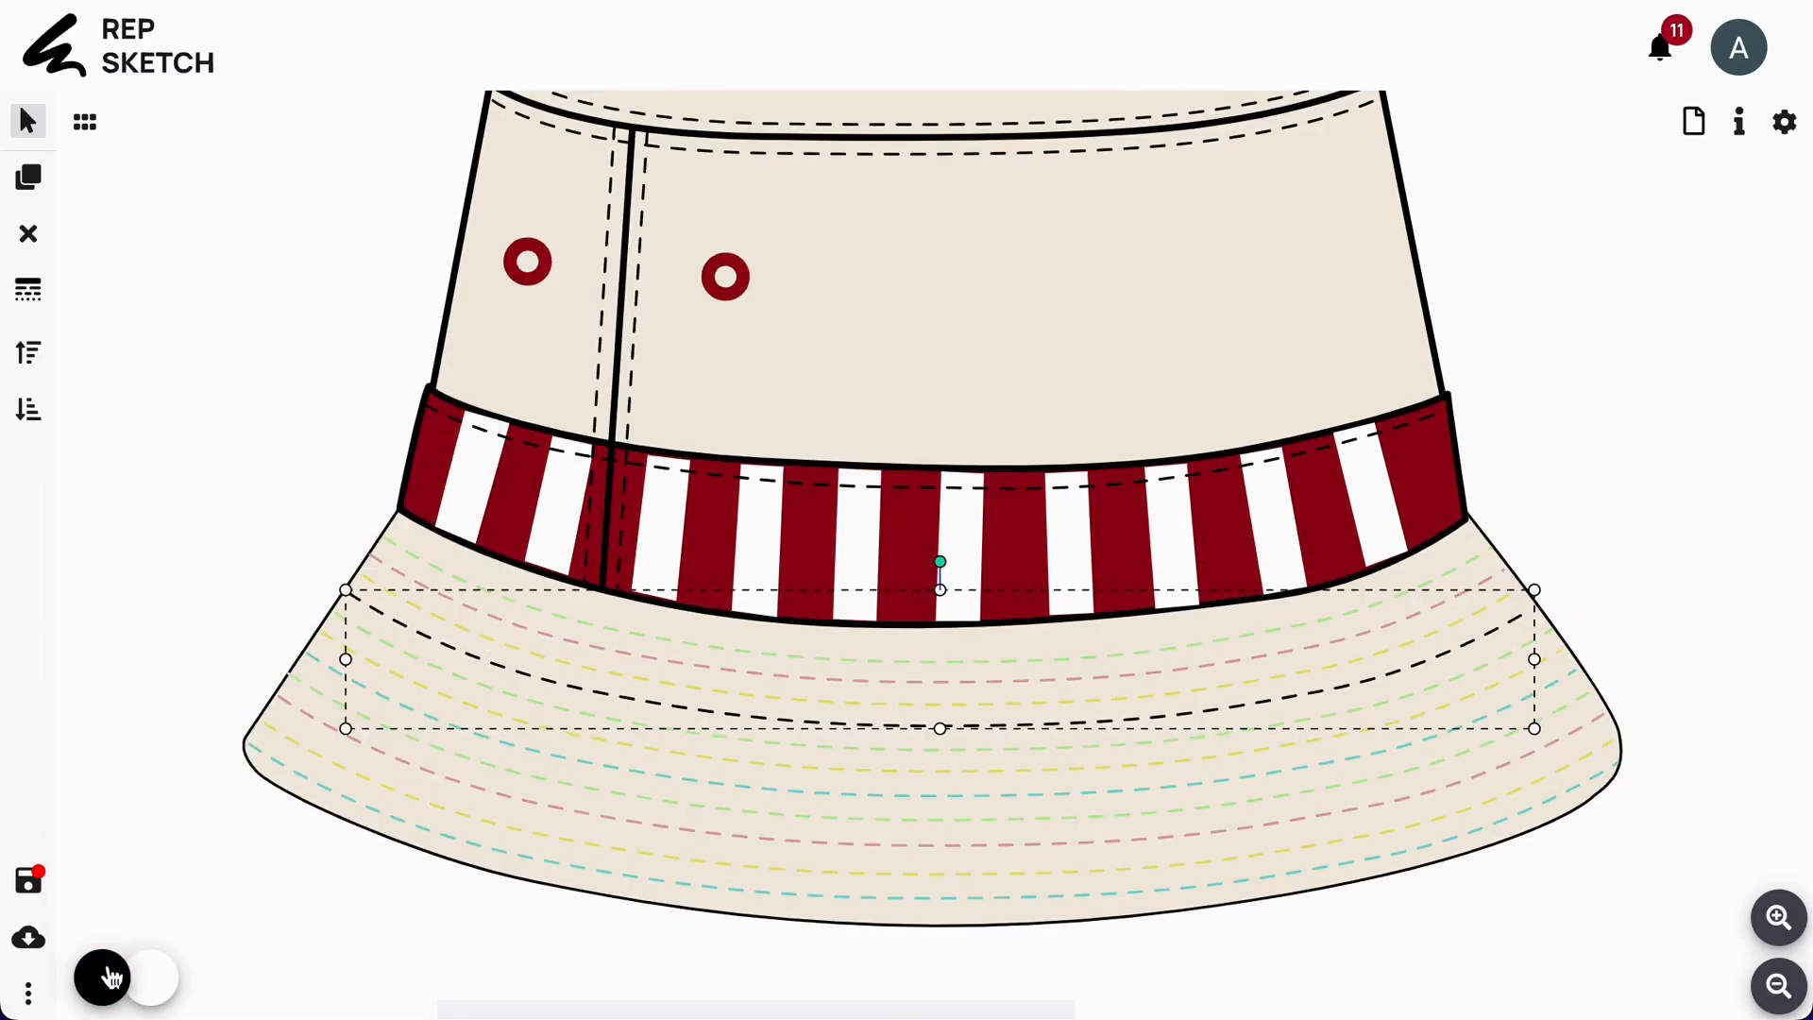
pyautogui.click(102, 977)
pyautogui.click(93, 874)
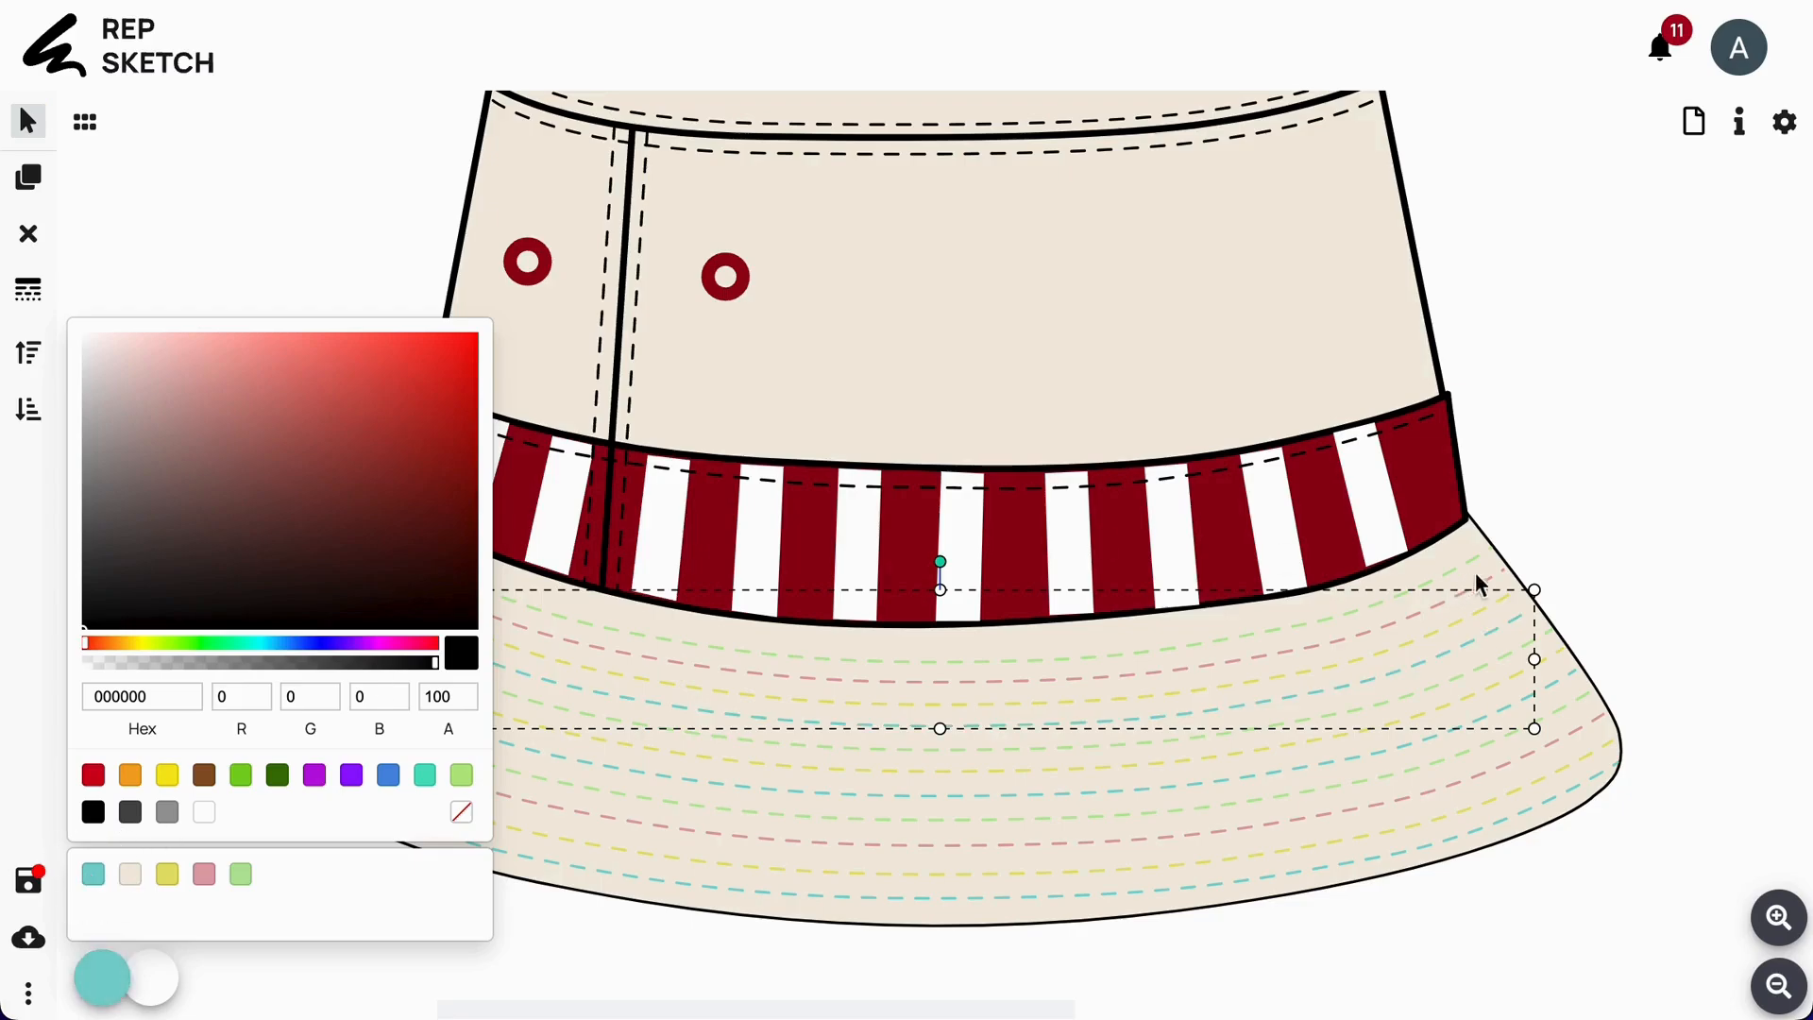
pyautogui.click(1631, 514)
# - Fill the hat's striped band with the palette's teal and decorate it with a yellow flower from the print
pyautogui.scroll(2, 425, 648)
pyautogui.click(437, 651)
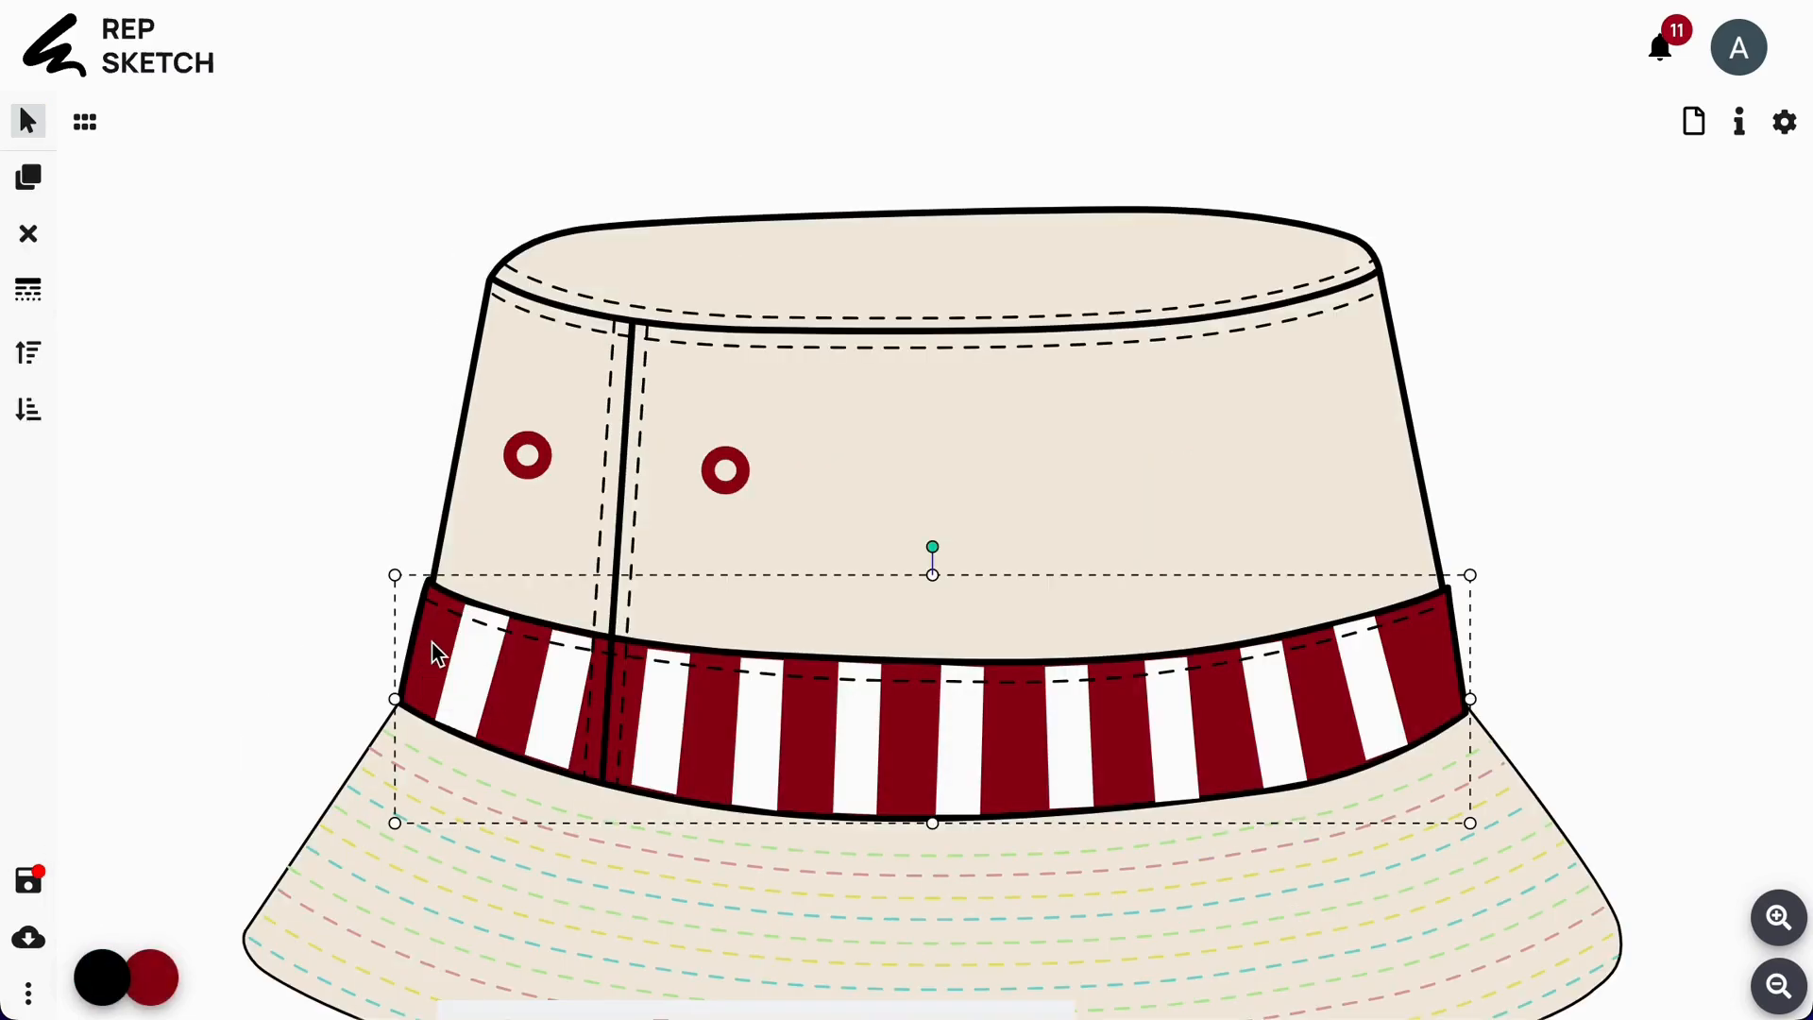
pyautogui.click(155, 982)
pyautogui.click(94, 875)
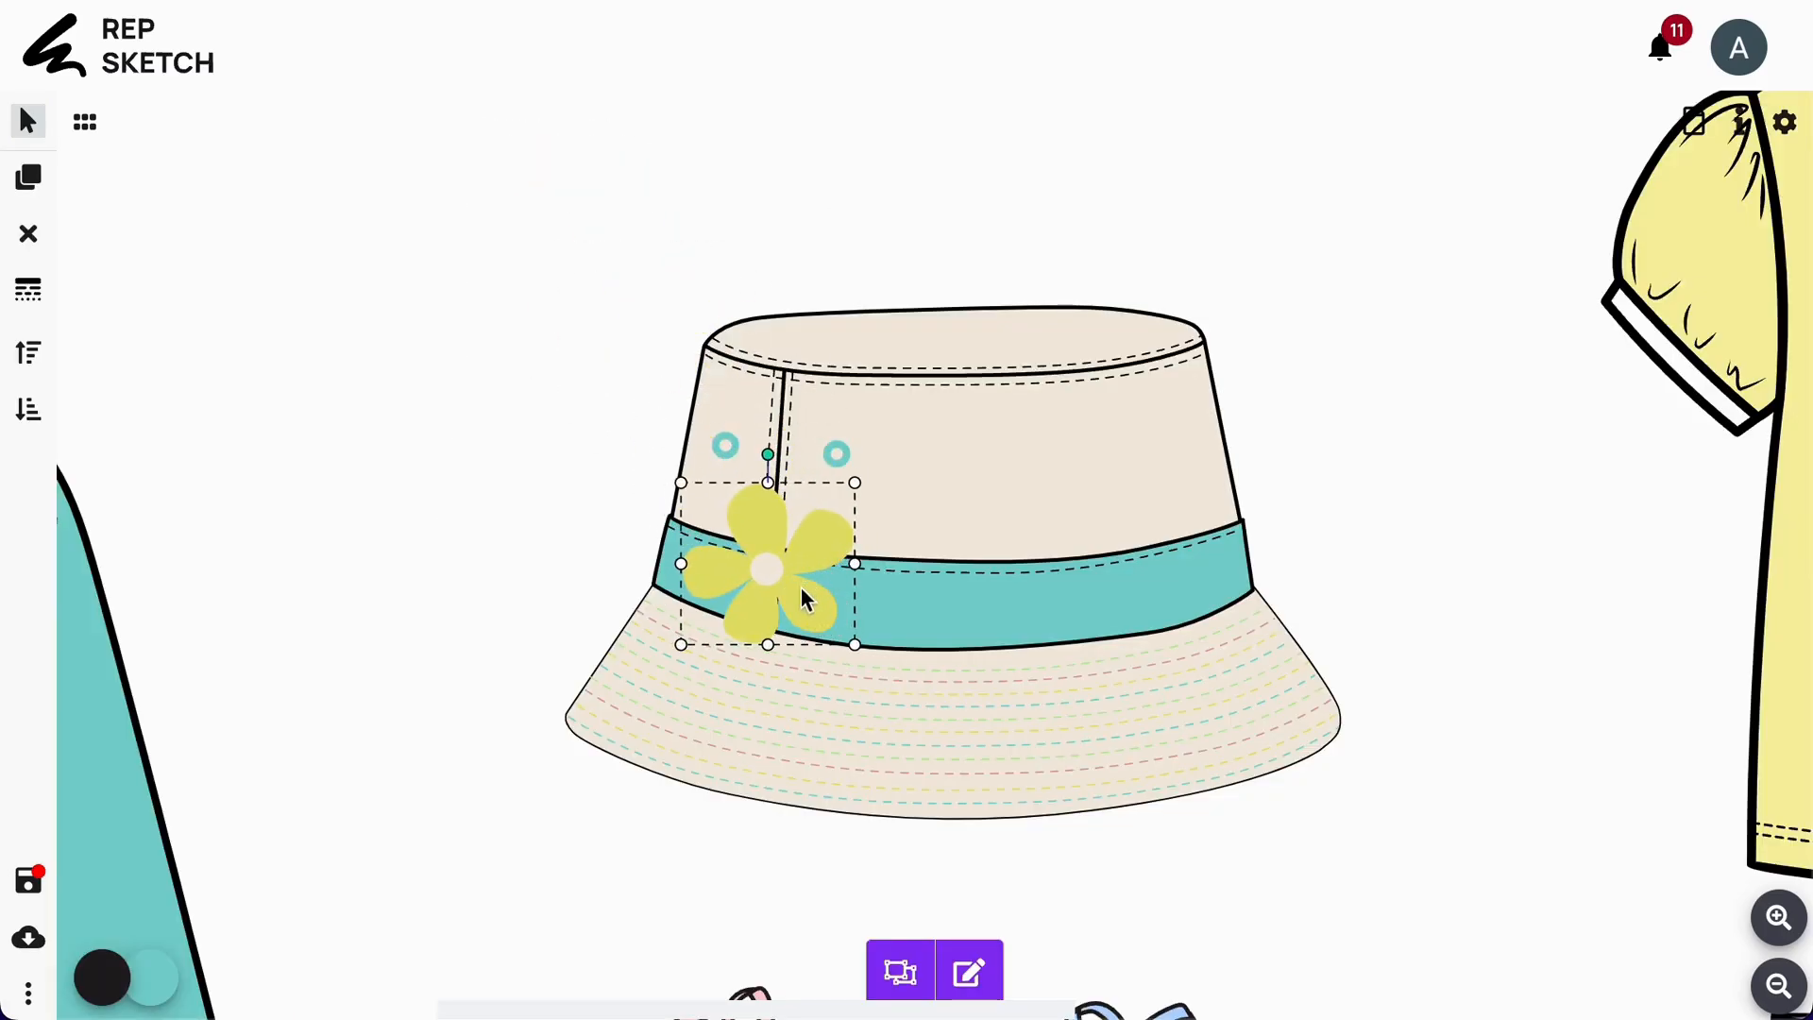
pyautogui.moveTo(768, 454); pyautogui.dragTo(746, 460)
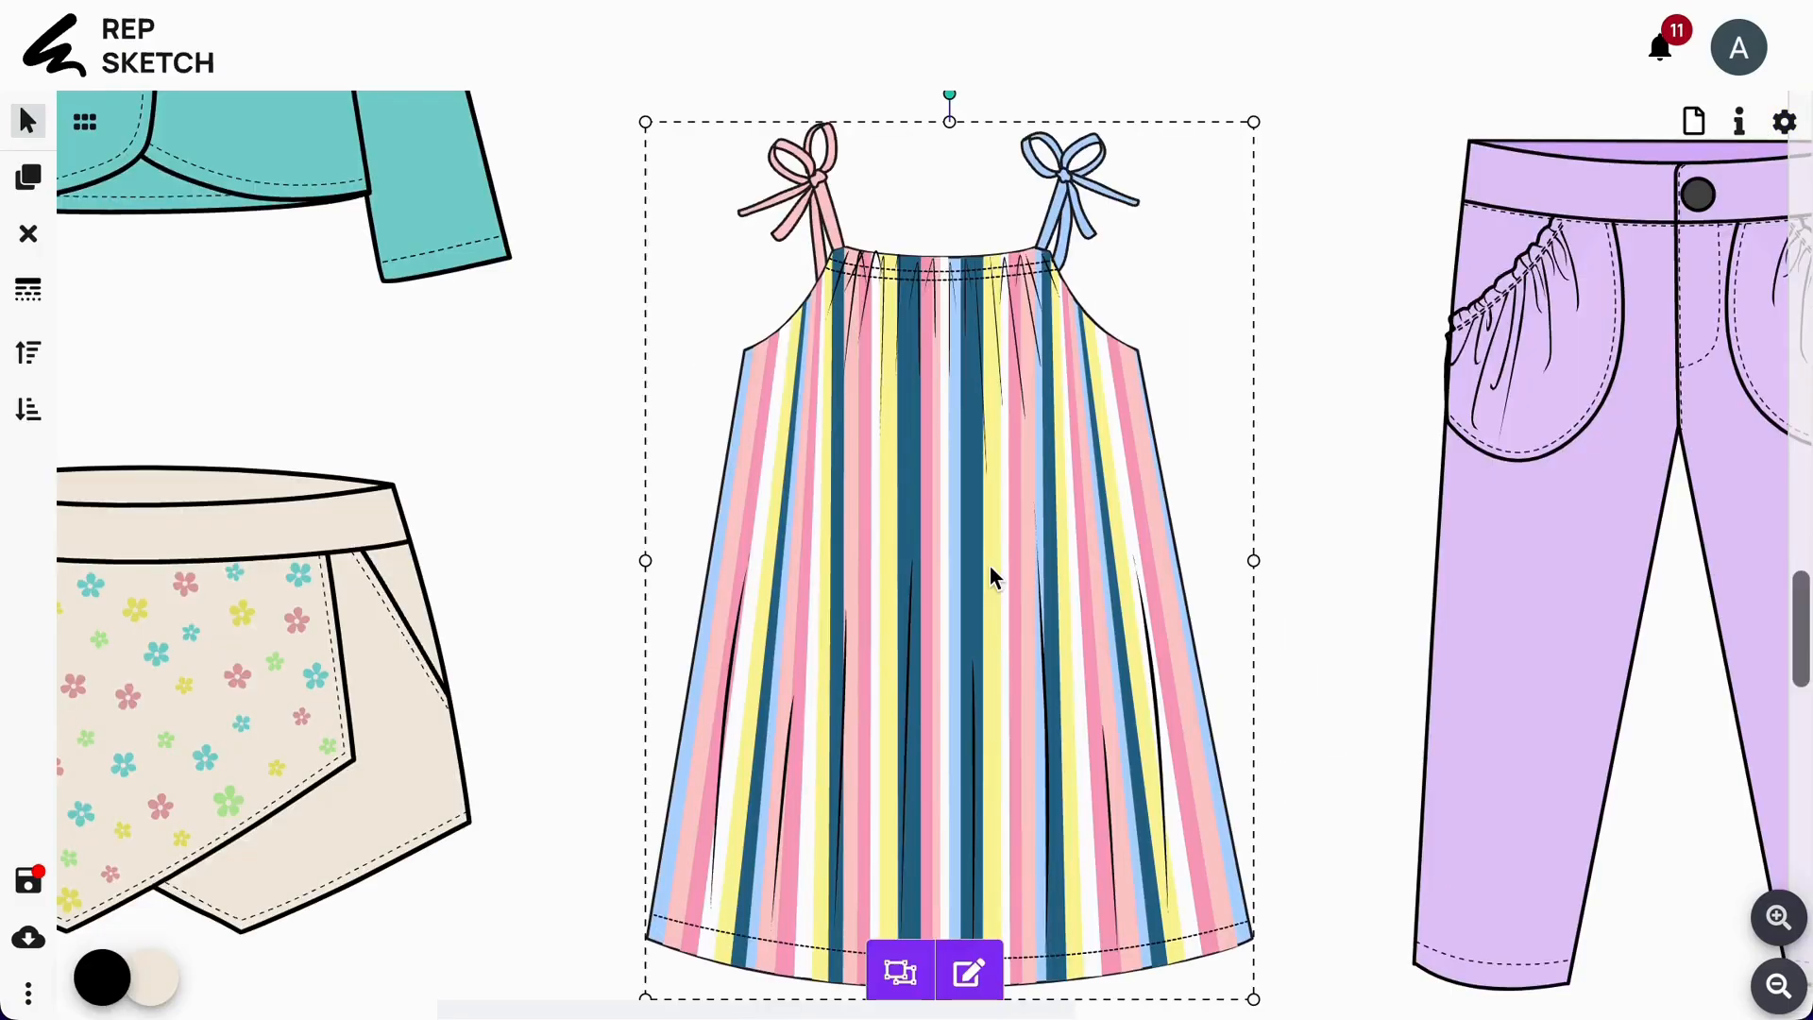
# - Ungroup the striped strappy dress and delete its stripe pattern
pyautogui.click(900, 974)
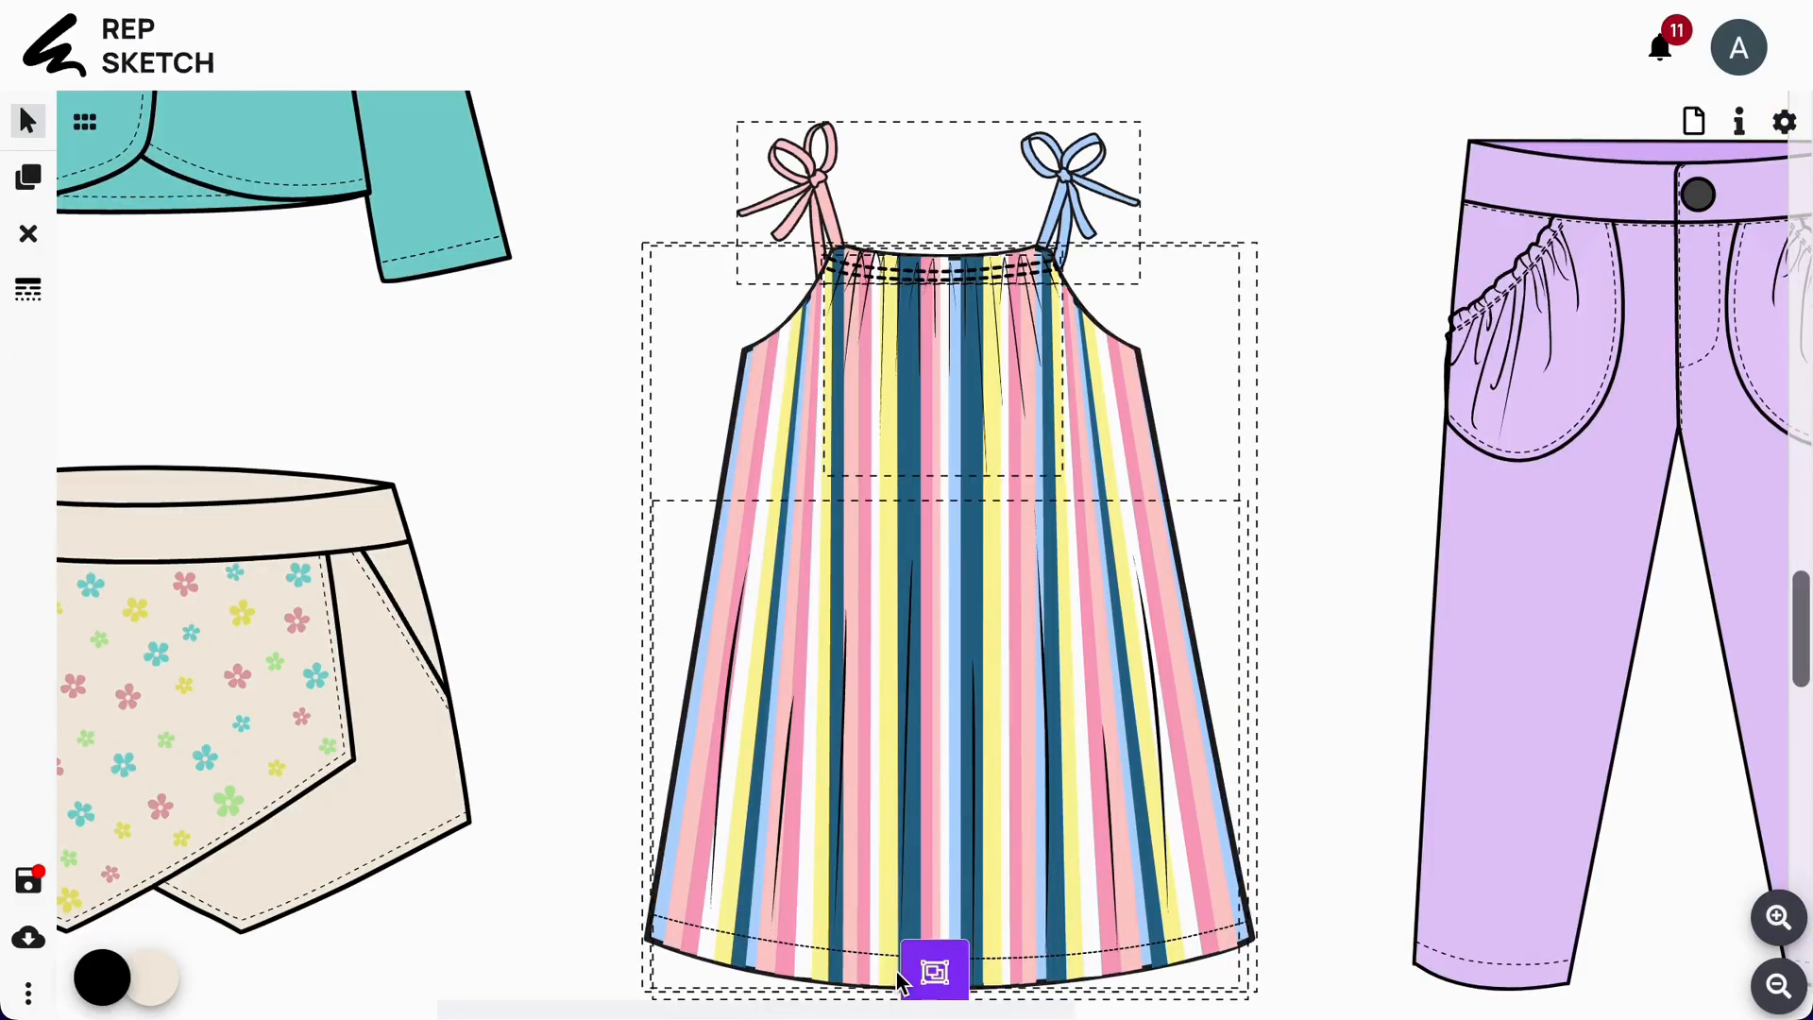
pyautogui.click(1305, 650)
pyautogui.click(1175, 716)
pyautogui.press('Delete')
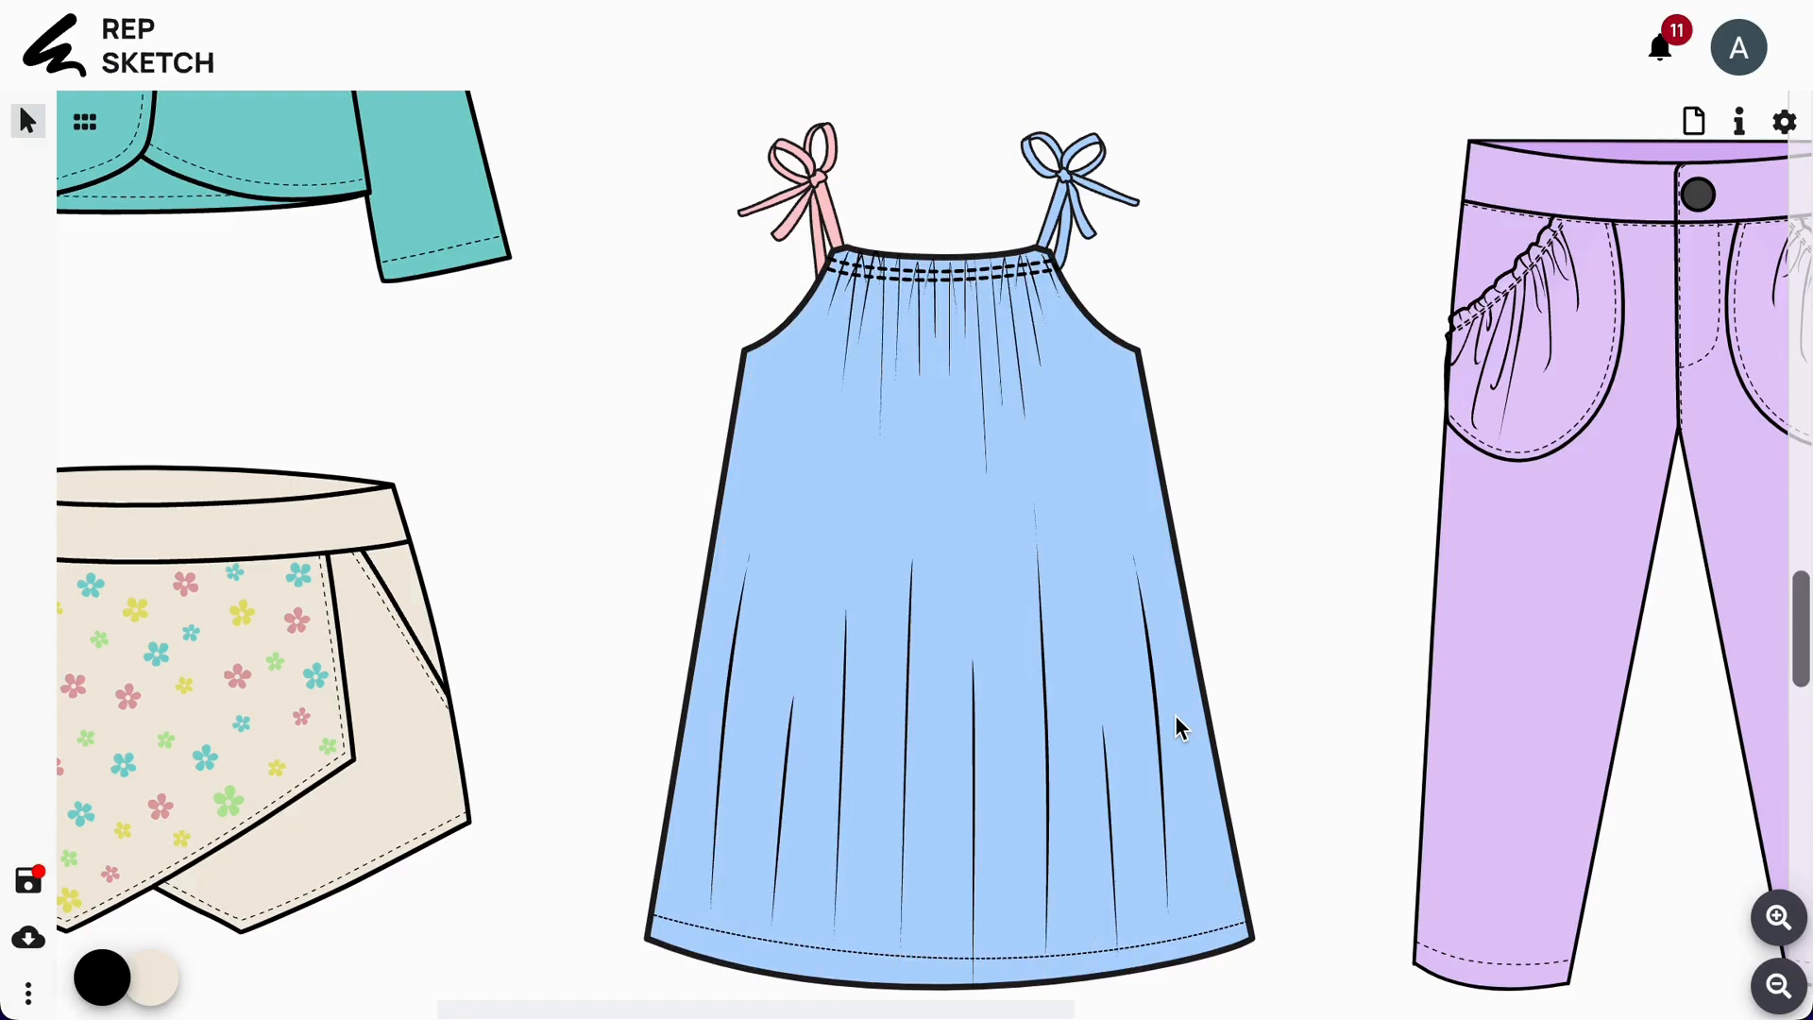
# - Fill the body of the strappy dress with the palette's cream
pyautogui.click(1143, 559)
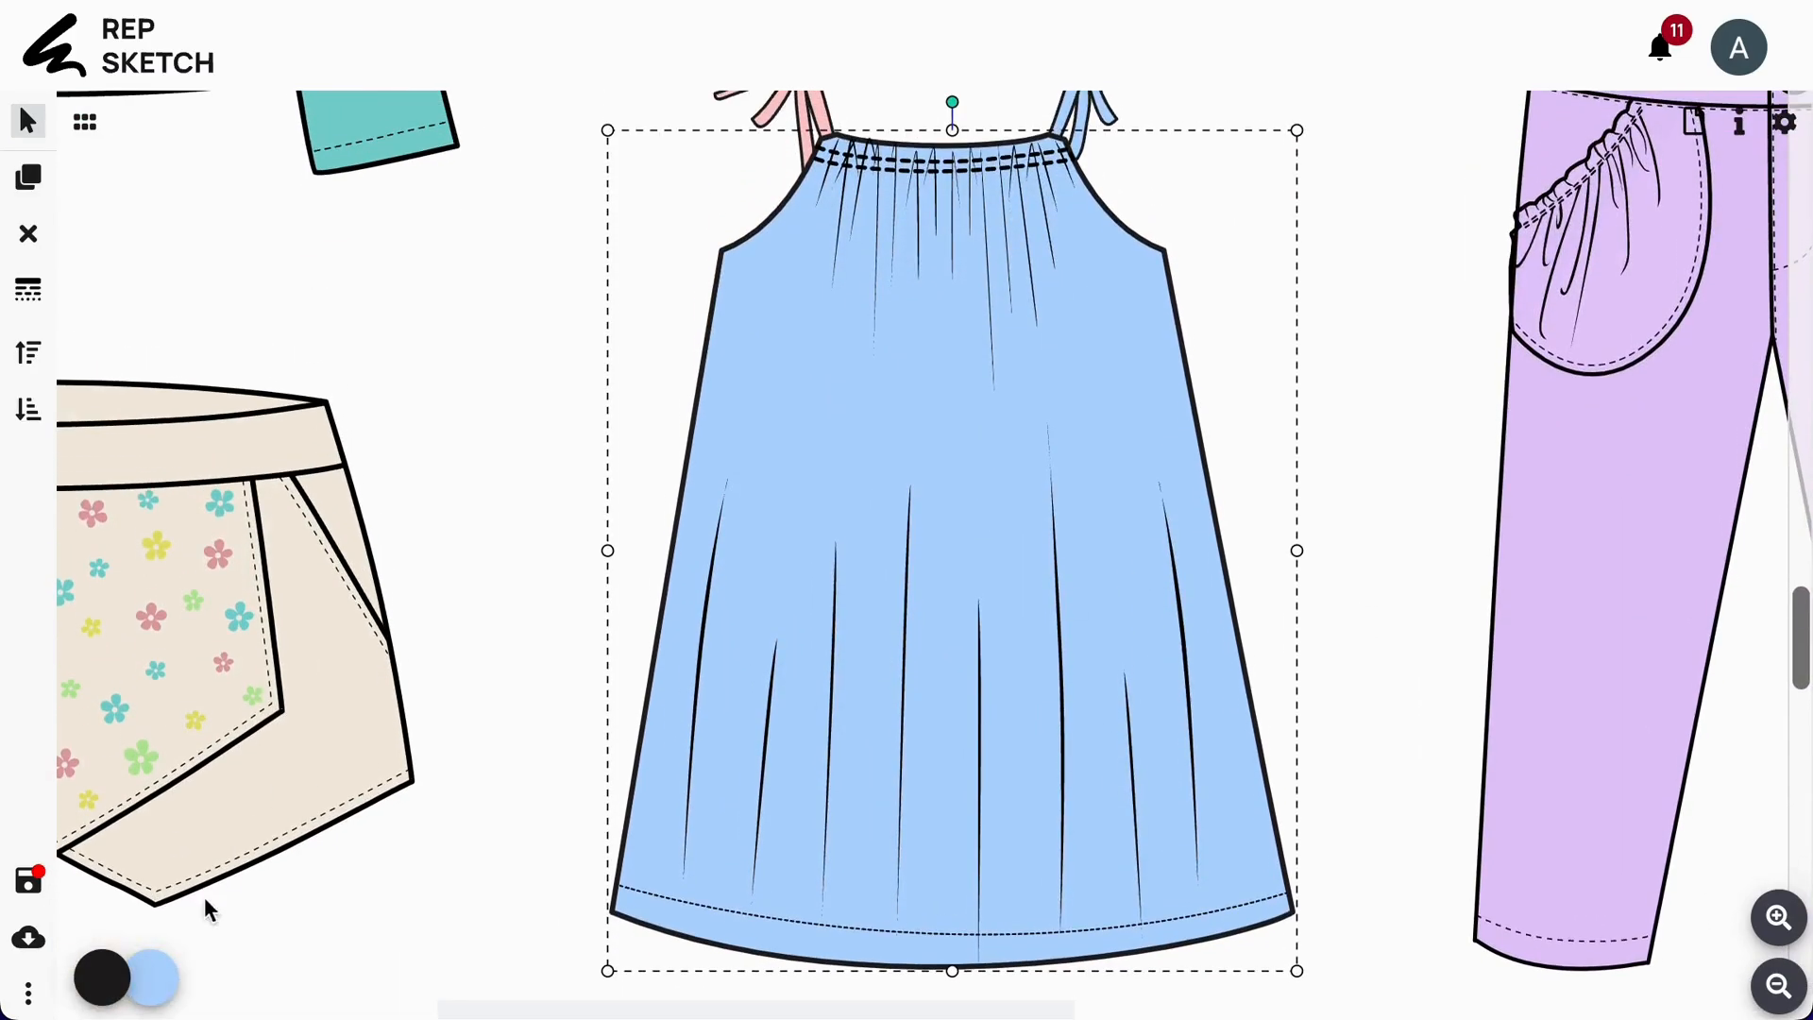
pyautogui.click(151, 977)
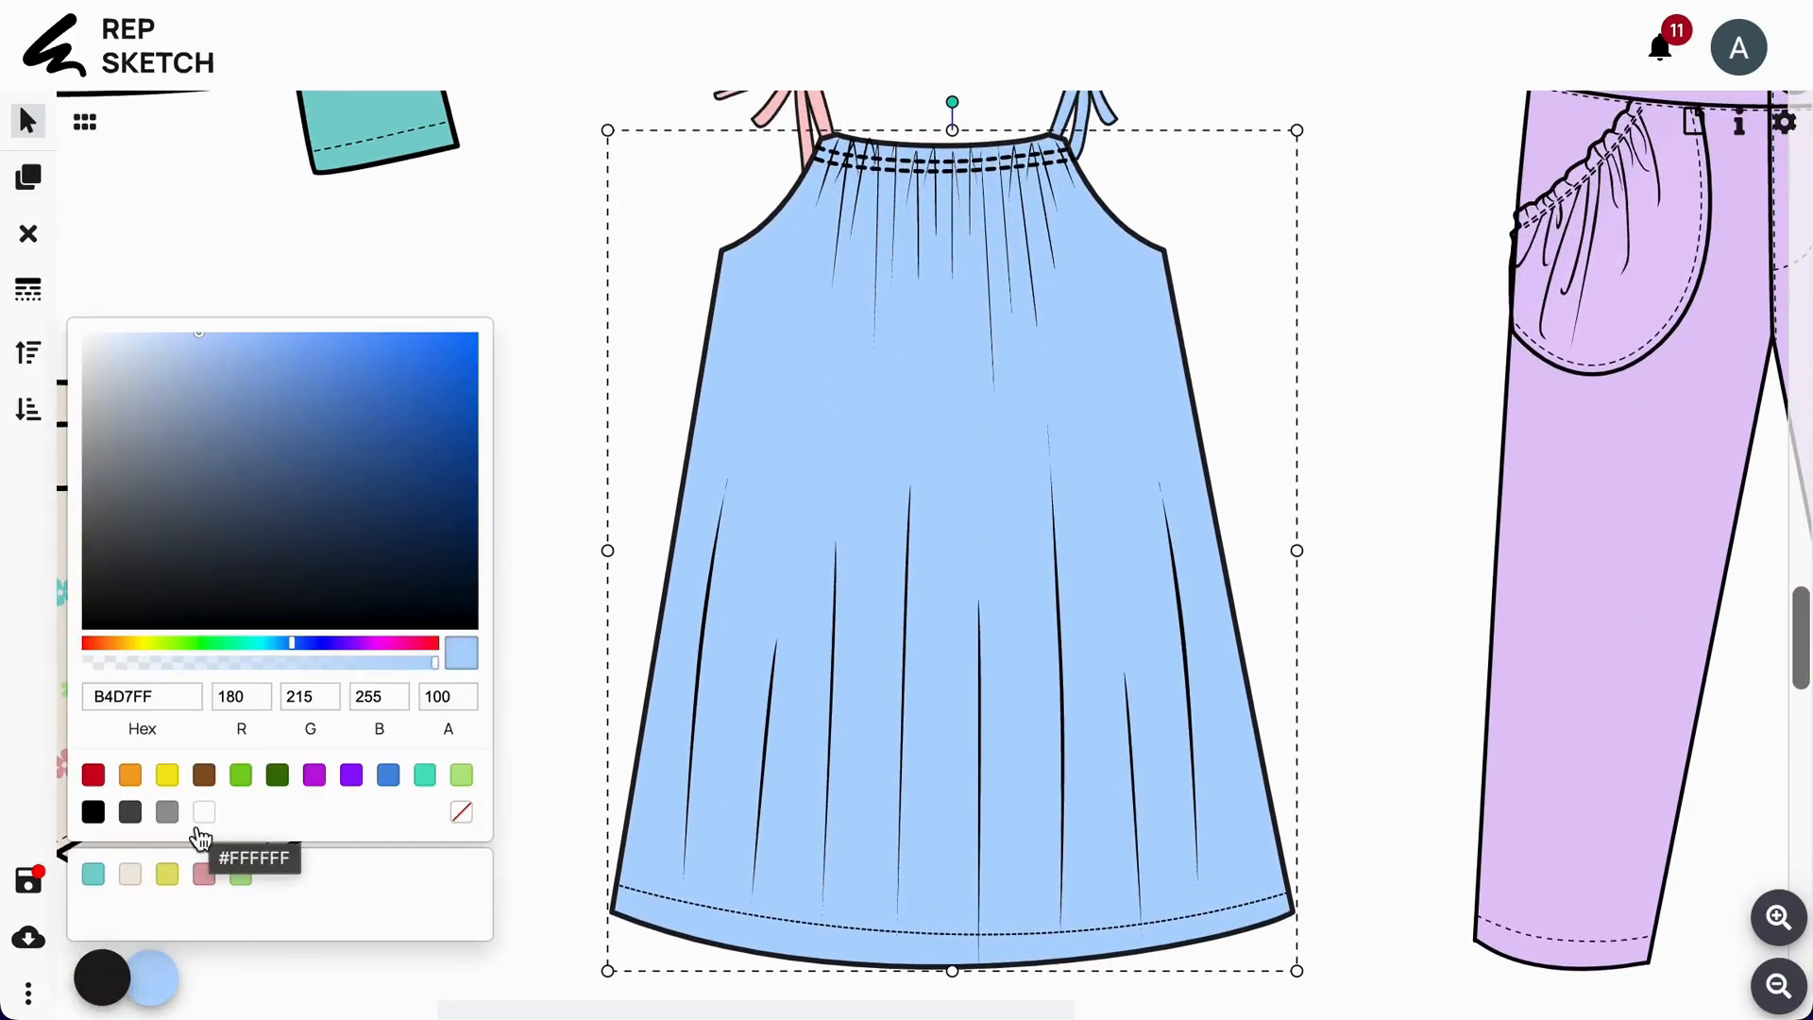
pyautogui.click(128, 874)
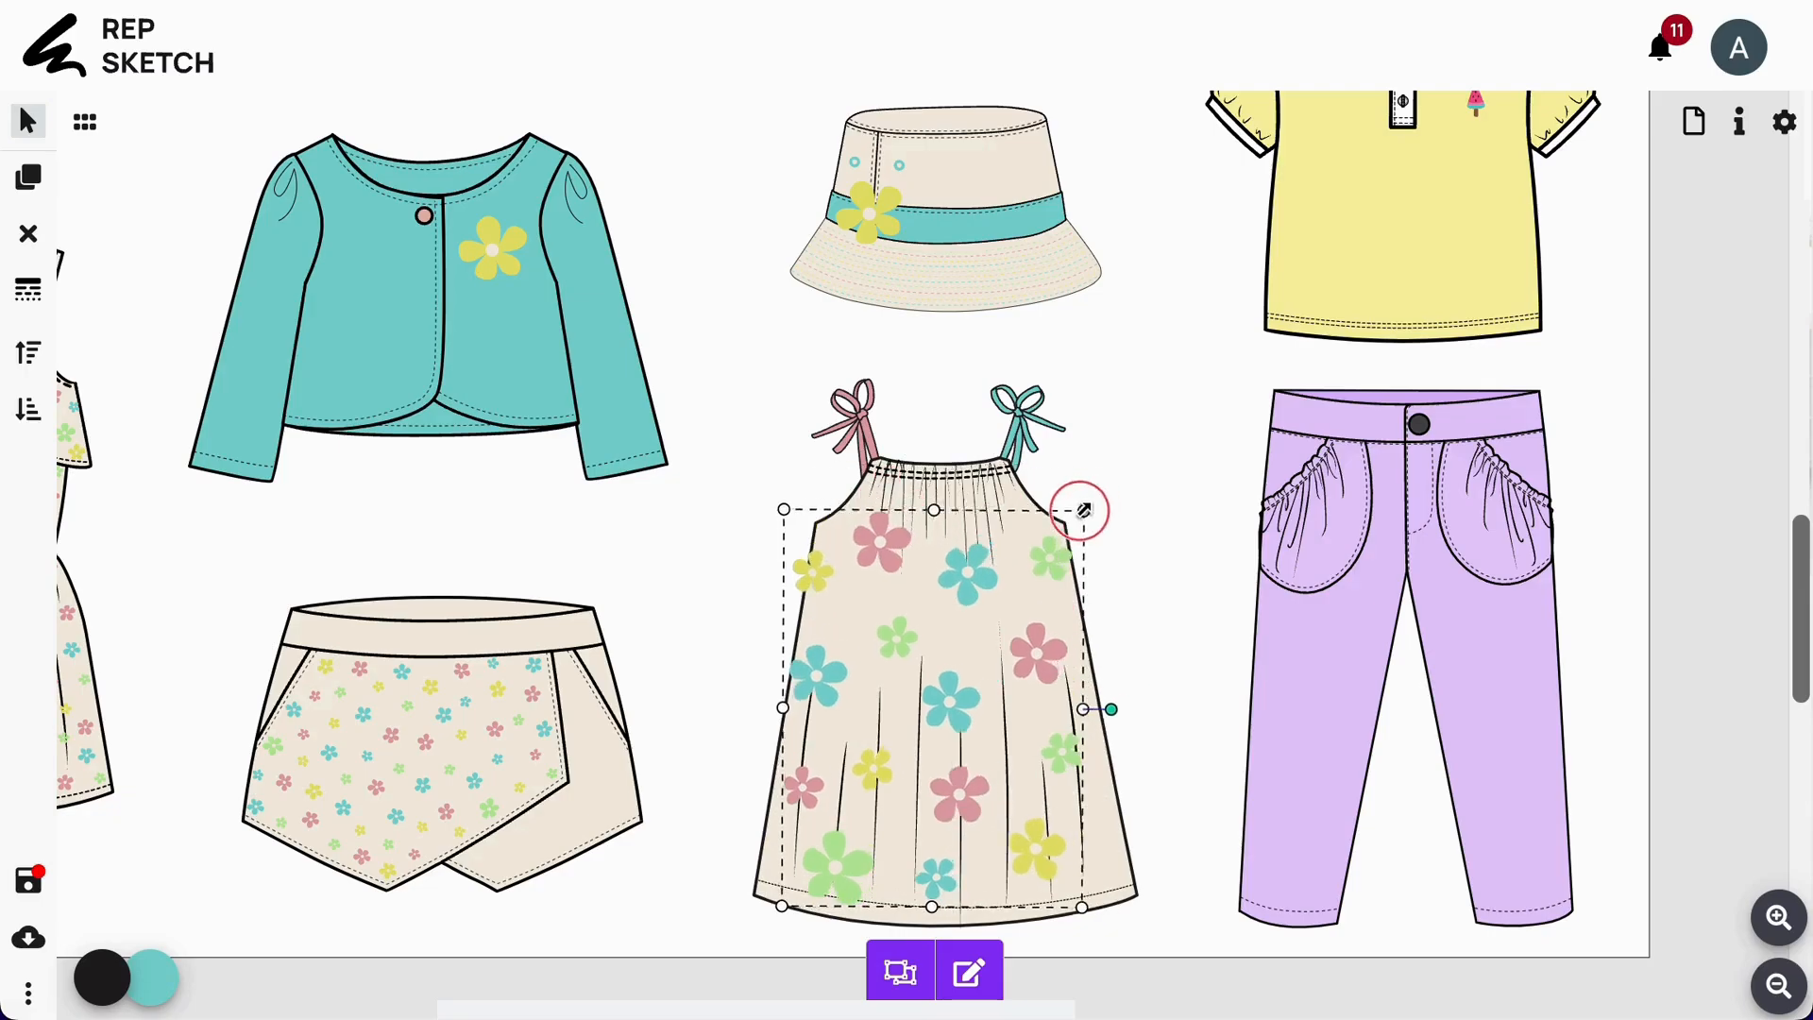
# - Spread the print's individual flowers over the cream dress and select all of the dress's parts
pyautogui.doubleClick(963, 777)
pyautogui.moveTo(982, 567); pyautogui.dragTo(1016, 557)
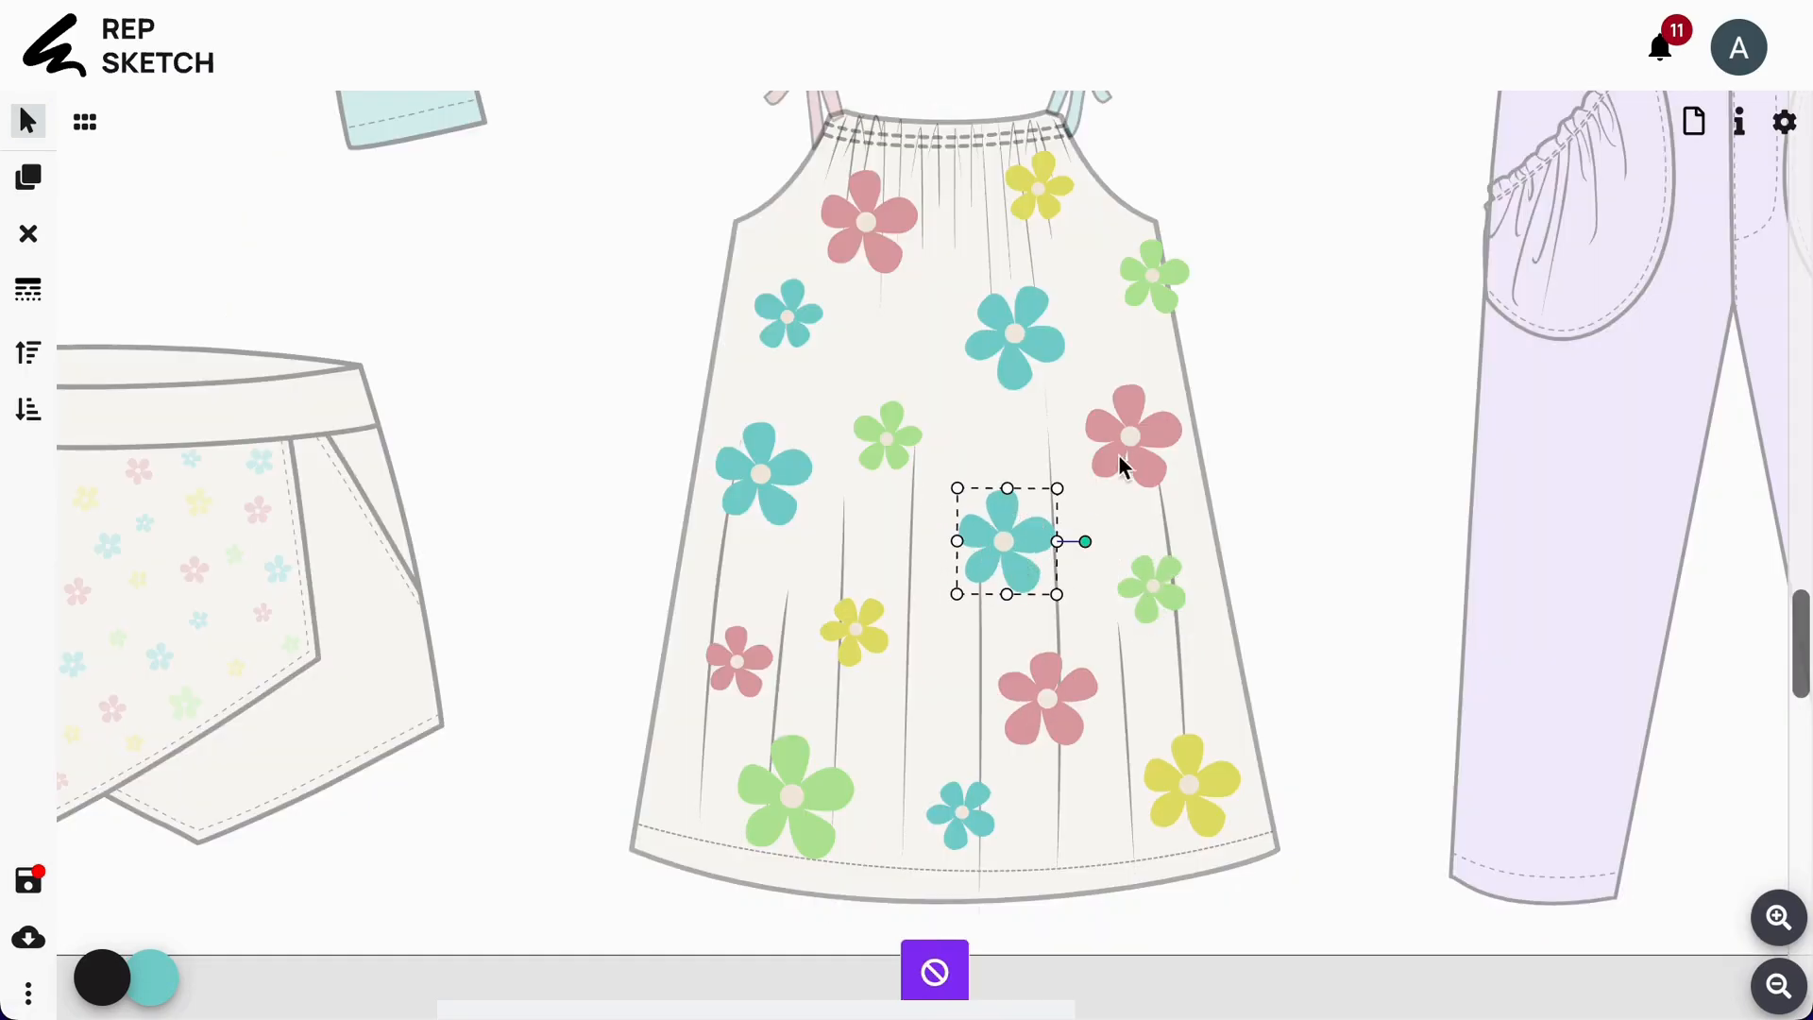
pyautogui.moveTo(1015, 345); pyautogui.dragTo(988, 344)
pyautogui.moveTo(1144, 297); pyautogui.dragTo(1112, 287)
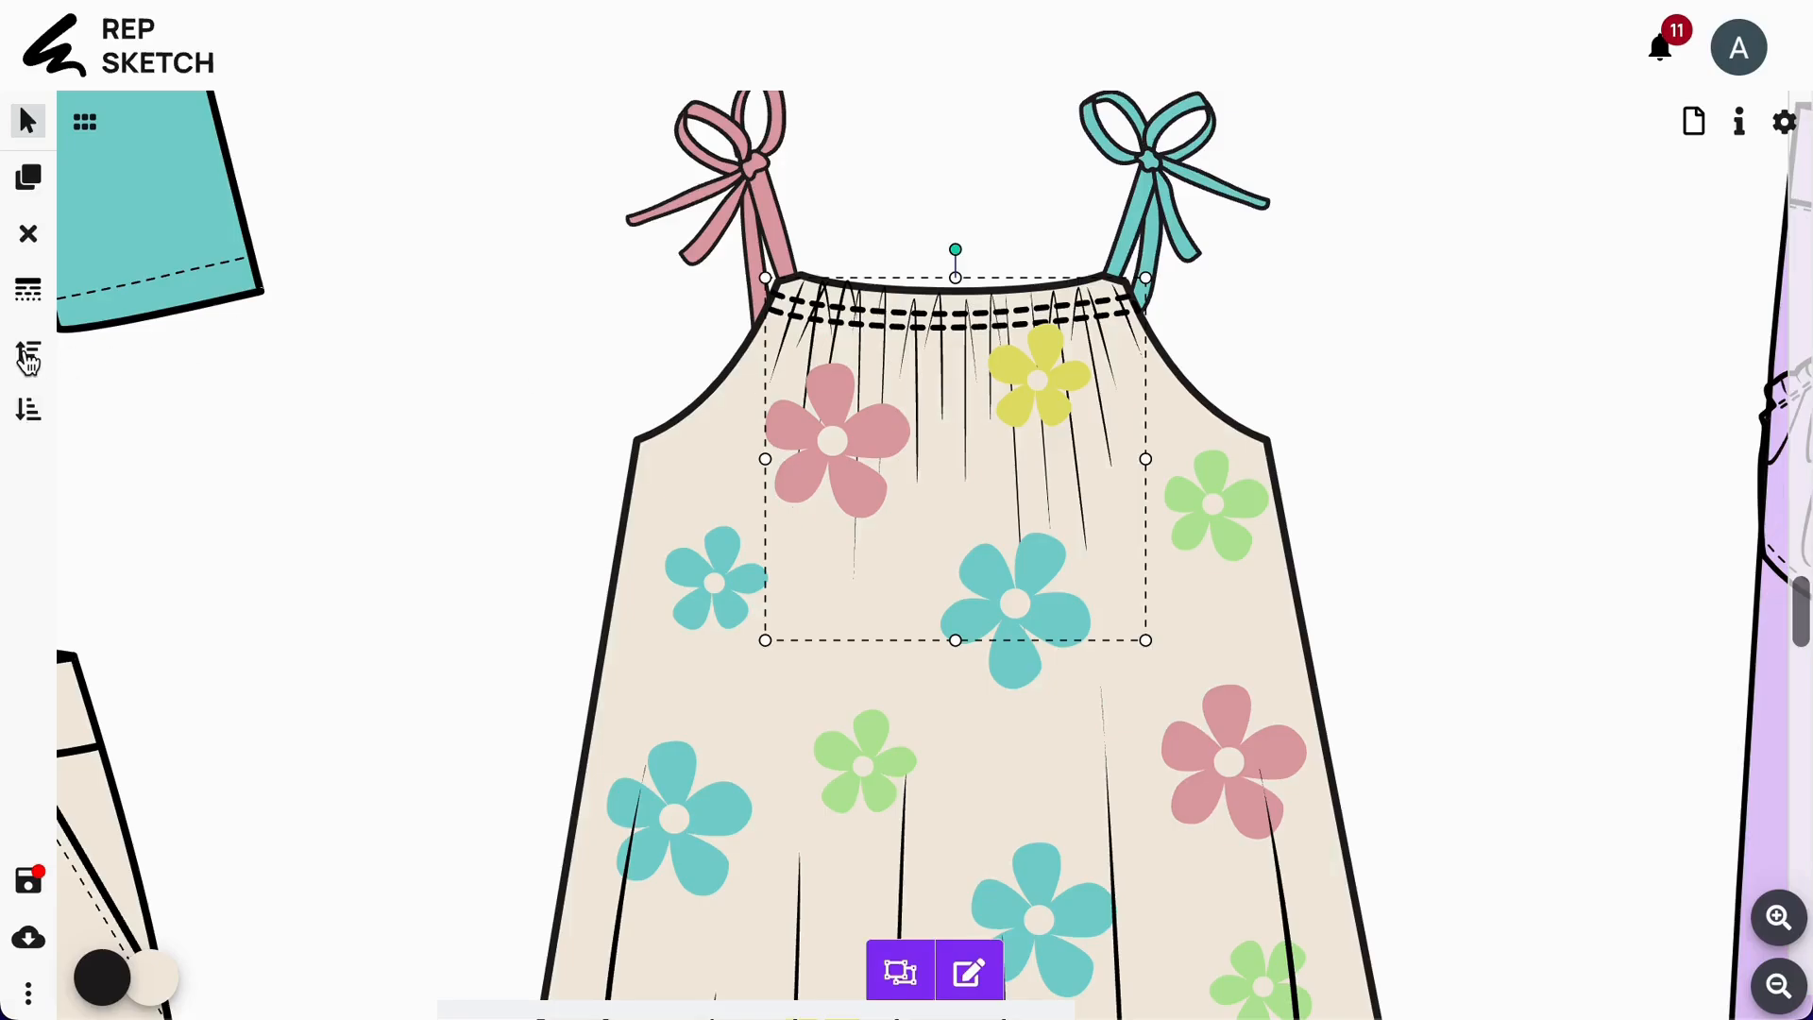
pyautogui.click(1363, 607)
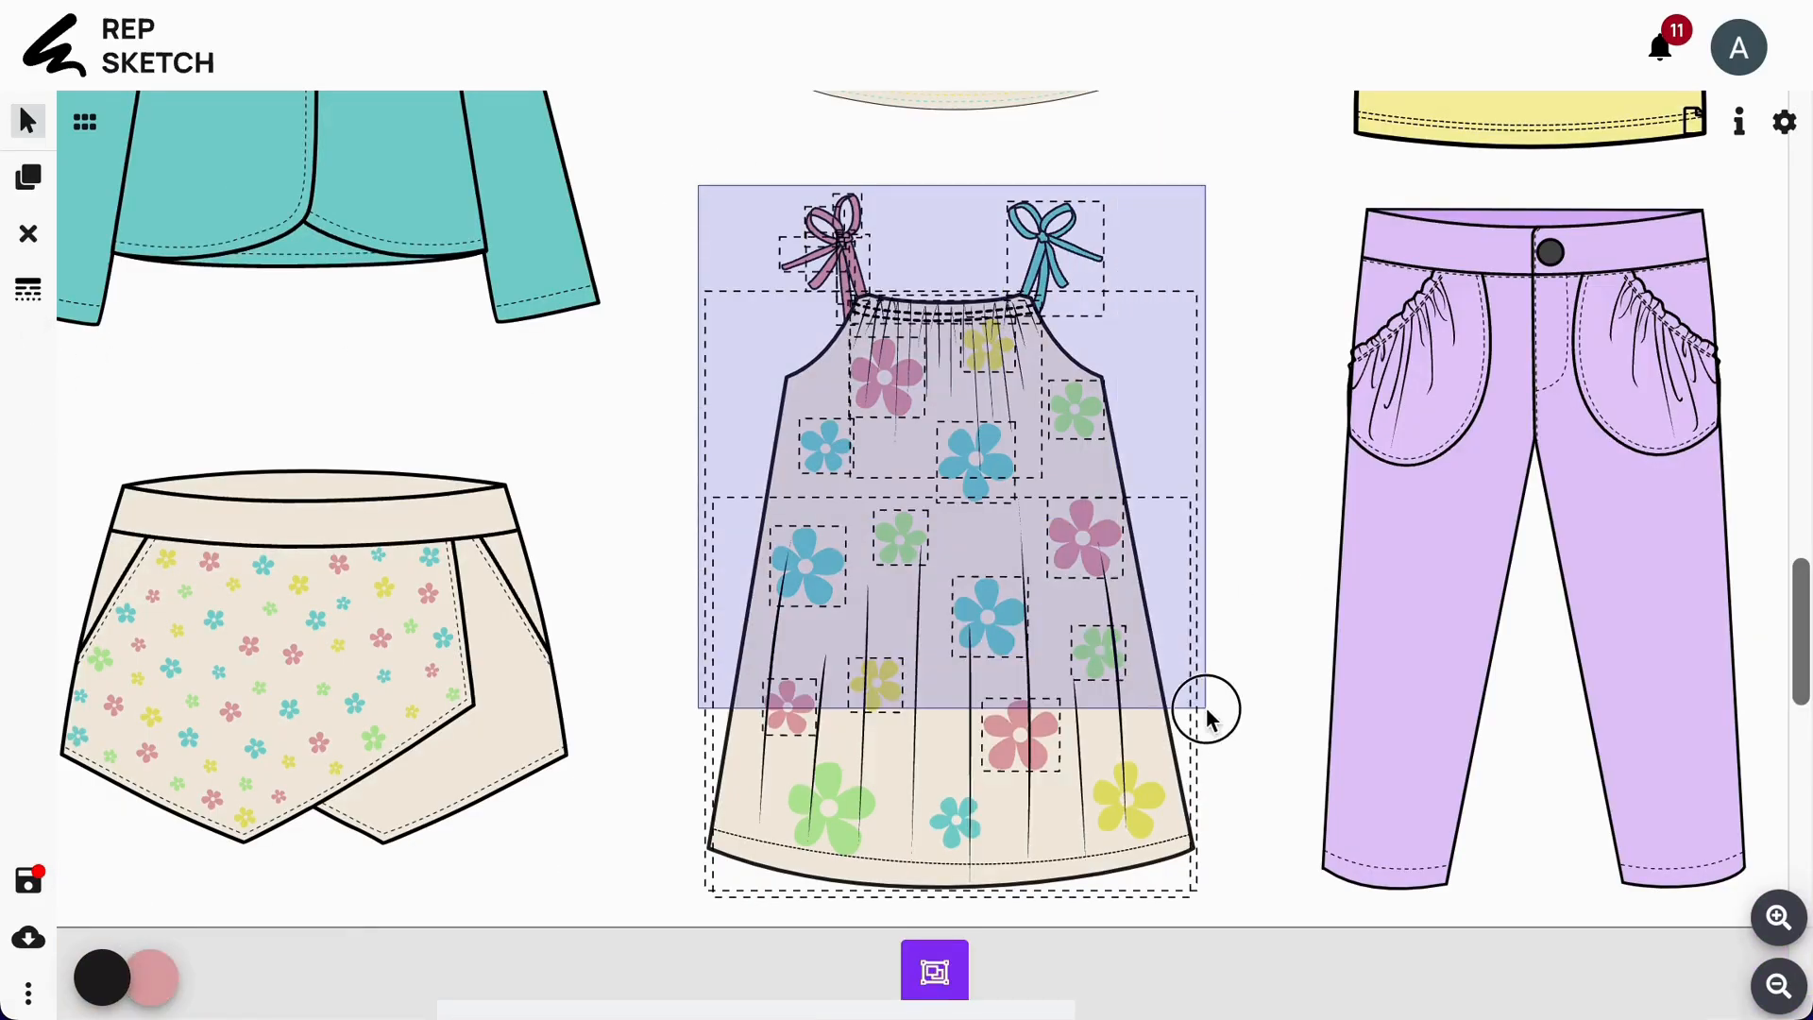
pyautogui.click(1197, 930)
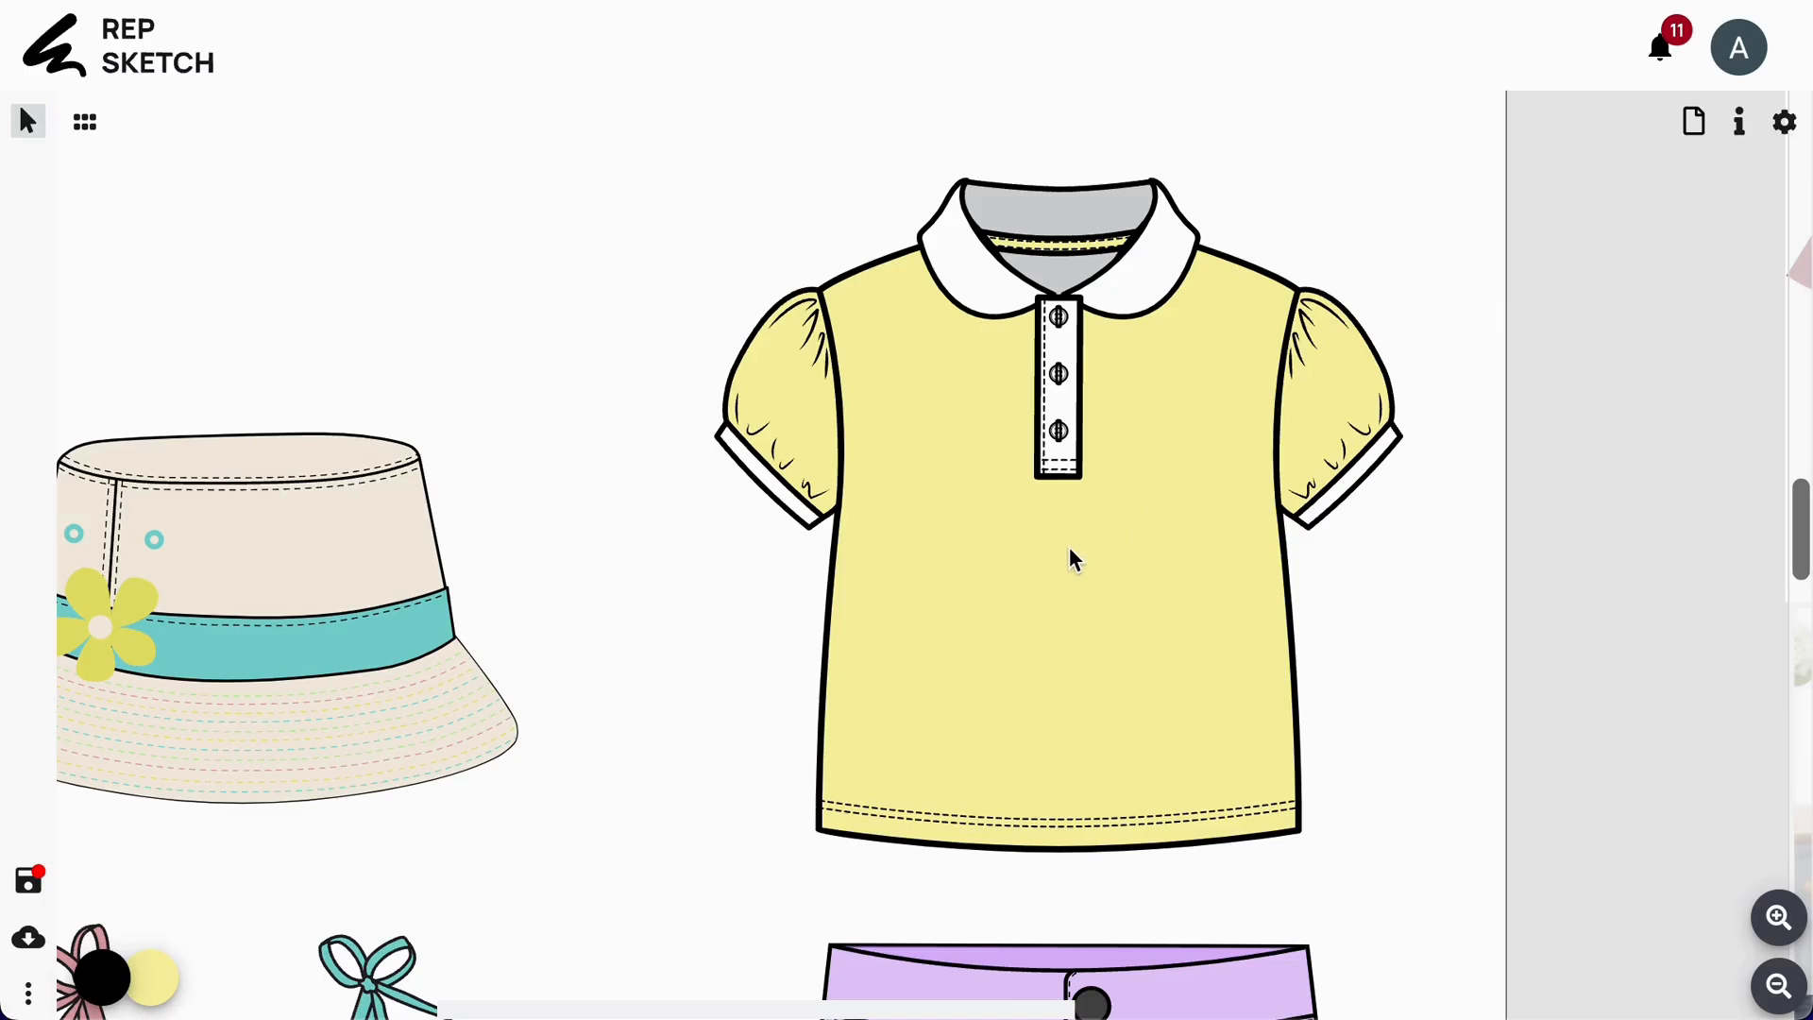
# - Select the body and both sleeves of the yellow polo shirt and fill them with the palette's cream
pyautogui.click(831, 452)
pyautogui.click(769, 386)
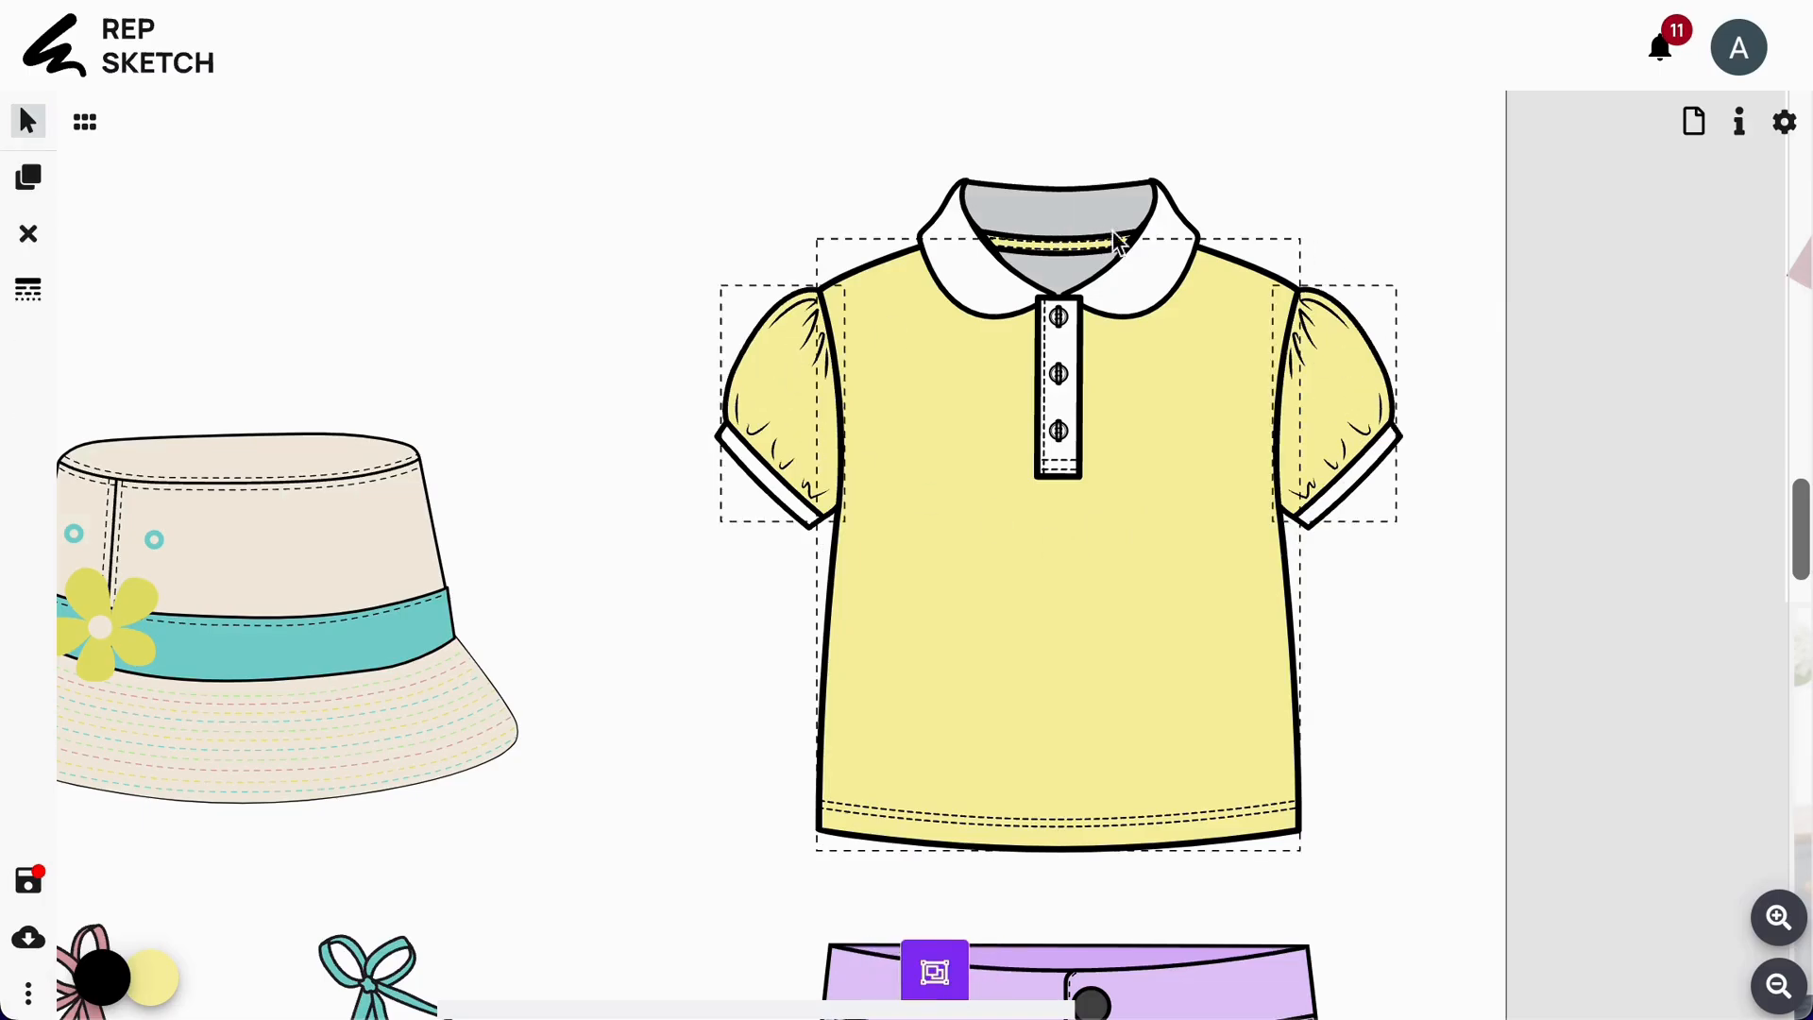
pyautogui.click(153, 977)
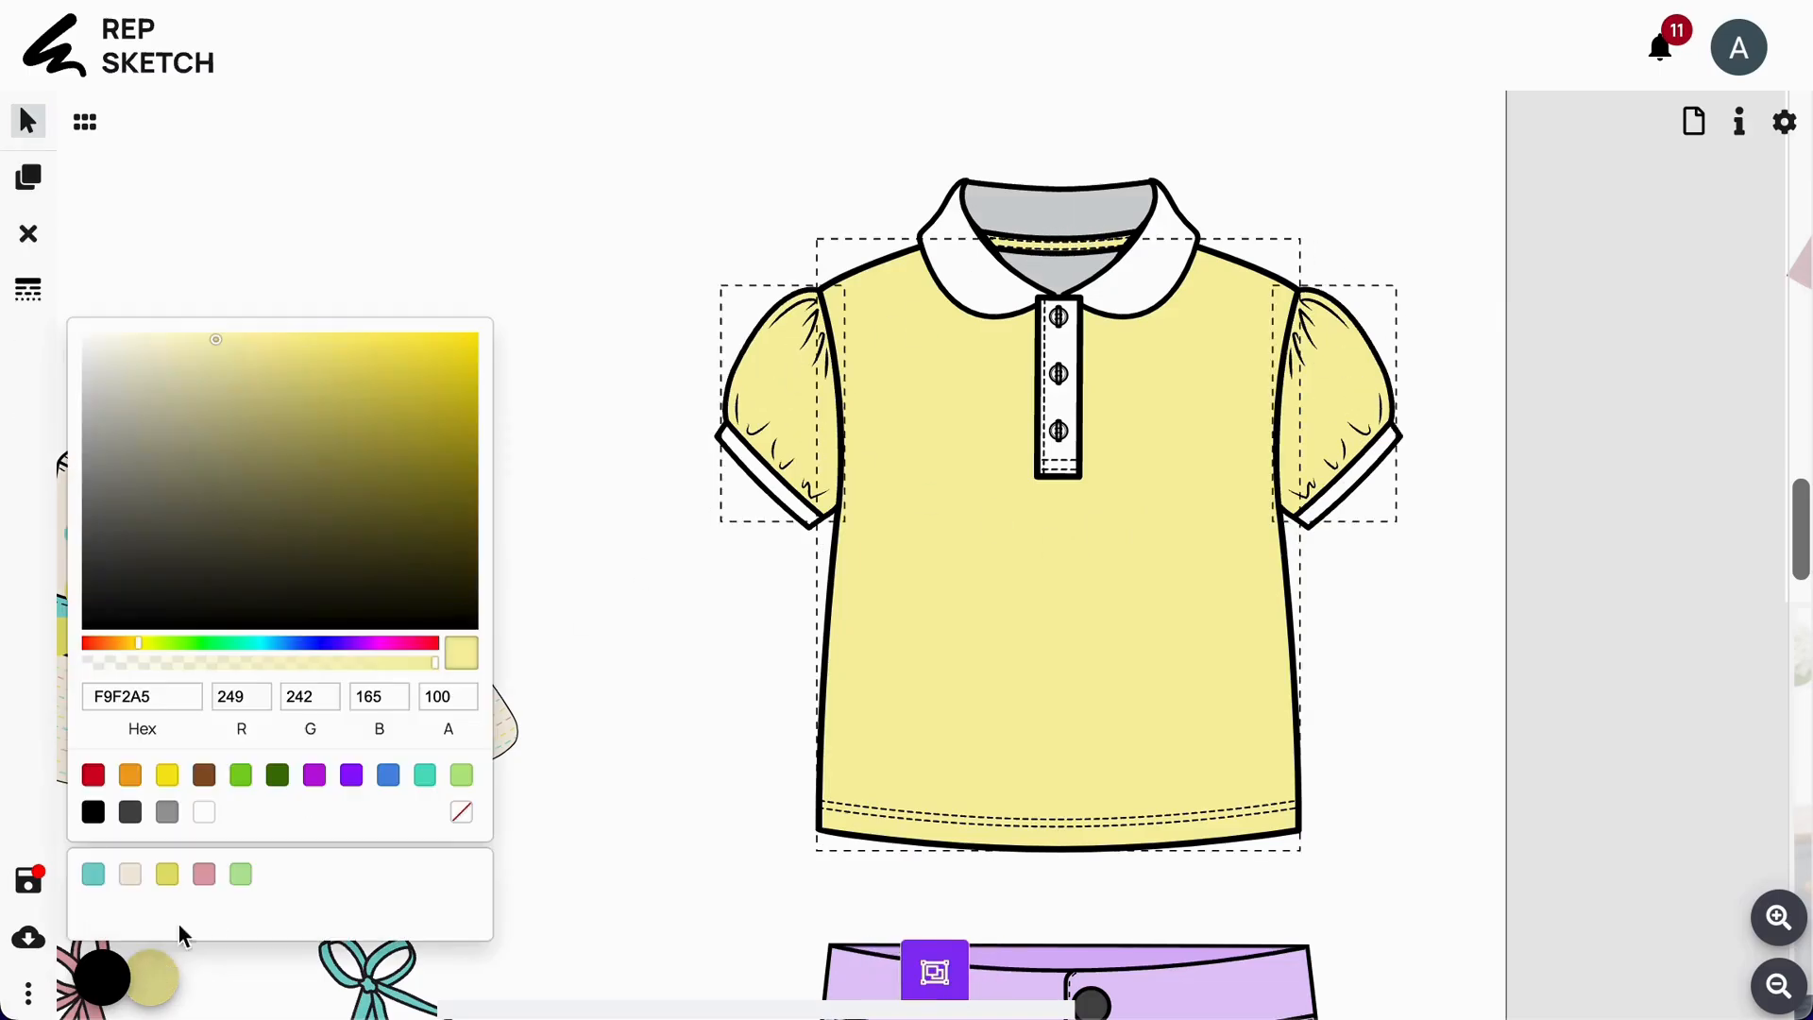
pyautogui.click(133, 876)
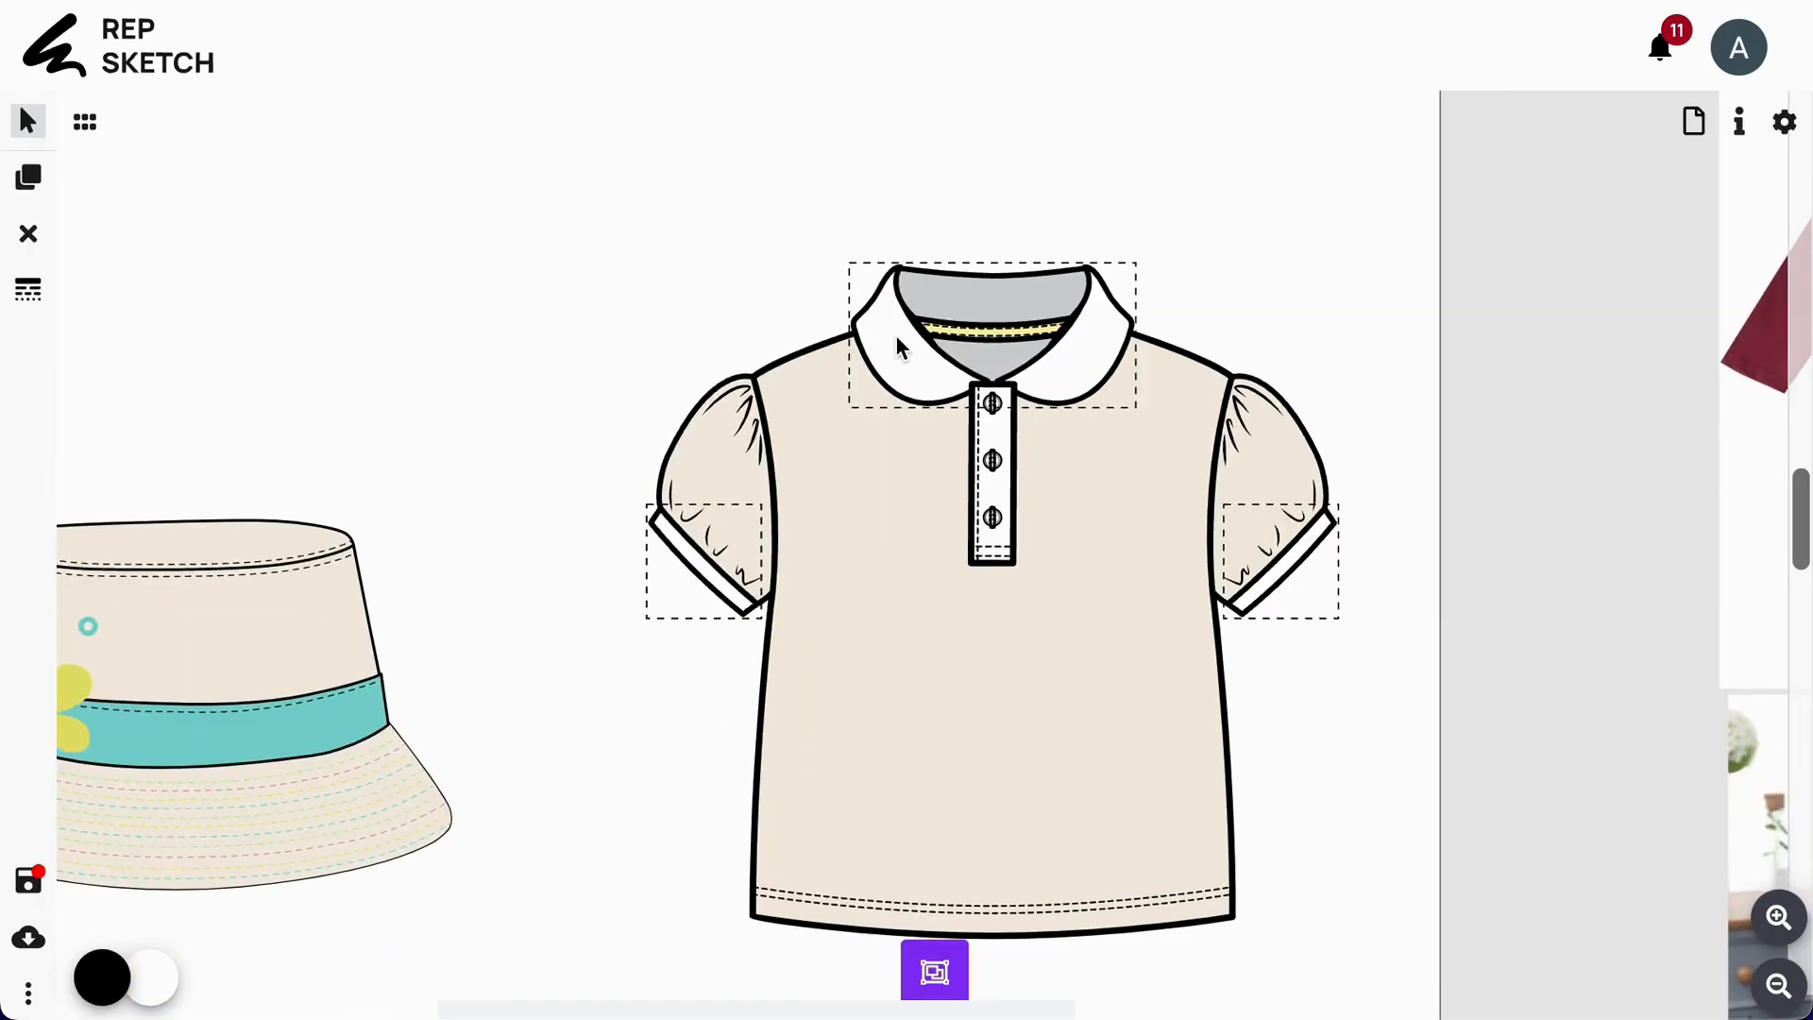
# - Fill the polo shirt's white collar and sleeve cuffs with the palette's teal
pyautogui.click(151, 976)
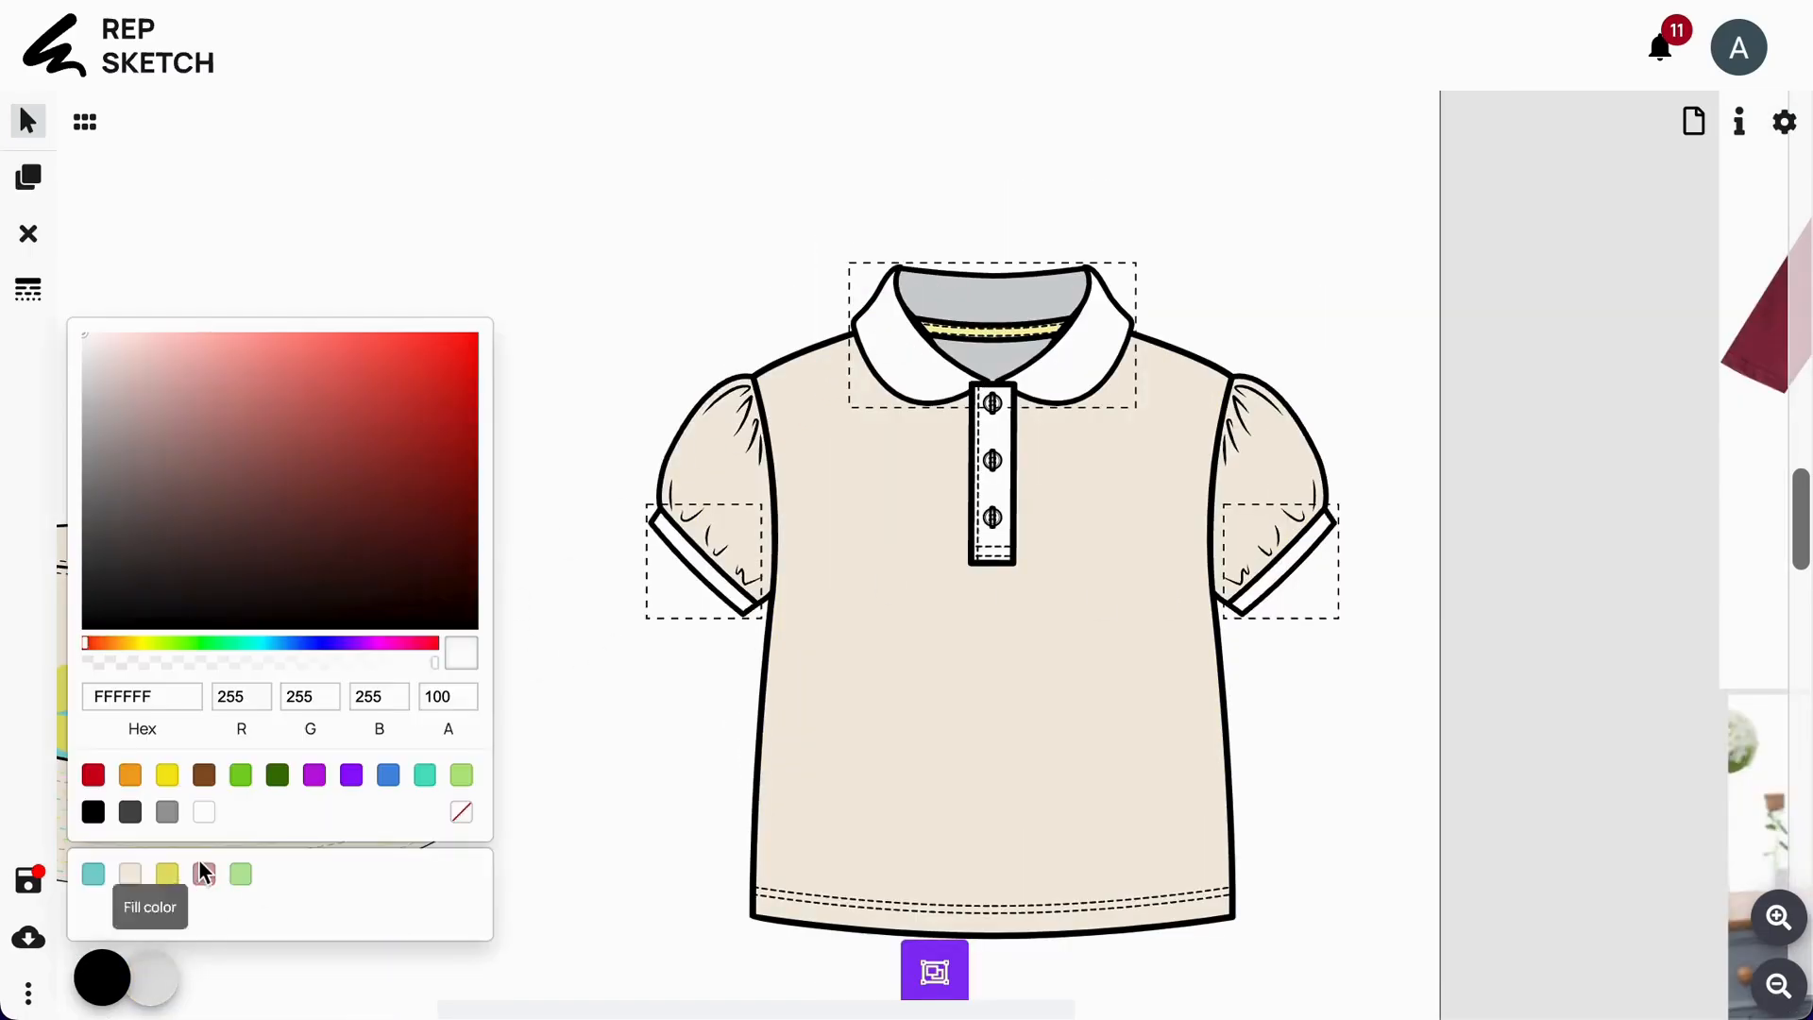
pyautogui.click(89, 870)
pyautogui.click(1339, 649)
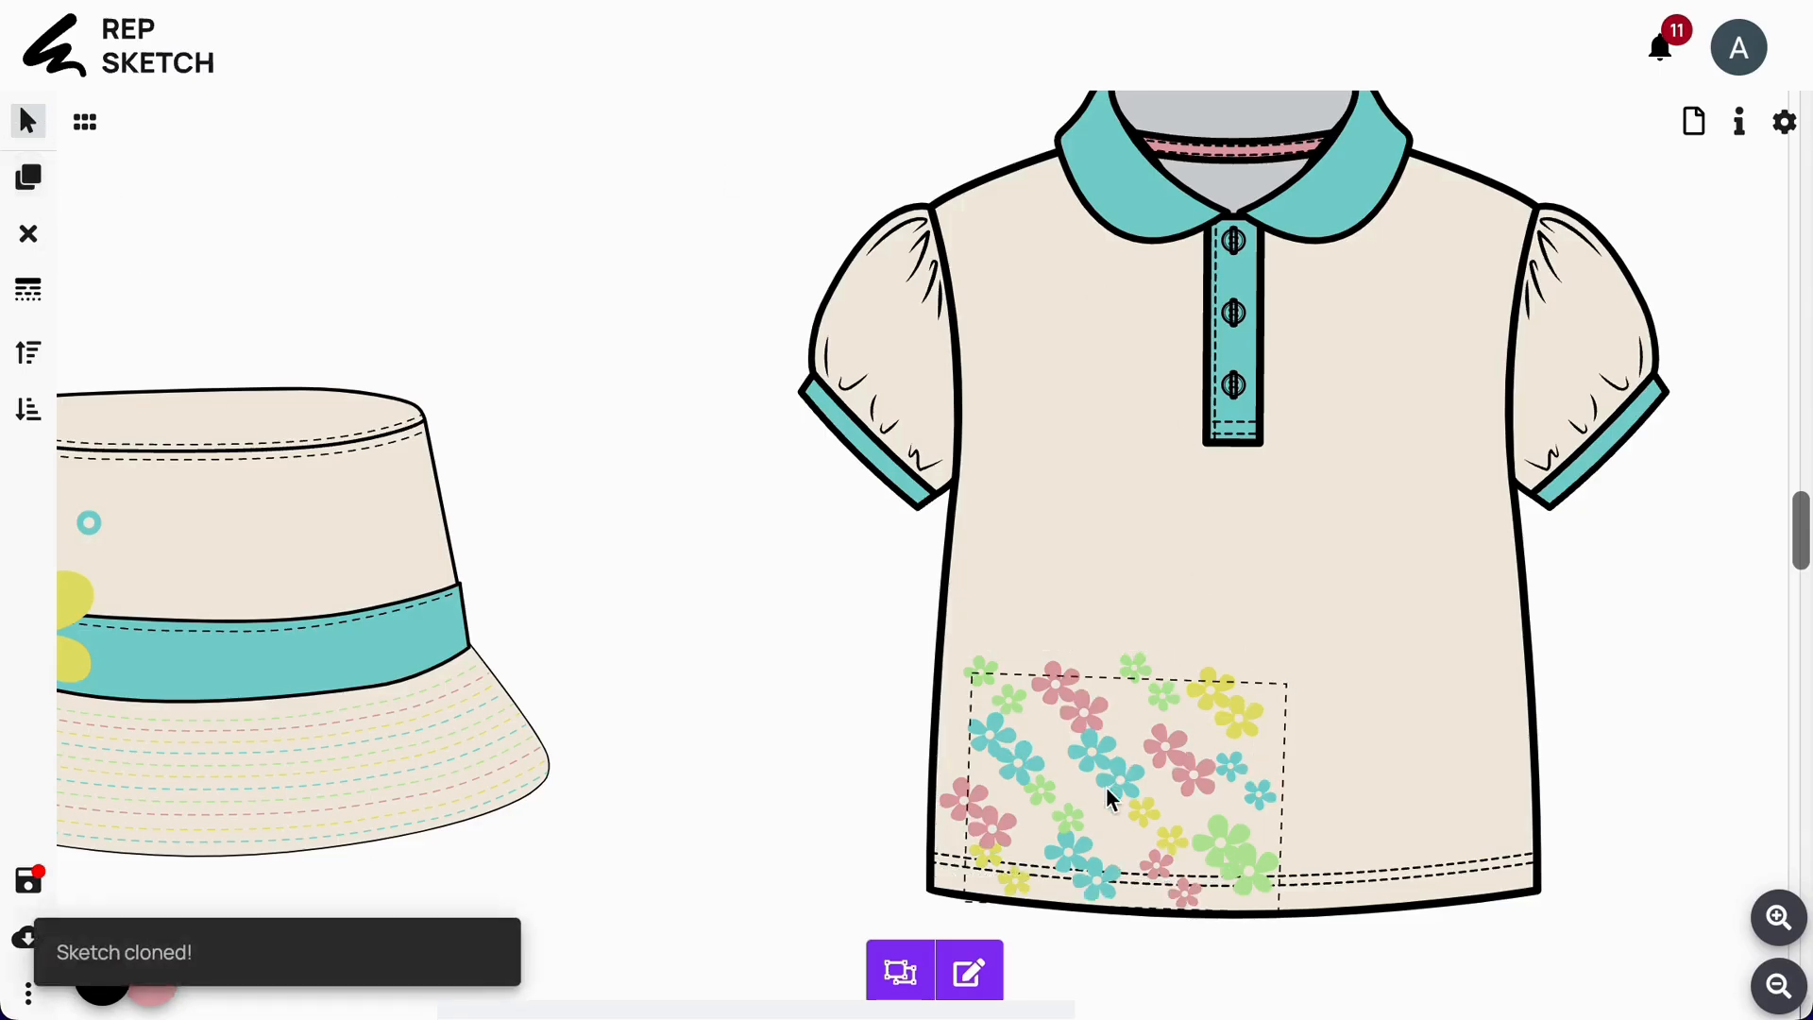
# - Cover the polo shirt with cloned copies of the flower print, moving single flowers onto the puff sleeve, and select the whole shirt
pyautogui.moveTo(1108, 797); pyautogui.dragTo(1364, 749)
pyautogui.moveTo(1369, 609); pyautogui.dragTo(1355, 608)
pyautogui.click(898, 331)
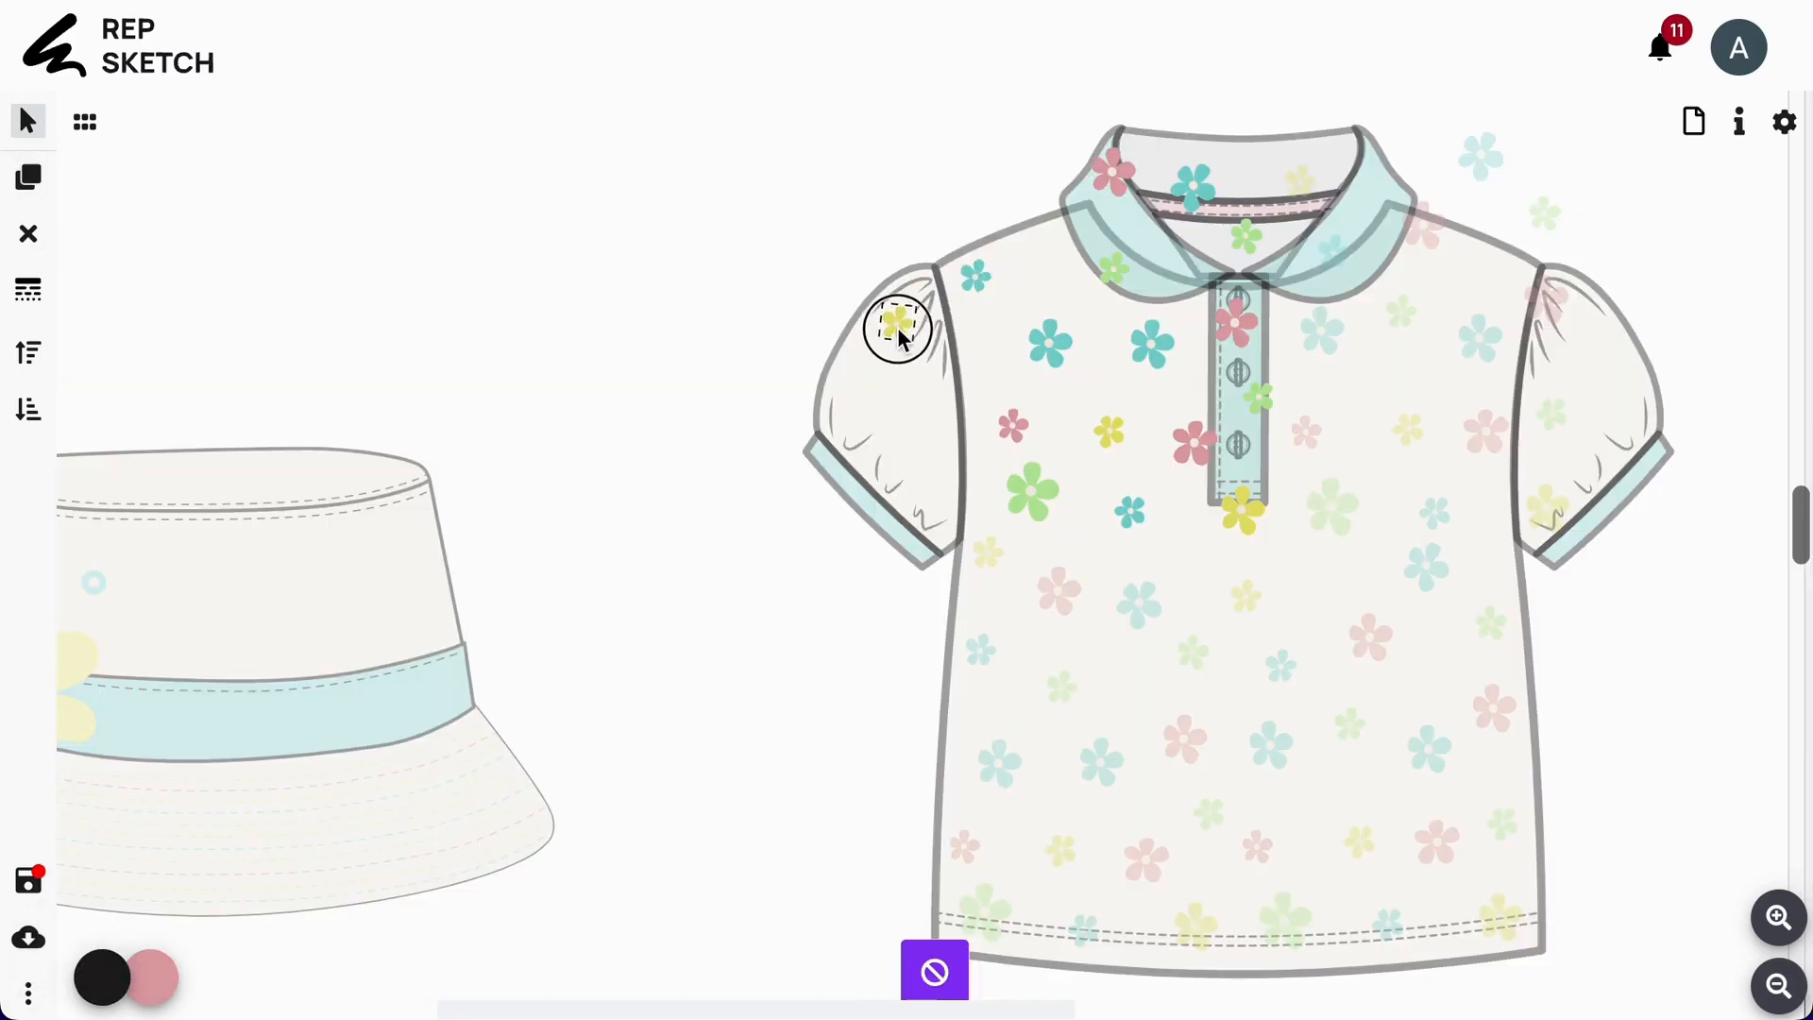
pyautogui.moveTo(1115, 188)
pyautogui.mouseDown()
pyautogui.moveTo(931, 383)
pyautogui.moveTo(927, 423)
pyautogui.mouseUp()
pyautogui.moveTo(1193, 188); pyautogui.dragTo(858, 411)
pyautogui.moveTo(1243, 238); pyautogui.dragTo(931, 490)
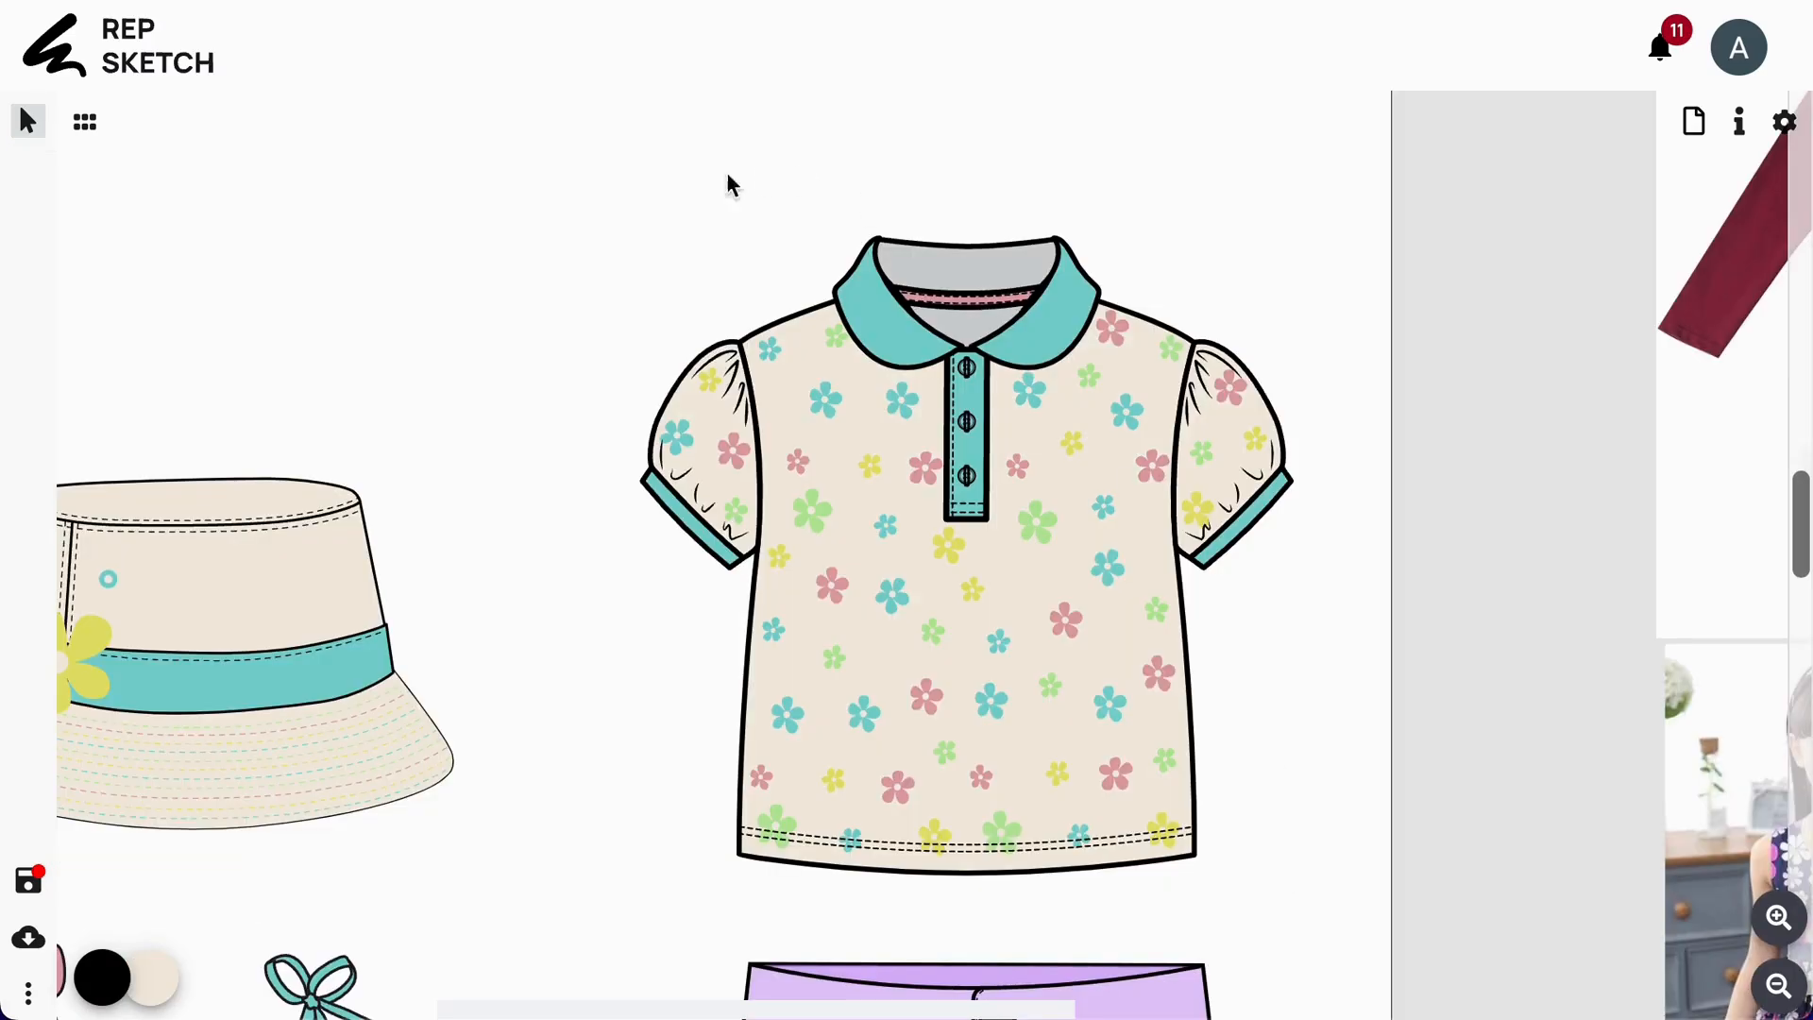
pyautogui.moveTo(587, 216); pyautogui.dragTo(1310, 888)
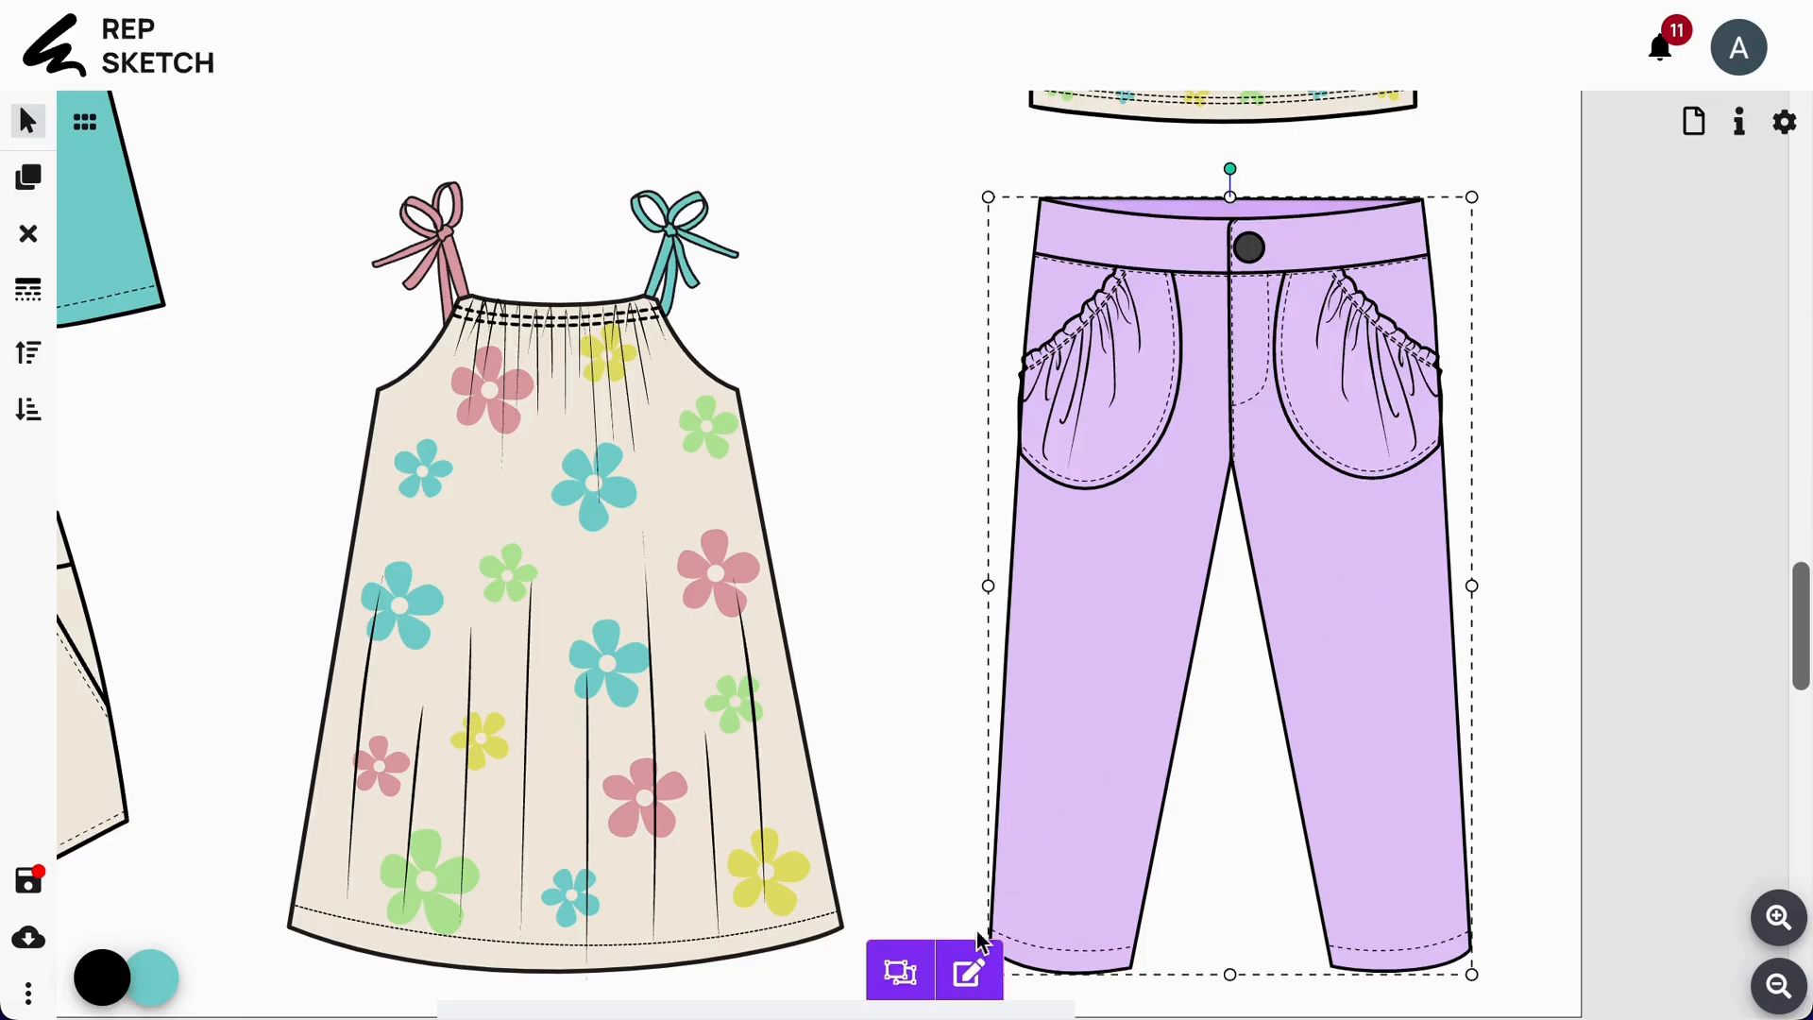
# - Edit the purple pants sketch and fill its main pieces with the palette's teal
pyautogui.click(969, 972)
pyautogui.click(152, 977)
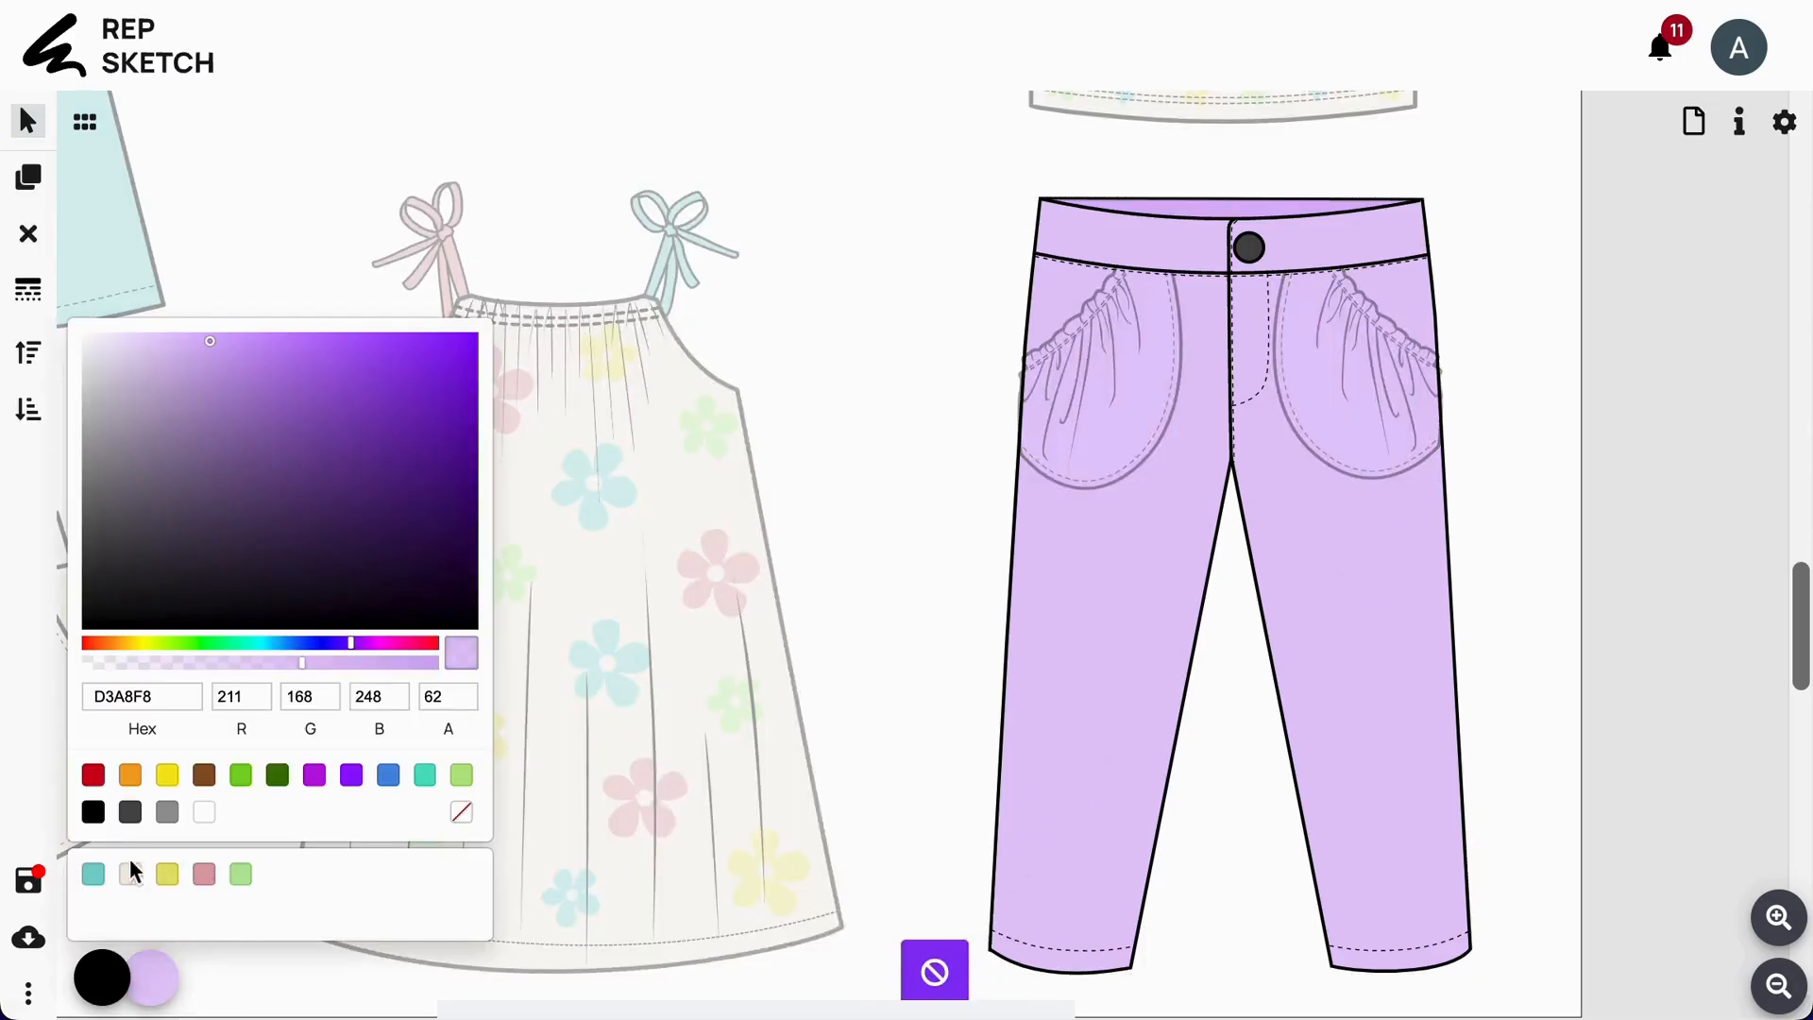
pyautogui.click(93, 874)
pyautogui.click(935, 978)
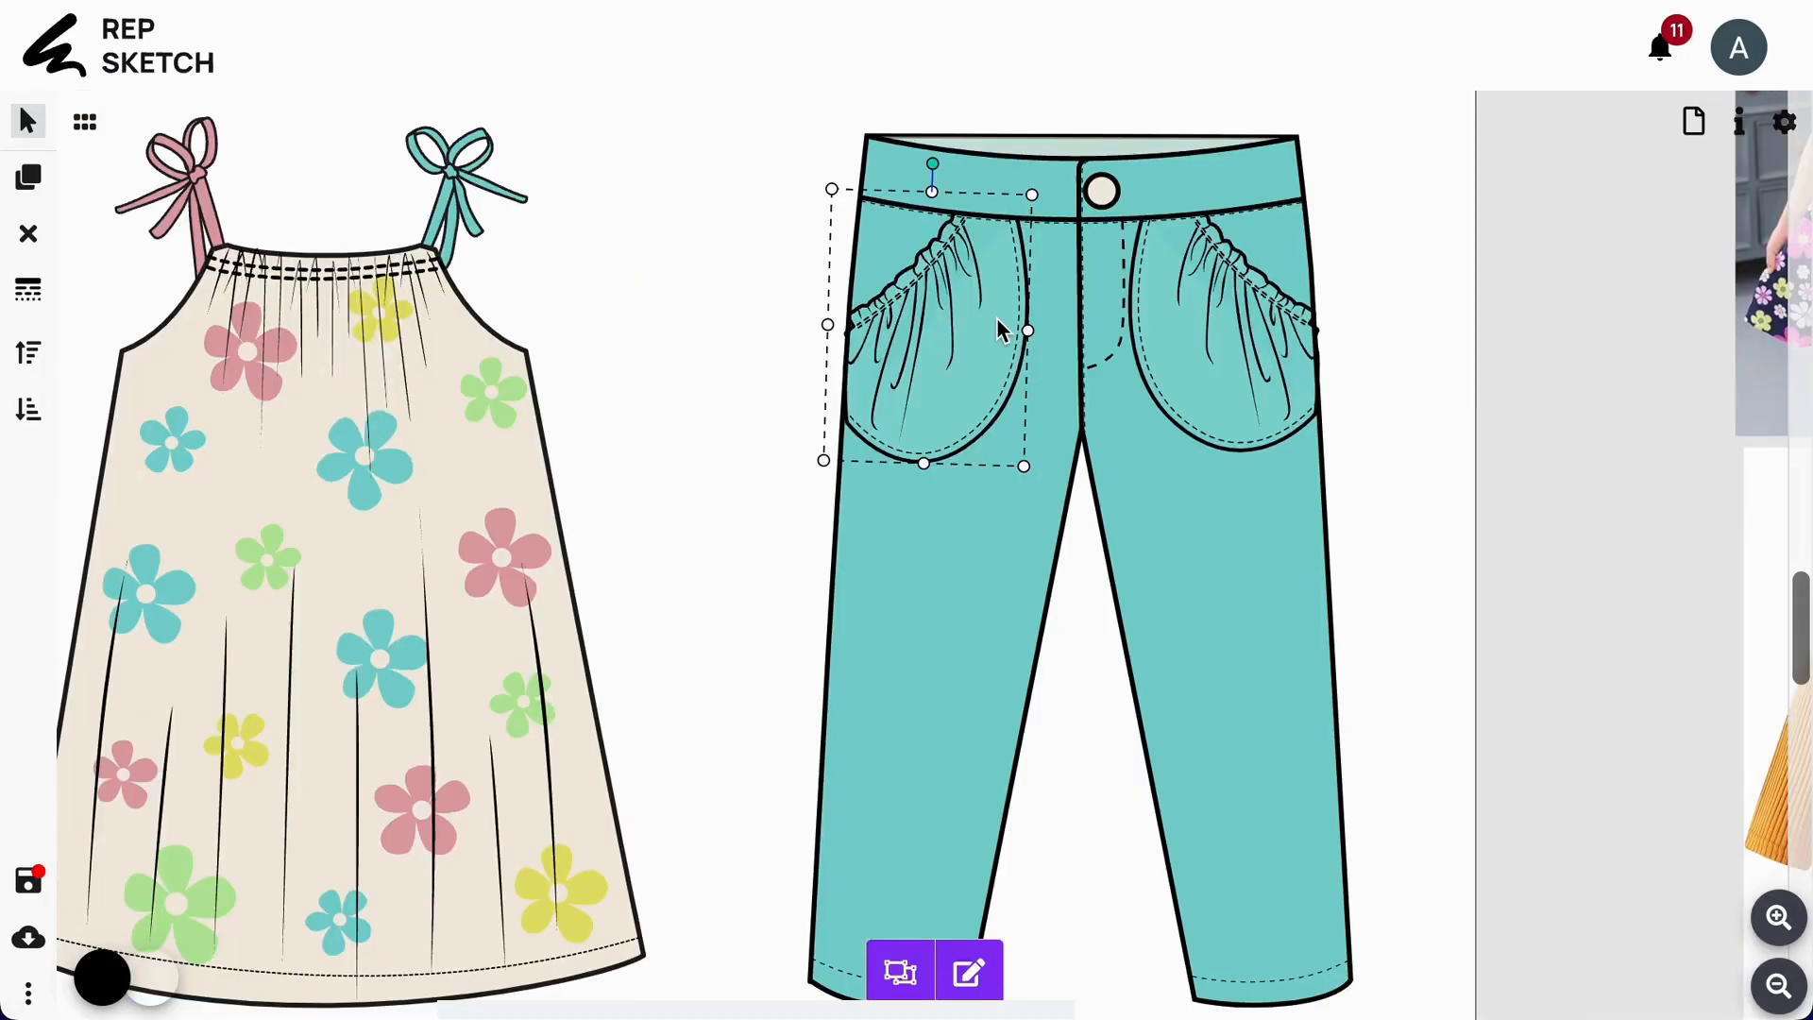
# - Remove the gathered side pockets from the pants and add a round patch pocket component in their place
pyautogui.click(1210, 344)
pyautogui.click(1212, 341)
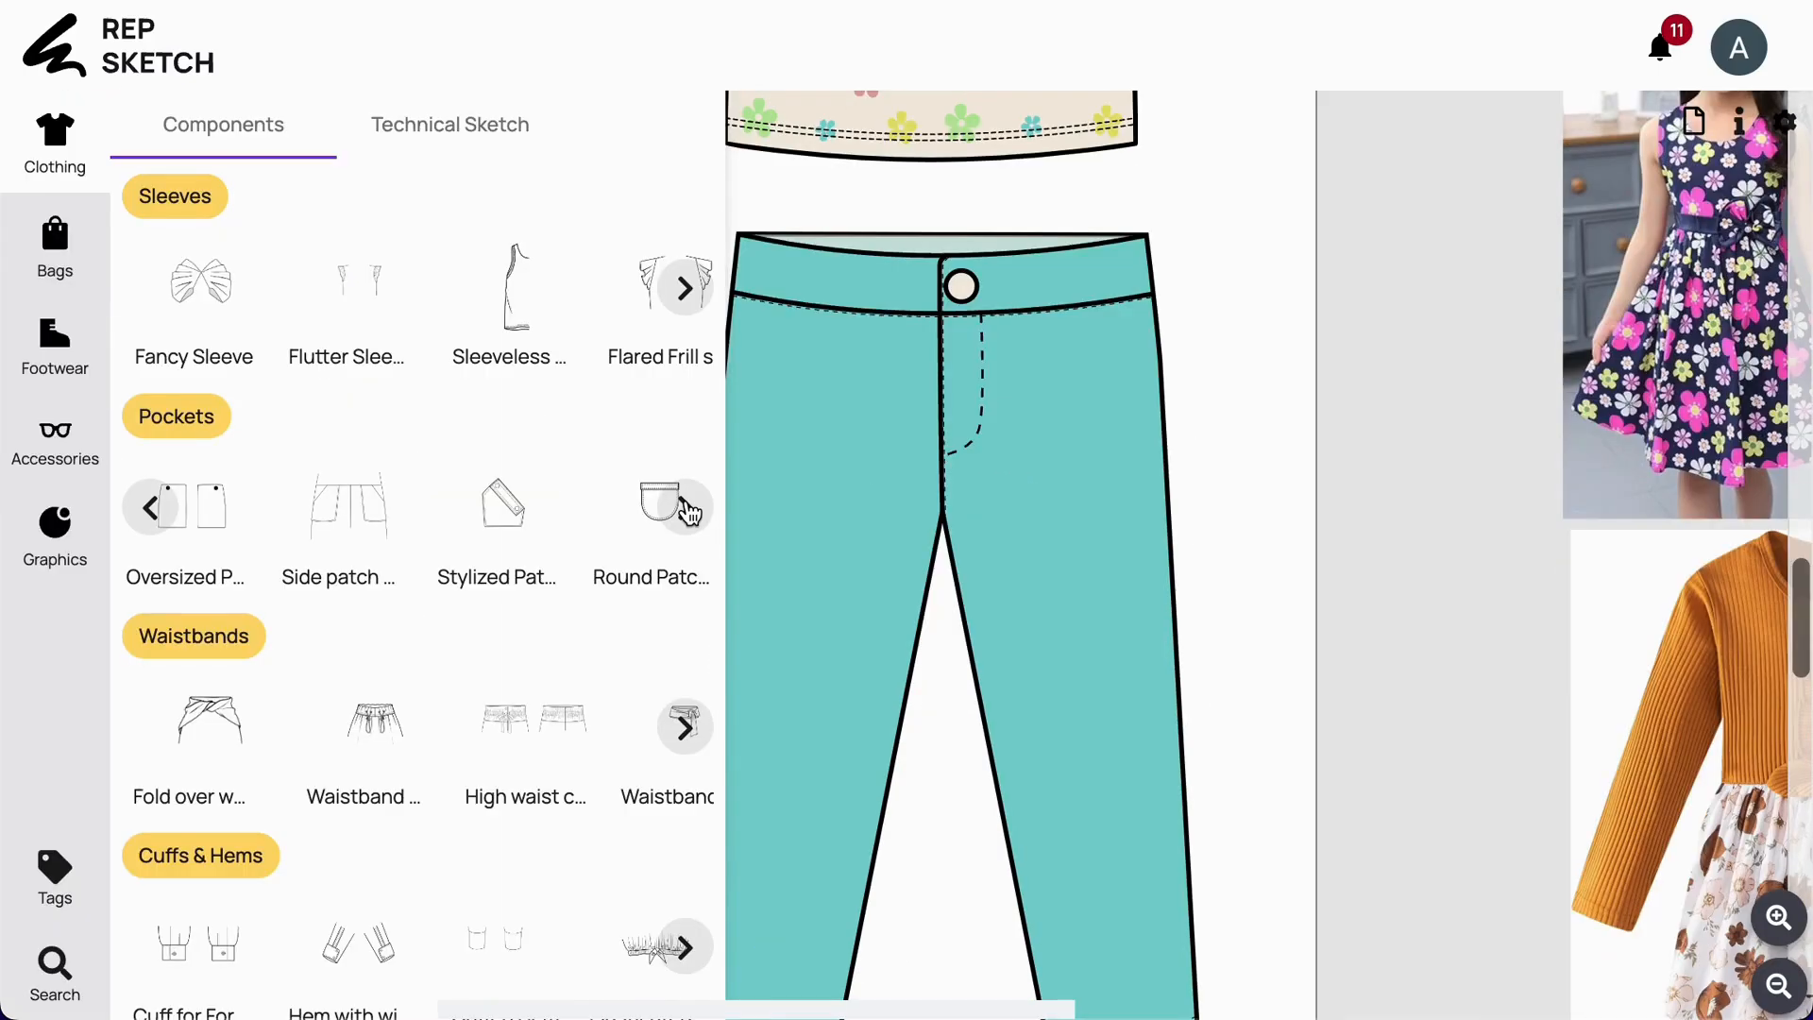
pyautogui.moveTo(631, 517); pyautogui.dragTo(567, 513)
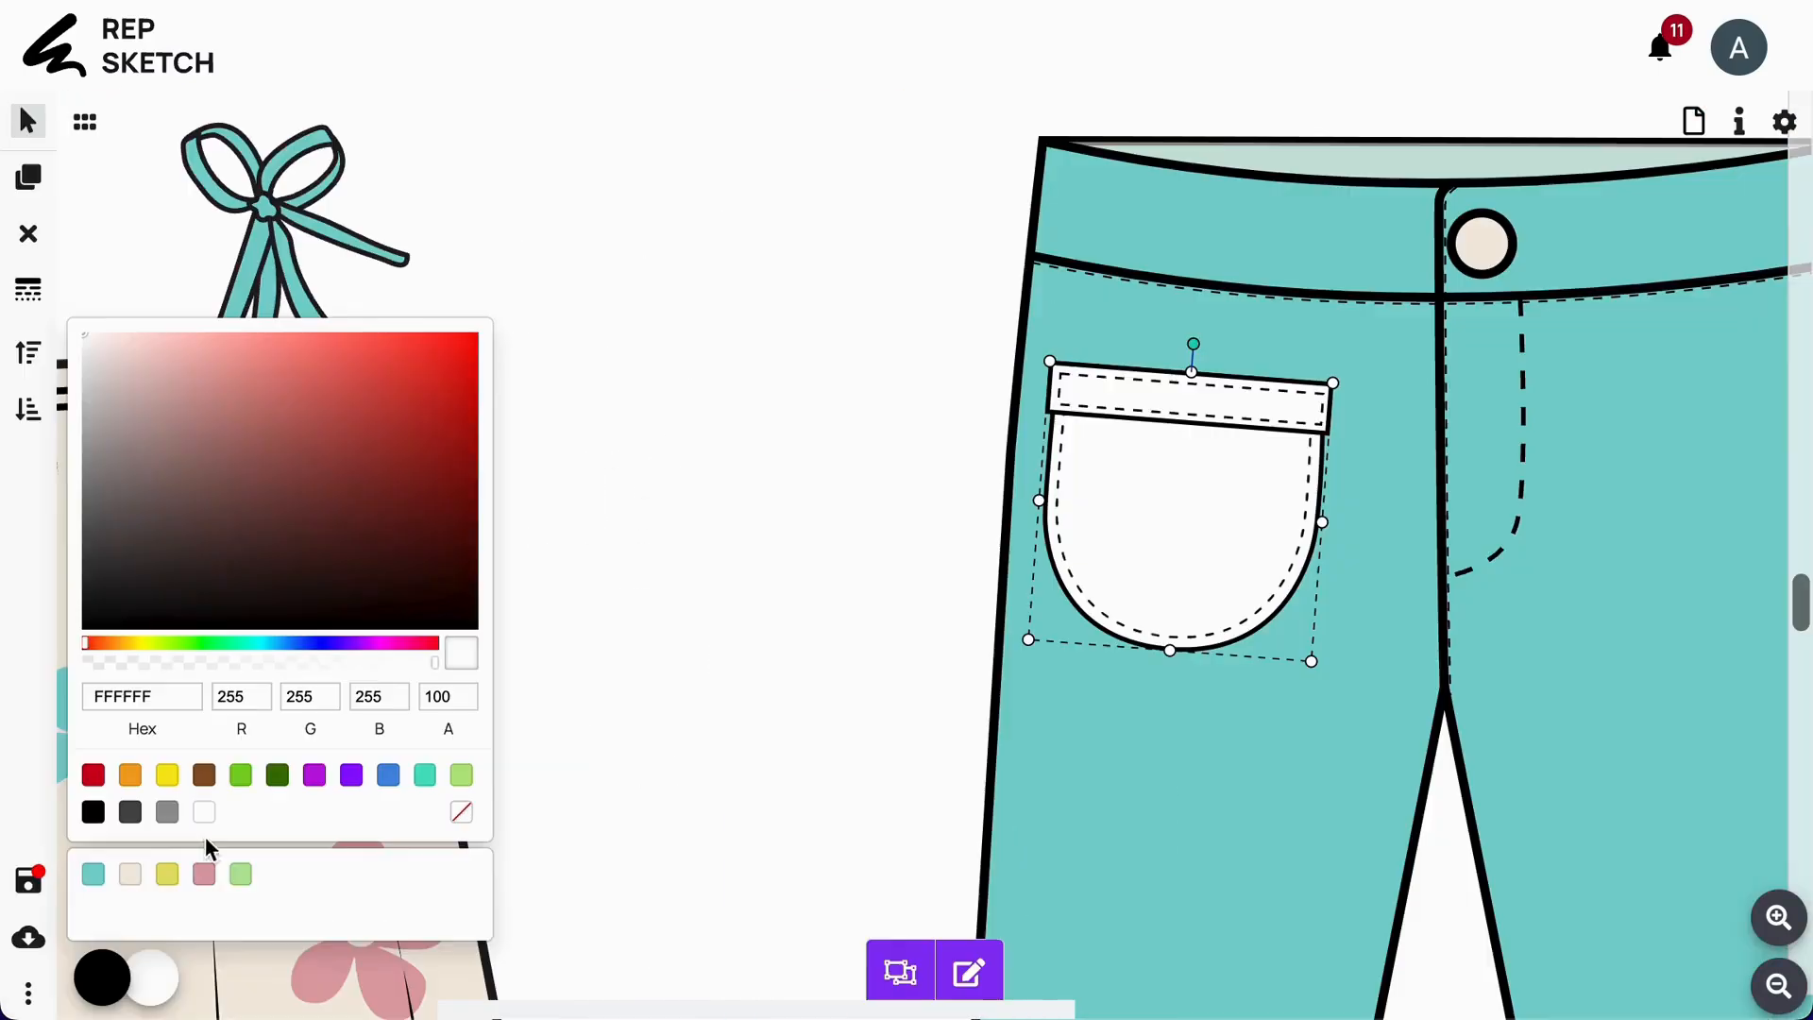
# - Fill the round patch pocket with the palette's cream and cover it with the rotated flower print, spreading single flowers onto the flap
pyautogui.click(129, 875)
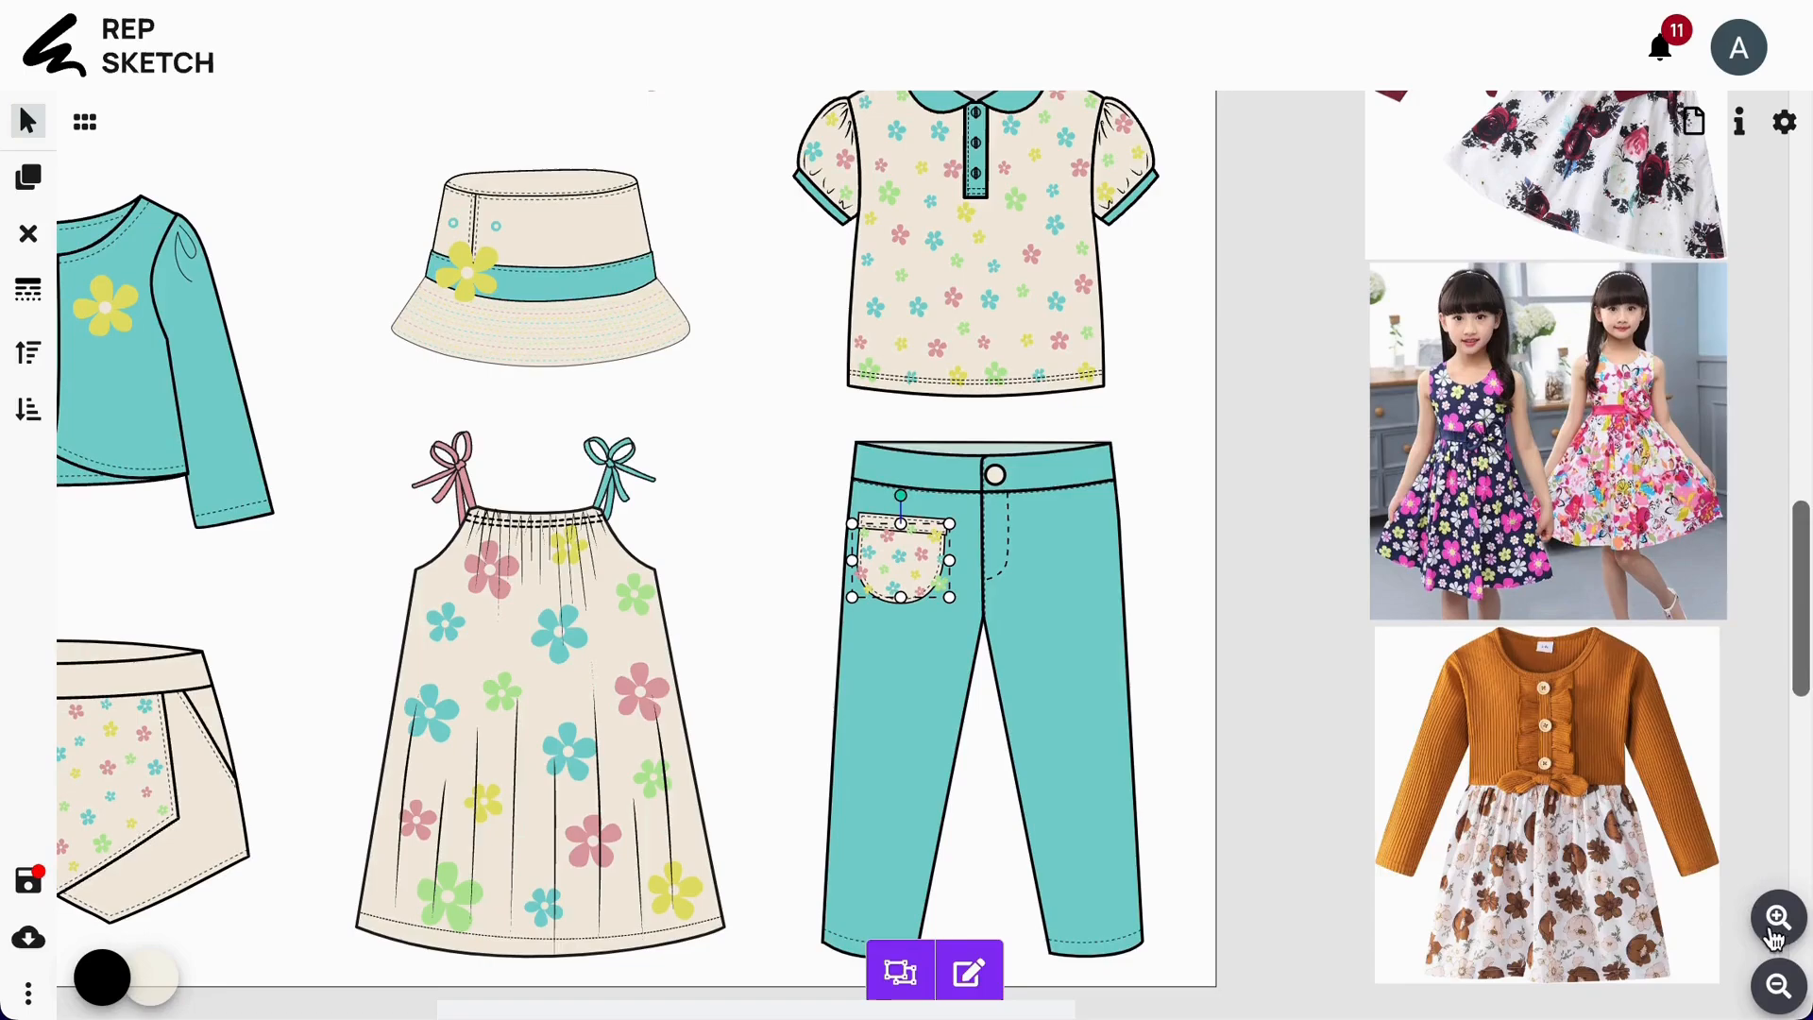
pyautogui.click(1775, 933)
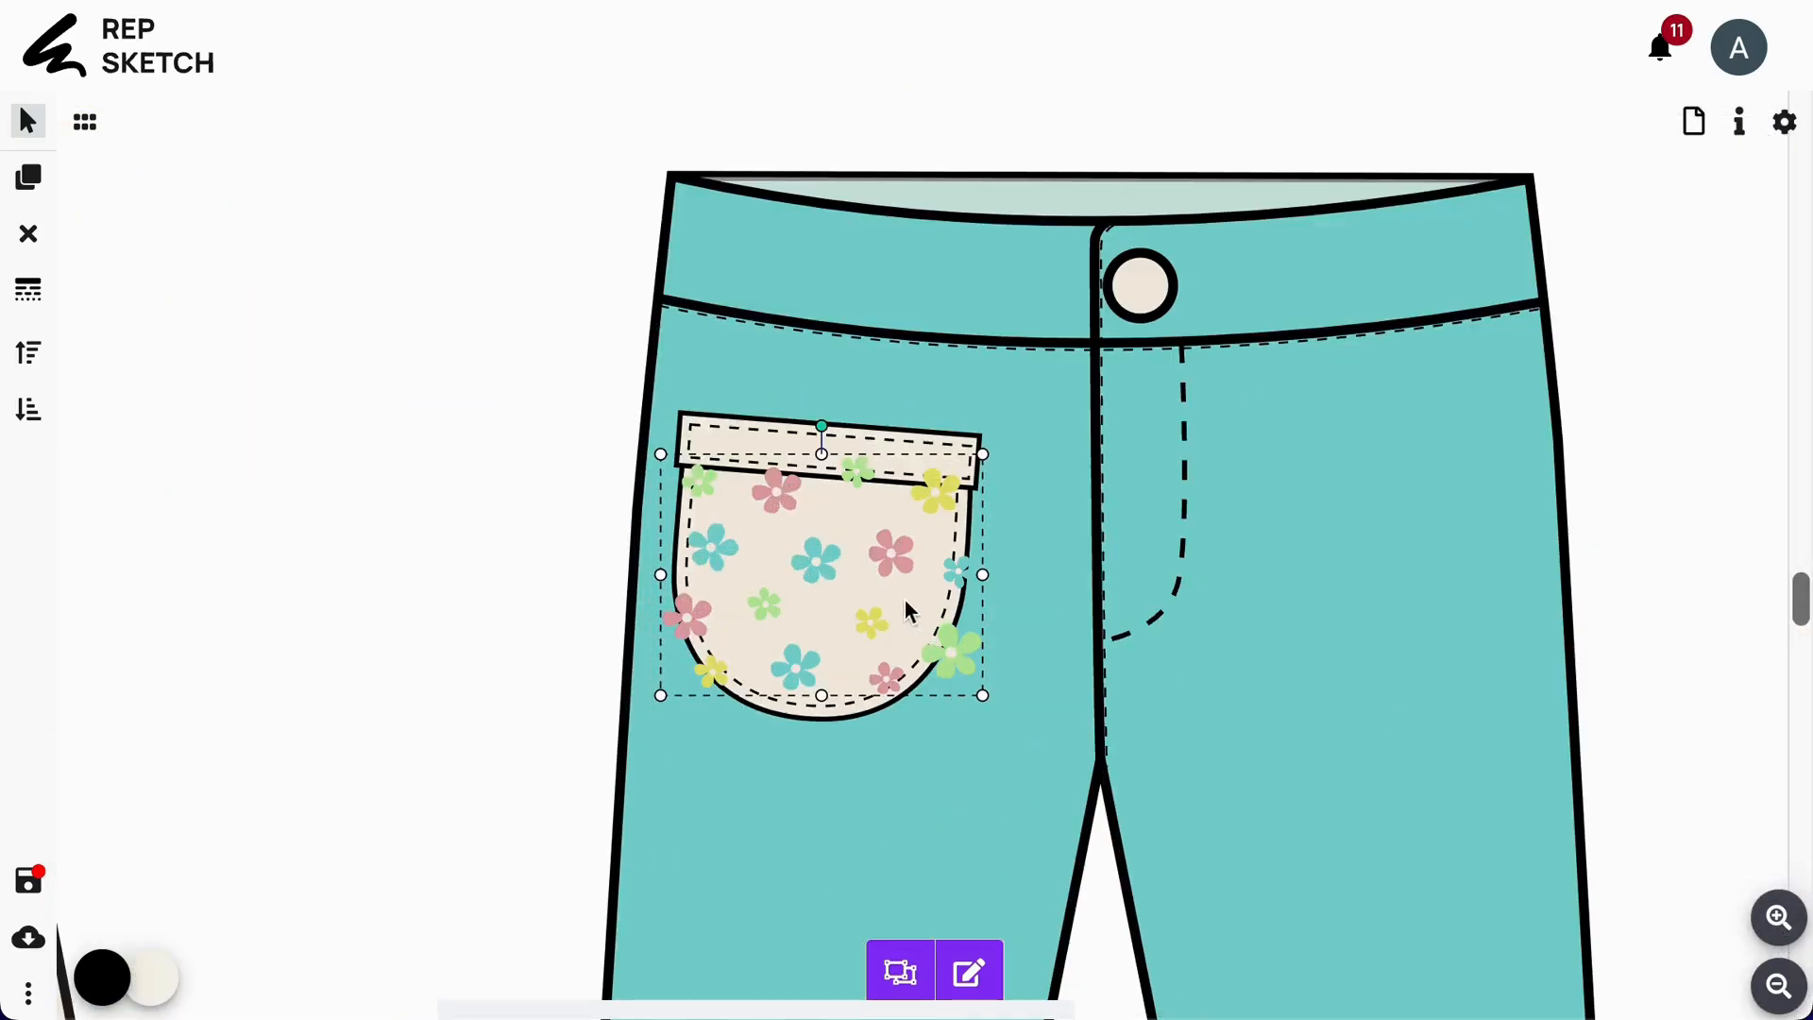
pyautogui.moveTo(935, 496); pyautogui.dragTo(936, 493)
pyautogui.moveTo(822, 424); pyautogui.dragTo(518, 528)
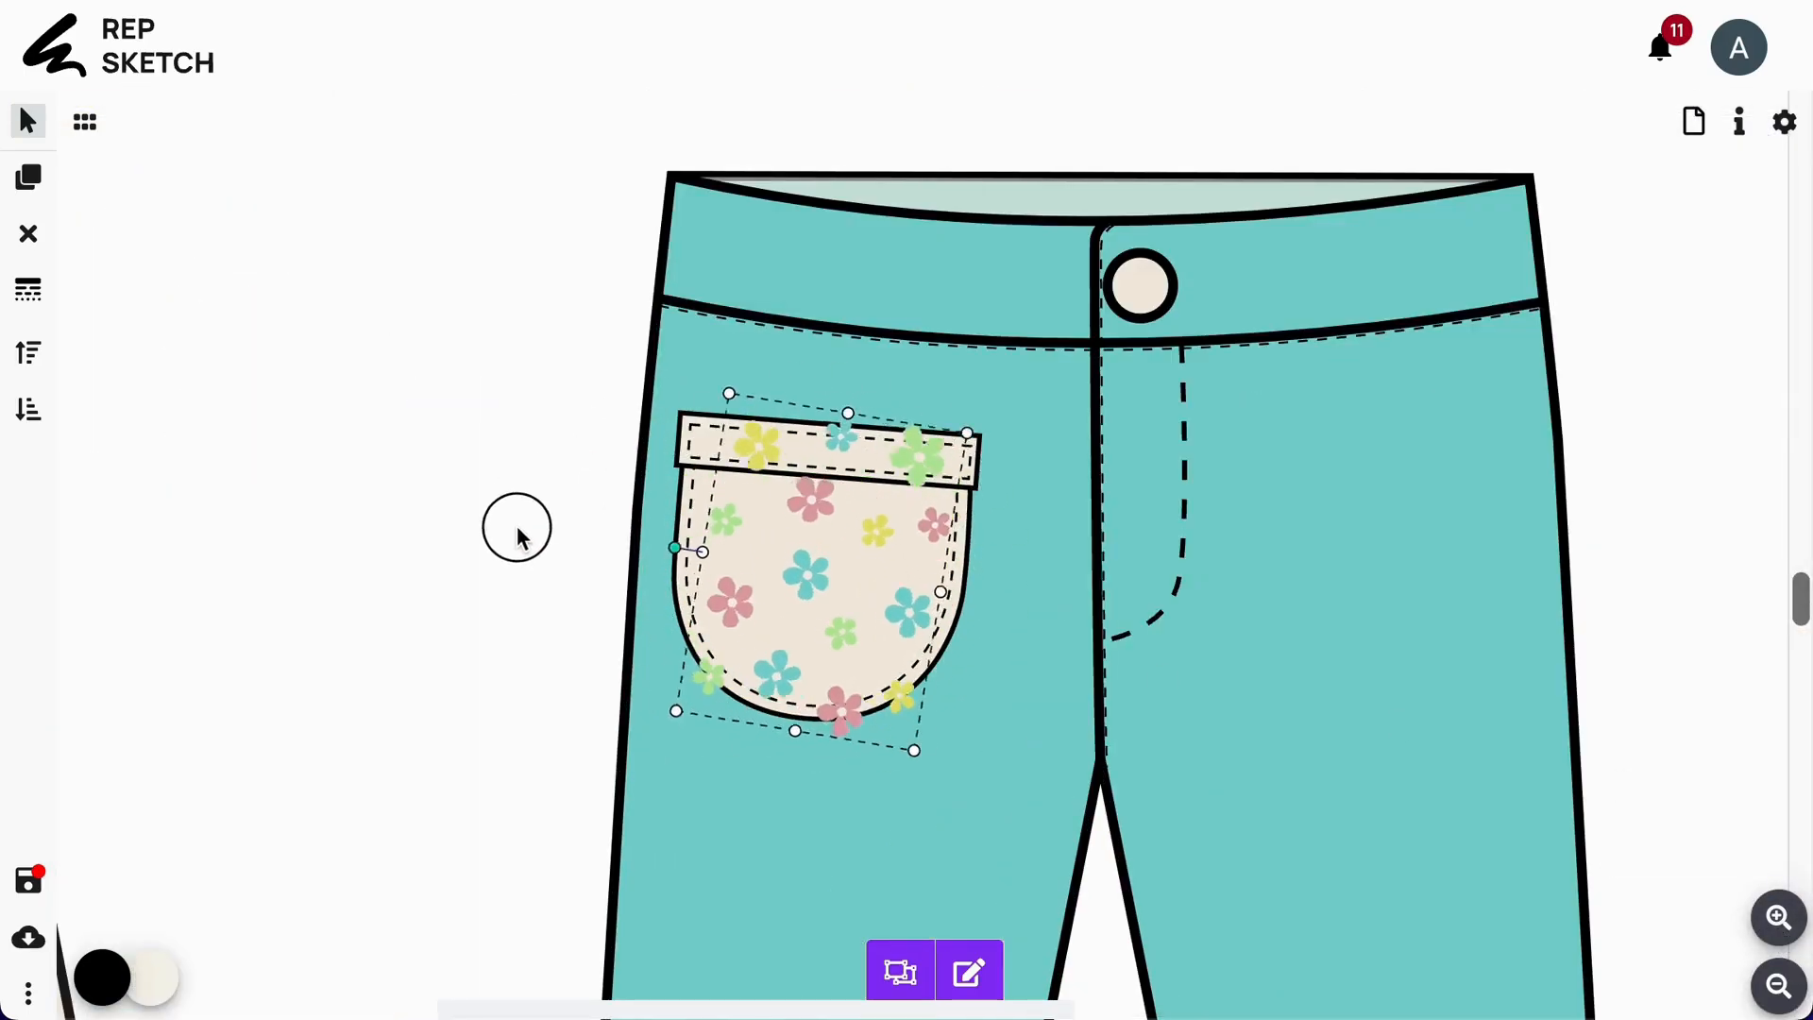
pyautogui.moveTo(495, 579); pyautogui.dragTo(444, 601)
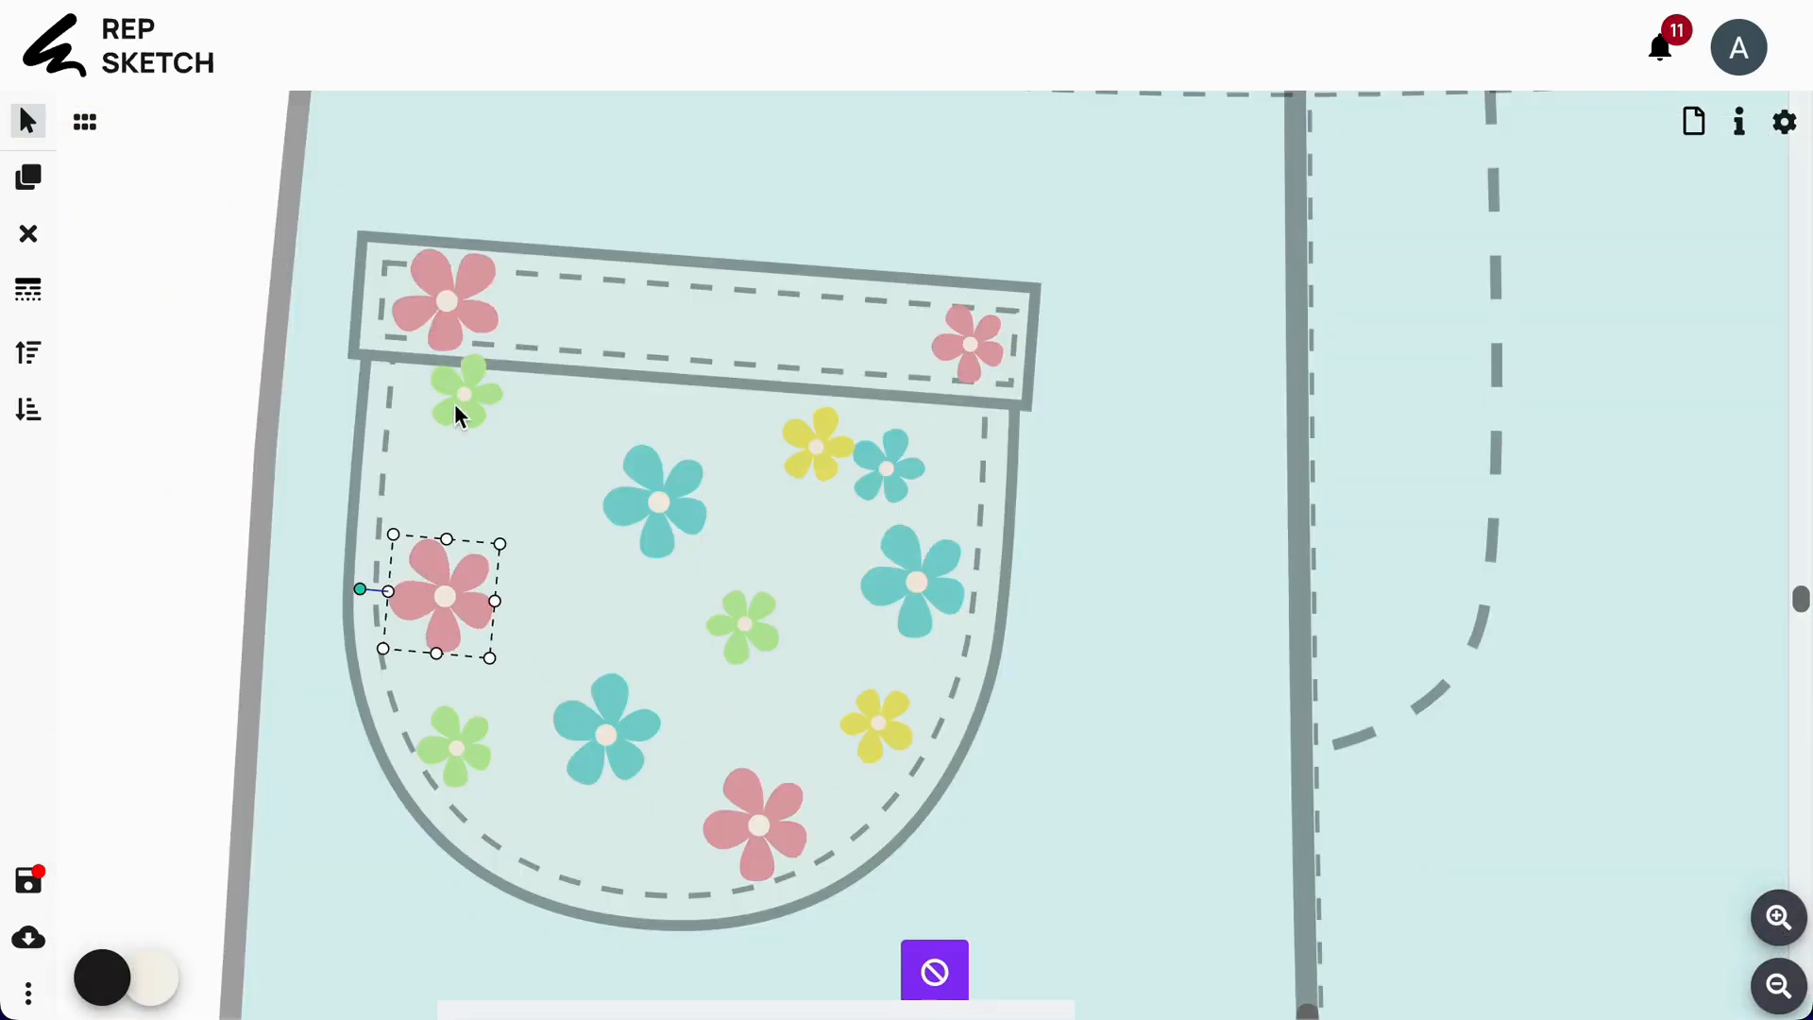
pyautogui.moveTo(459, 408); pyautogui.dragTo(623, 335)
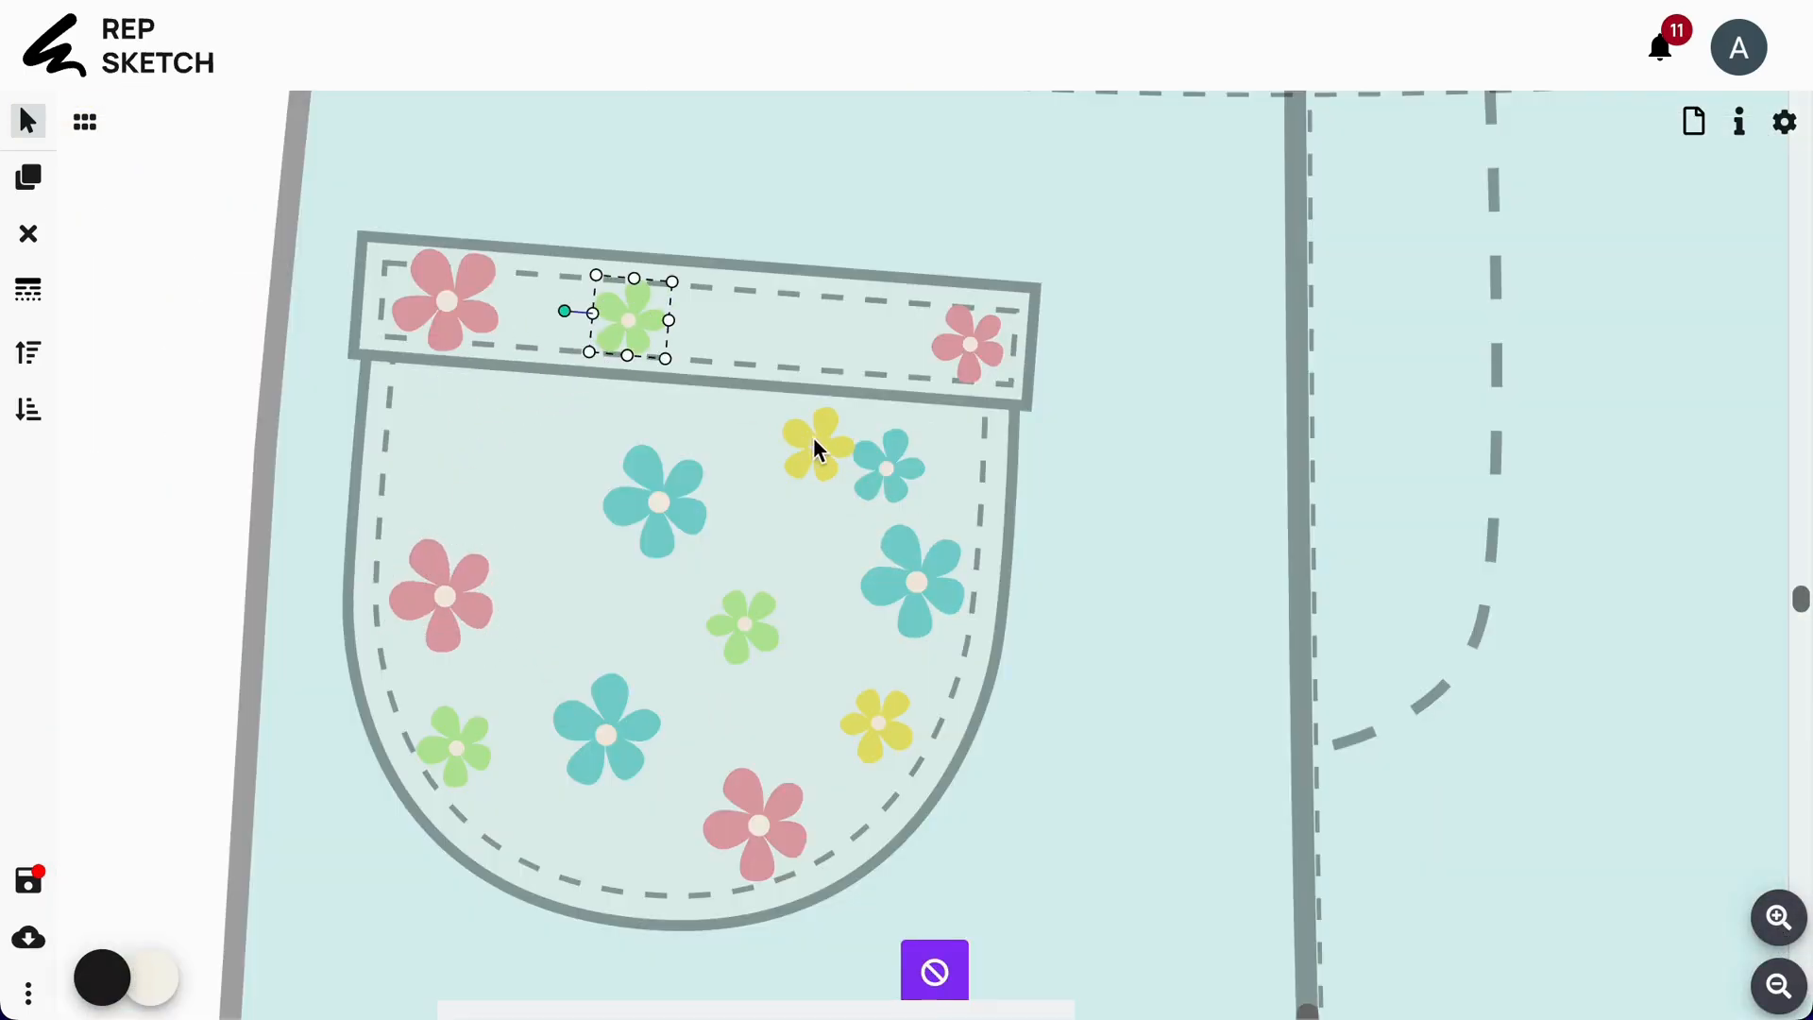
pyautogui.moveTo(814, 452); pyautogui.dragTo(802, 316)
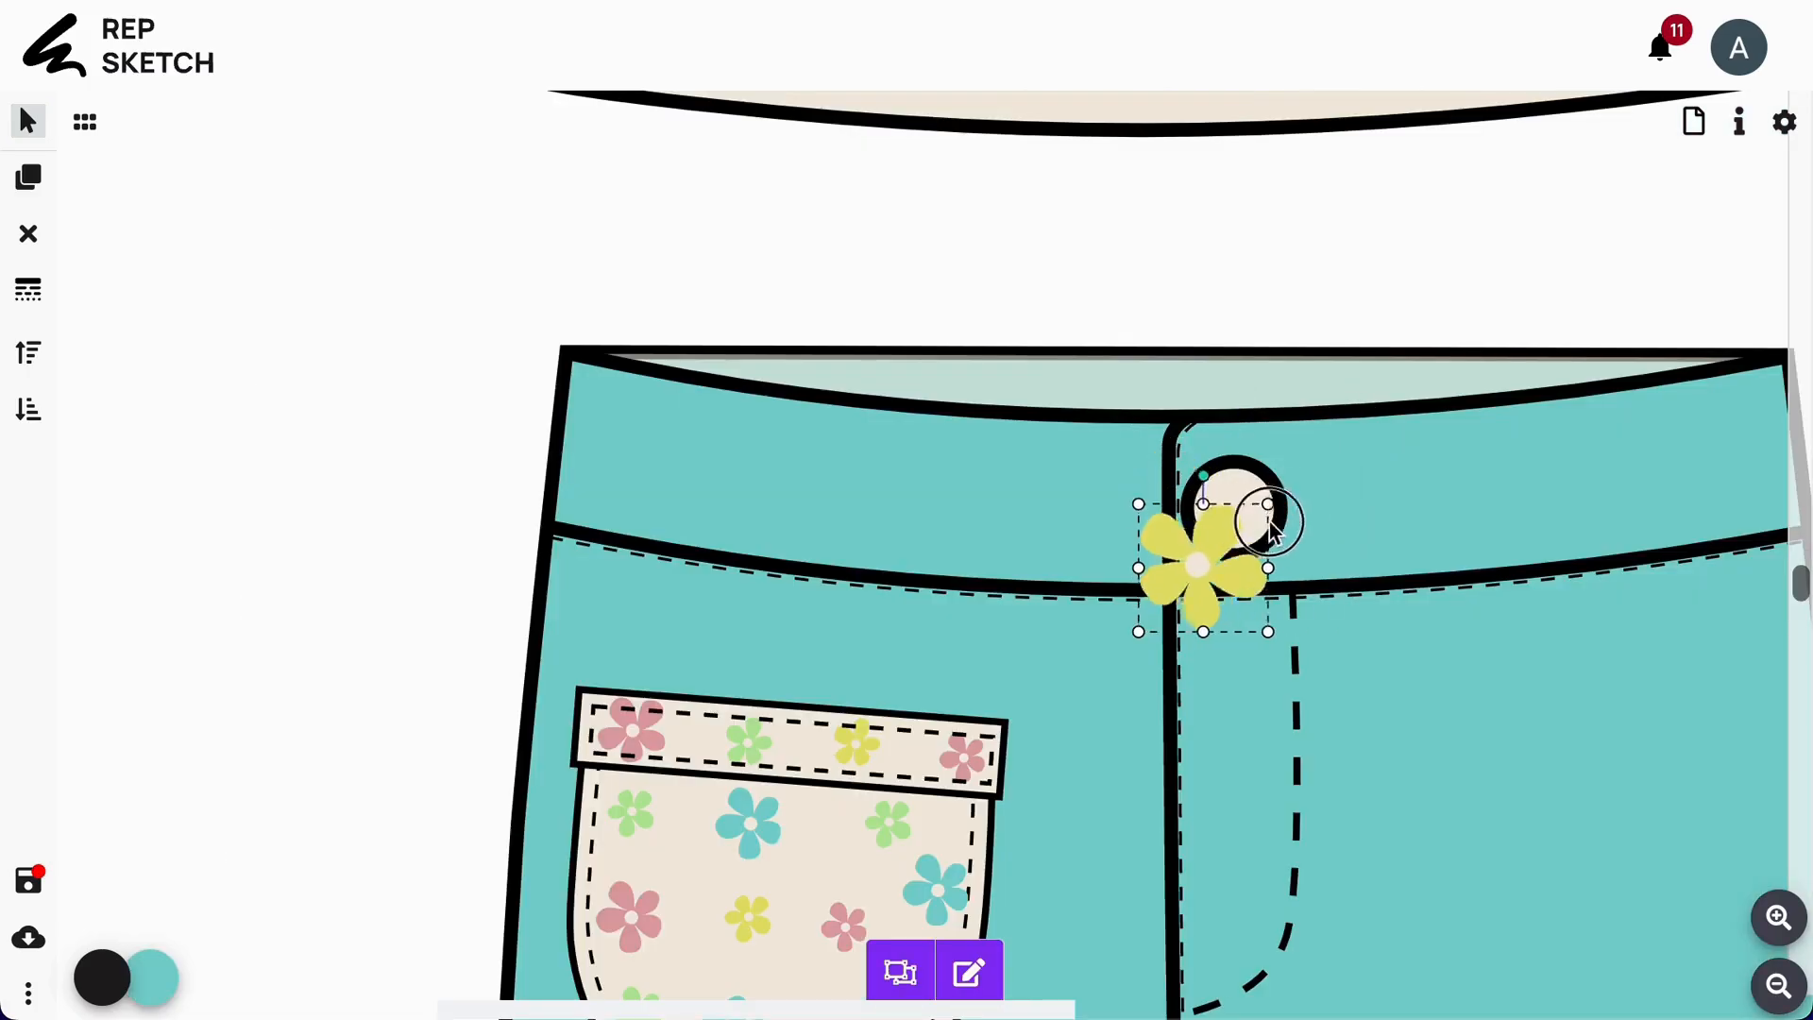
# - Place a yellow flower on the pants' waist button and set the button's outline to the palette's cream
pyautogui.moveTo(1226, 573); pyautogui.dragTo(1259, 513)
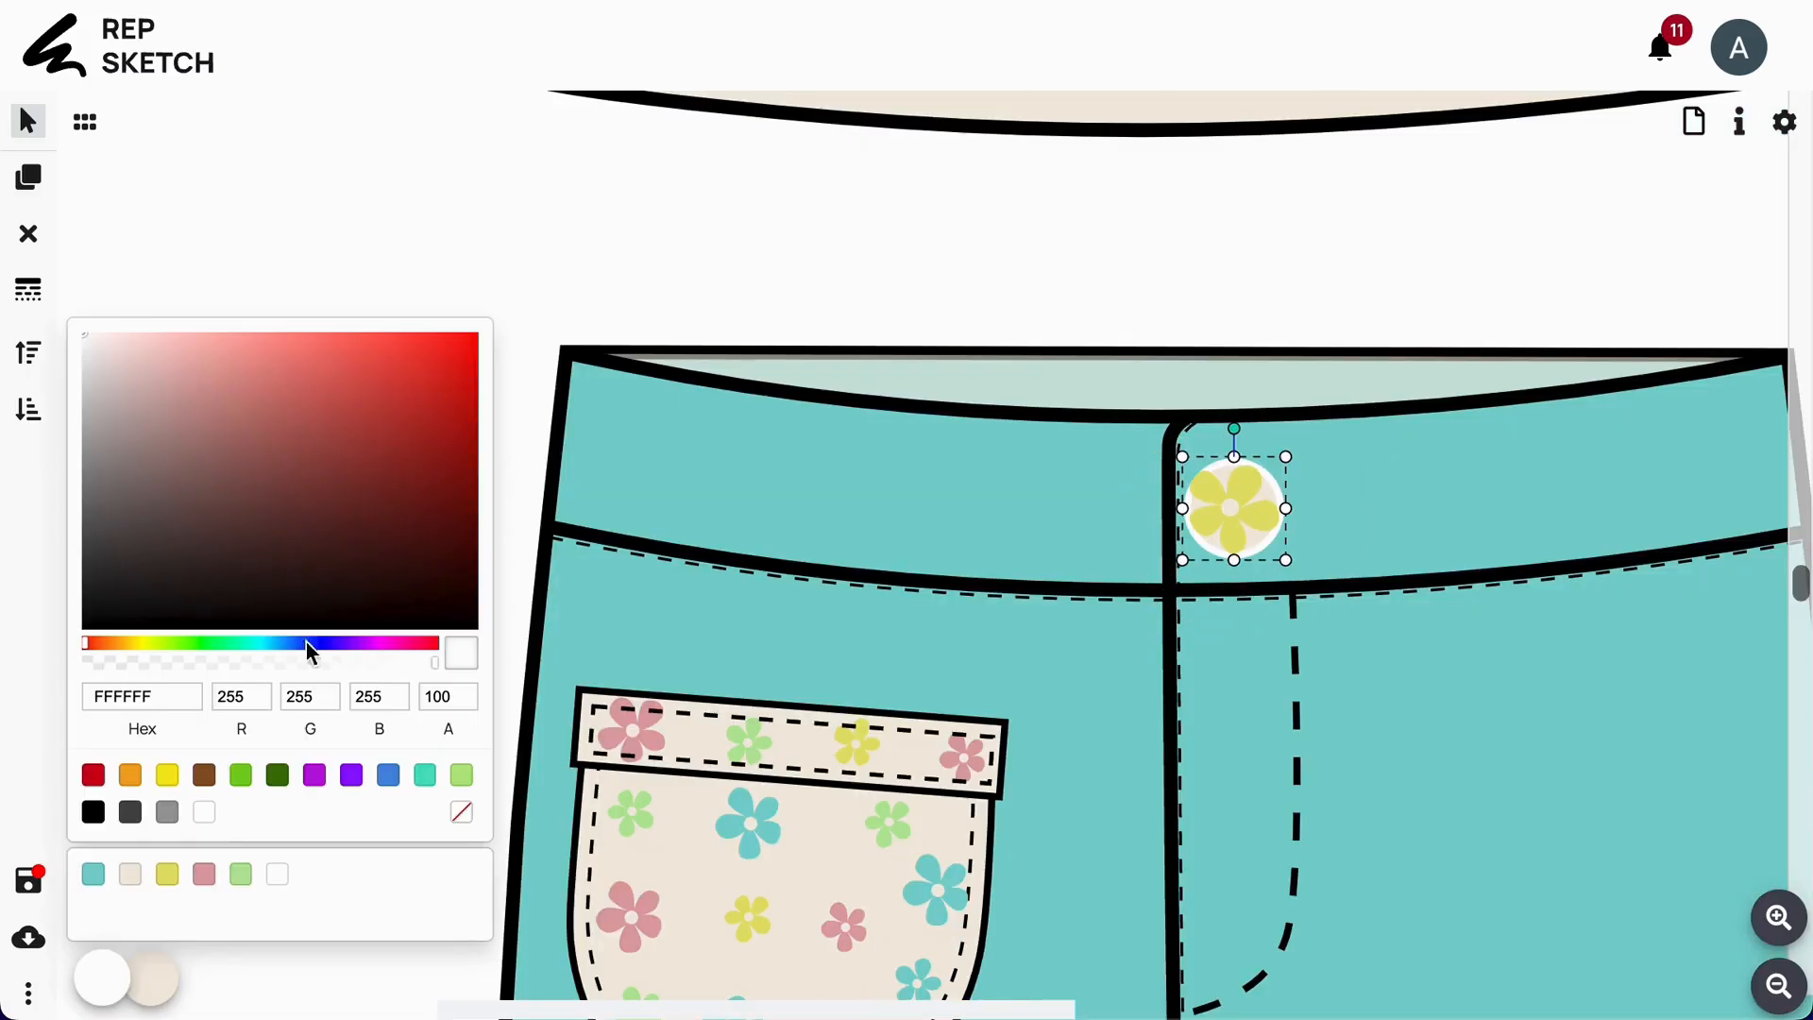
pyautogui.click(132, 877)
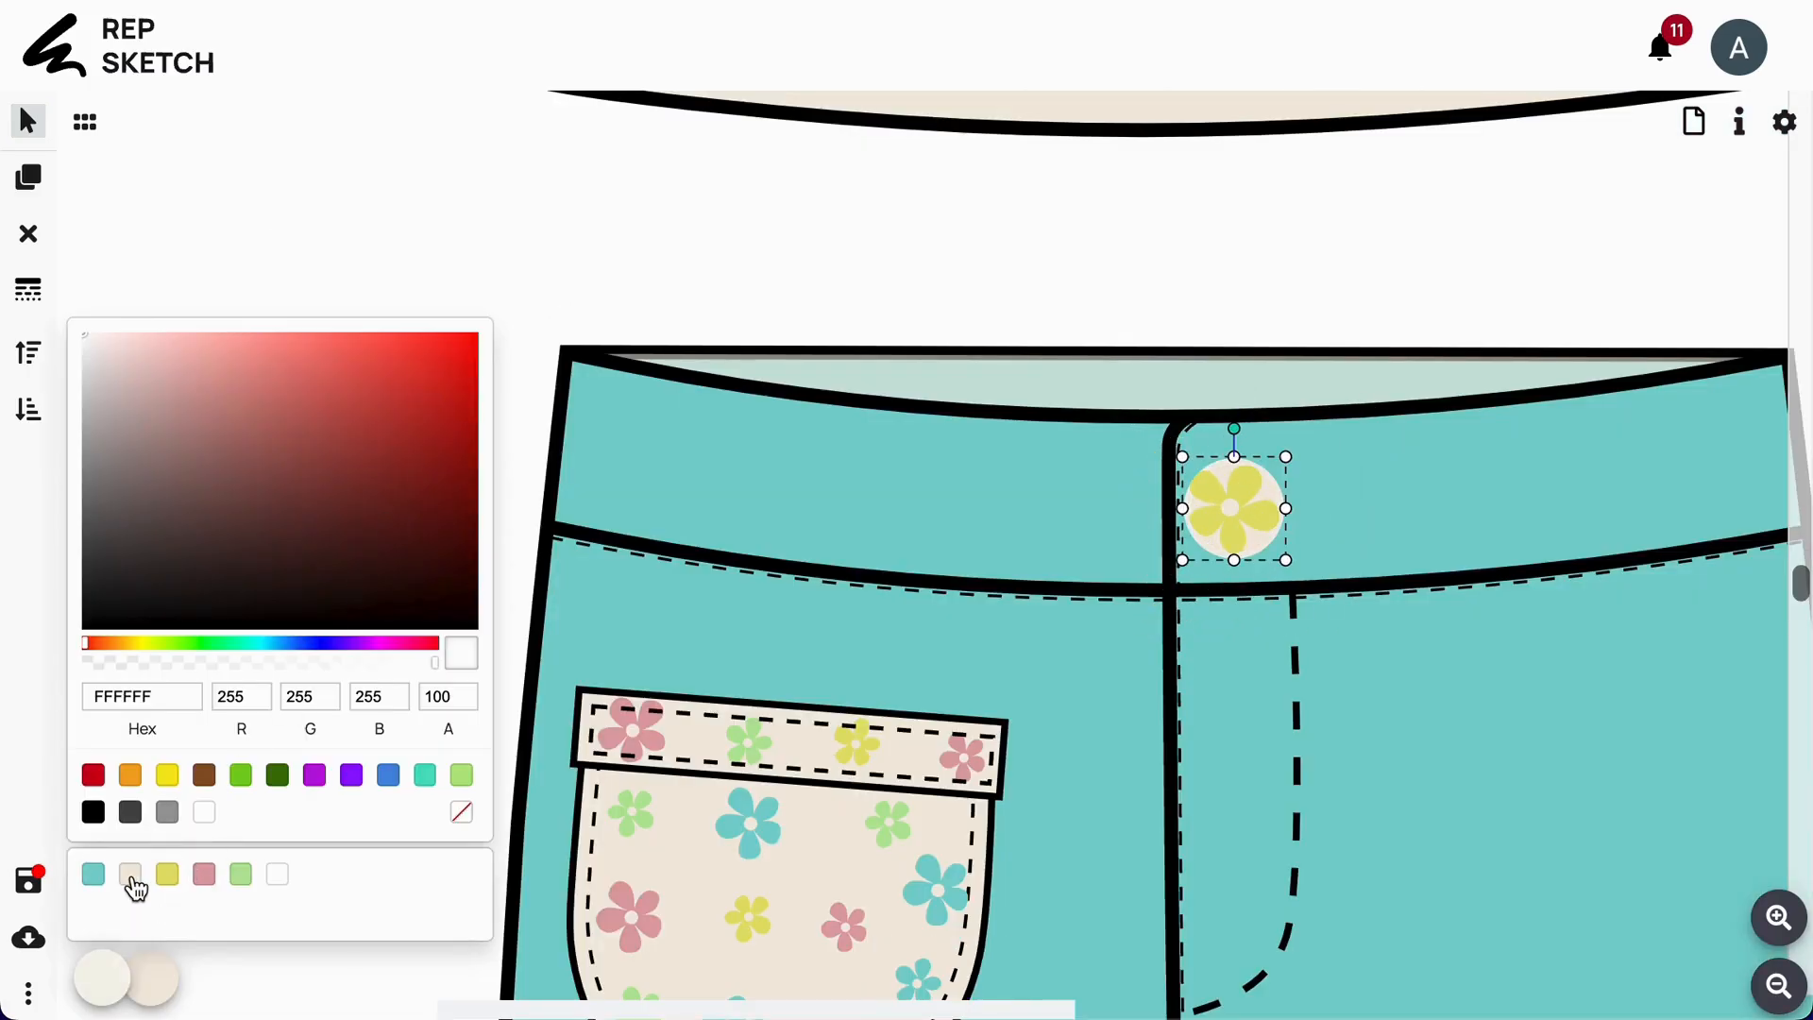
pyautogui.click(655, 203)
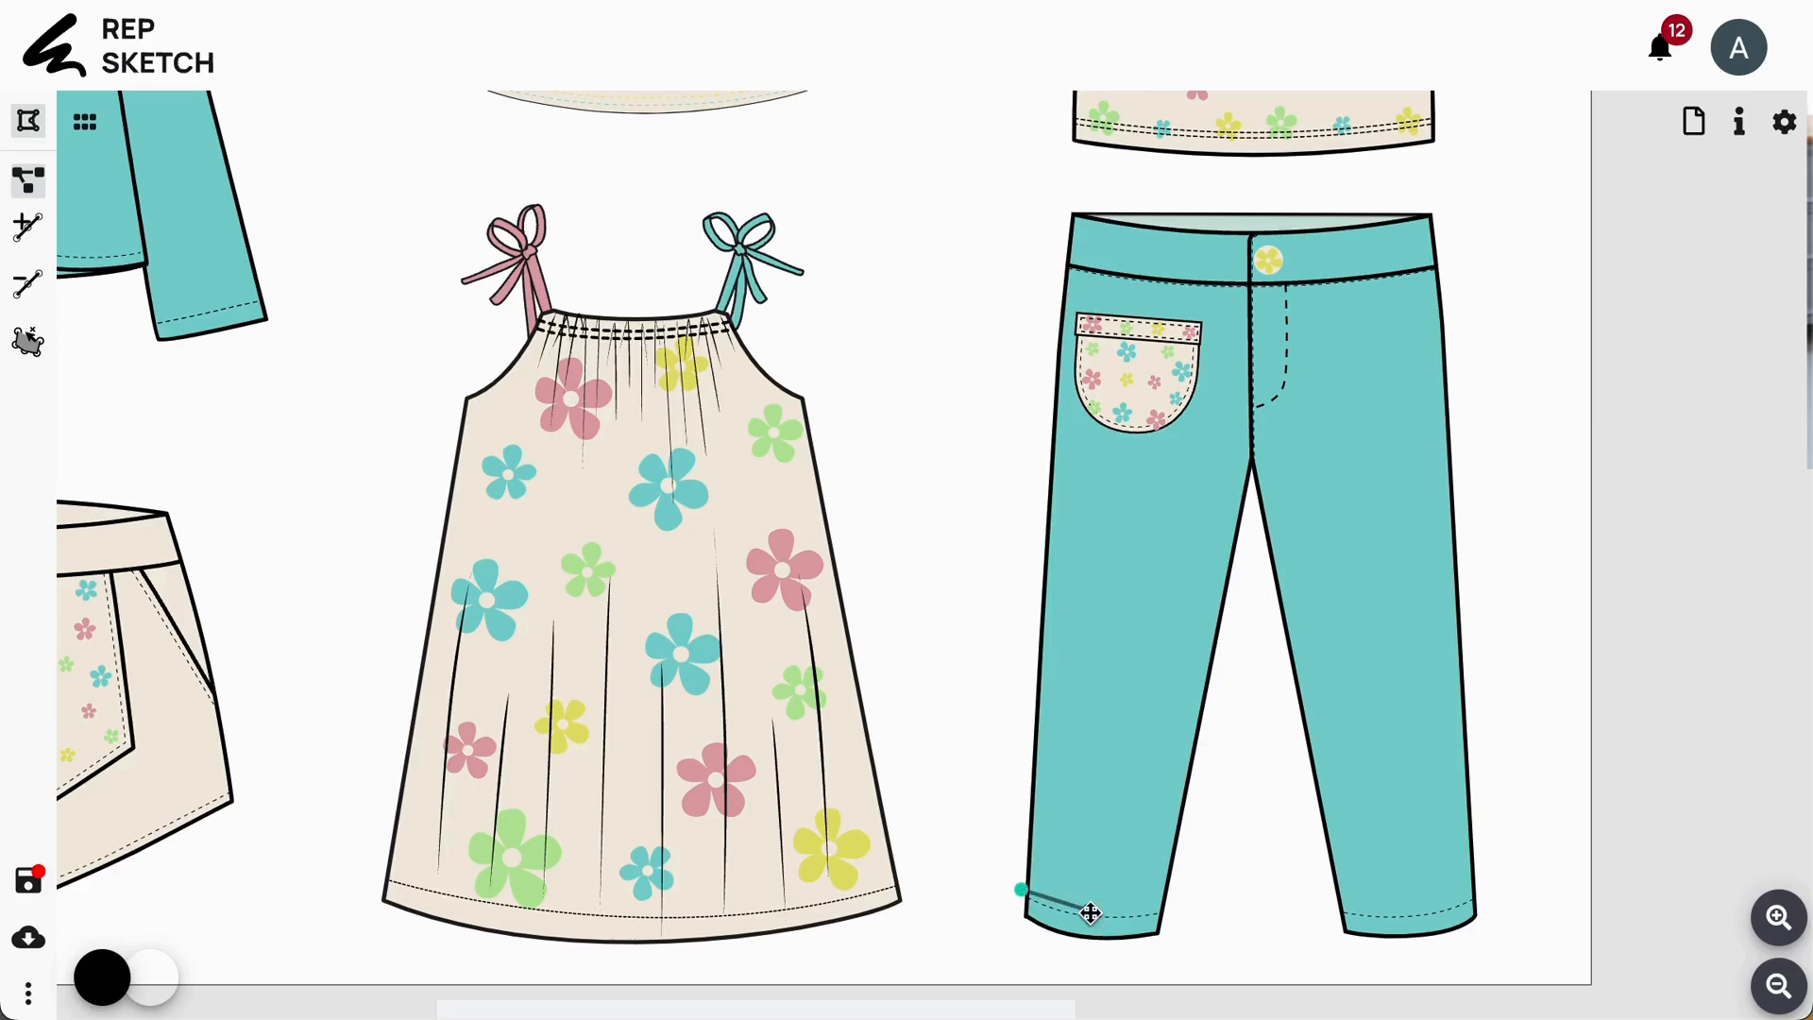
# - Draw a closed turn-up cuff shape over the hem of the leg below the patch pocket and fill it with the palette's cream
pyautogui.click(1090, 911)
pyautogui.click(1168, 905)
pyautogui.click(1161, 933)
pyautogui.click(1087, 939)
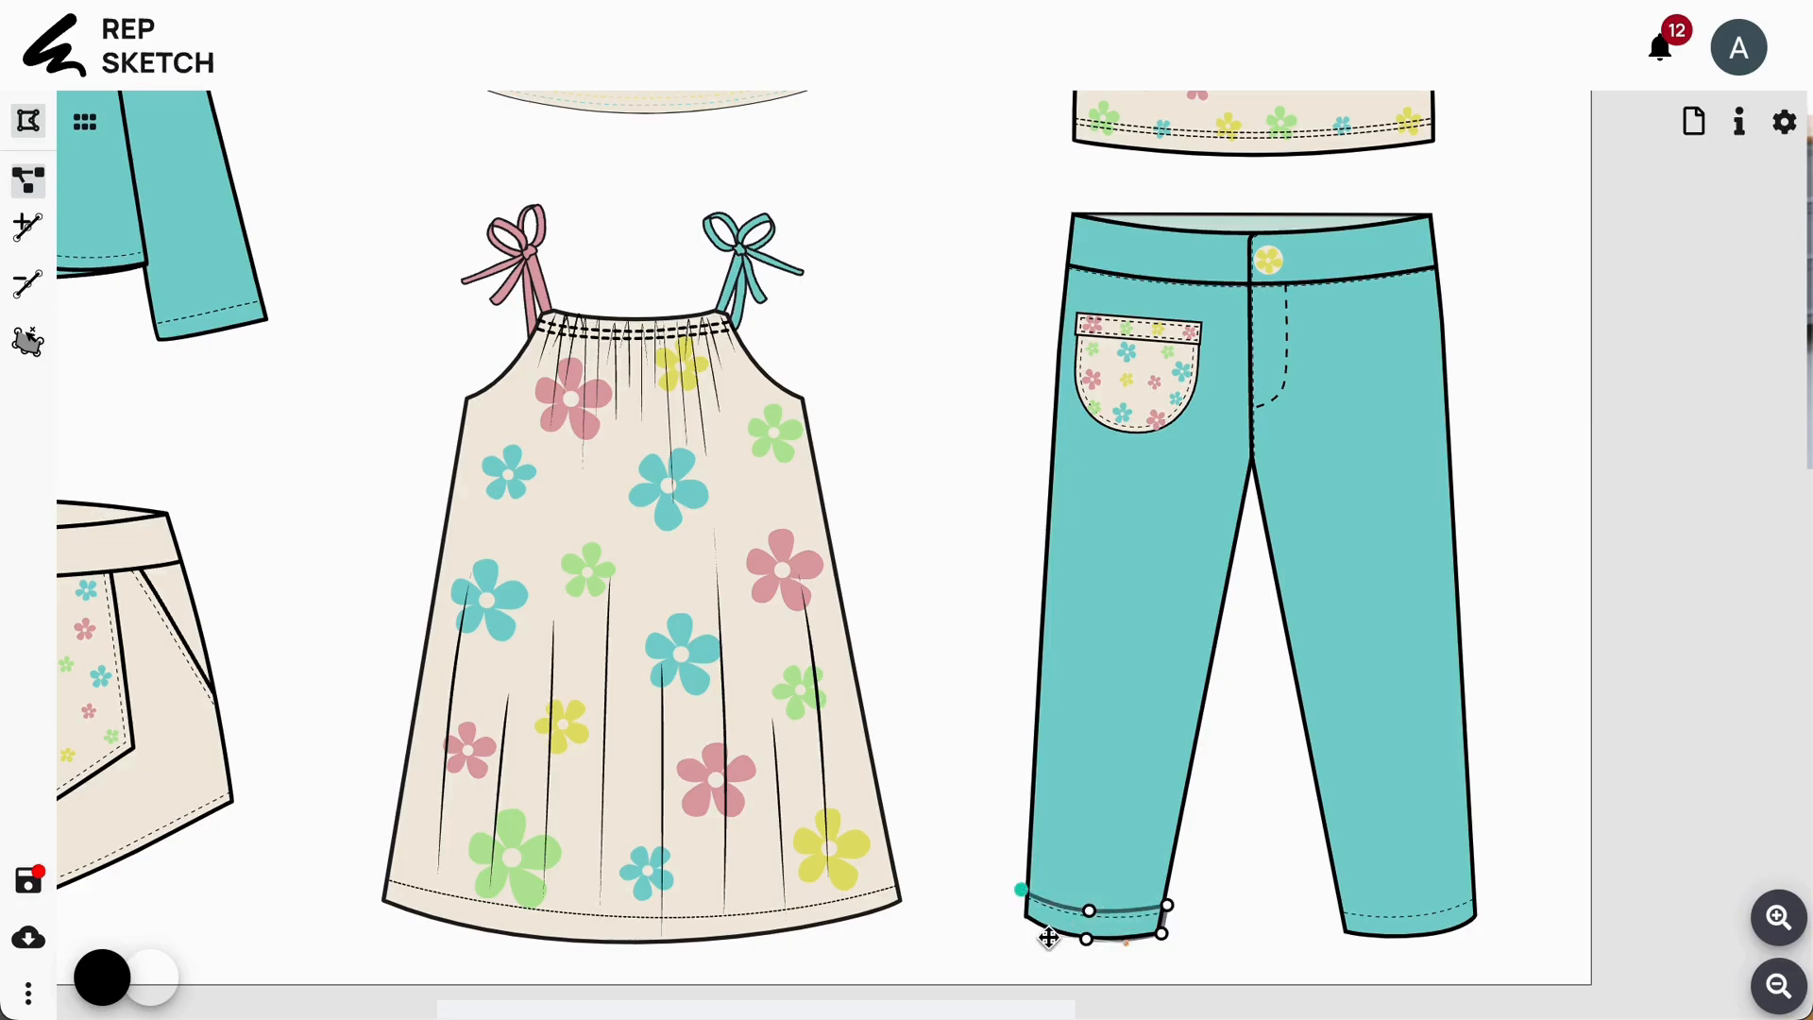
pyautogui.click(1021, 893)
pyautogui.click(130, 874)
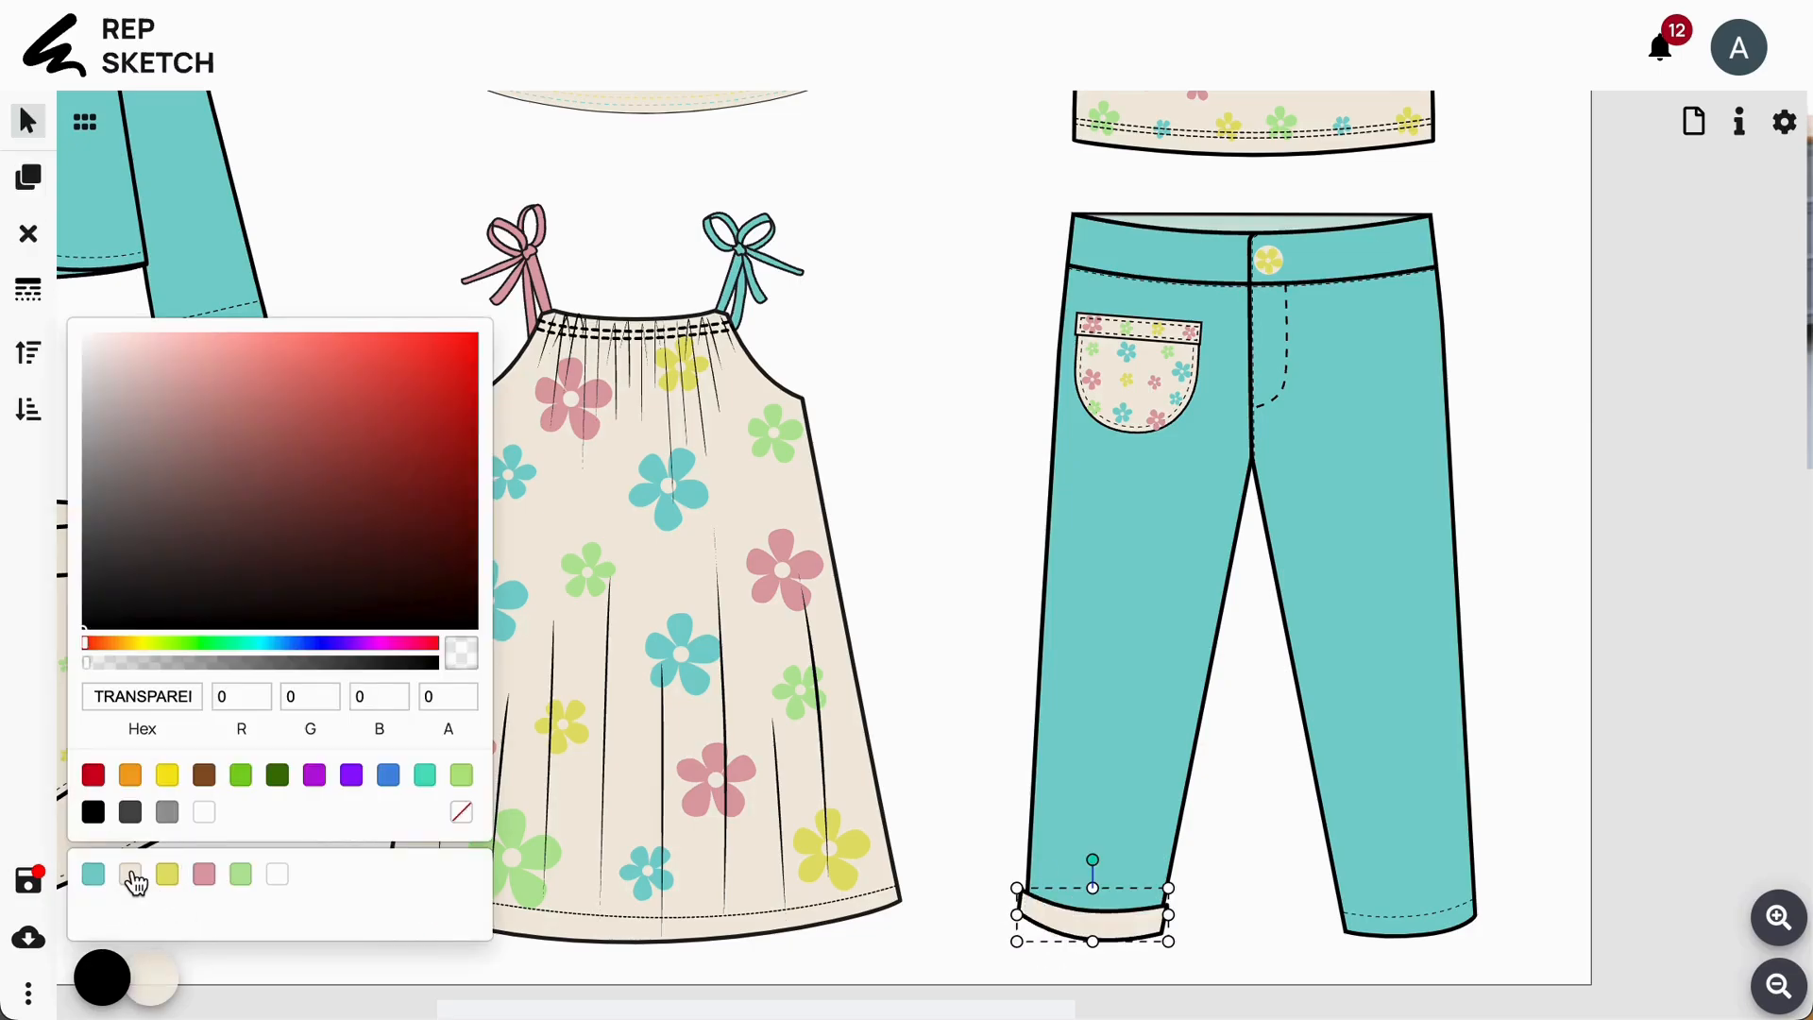
pyautogui.click(948, 736)
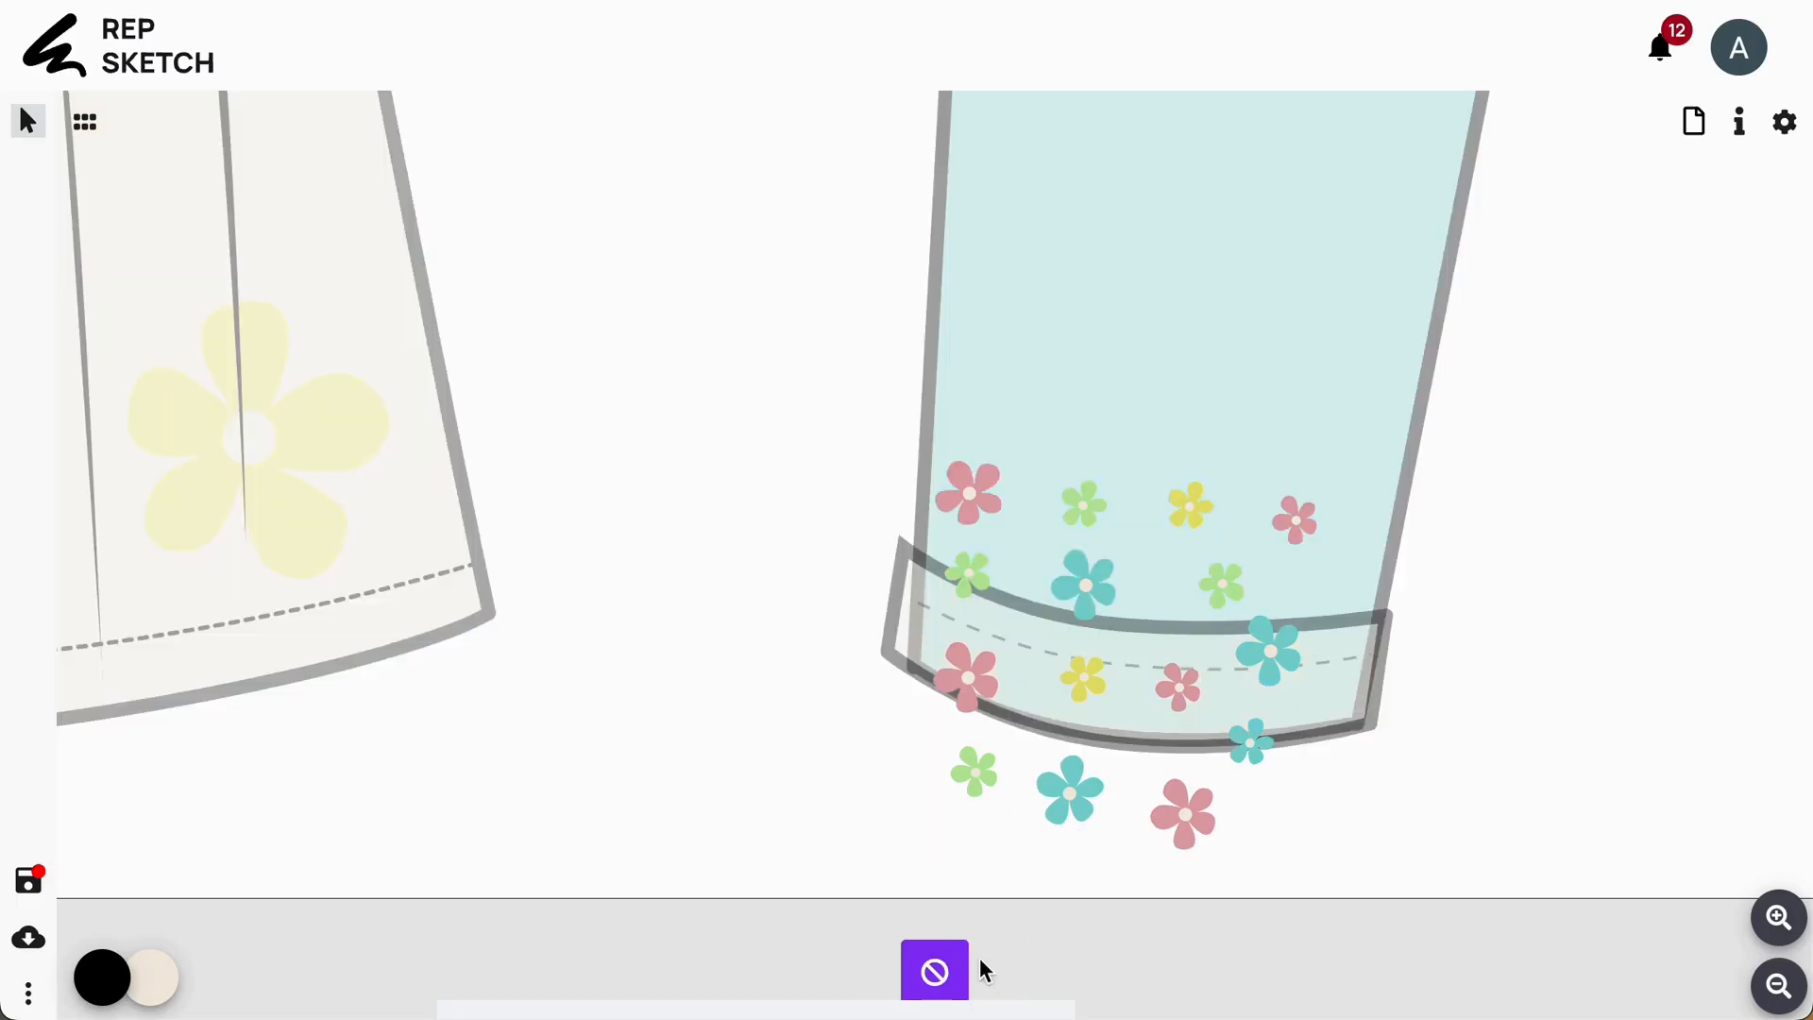
# - Arrange single flowers of the print along the pants cuff, remove the surplus ones, and select the finished cuff
pyautogui.moveTo(964, 668); pyautogui.dragTo(1007, 676)
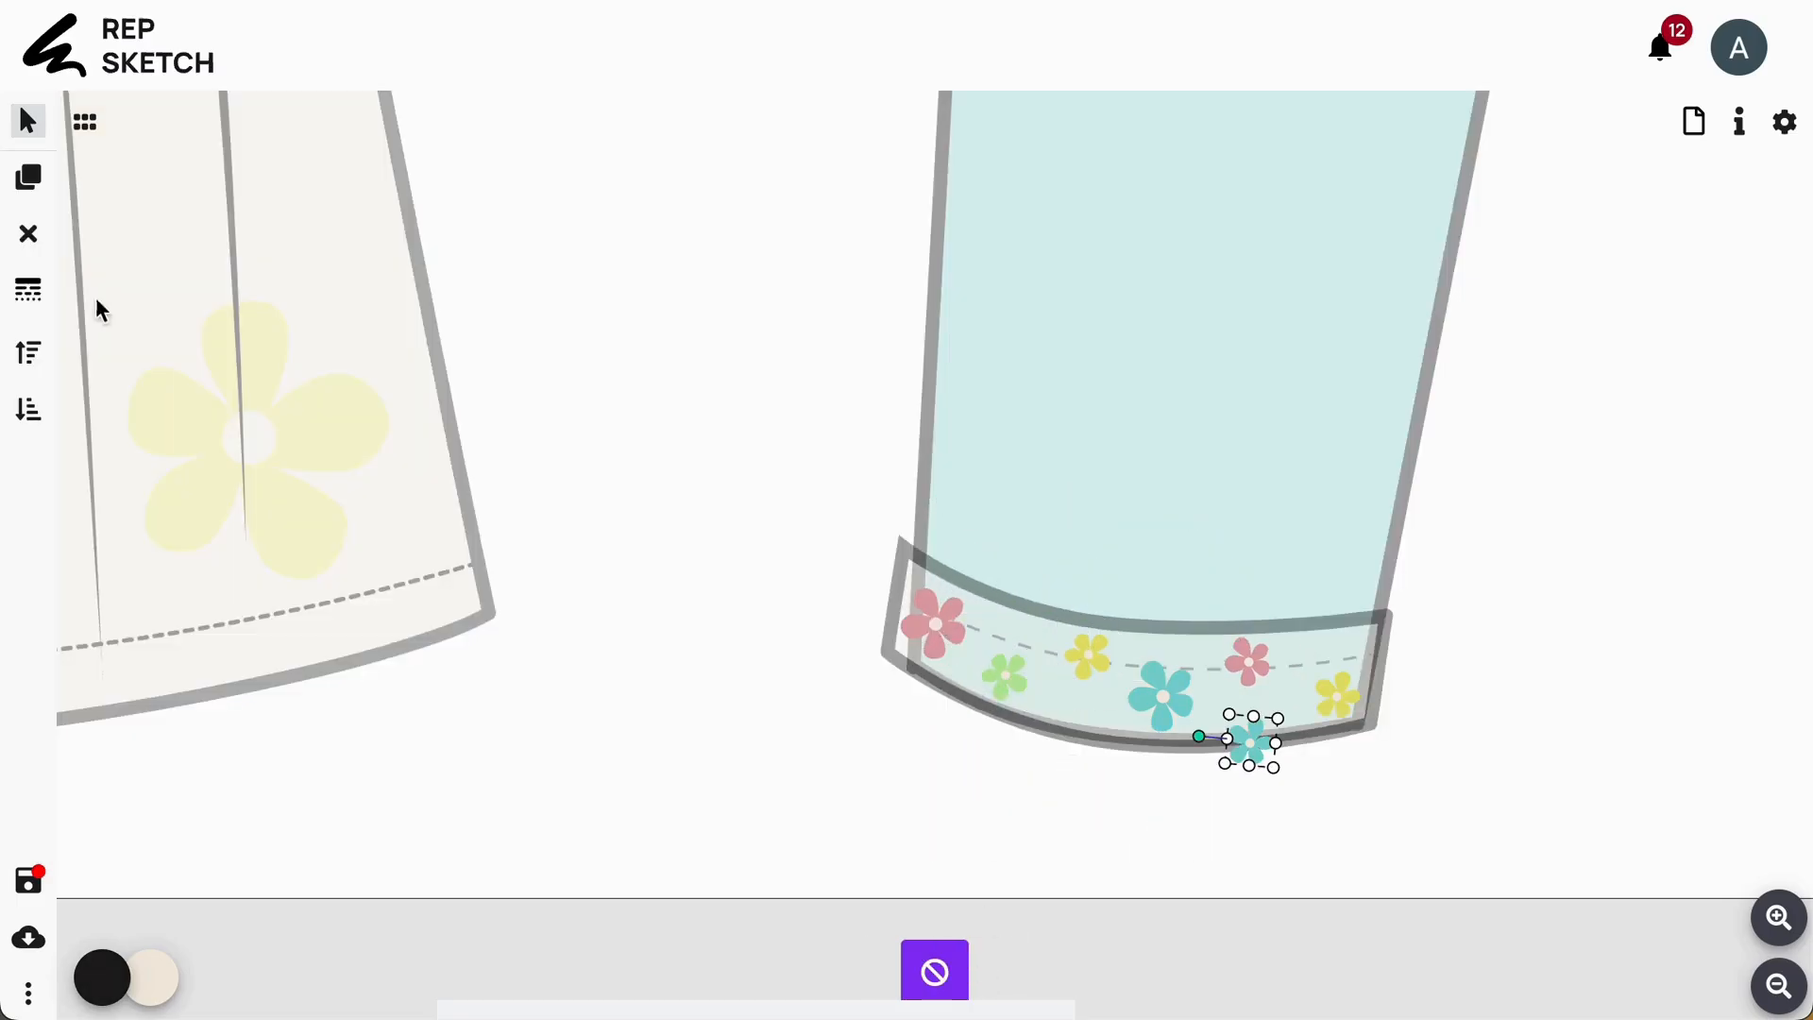
pyautogui.click(838, 784)
pyautogui.click(935, 971)
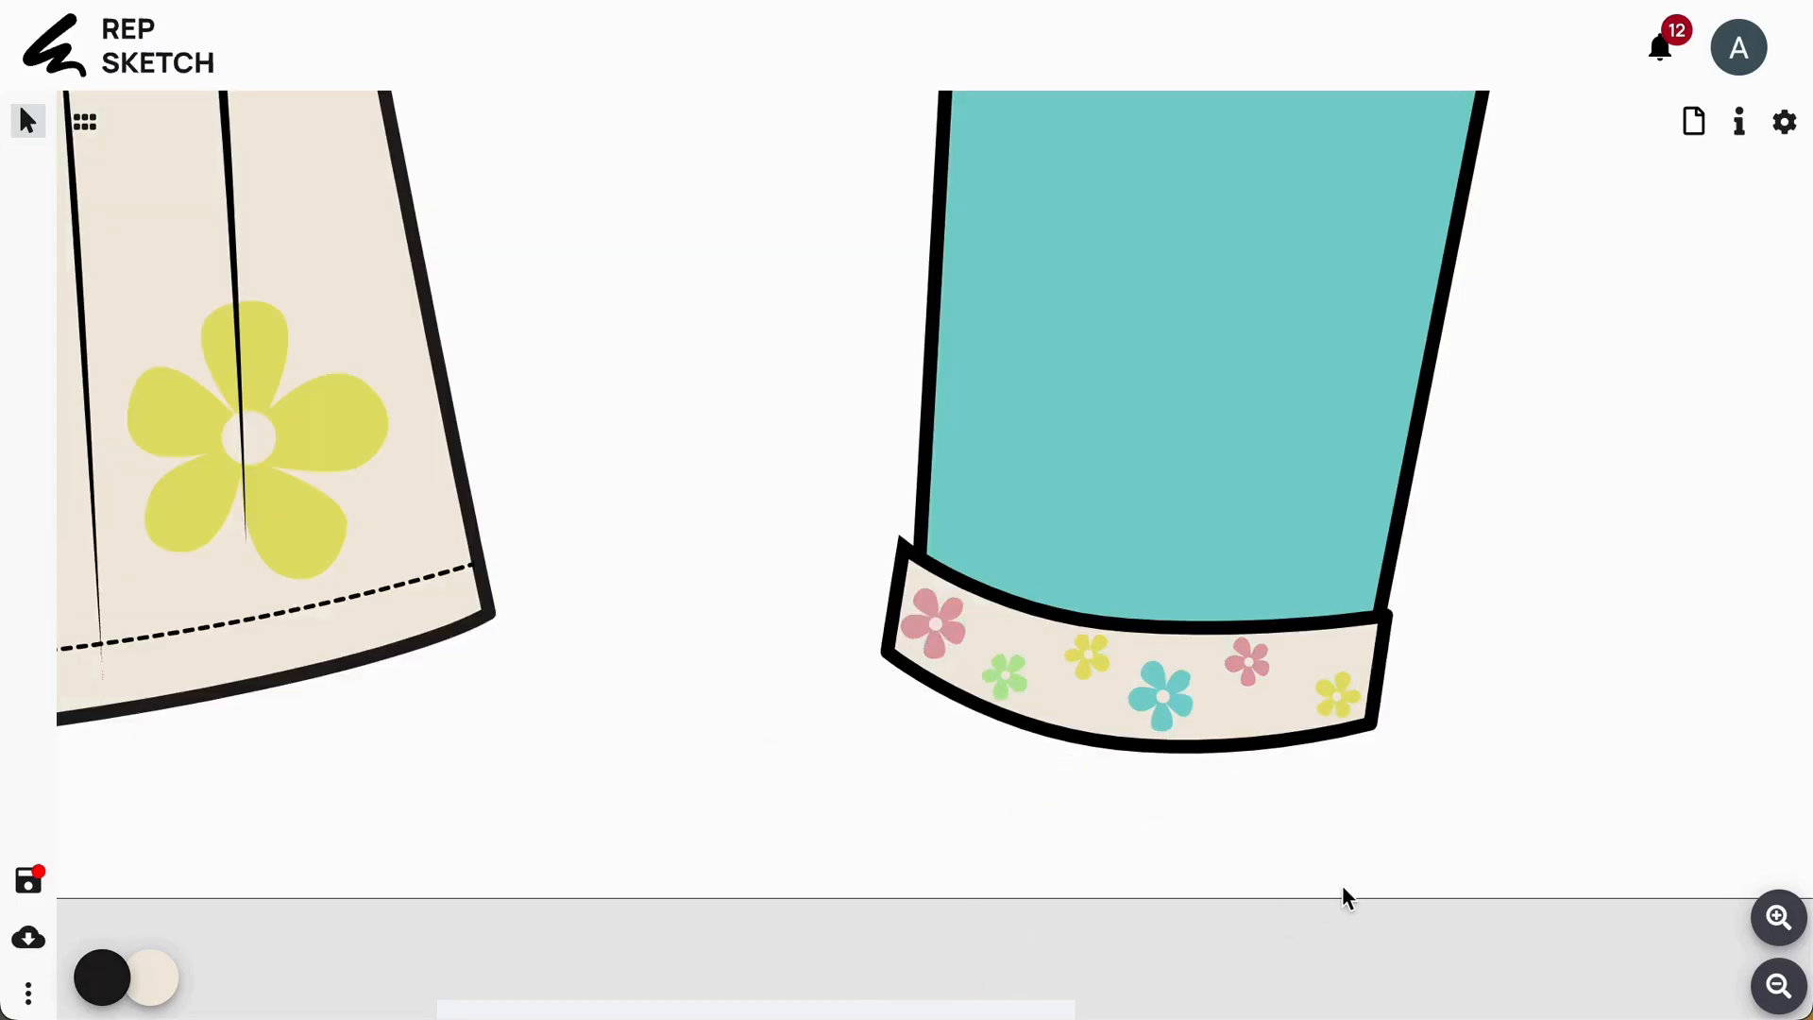
pyautogui.moveTo(1034, 836)
pyautogui.mouseDown()
pyautogui.moveTo(1171, 802)
pyautogui.moveTo(1296, 802)
pyautogui.mouseUp()
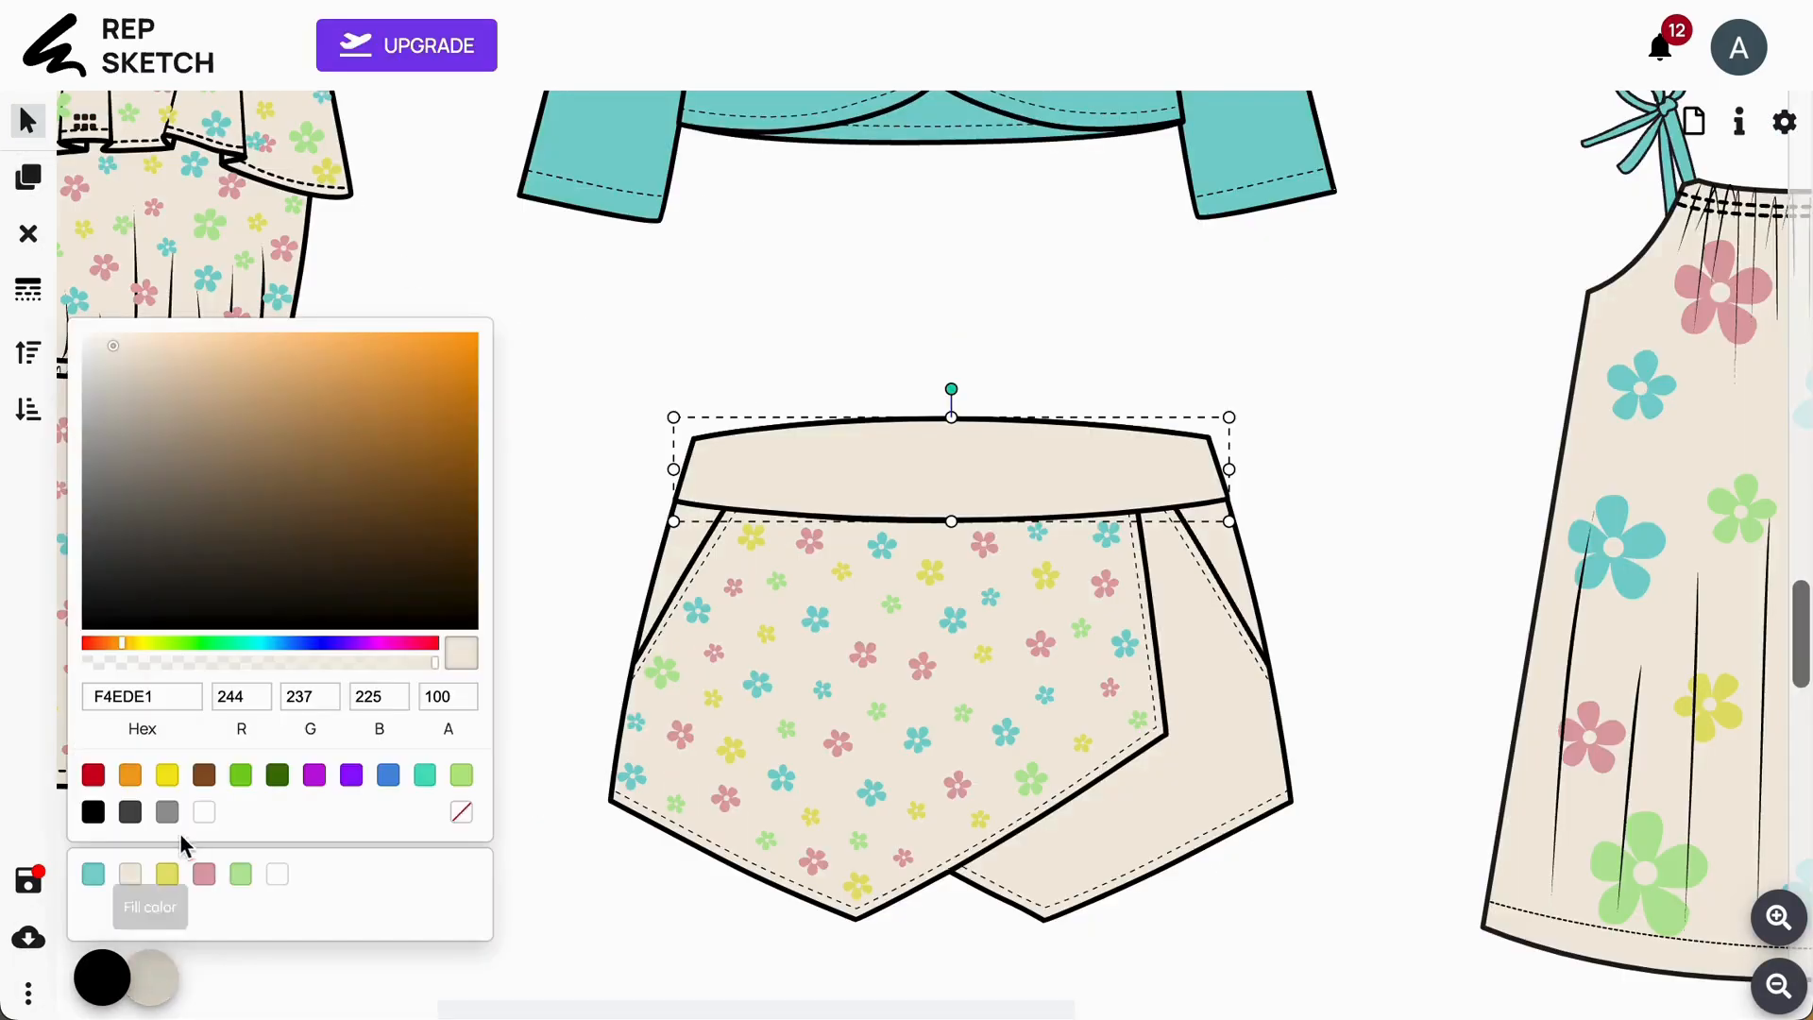
# - Recolor the skort's waistband pieces with the palette's teal and send the inner back piece behind the front one
pyautogui.click(93, 874)
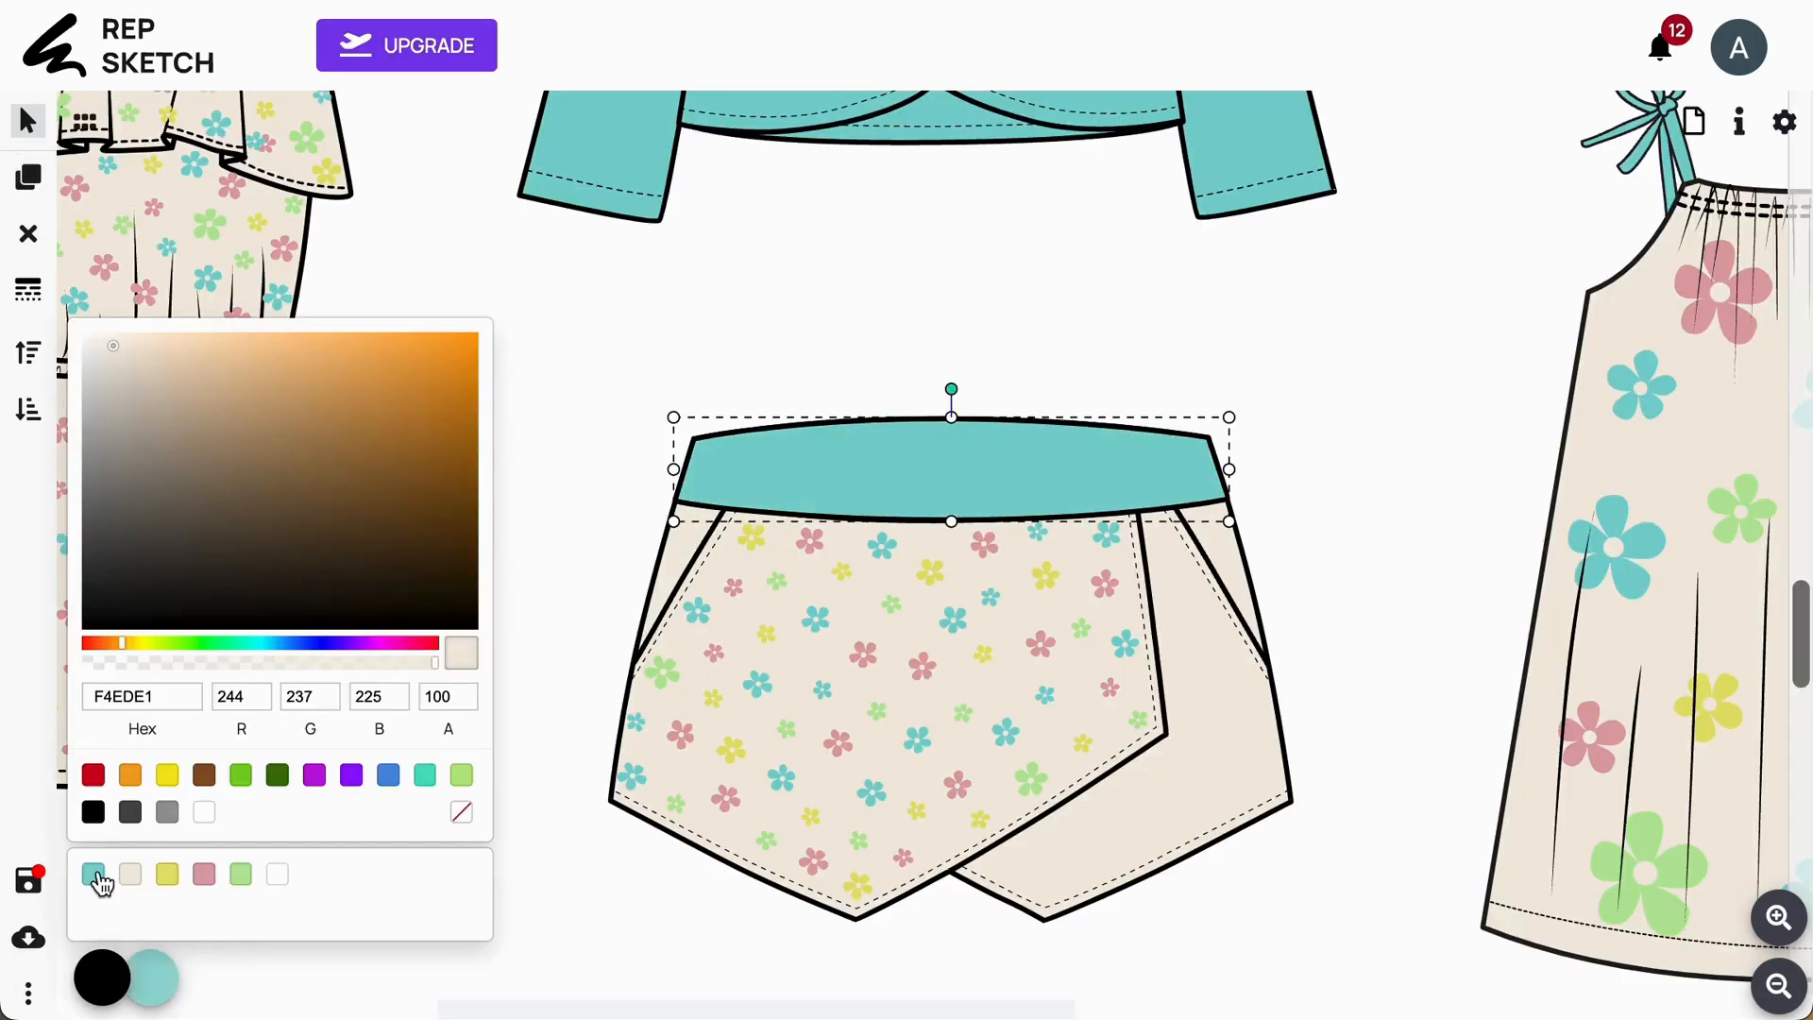
pyautogui.click(29, 411)
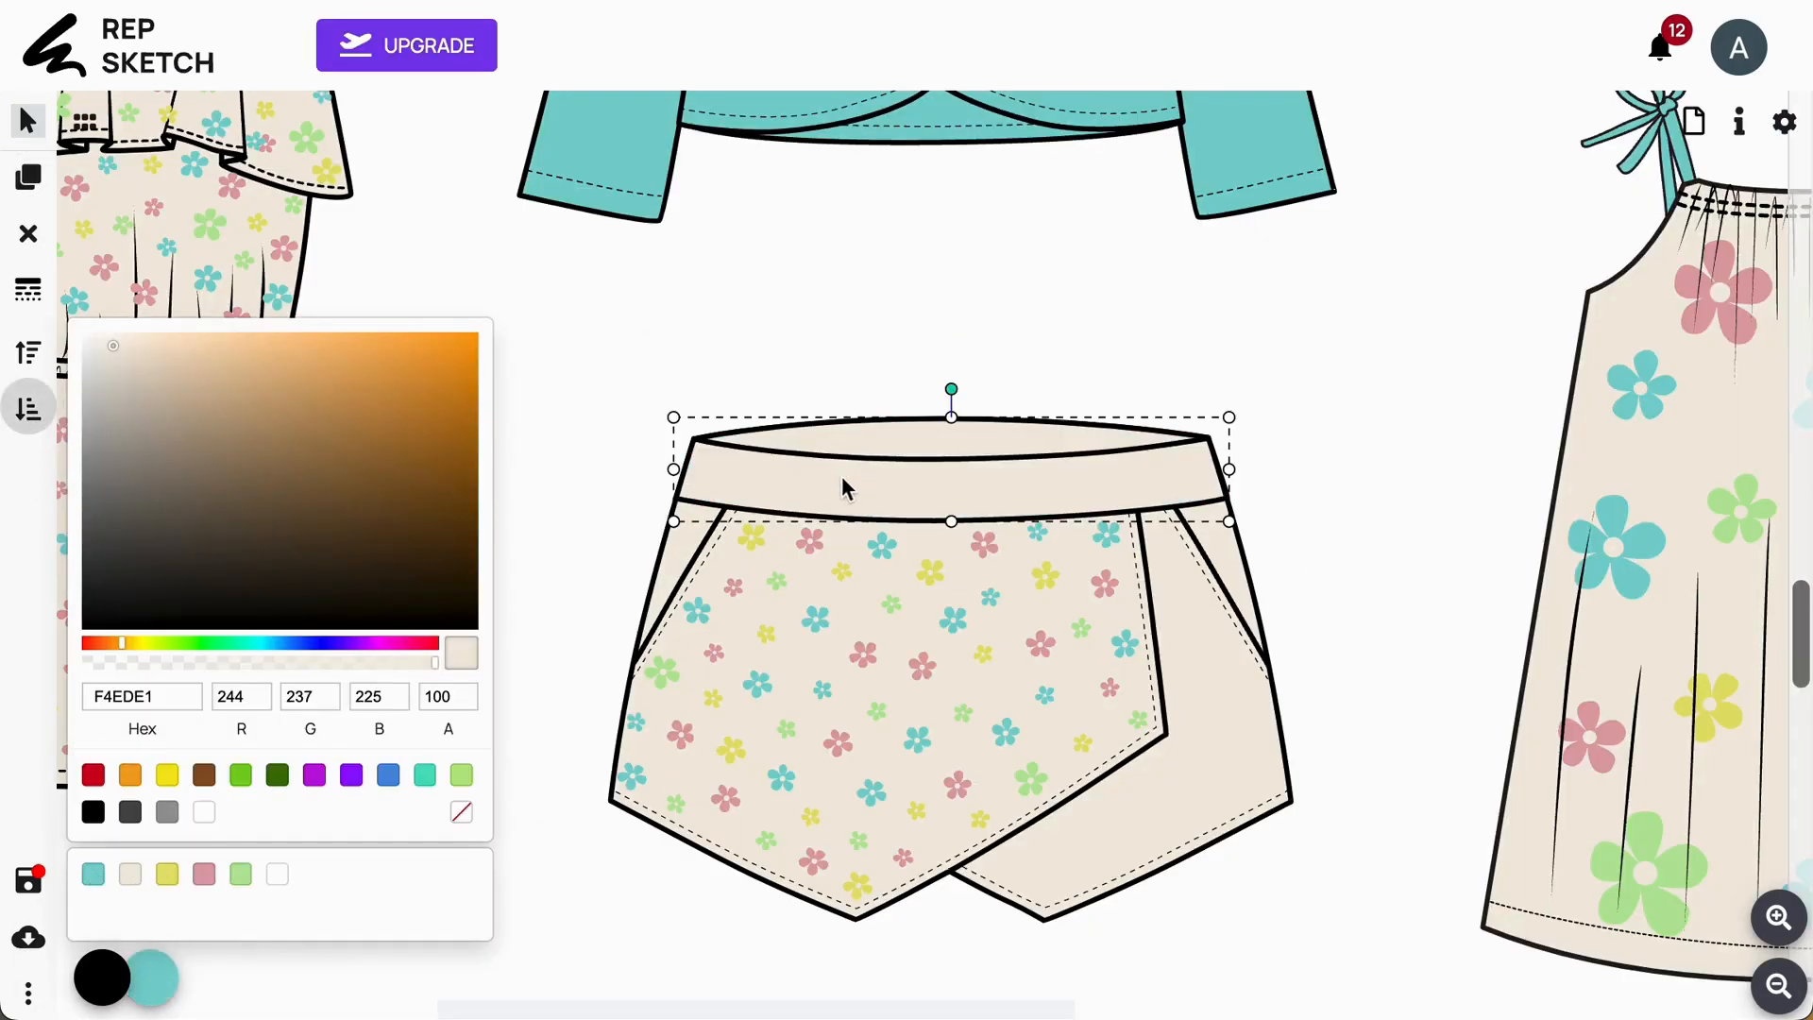
pyautogui.click(676, 557)
pyautogui.click(29, 411)
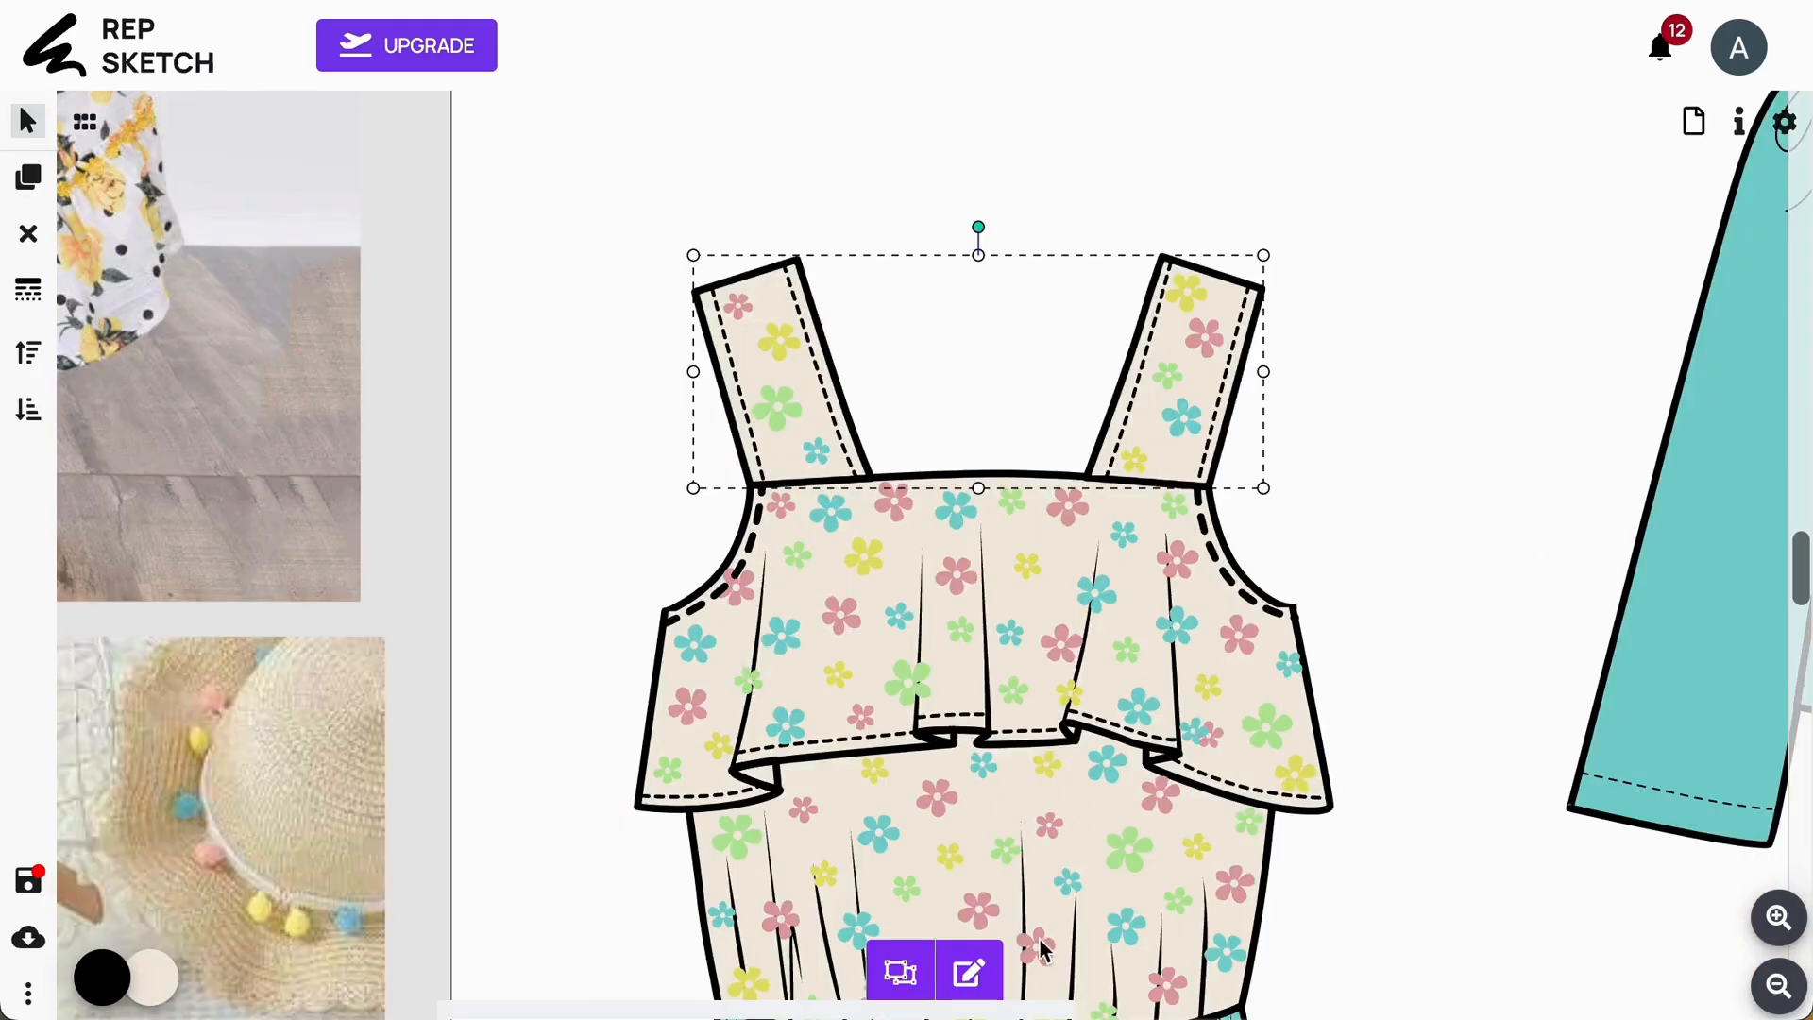
# - Edit the romper's shoulder straps and fill them with the palette's teal
pyautogui.click(992, 972)
pyautogui.click(833, 386)
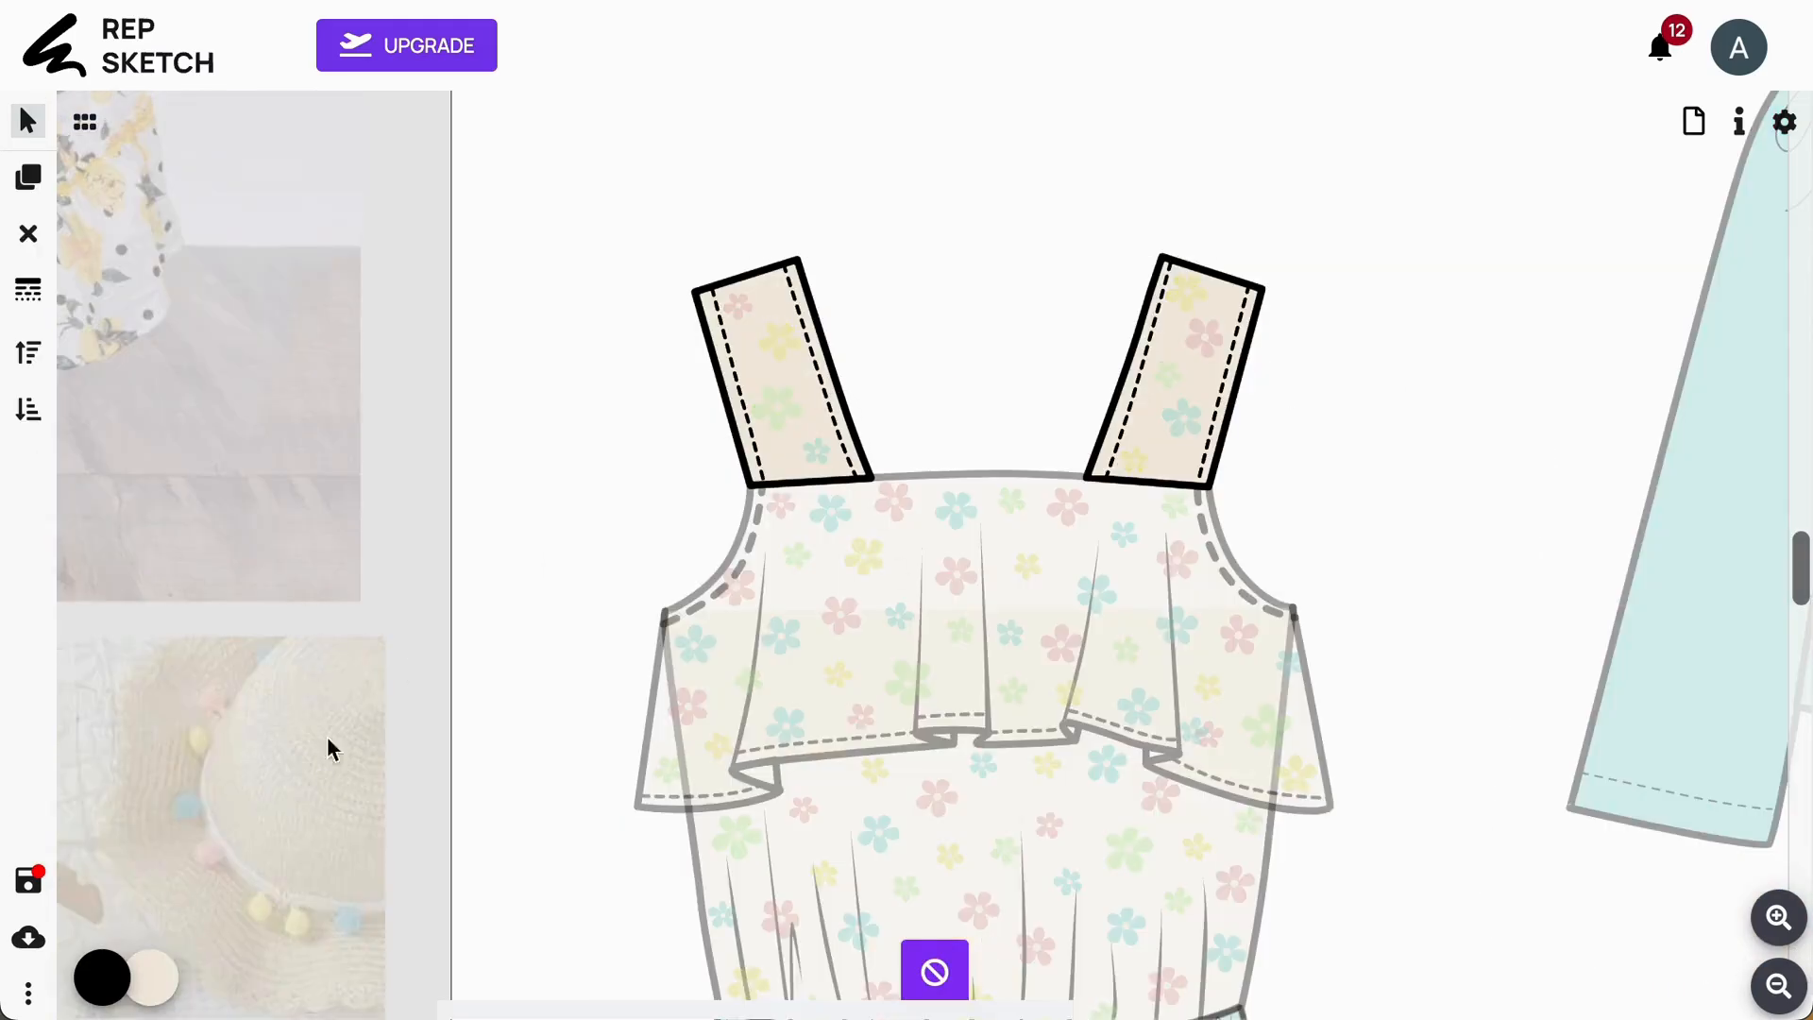
pyautogui.click(158, 974)
pyautogui.click(92, 875)
pyautogui.click(935, 972)
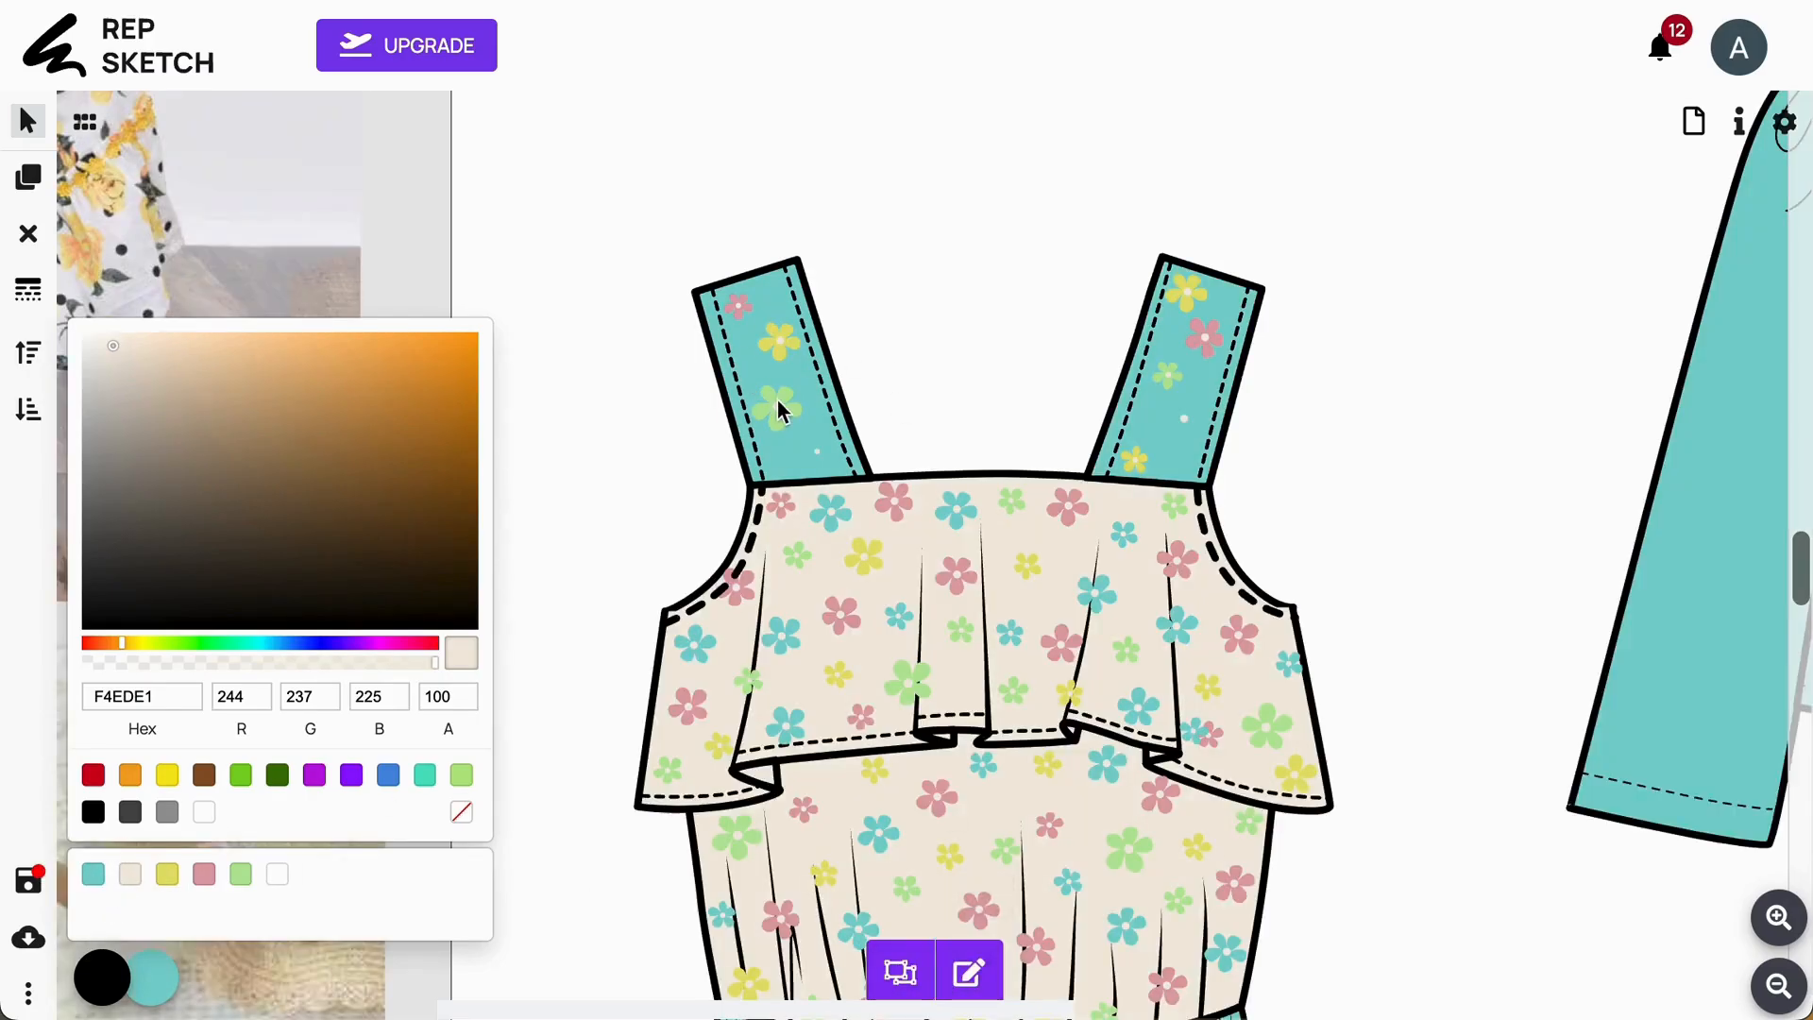
# - Delete the flower prints from both of the romper's shoulder straps
pyautogui.click(780, 409)
pyautogui.doubleClick(780, 409)
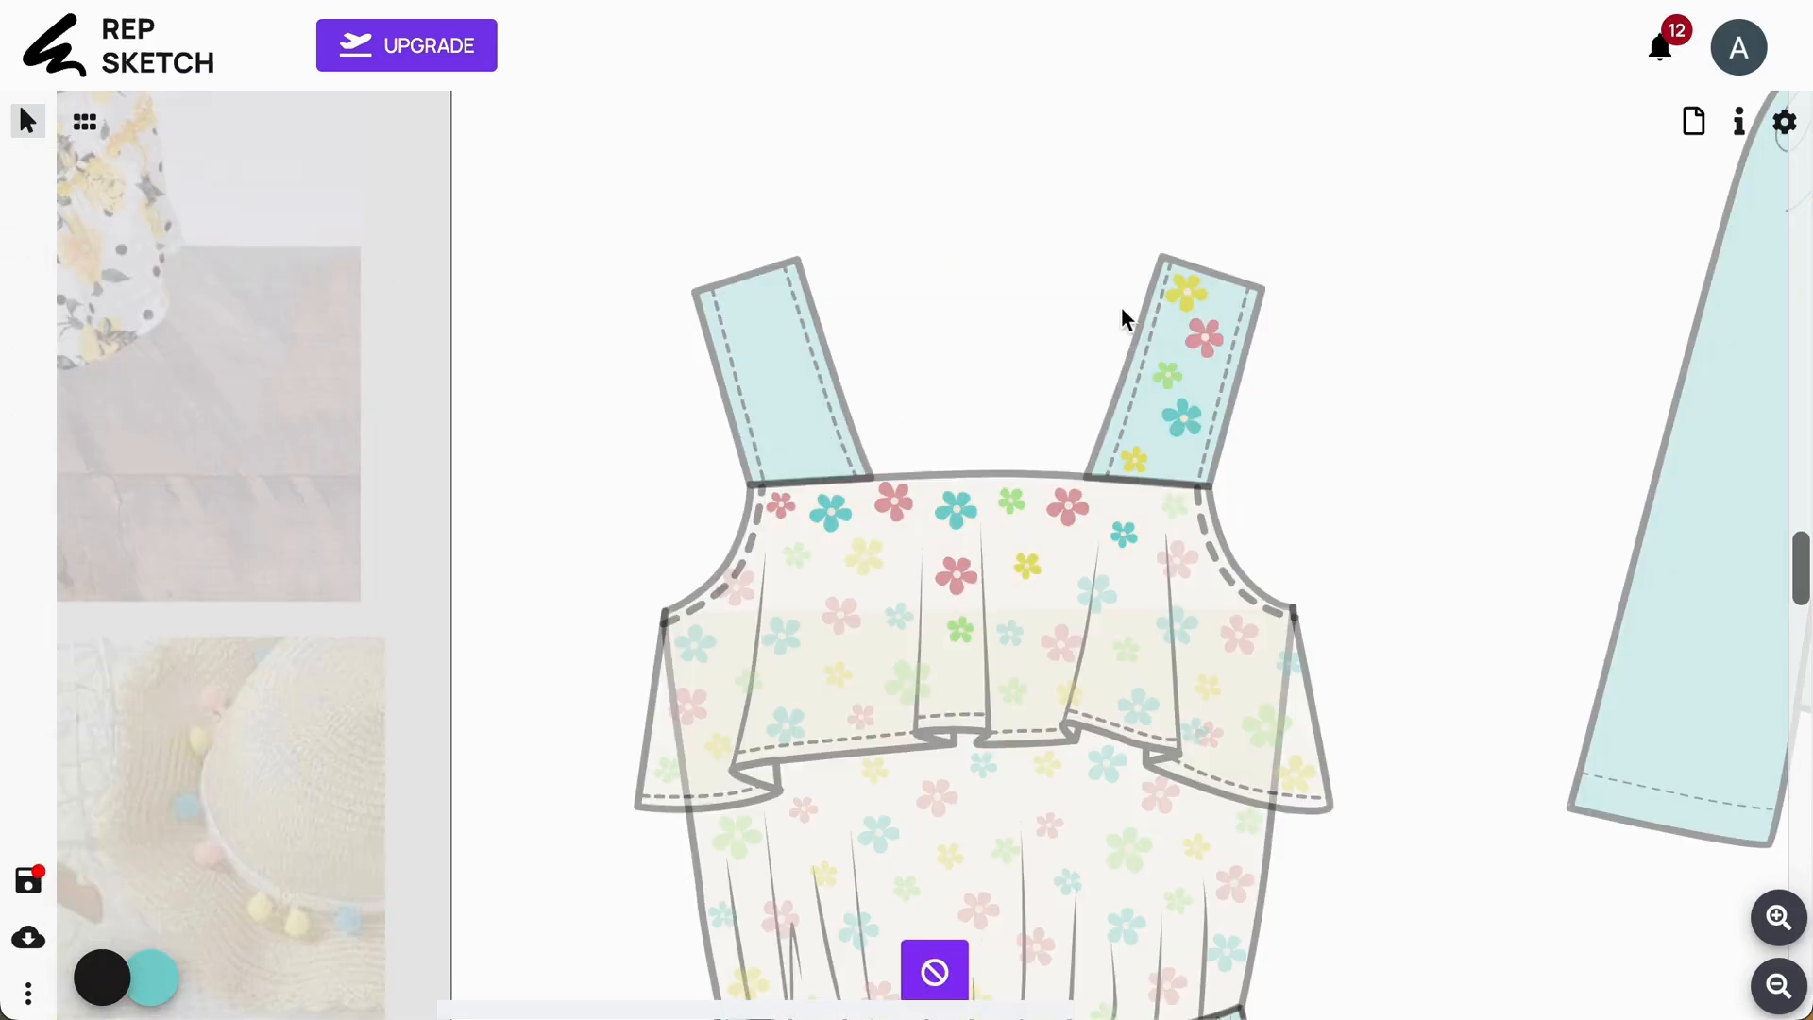
pyautogui.click(1188, 292)
pyautogui.click(36, 228)
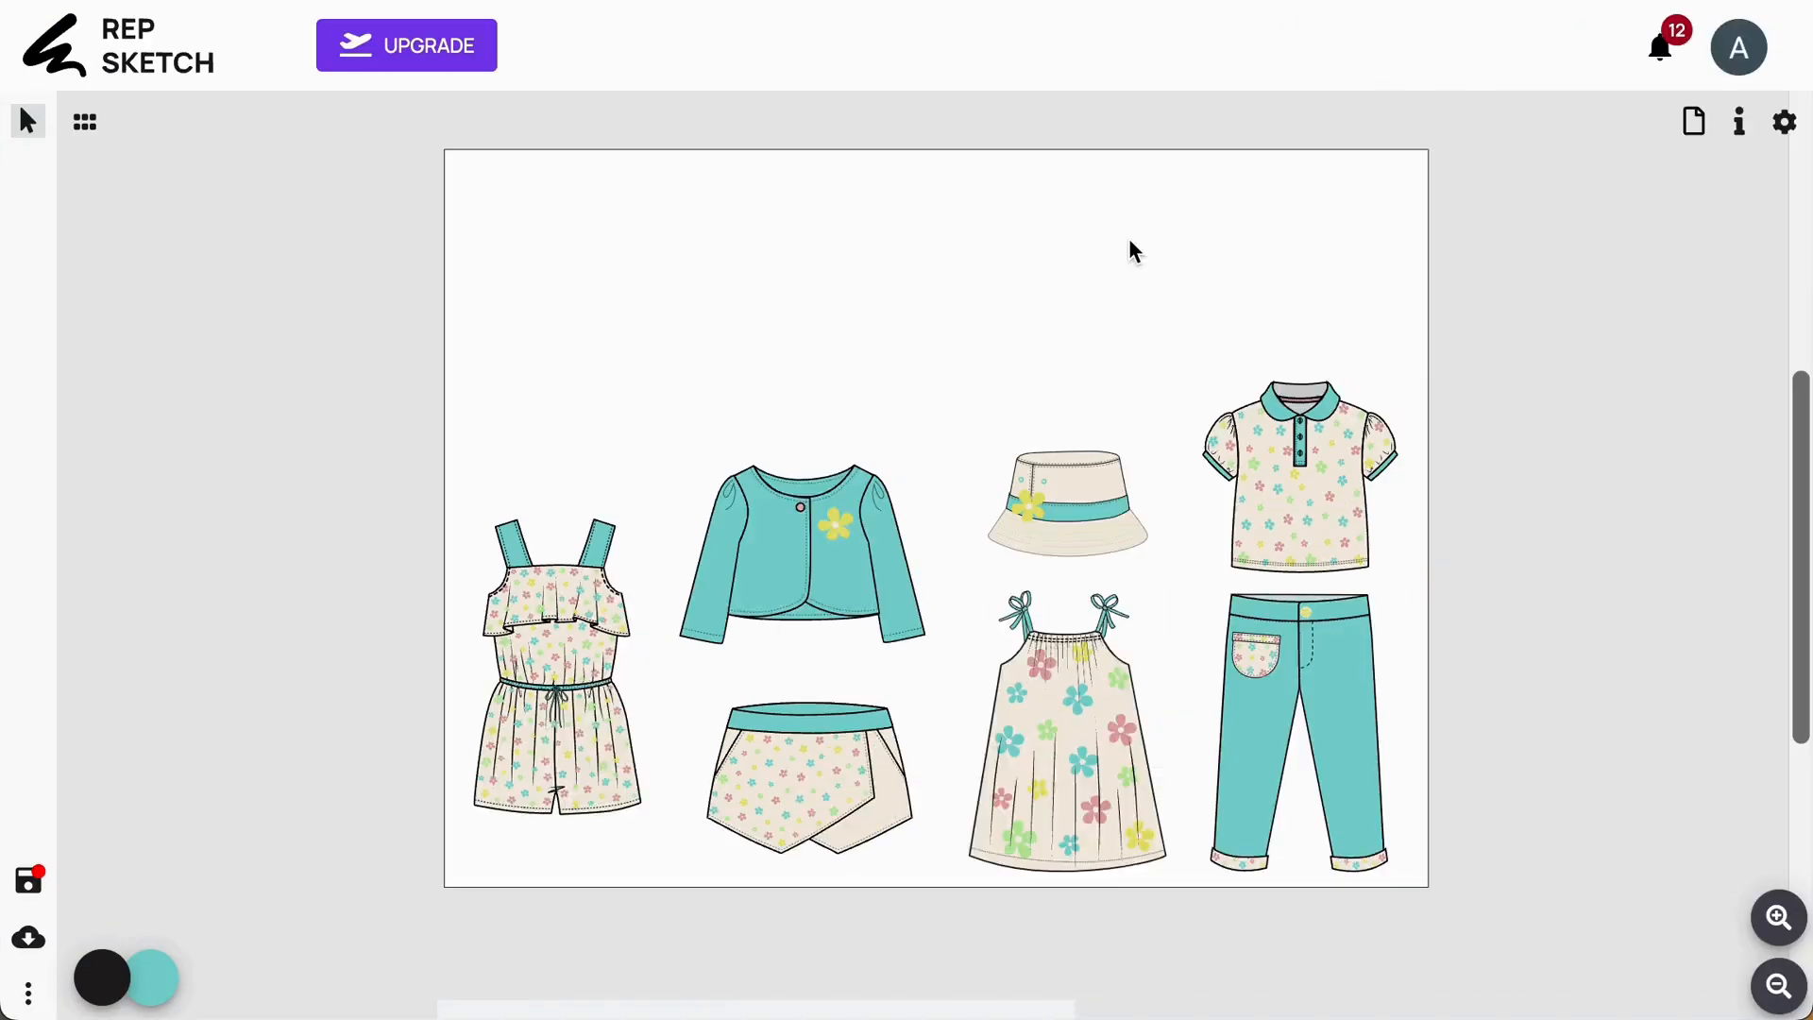
# - Add the Unisex Child croquis from the clothing components and place its front figure beside the garments
pyautogui.click(684, 604)
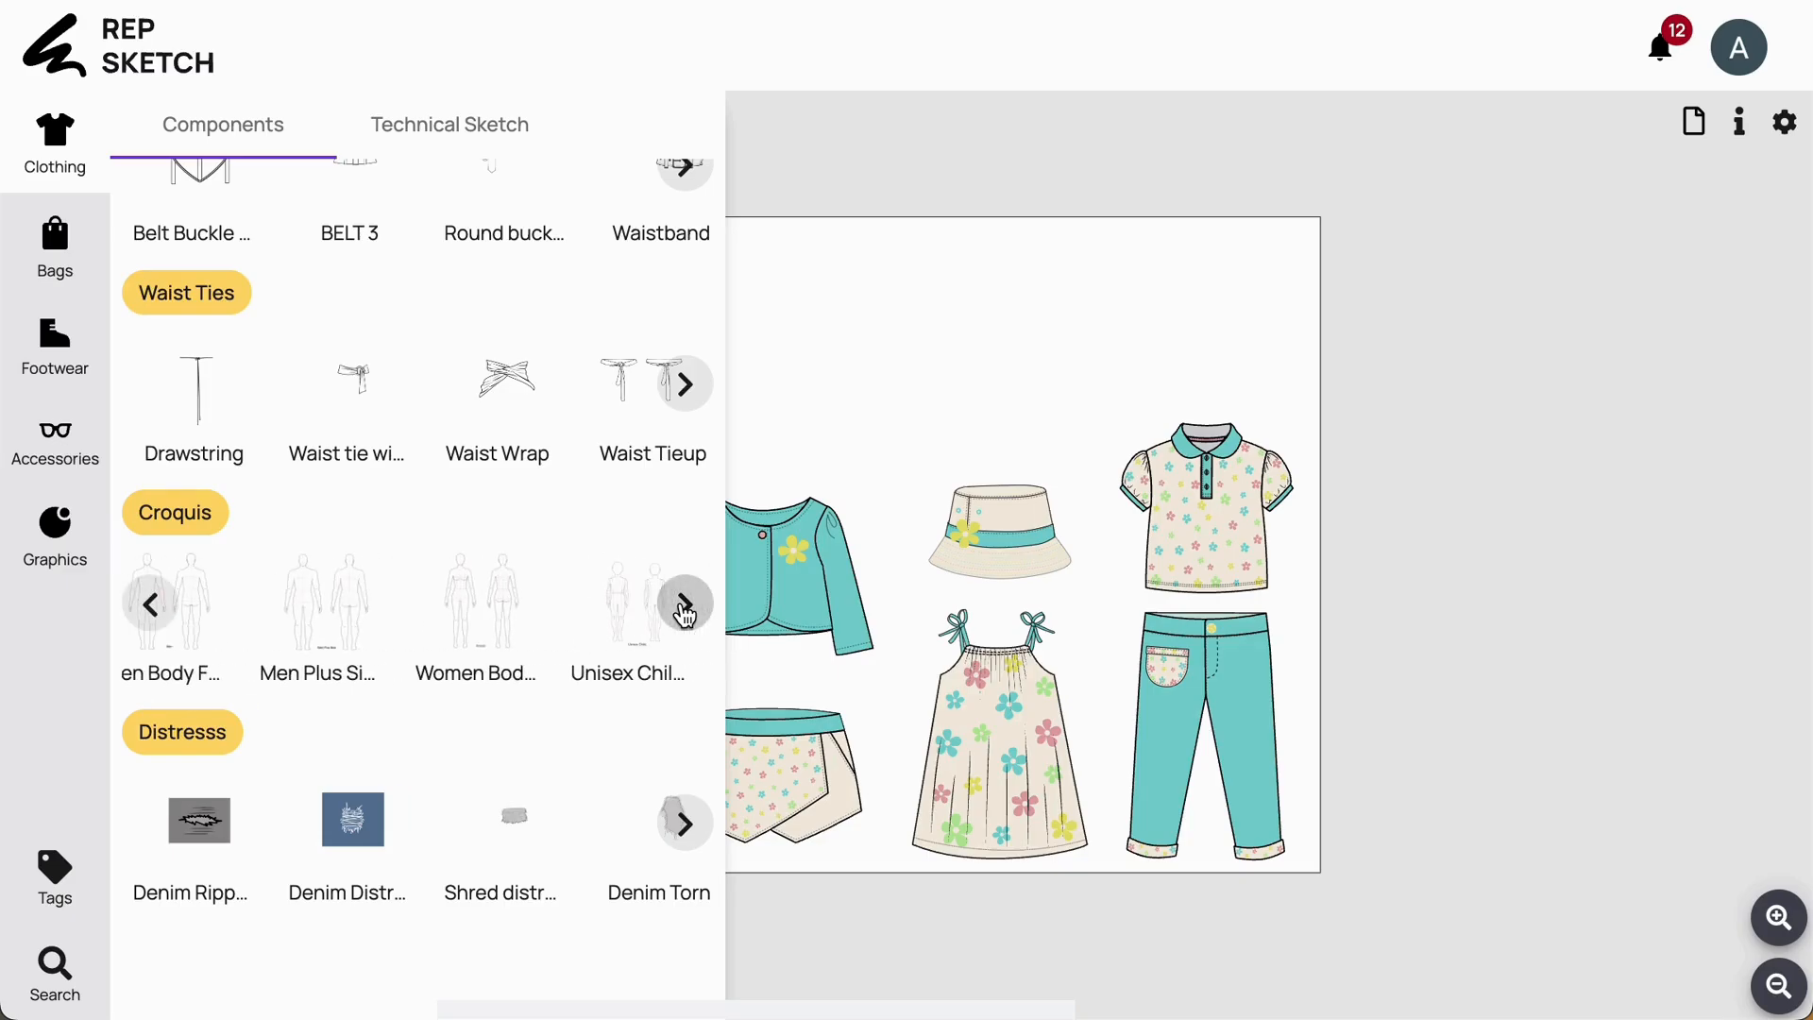
pyautogui.click(684, 609)
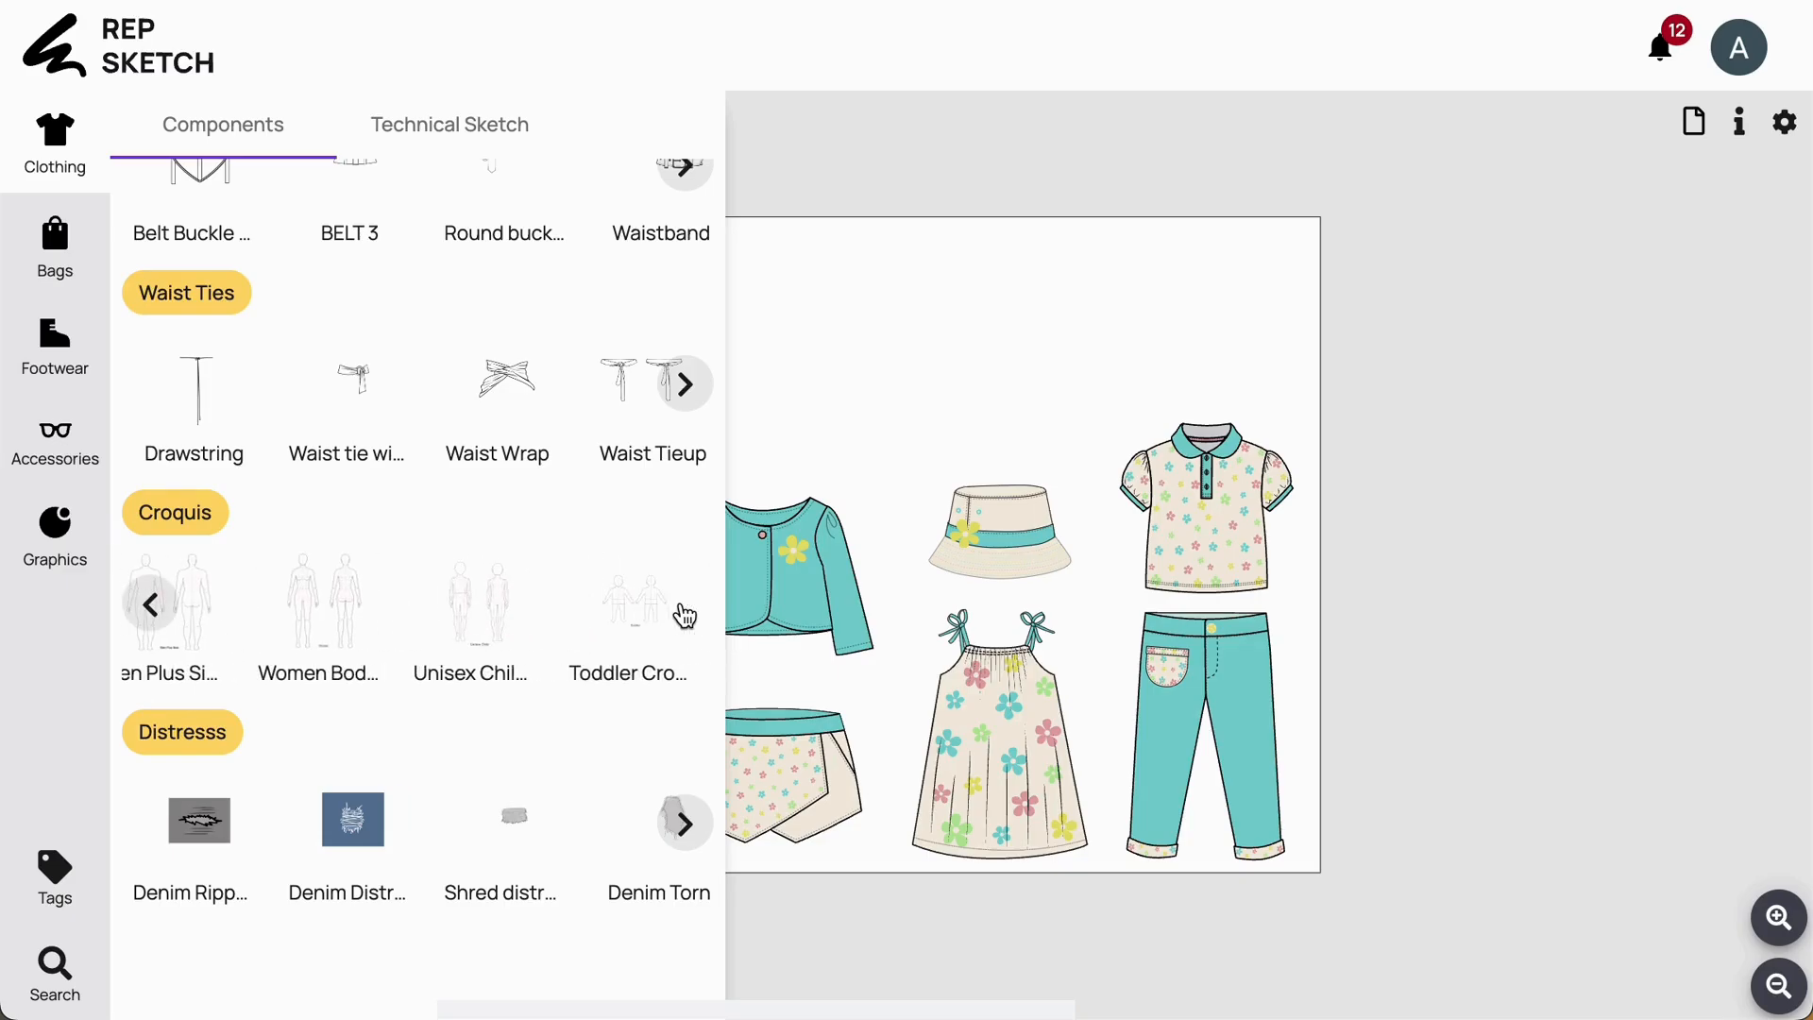
pyautogui.click(1066, 312)
pyautogui.moveTo(992, 478); pyautogui.dragTo(591, 453)
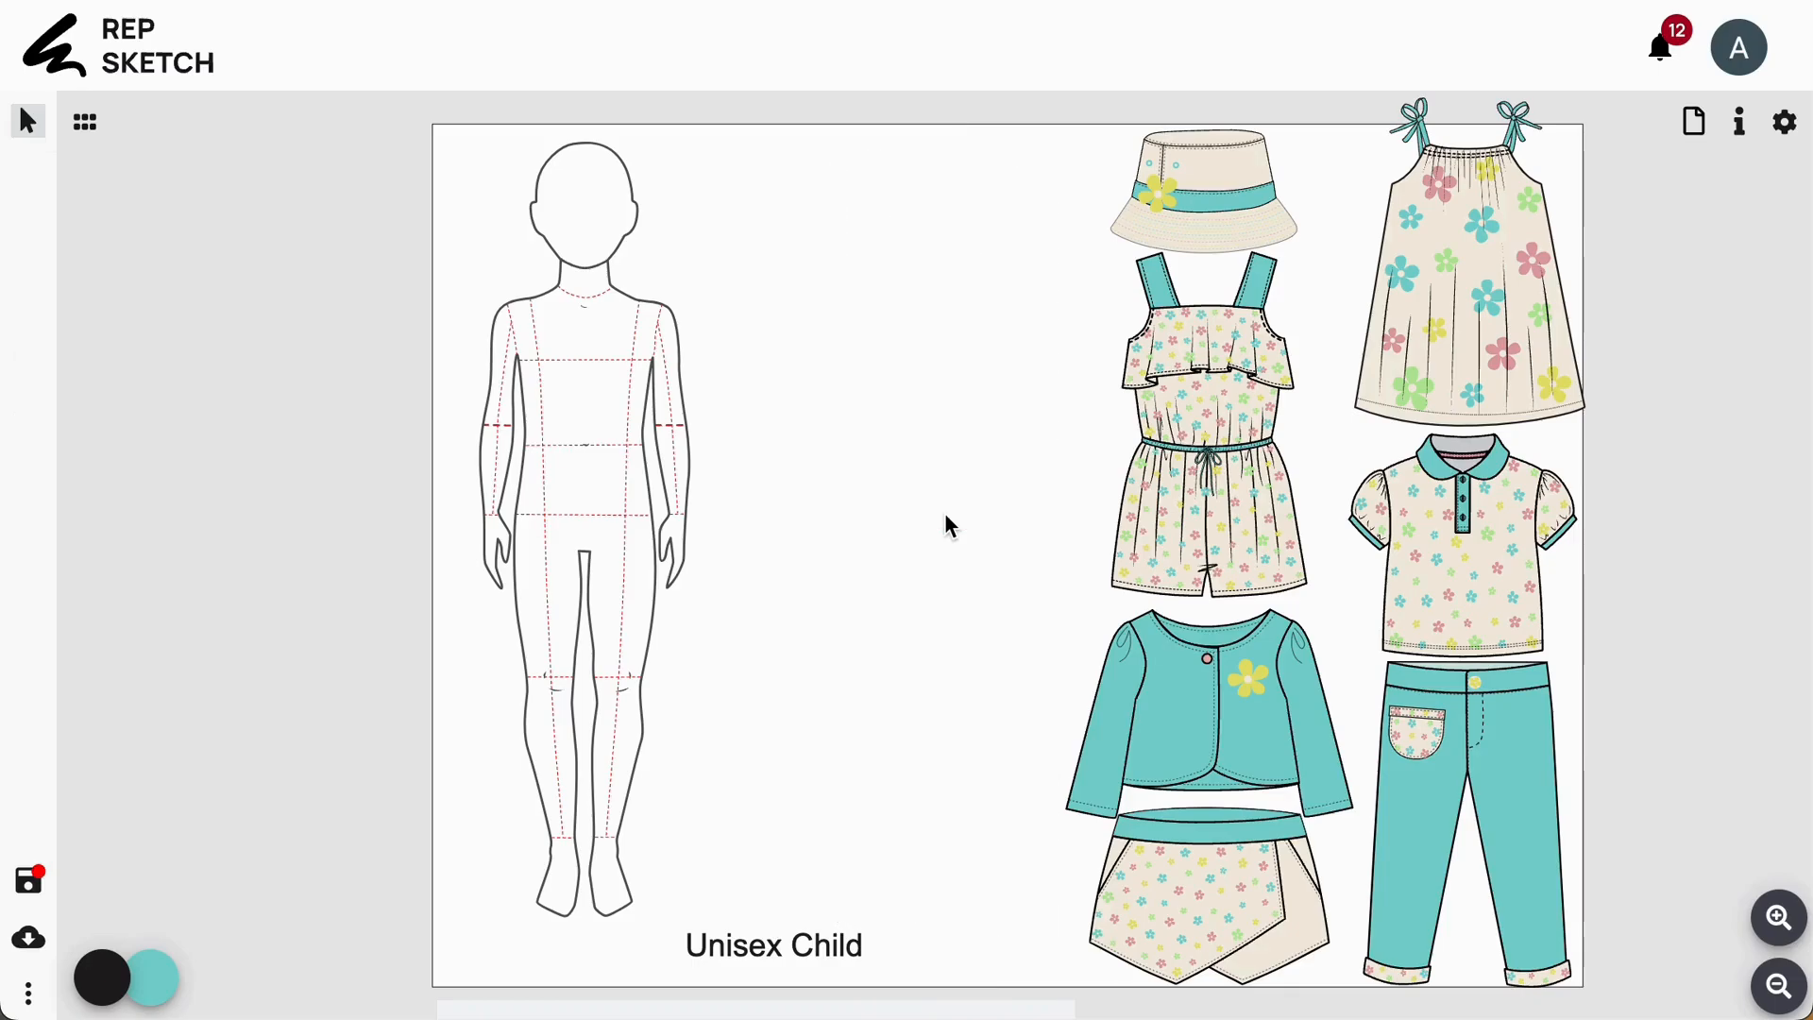
# - Delete the croquis' "Unisex Child" label and its dashed body guide lines
pyautogui.click(829, 956)
pyautogui.press('Delete')
pyautogui.moveTo(445, 202); pyautogui.dragTo(694, 980)
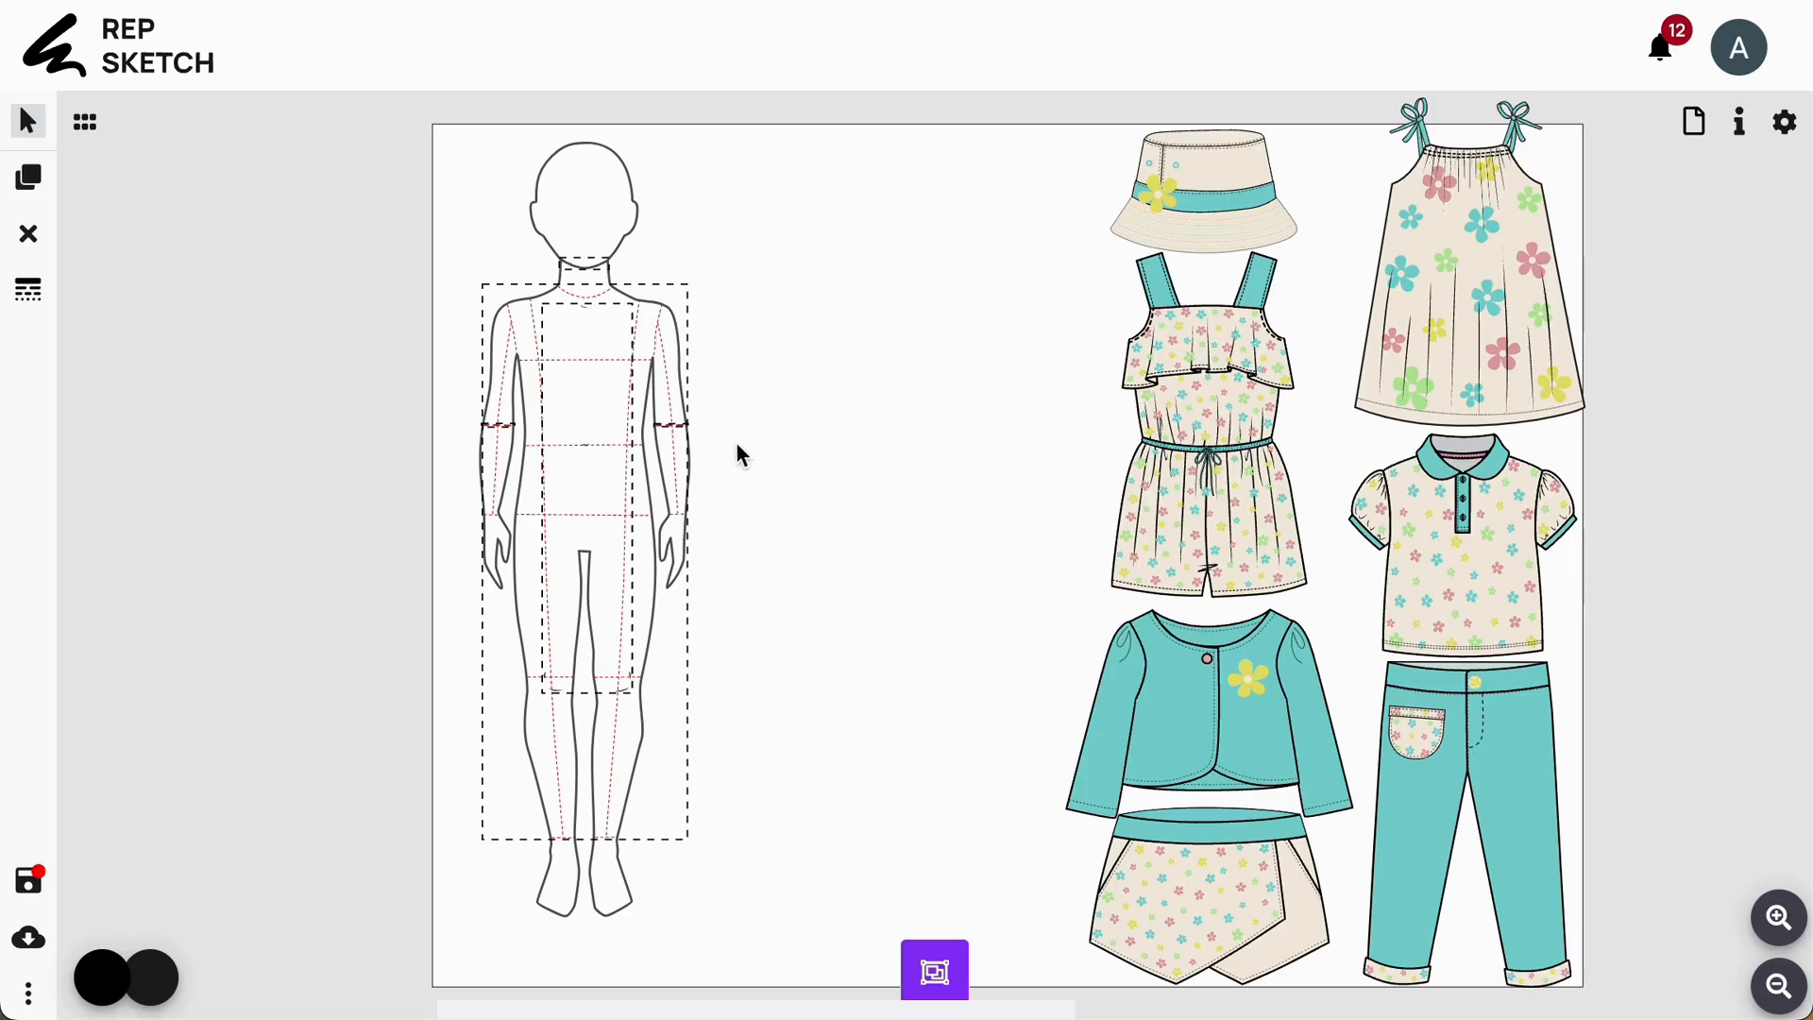
pyautogui.click(28, 241)
# - Fill the croquis body with a light beige skin tone
pyautogui.click(580, 404)
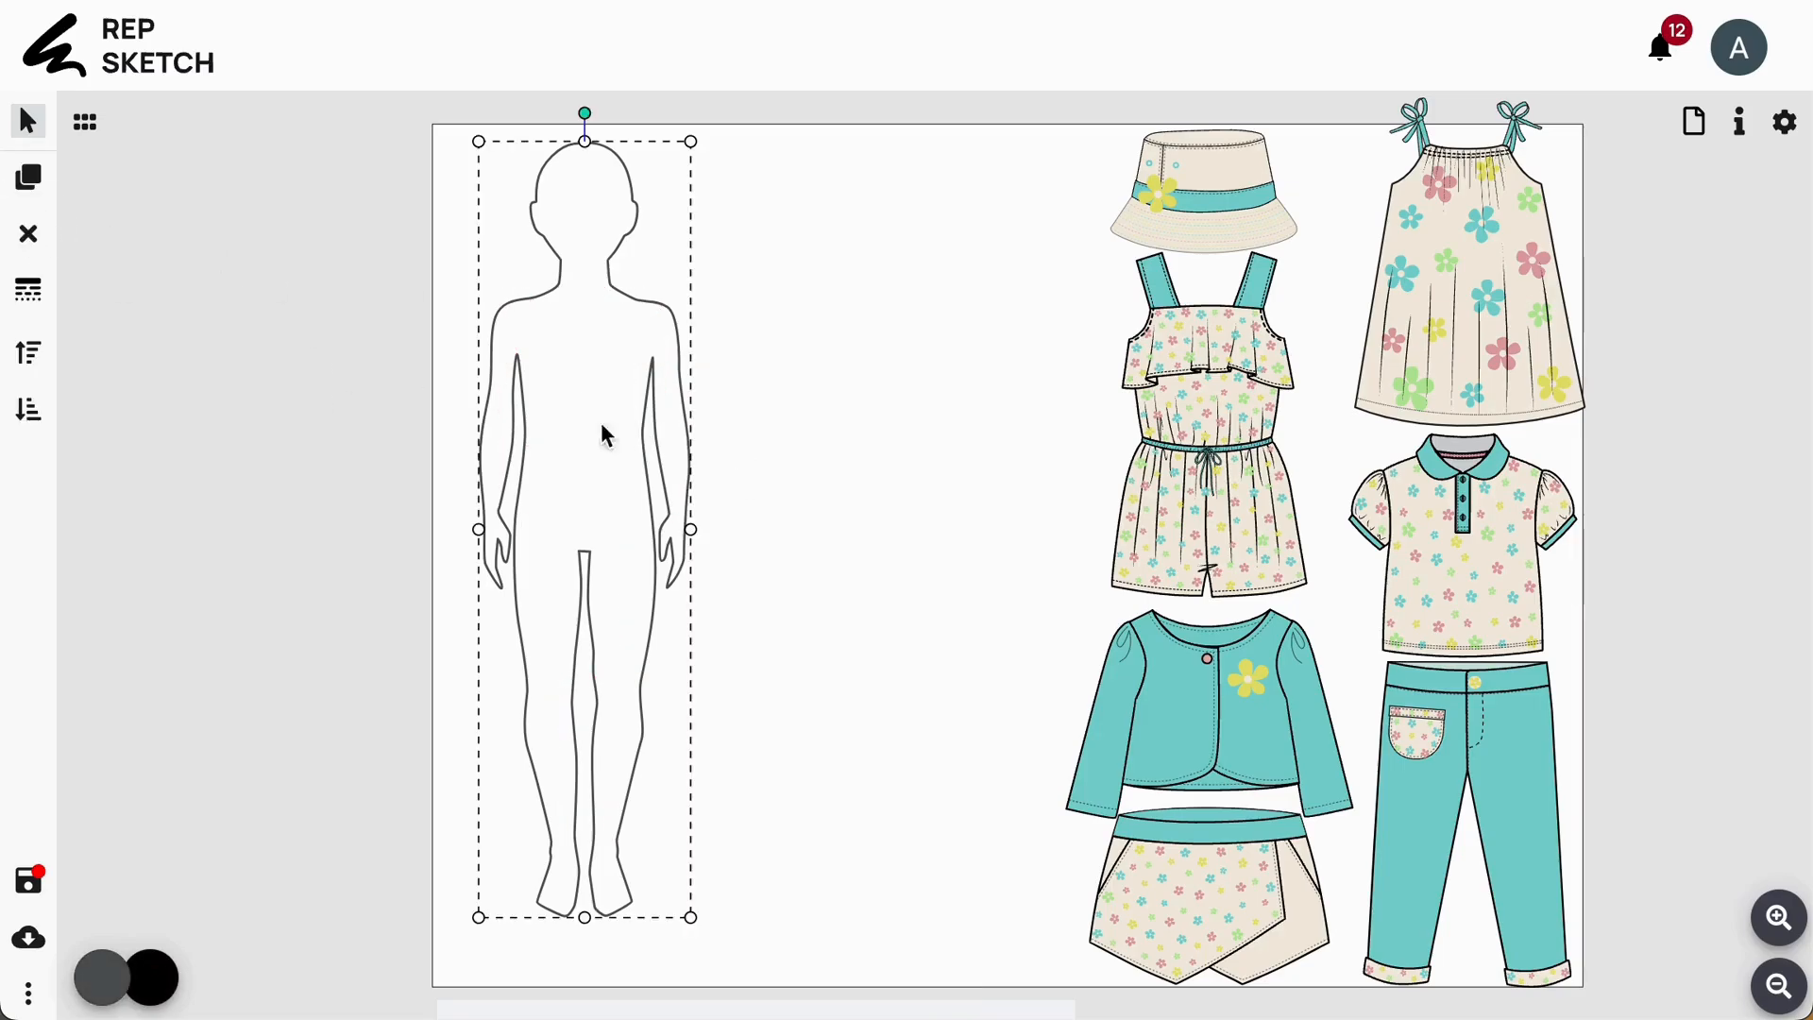
pyautogui.click(151, 978)
pyautogui.click(145, 397)
# - Move the floral ruffle romper onto the croquis and bring it in front of the body
pyautogui.click(1234, 408)
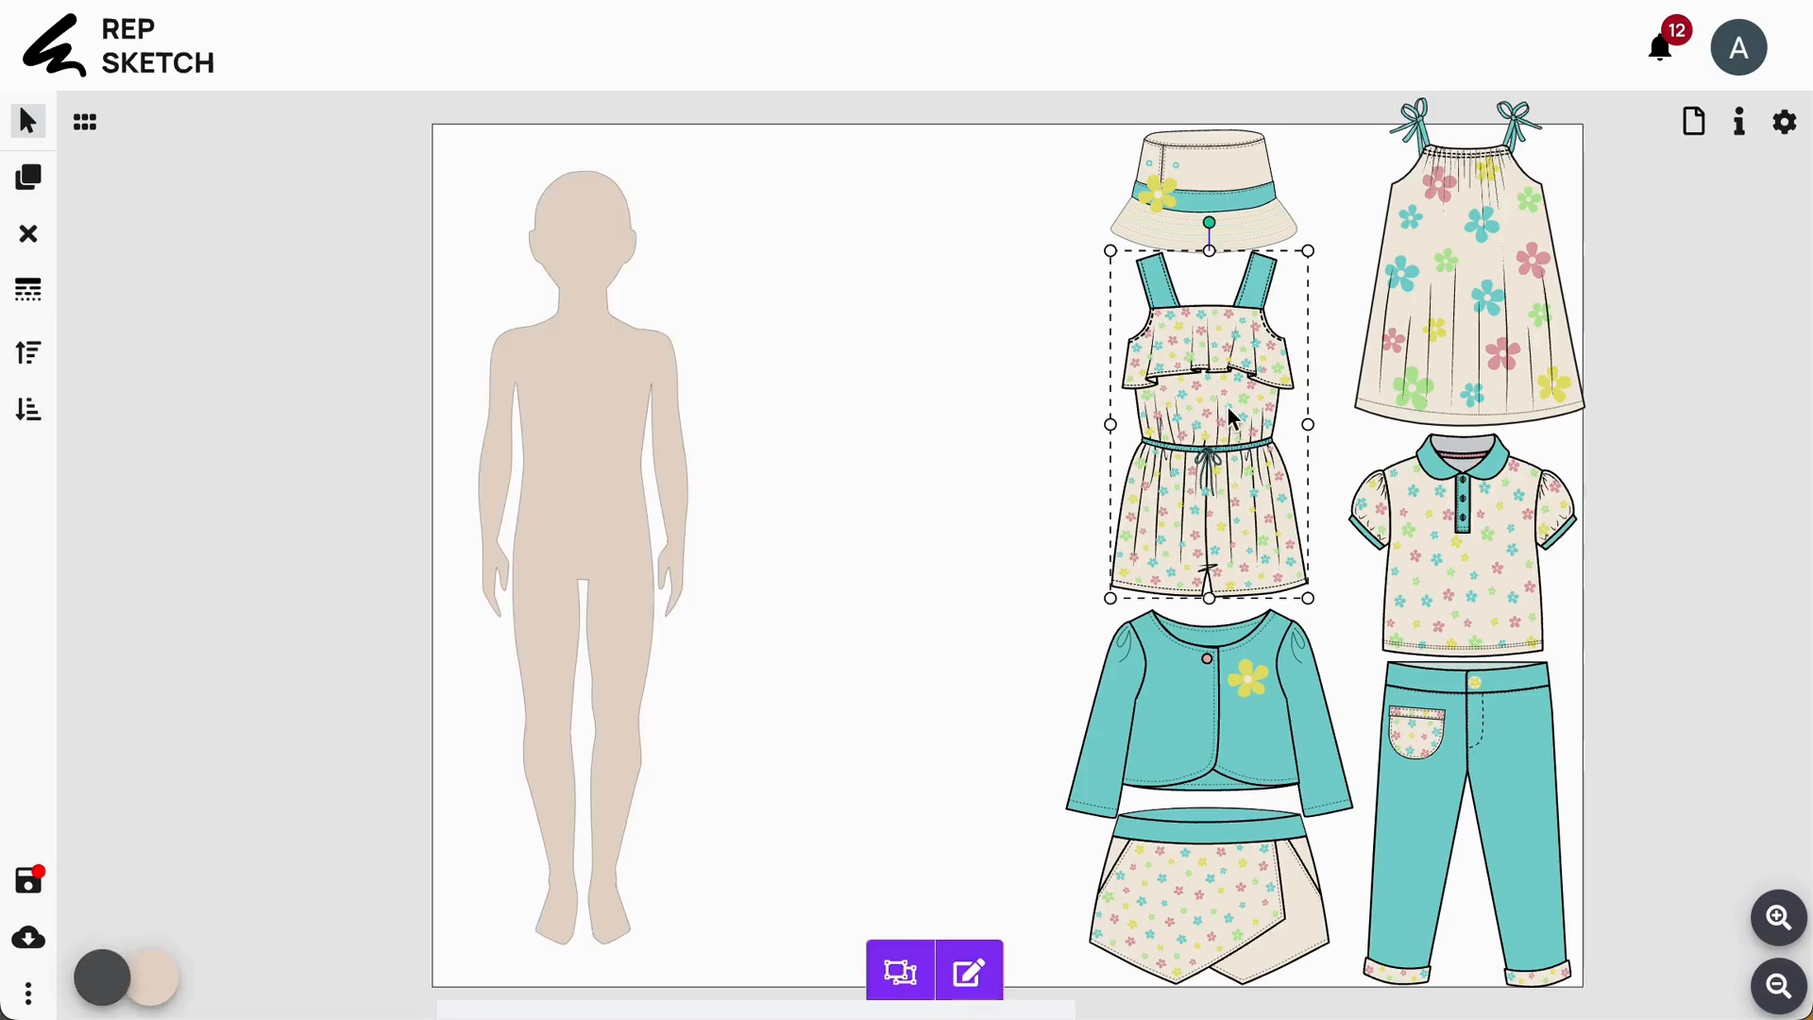
pyautogui.moveTo(1234, 409); pyautogui.dragTo(624, 457)
pyautogui.click(27, 354)
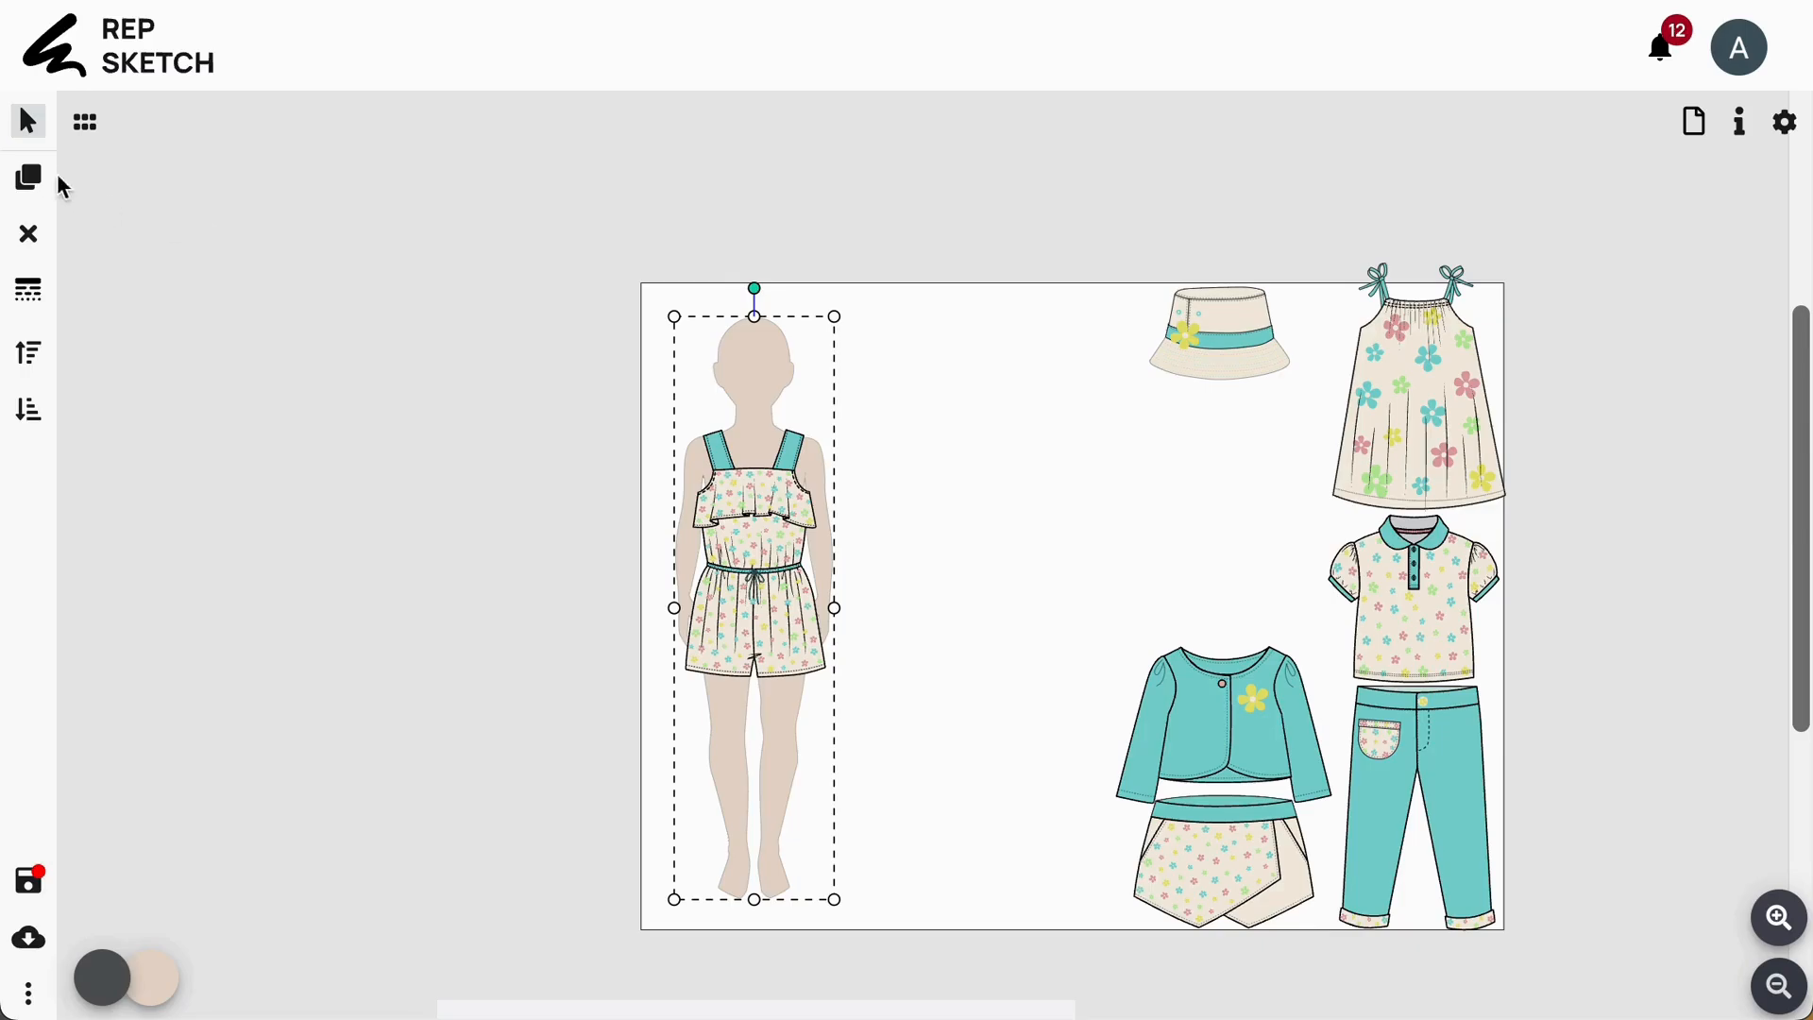
# - Clone the croquis twice and line the copies up in a row beside the figure wearing the romper
pyautogui.click(29, 178)
pyautogui.moveTo(802, 478); pyautogui.dragTo(954, 462)
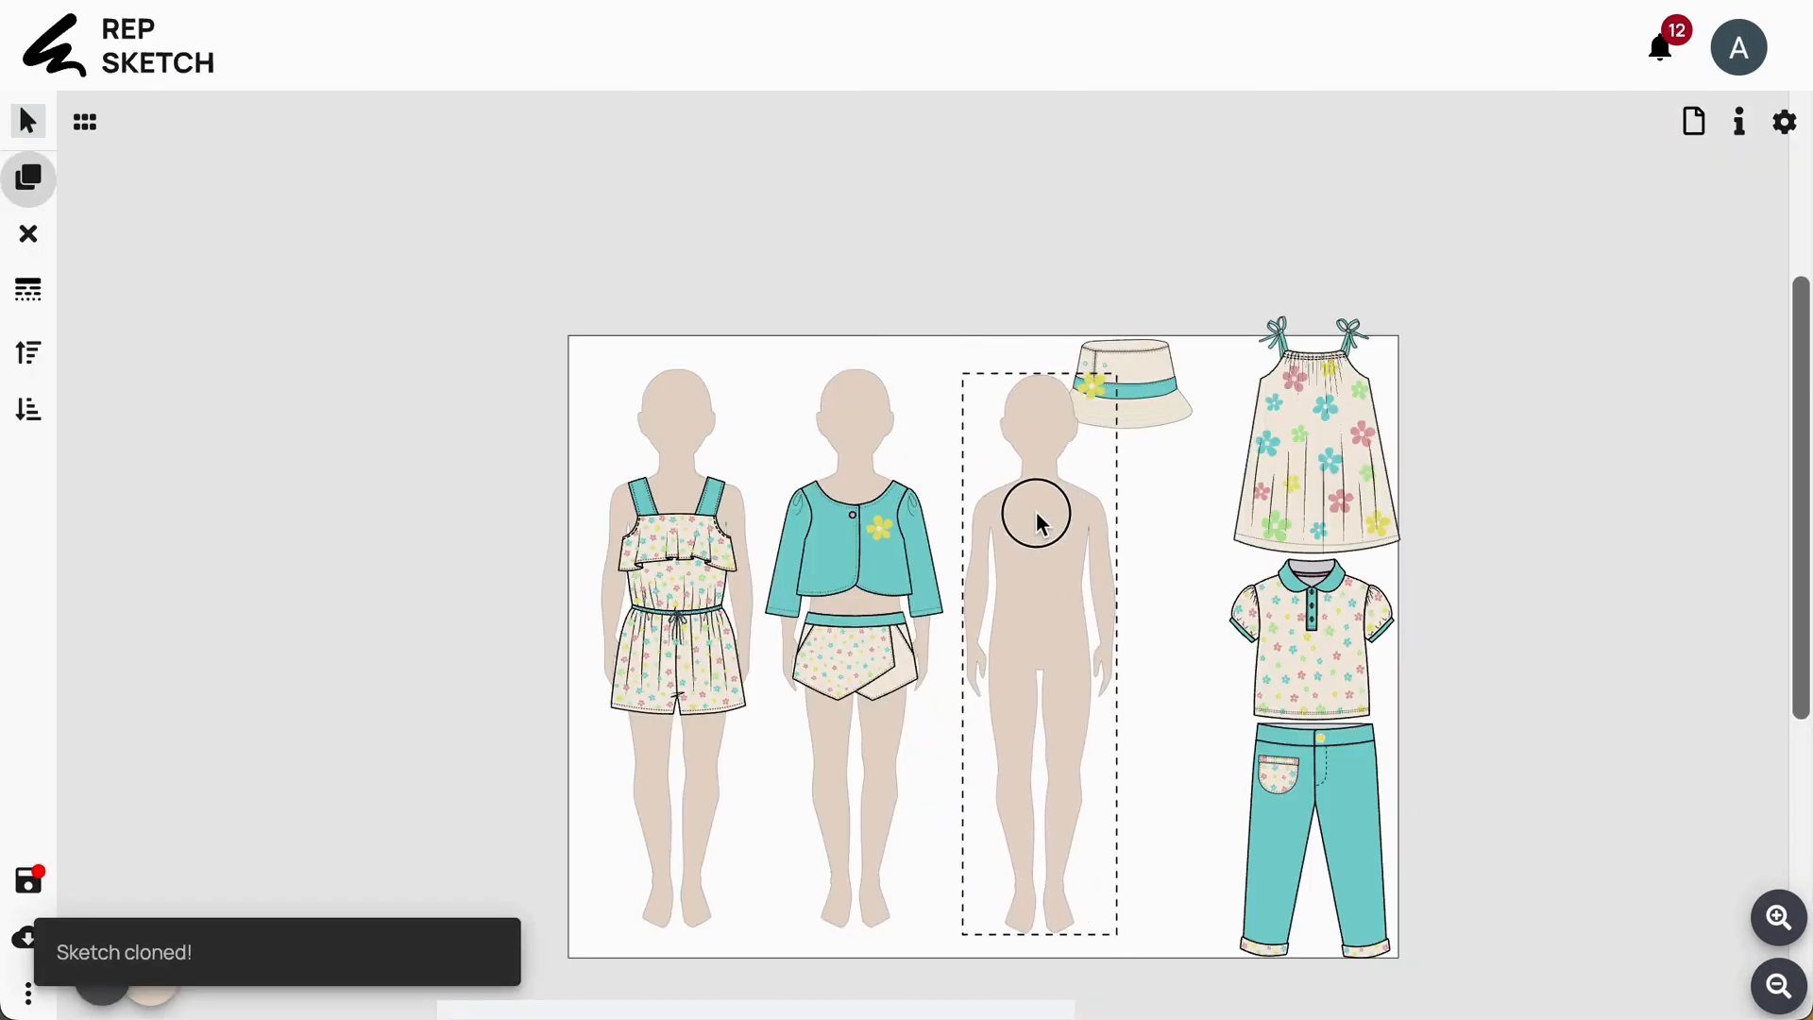
pyautogui.moveTo(1035, 514); pyautogui.dragTo(1036, 509)
# - Dress the third croquis in the strappy floral dress, bring the dress to the front, and position a fourth cloned croquis alongside
pyautogui.click(1788, 930)
pyautogui.moveTo(1520, 363); pyautogui.dragTo(1121, 601)
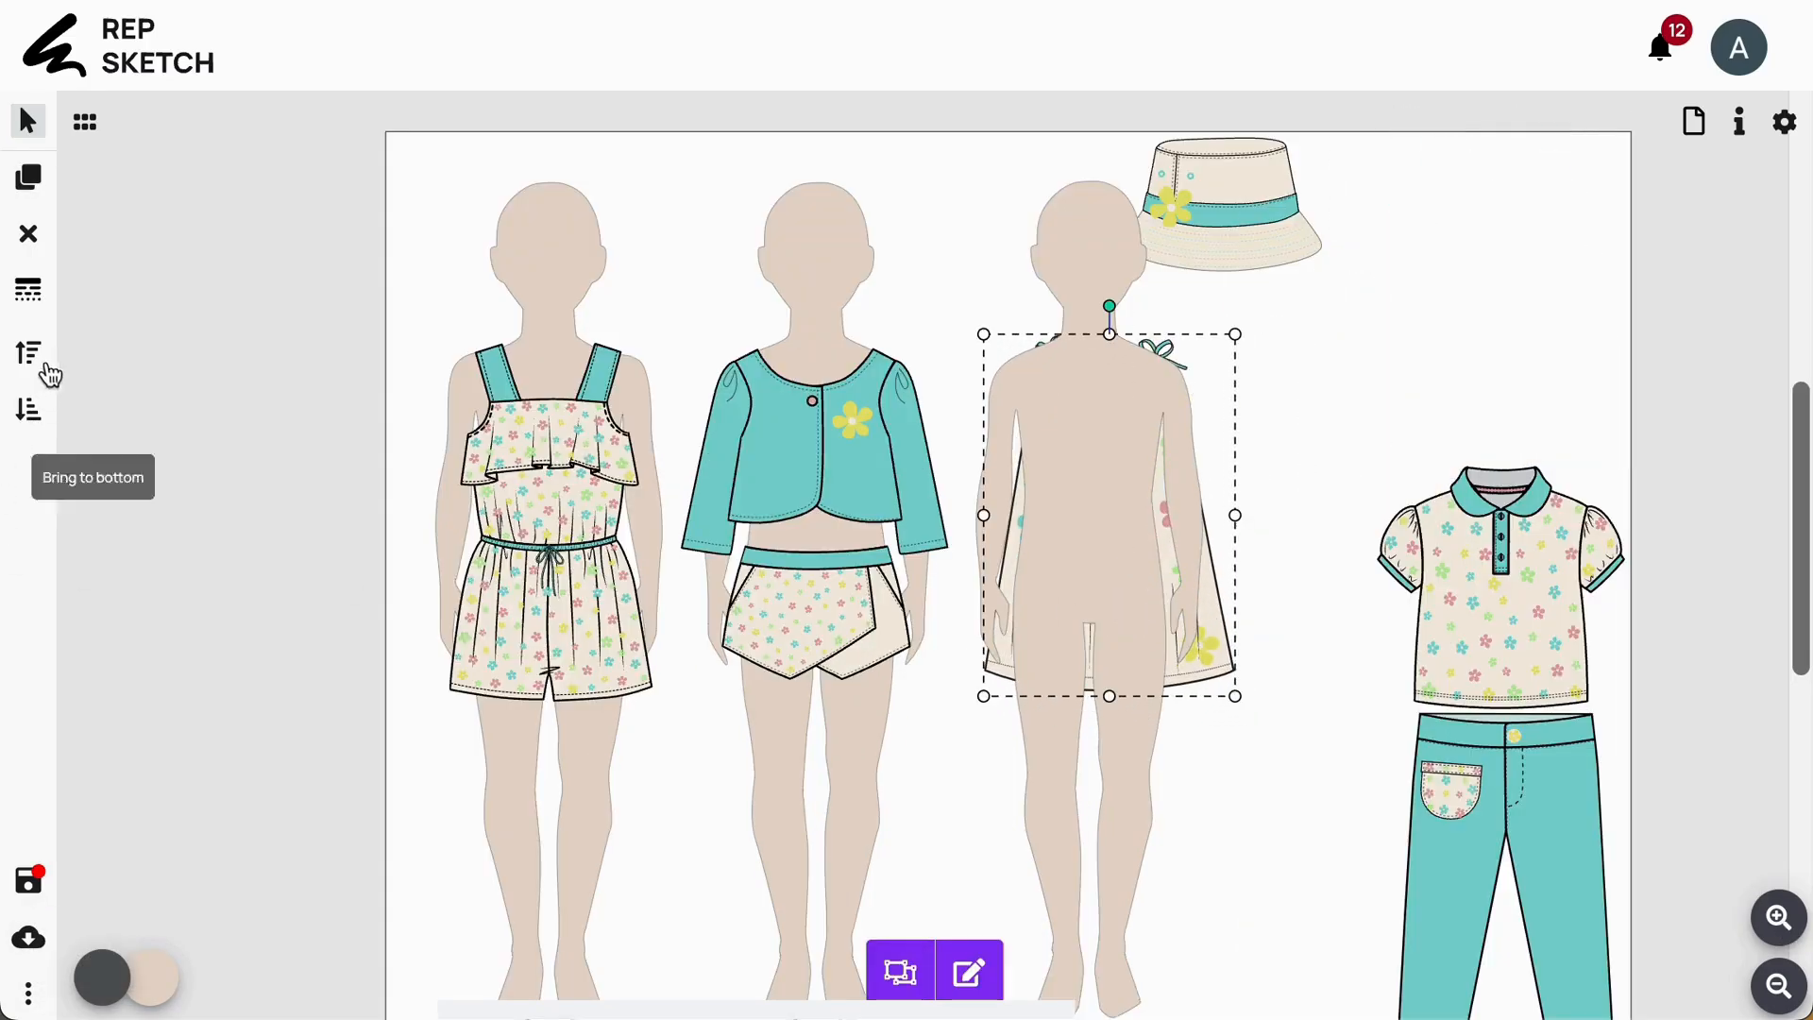
pyautogui.click(30, 355)
pyautogui.moveTo(1144, 497); pyautogui.dragTo(1138, 492)
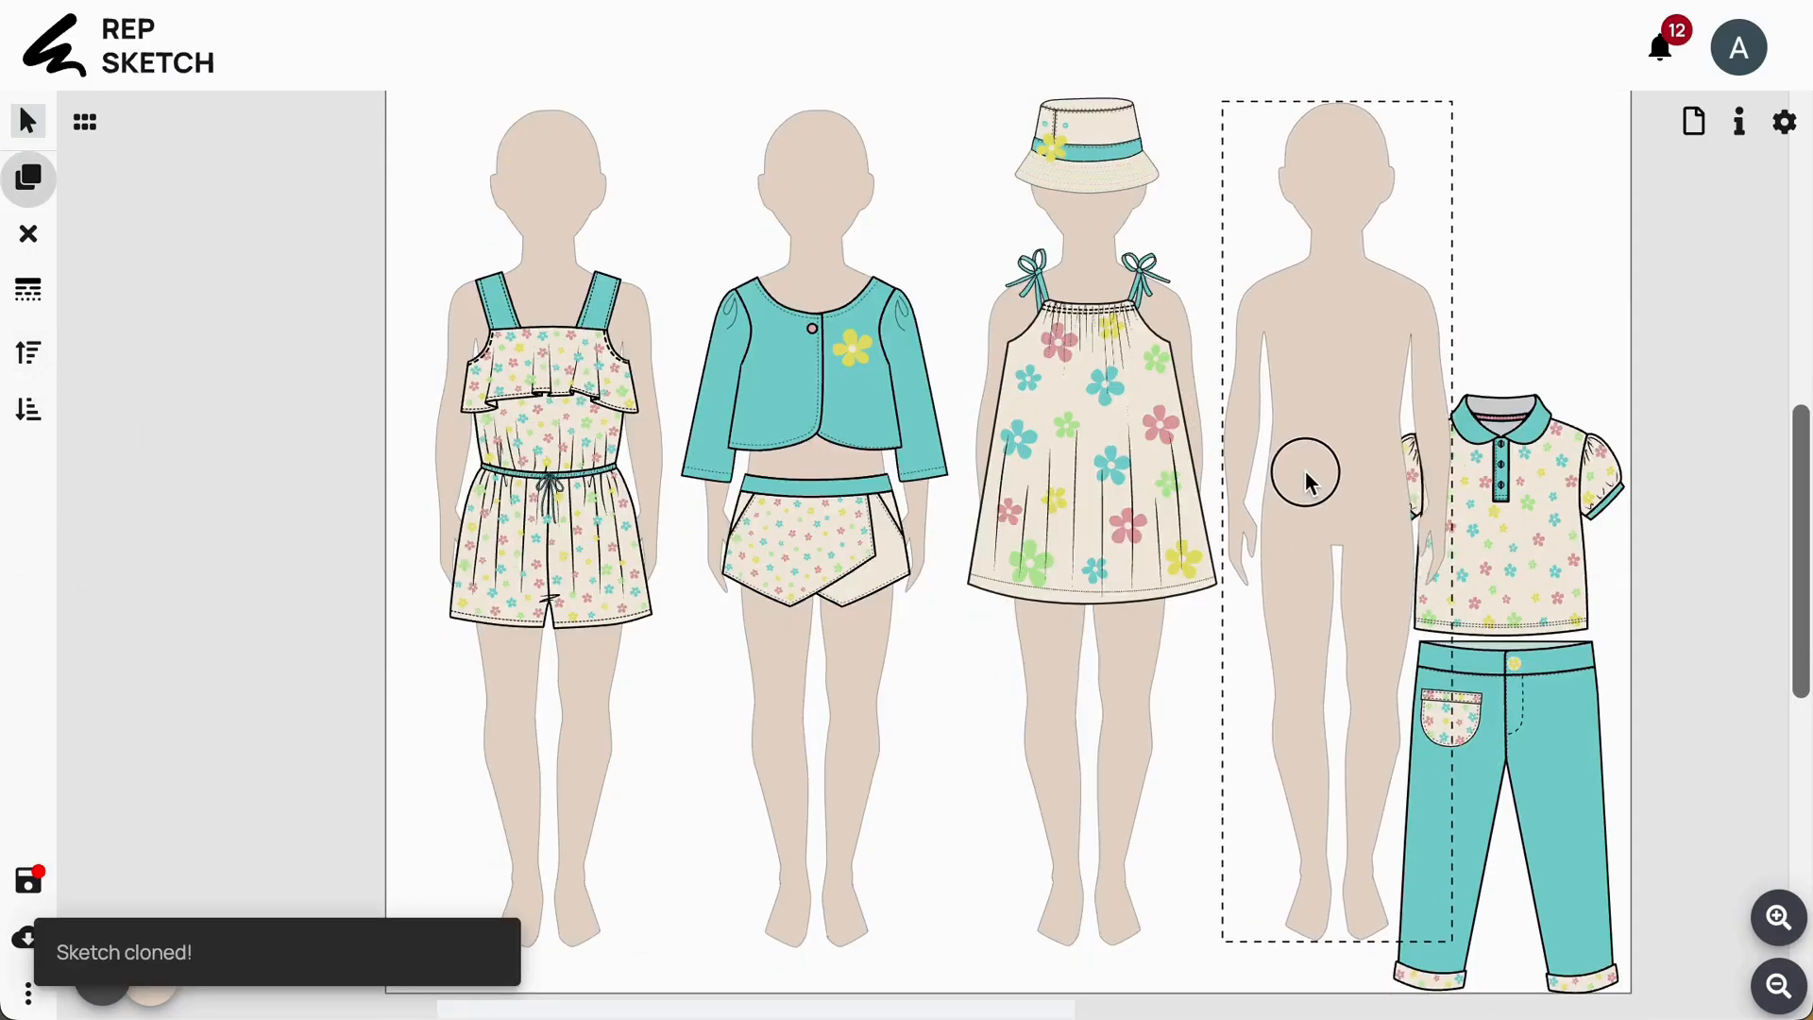
pyautogui.moveTo(1303, 473); pyautogui.dragTo(1315, 473)
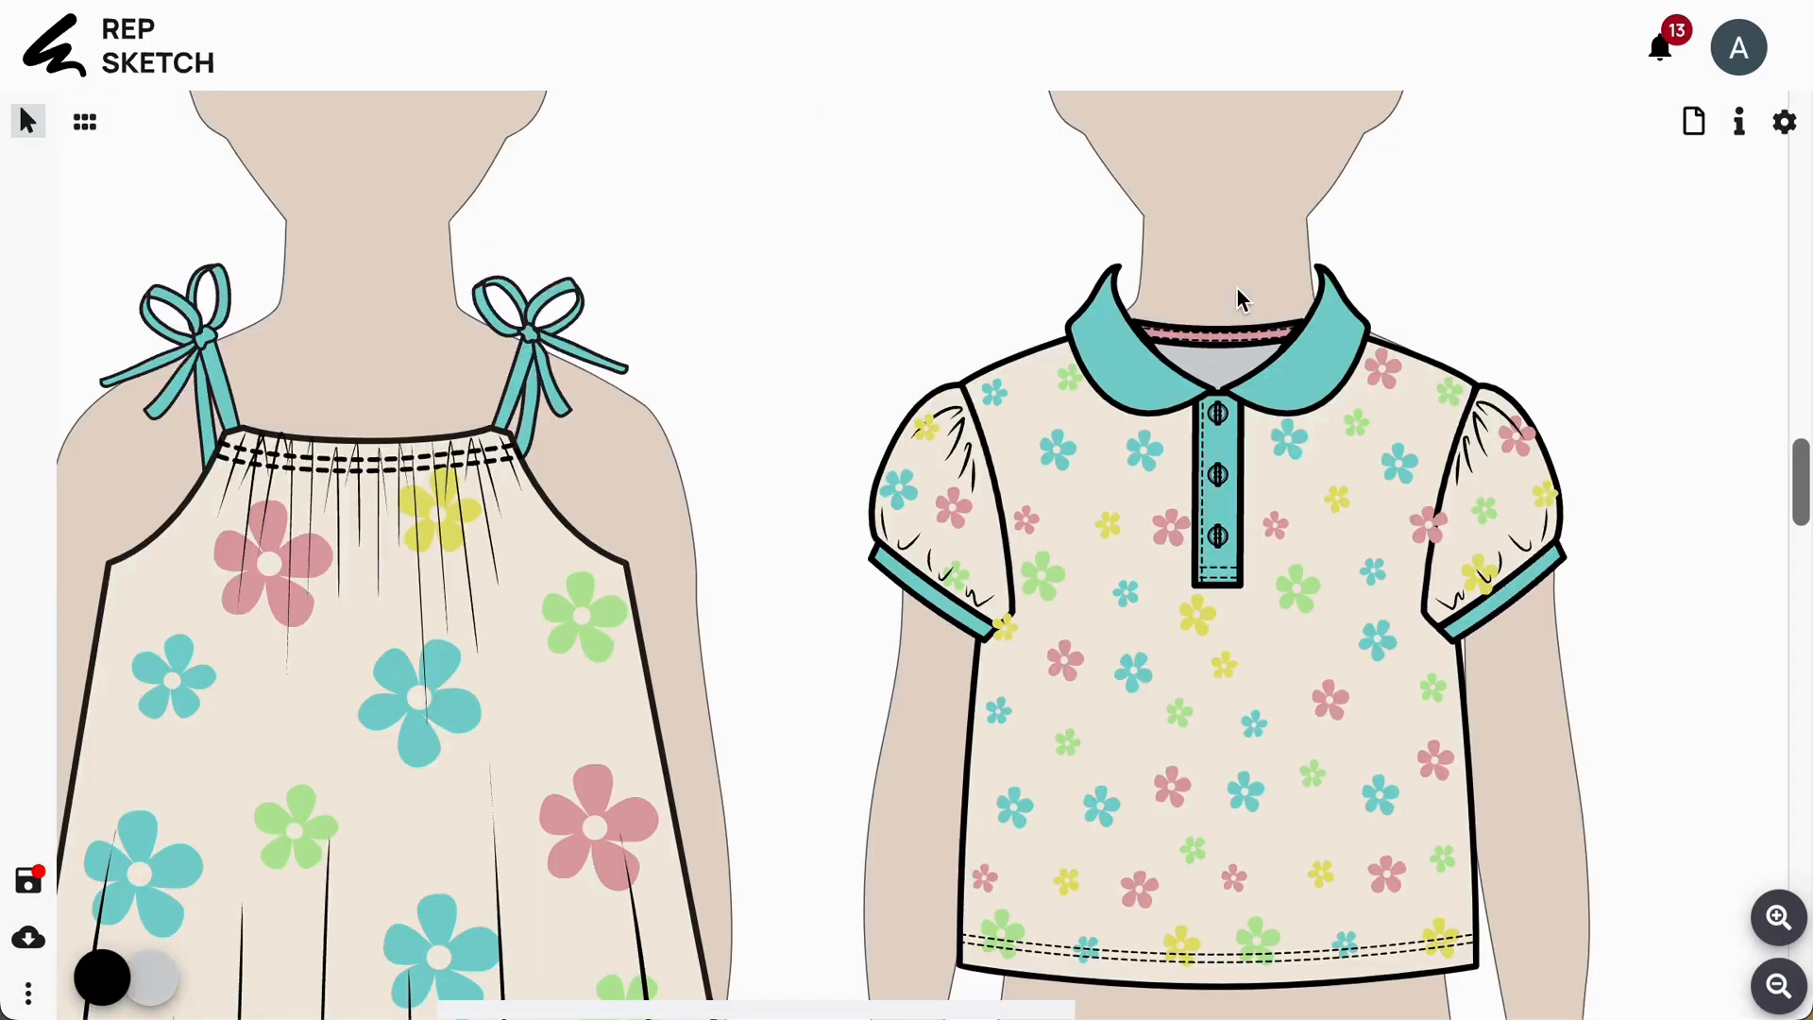
# - Delete the pink neckband and the grey inner back piece from the polo shirt's neckline
pyautogui.click(1231, 341)
pyautogui.press('Delete')
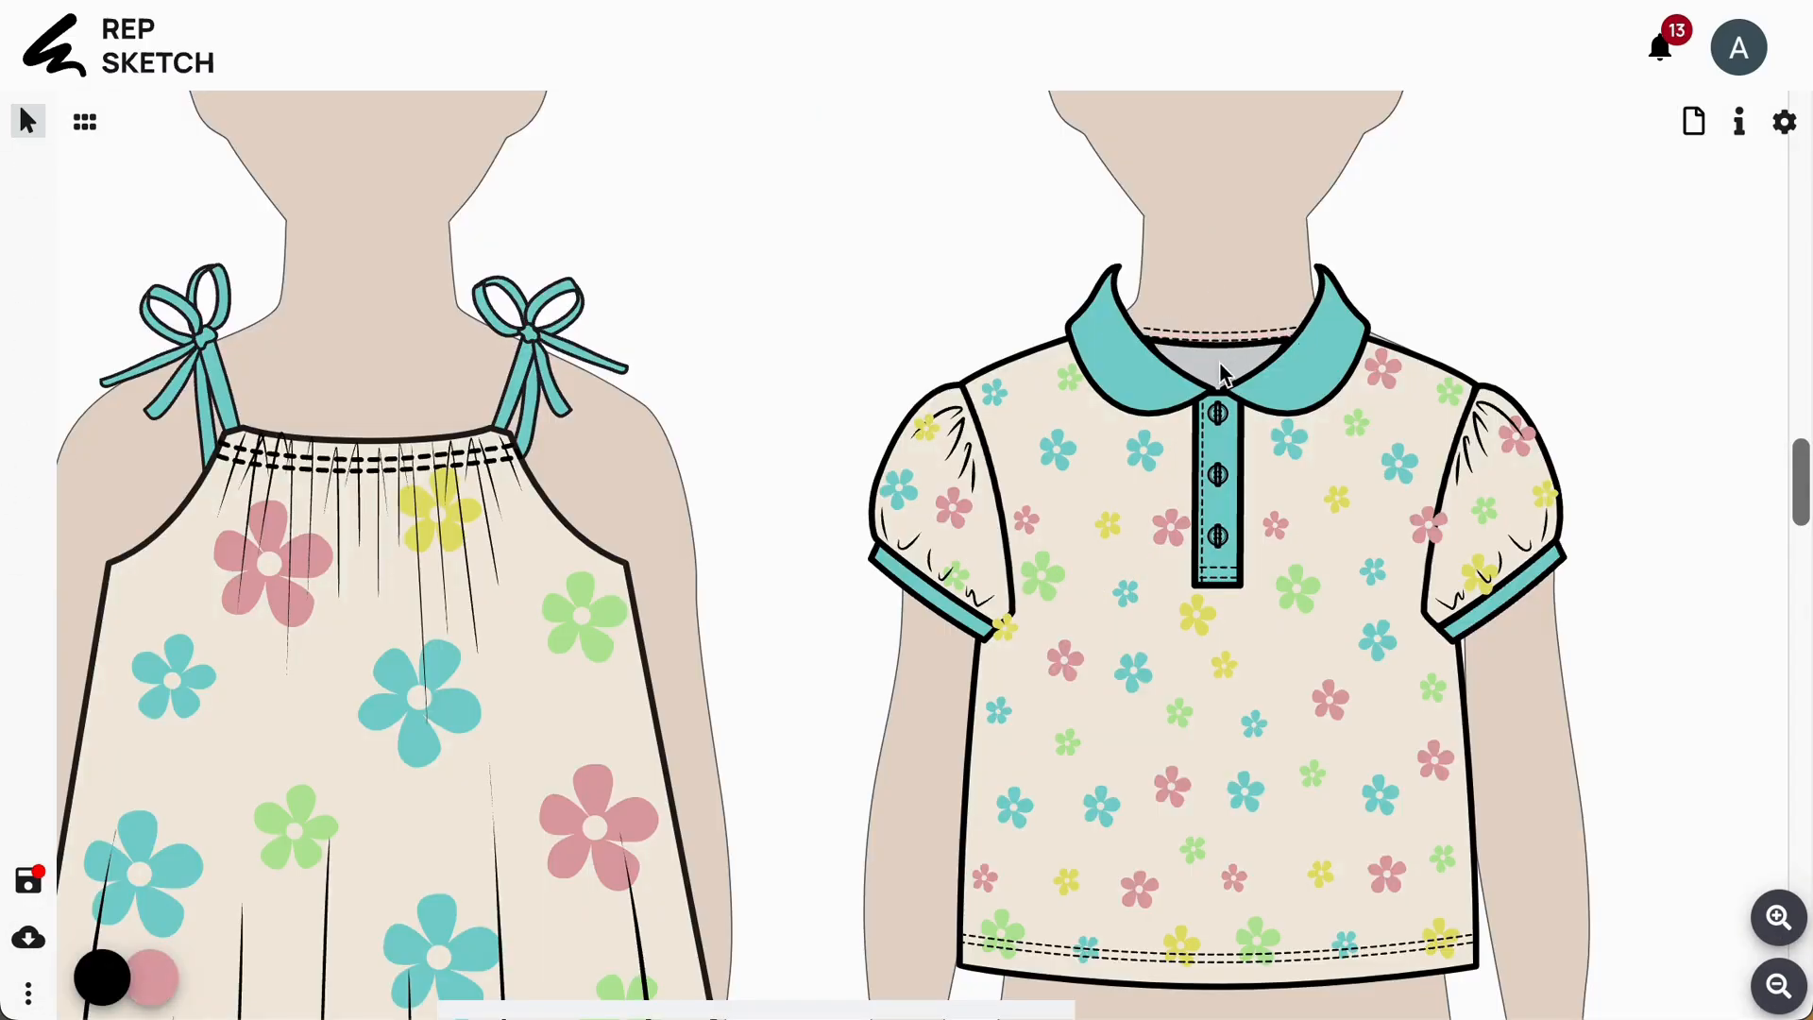
pyautogui.click(1220, 362)
pyautogui.press('Delete')
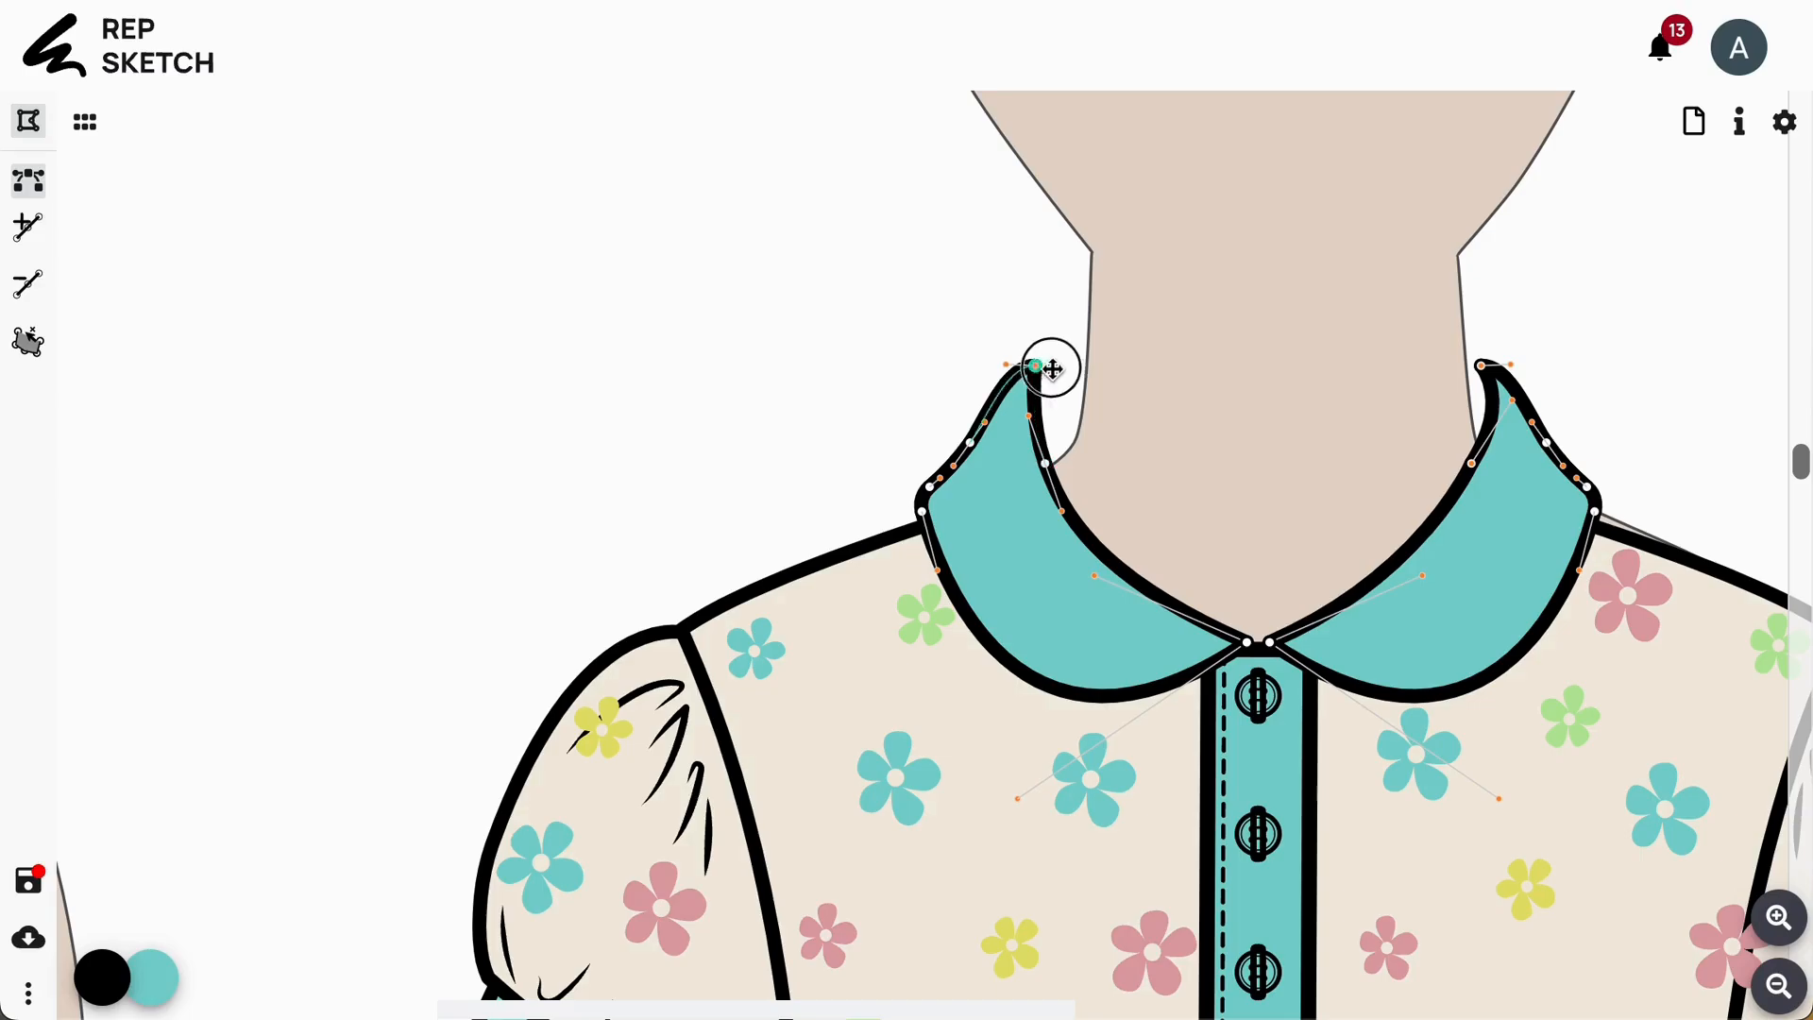
# - Reshape the polo collar by moving its upper tip and inner edge points in against the neck on both sides
pyautogui.moveTo(1048, 364); pyautogui.dragTo(1077, 401)
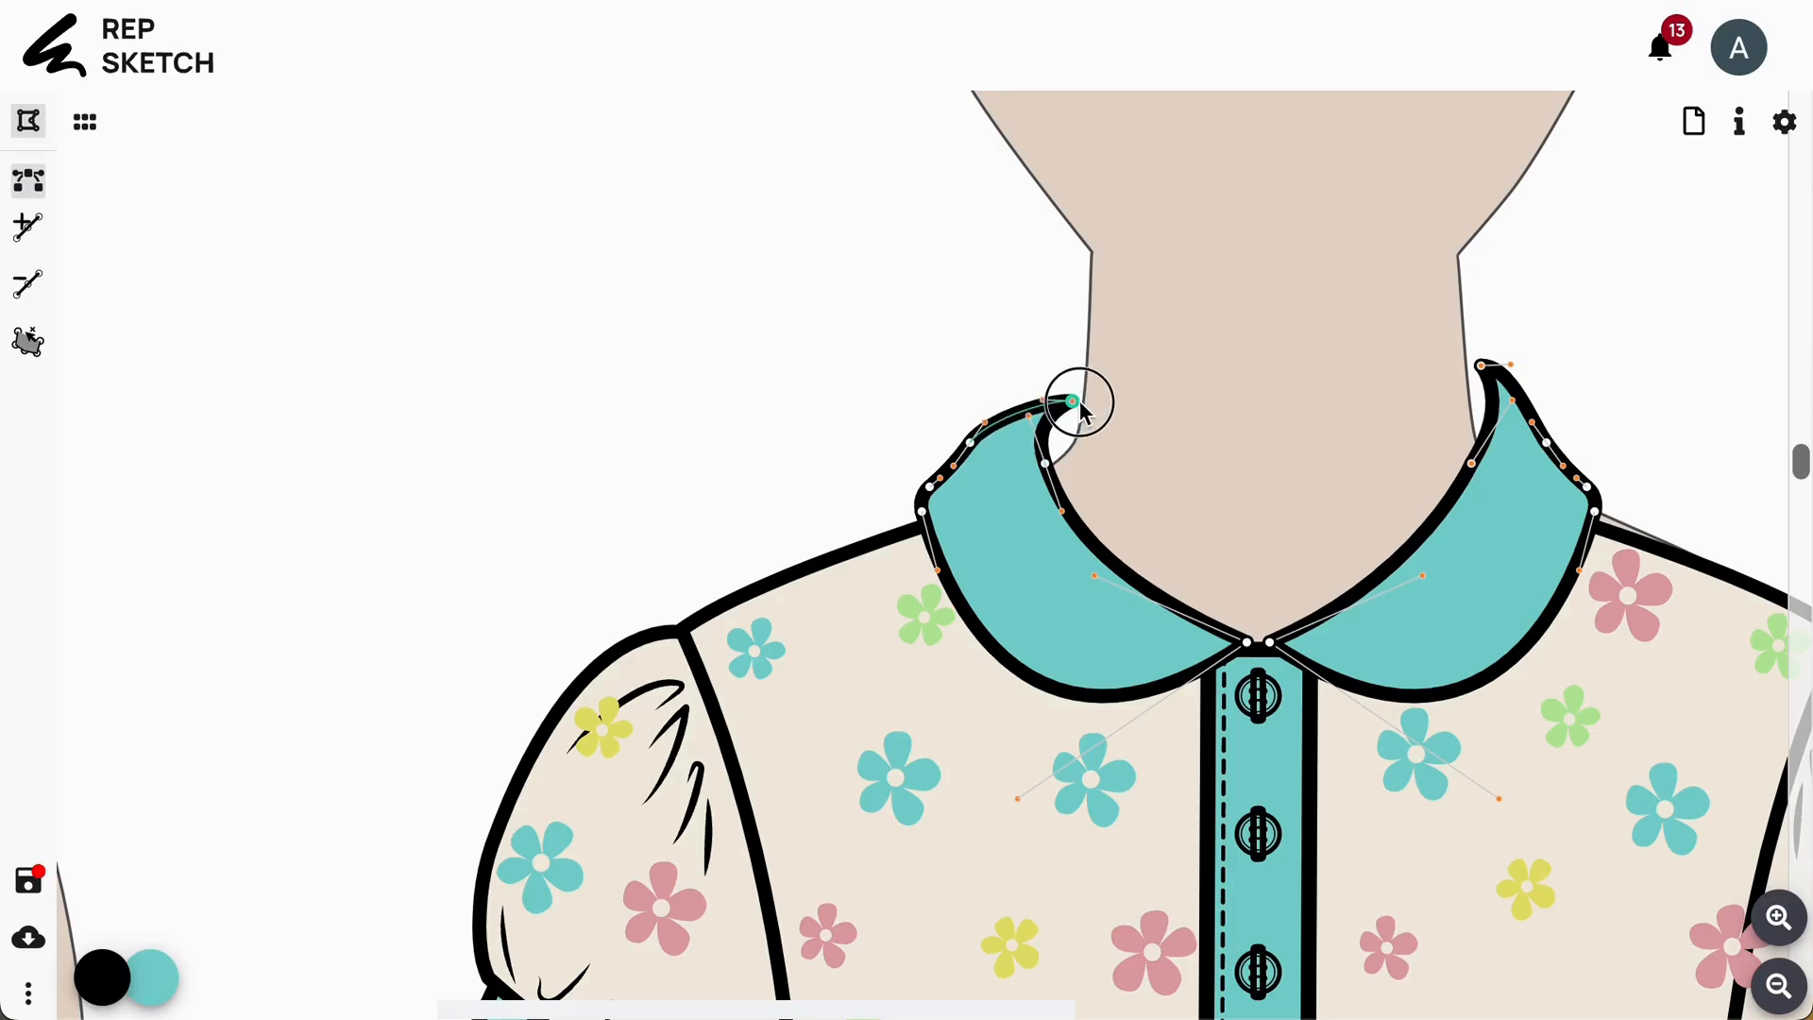
pyautogui.moveTo(1476, 461); pyautogui.dragTo(1457, 478)
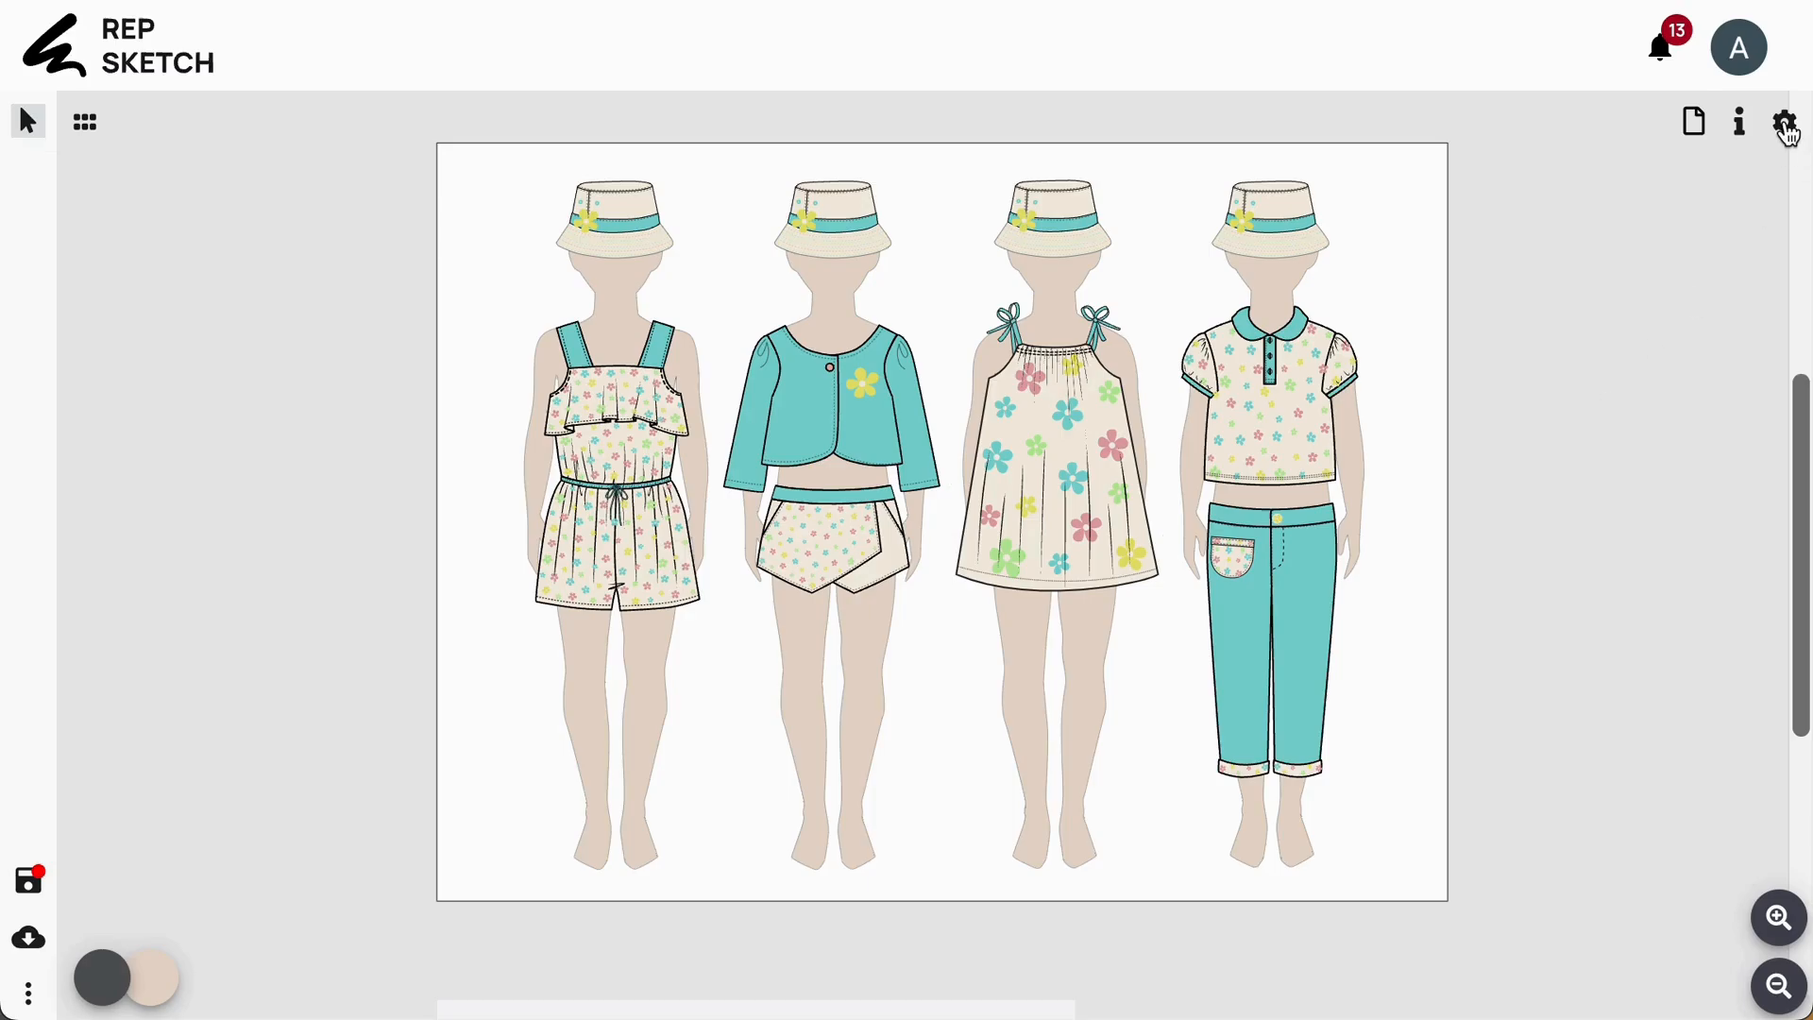
# - Name the design "Kidswear Collection SS25" and describe it as "Kidswear Collection SS25 - Floral" in the design settings
pyautogui.click(1785, 126)
pyautogui.click(699, 268)
pyautogui.write('SS25')
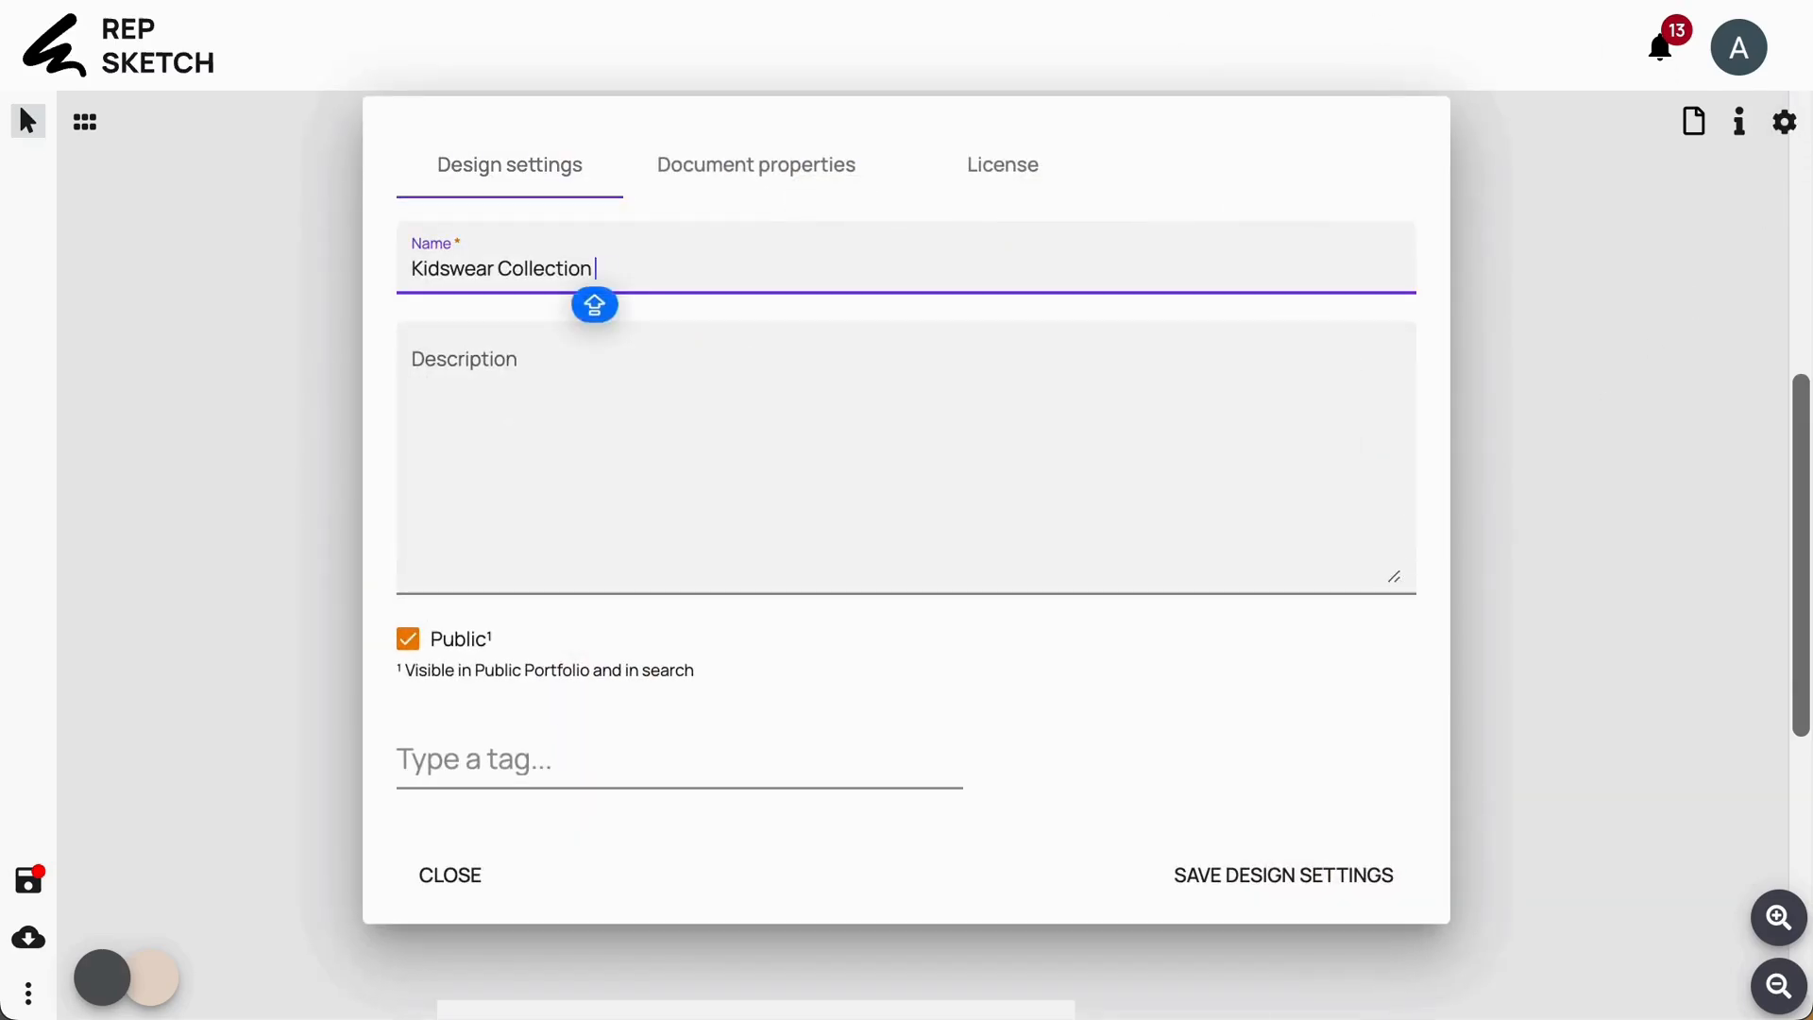
pyautogui.click(554, 377)
pyautogui.write('Kidswear Collection SS25')
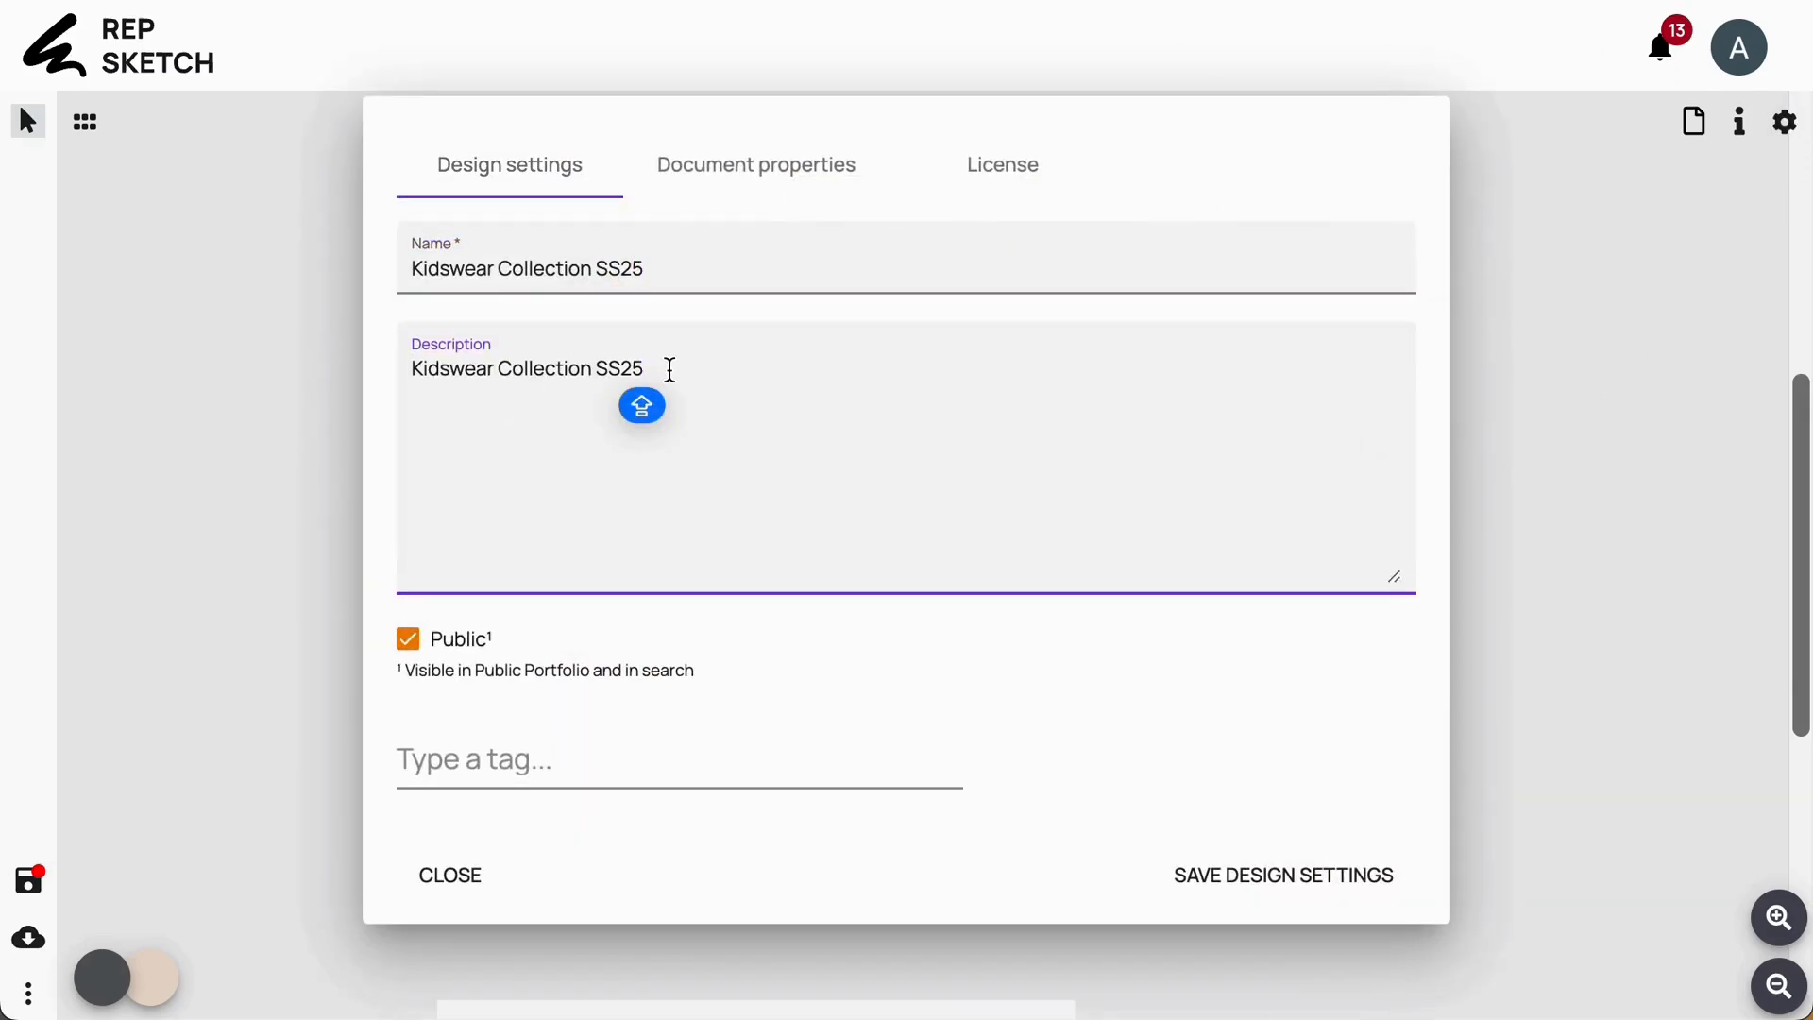
pyautogui.write('- Floral')
# - Add the tags Kid, Girl, Outfit, Playsuit, Blouse, Skorts, Buckethat, Trouser, Polo and Dress, and save the design settings
pyautogui.click(529, 759)
pyautogui.write('KID')
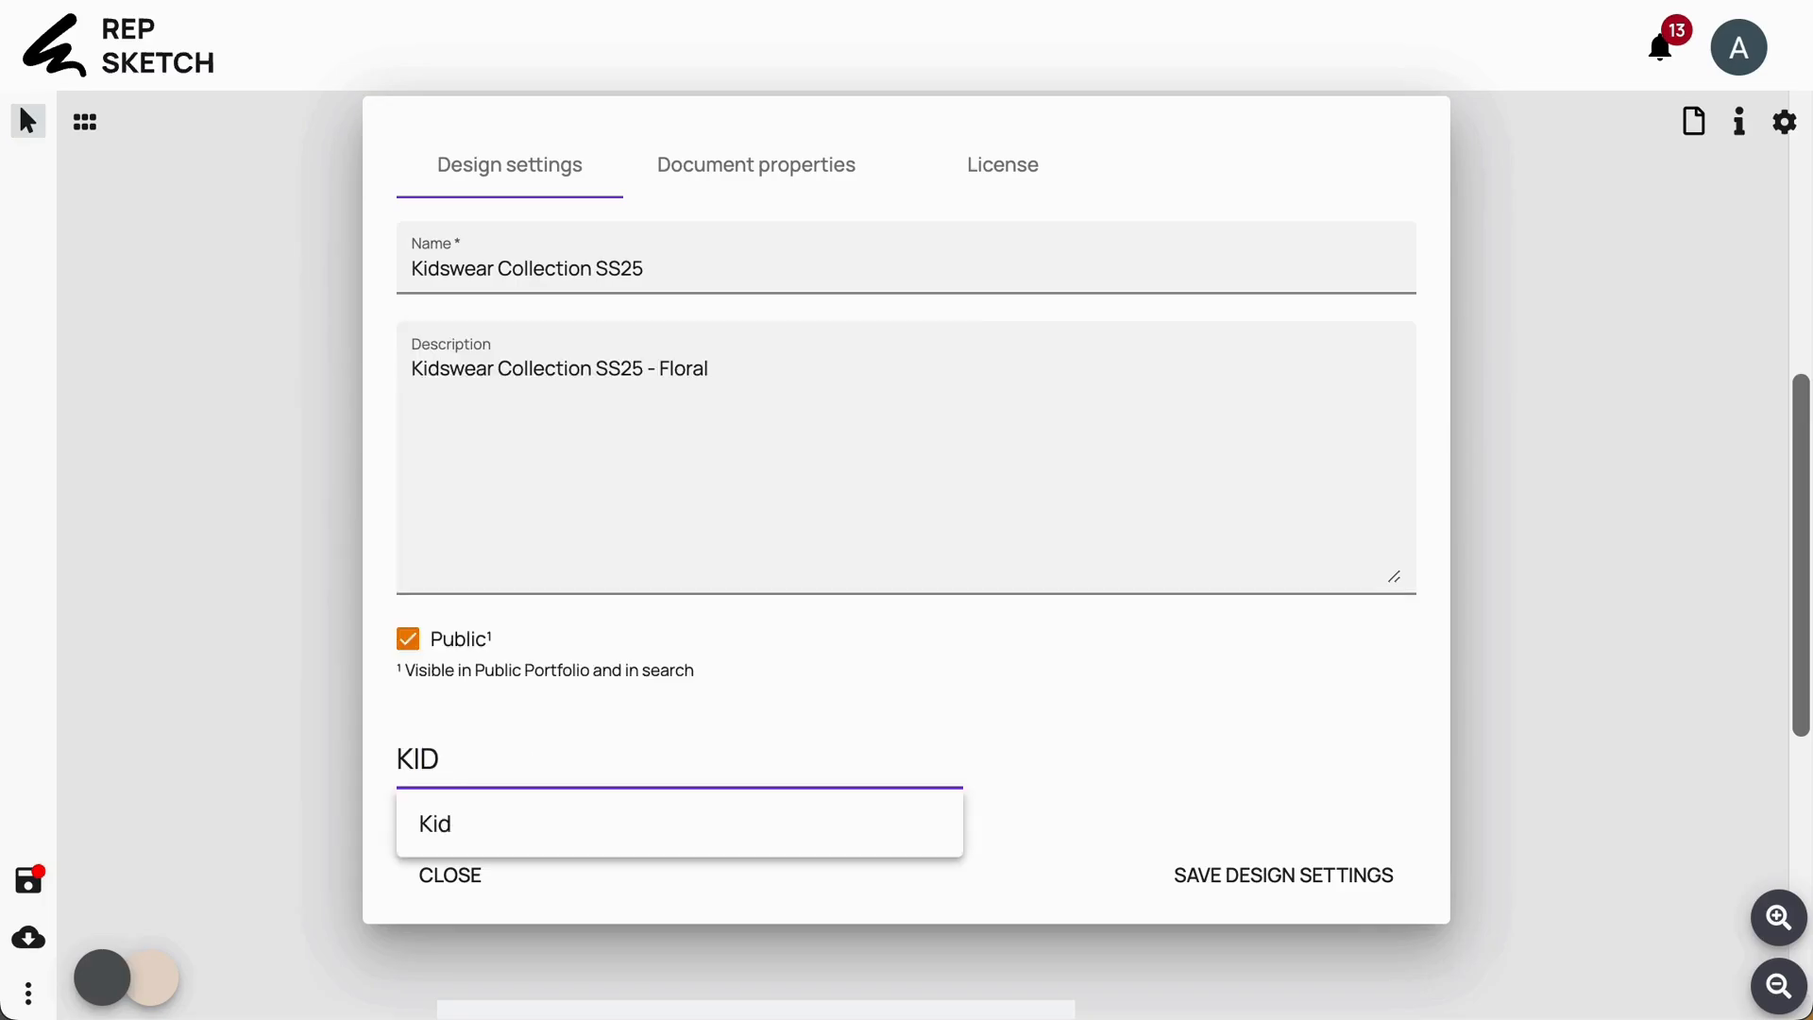
pyautogui.click(522, 830)
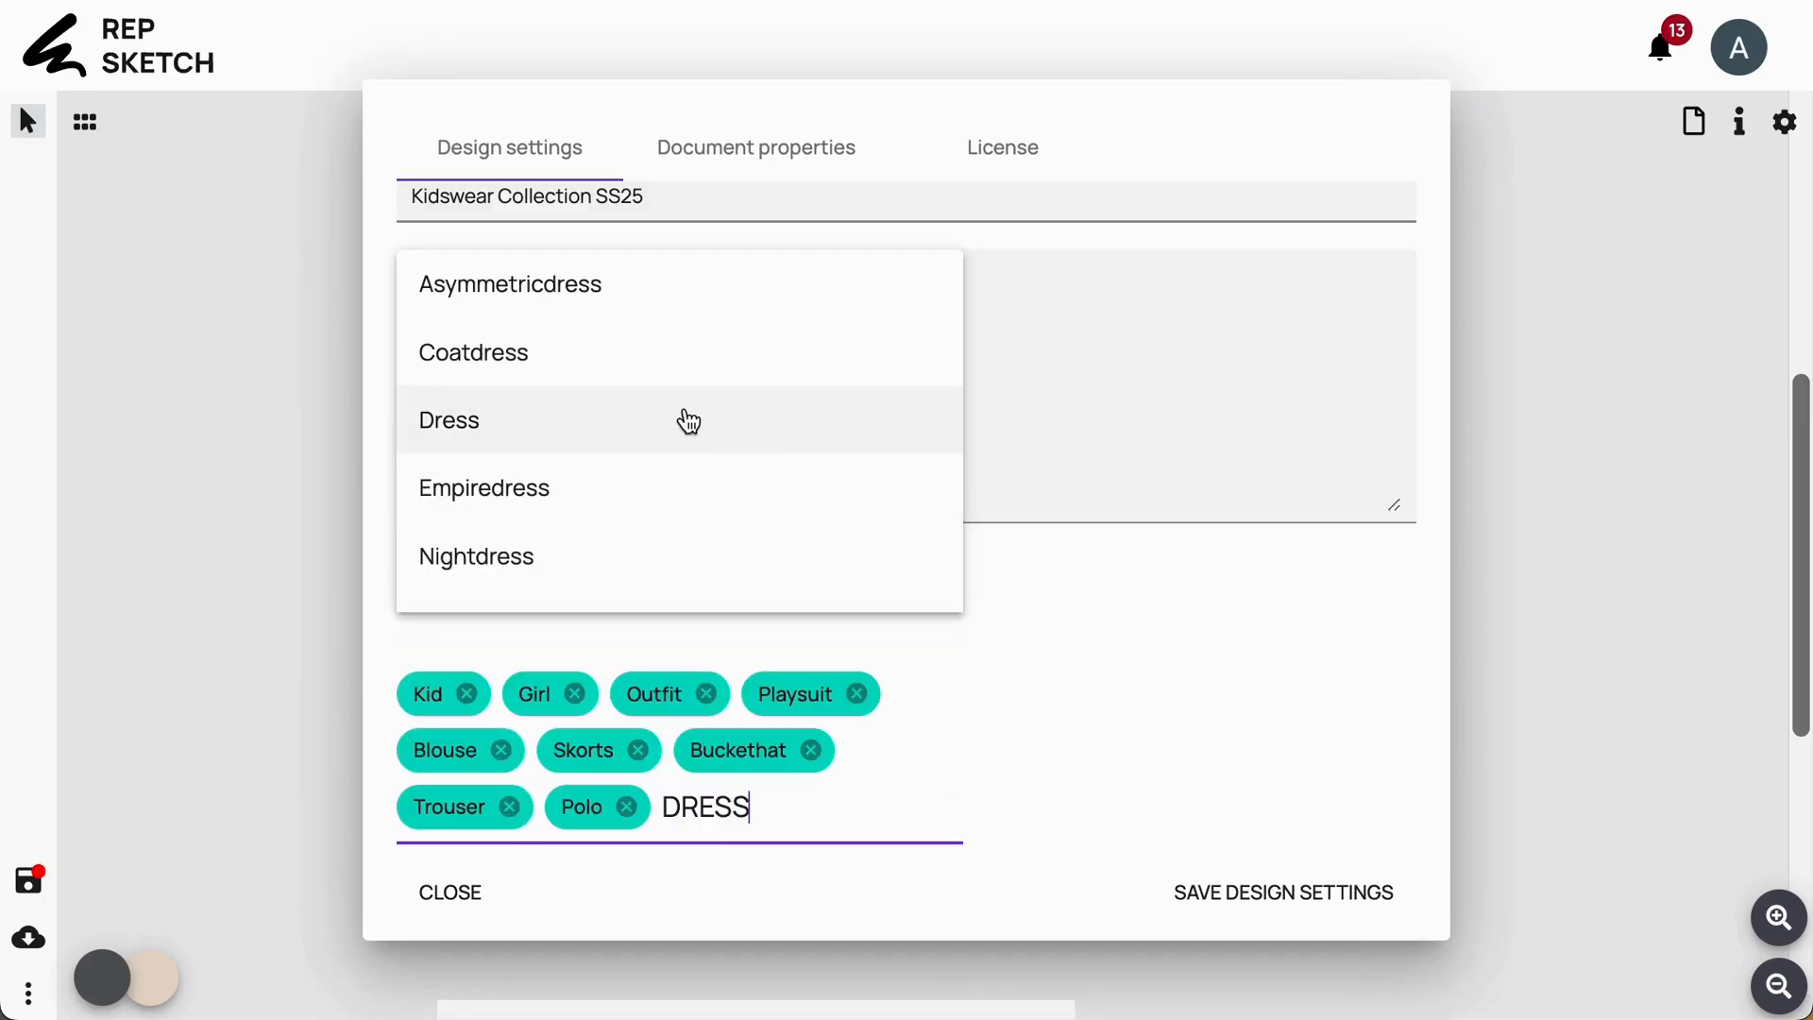
pyautogui.click(689, 416)
pyautogui.click(1248, 889)
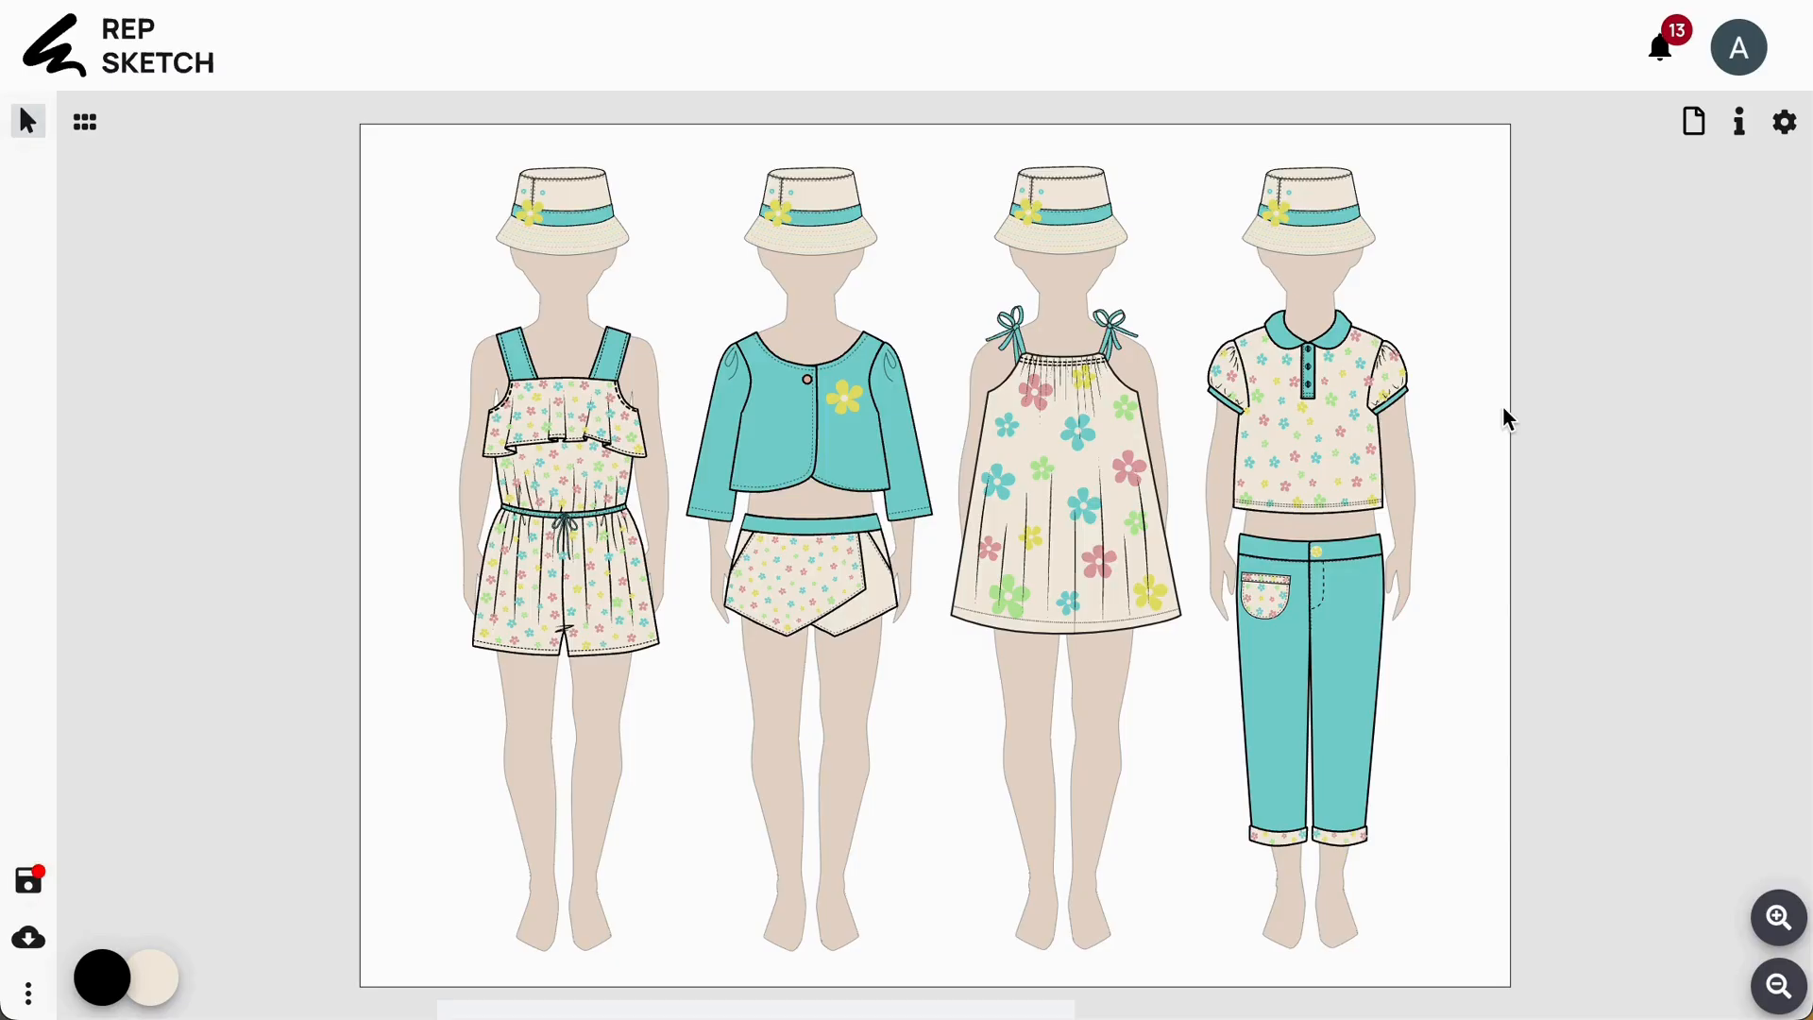
# - Go to the account's own sketches and view the Kidswear Collection SS25 sketch
pyautogui.click(1740, 49)
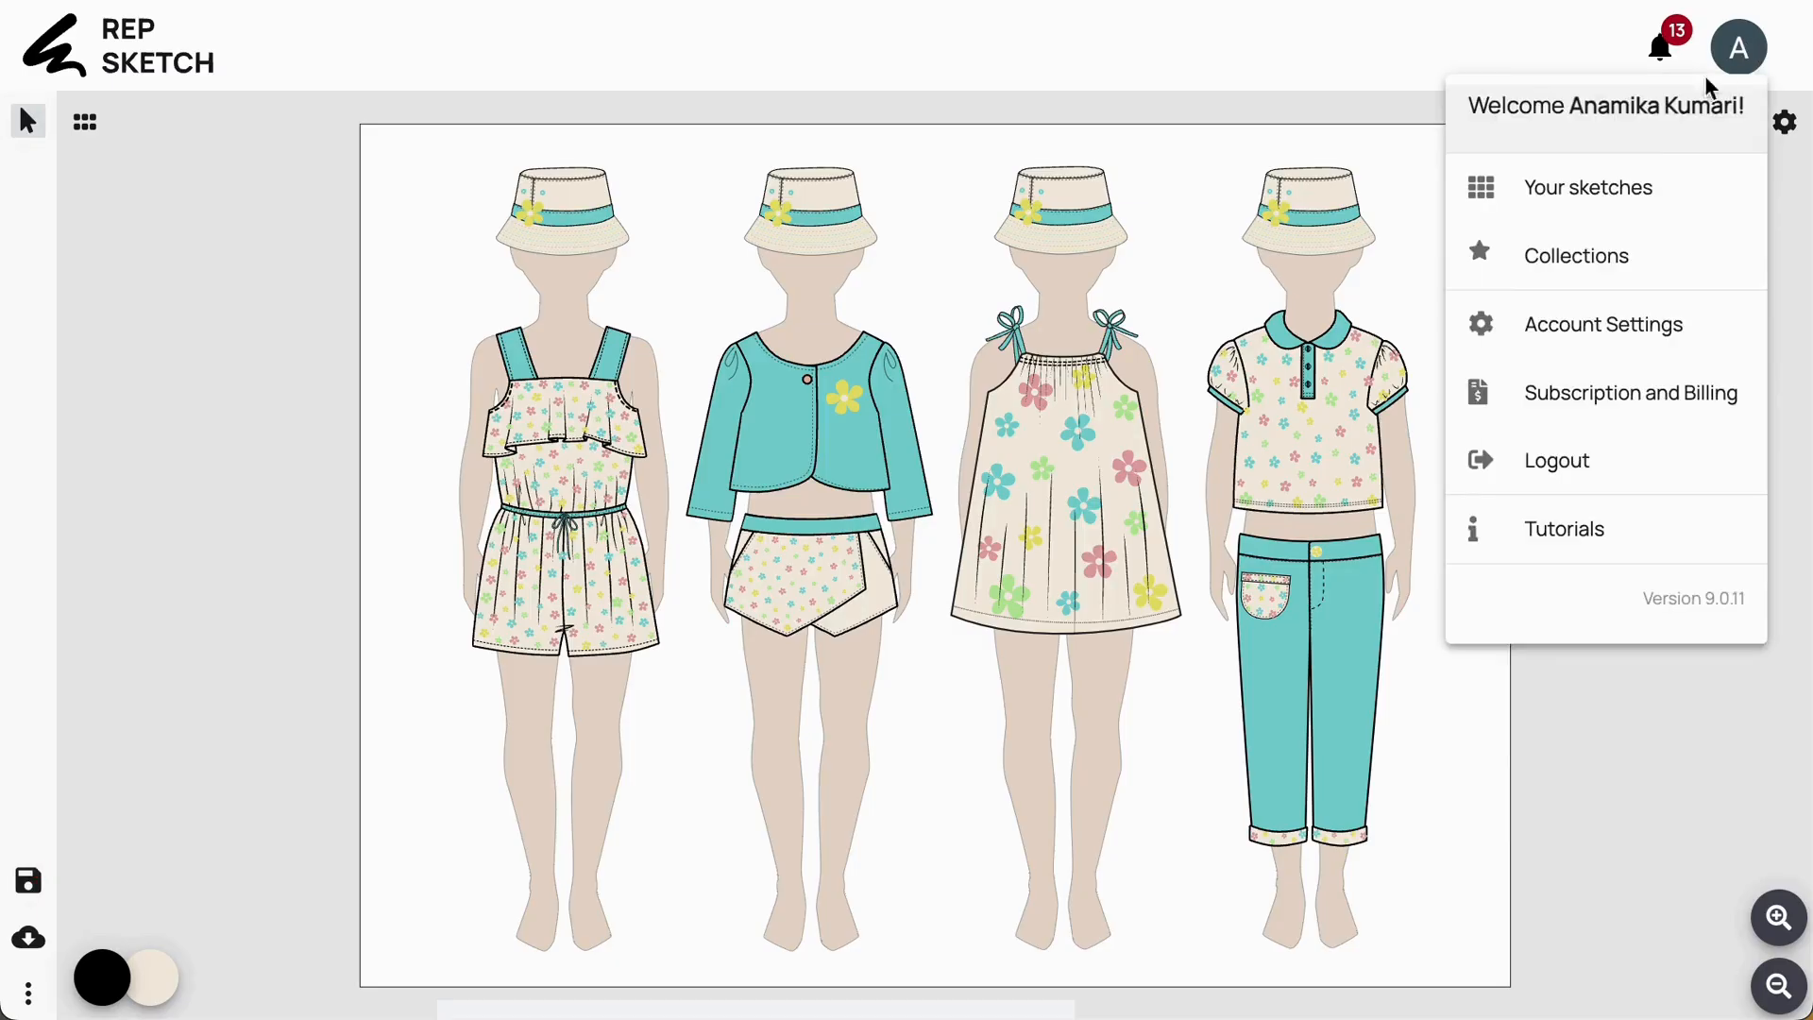
pyautogui.click(1590, 189)
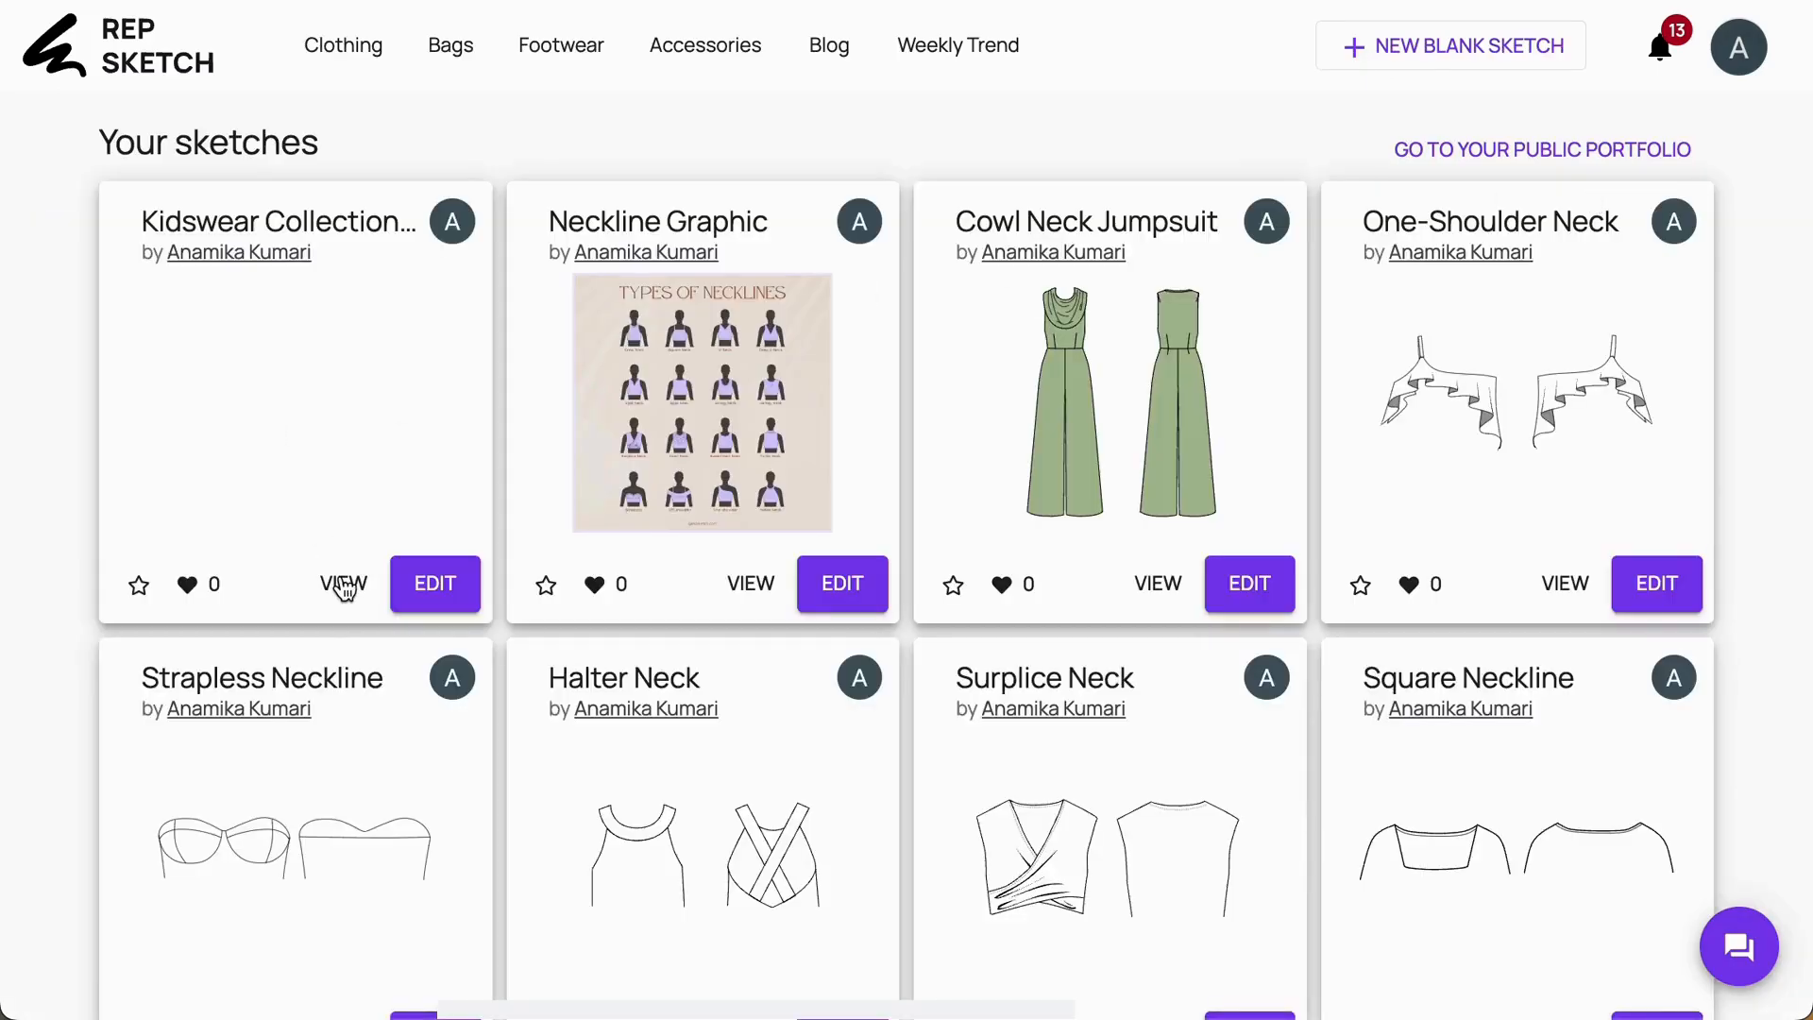
pyautogui.click(344, 586)
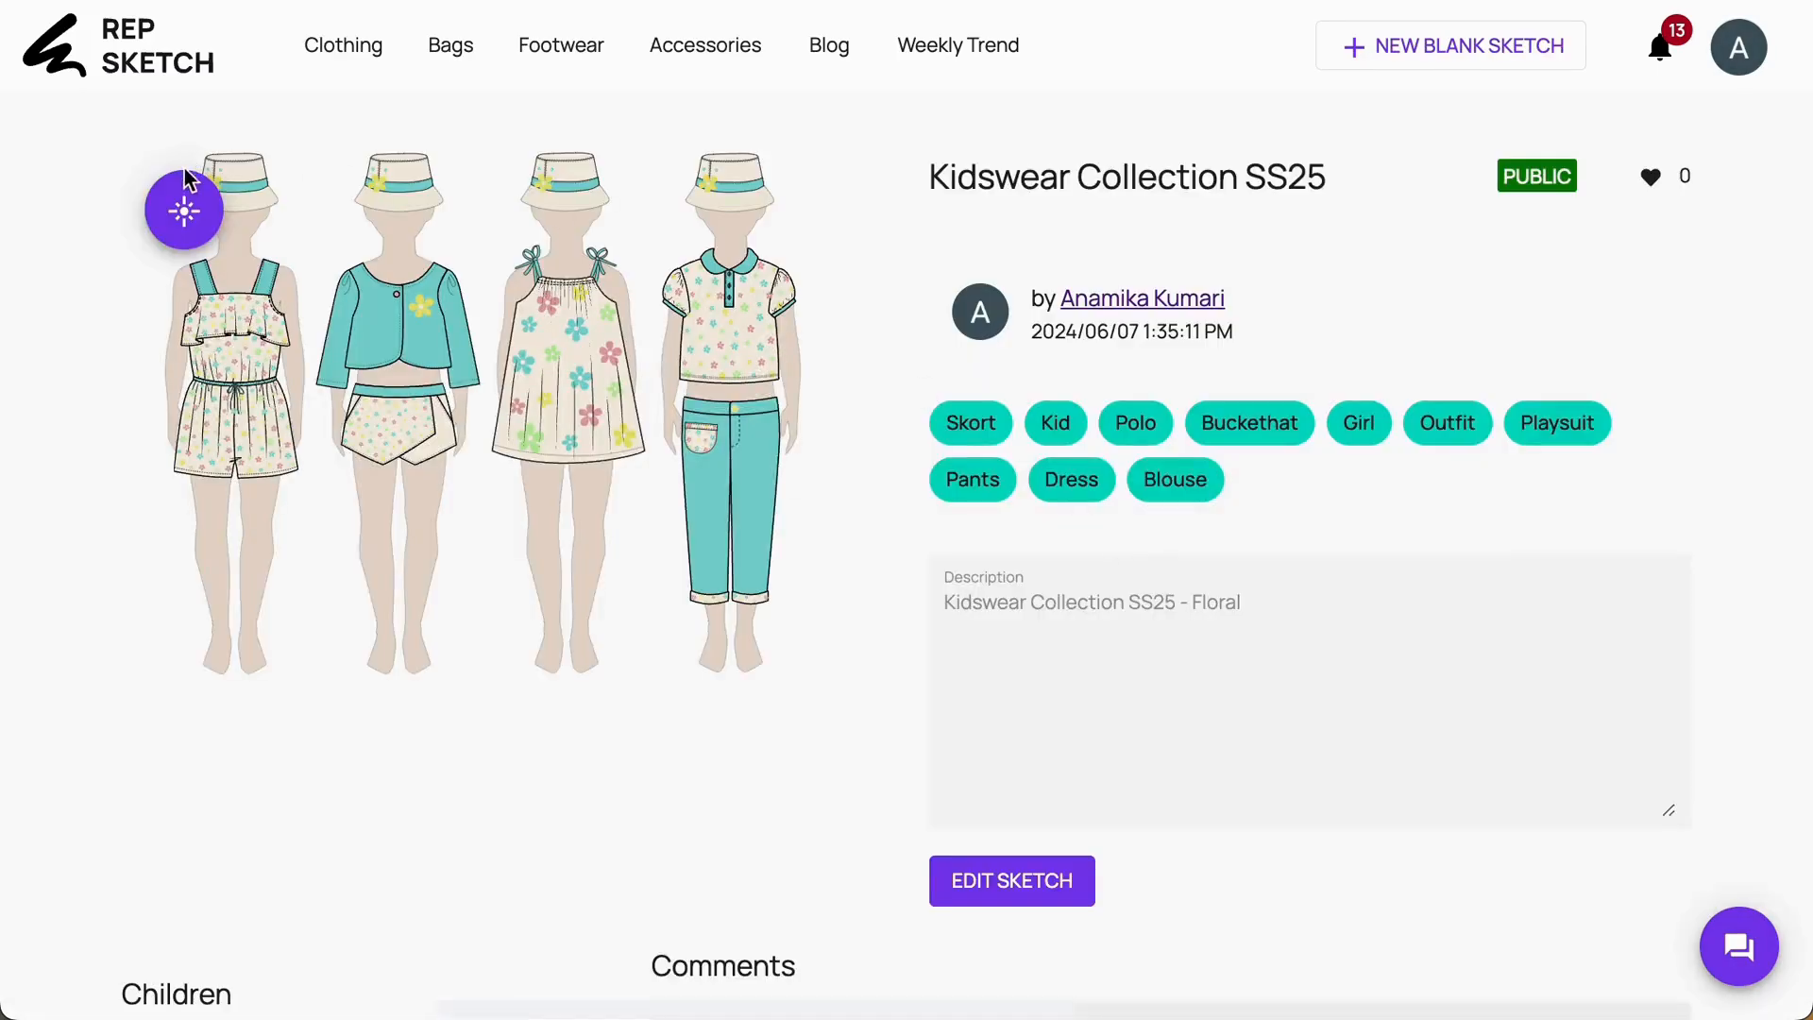
# - Generate a realistic AI image of the sketch, extending the prompt to say "girlswear outfit, there are 4 outfits and all are on models."
pyautogui.click(184, 210)
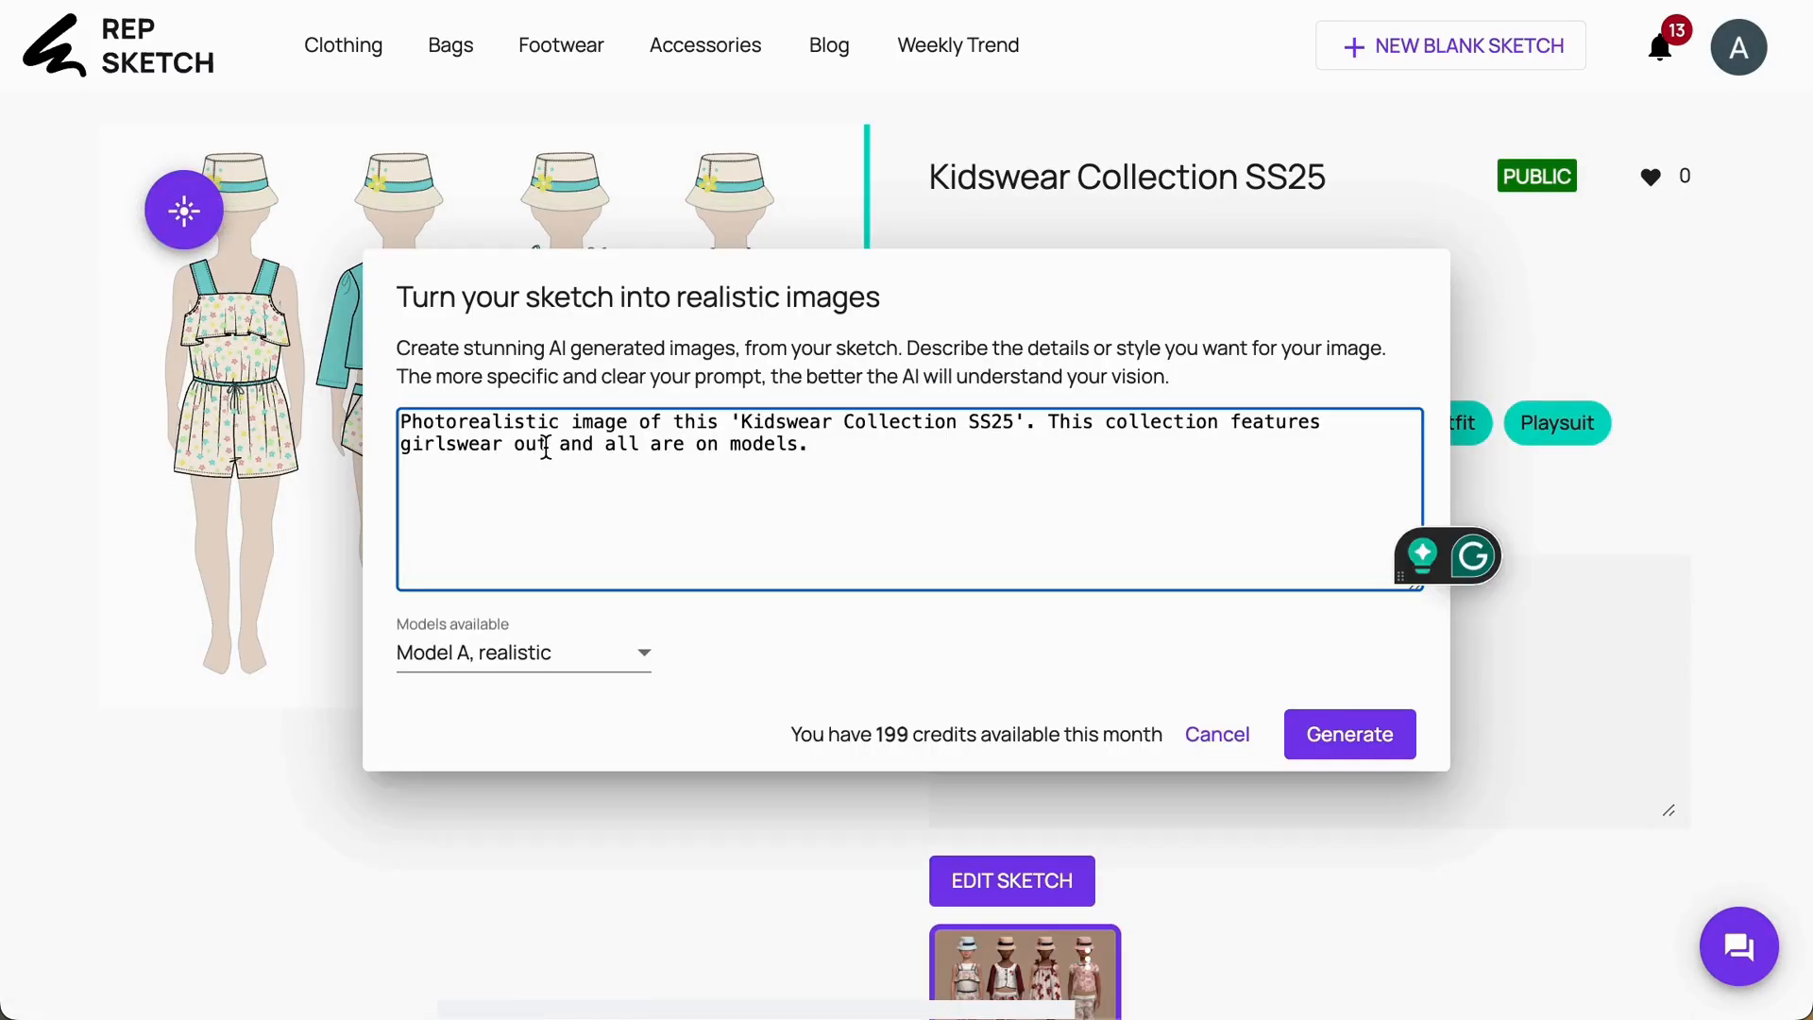
pyautogui.write('fit, ther')
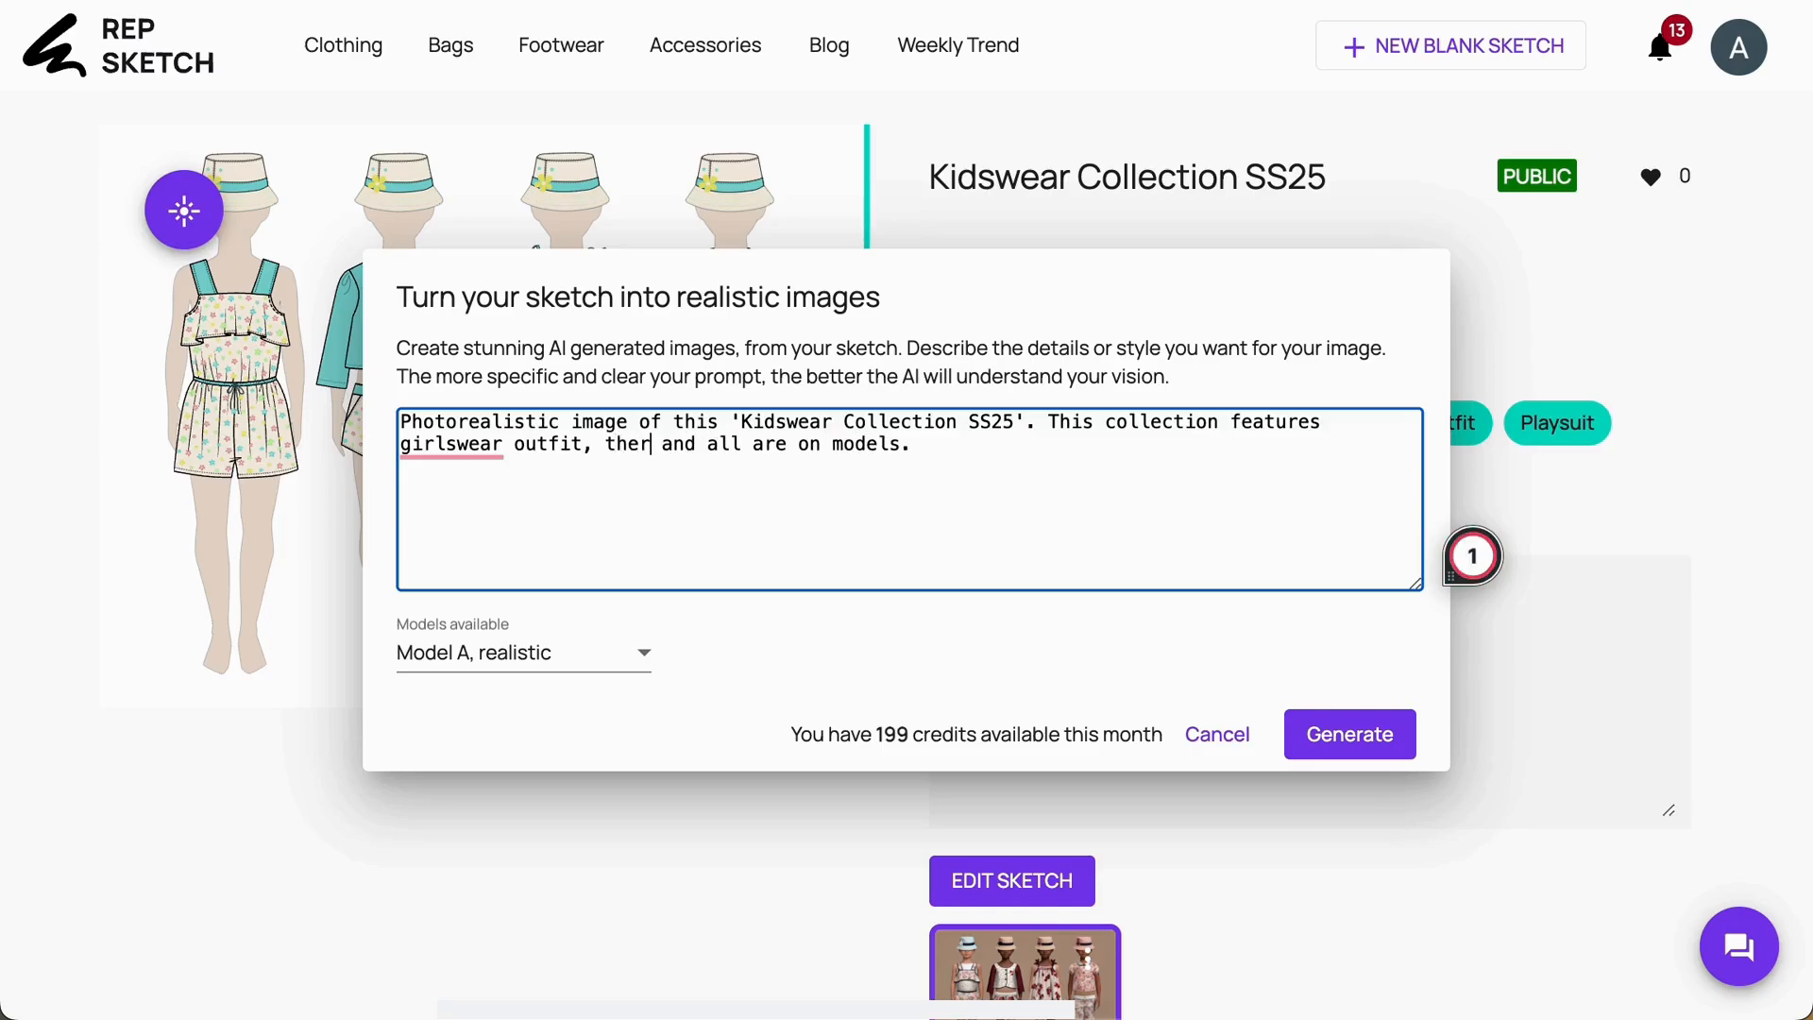
pyautogui.write('e are 4 outfits')
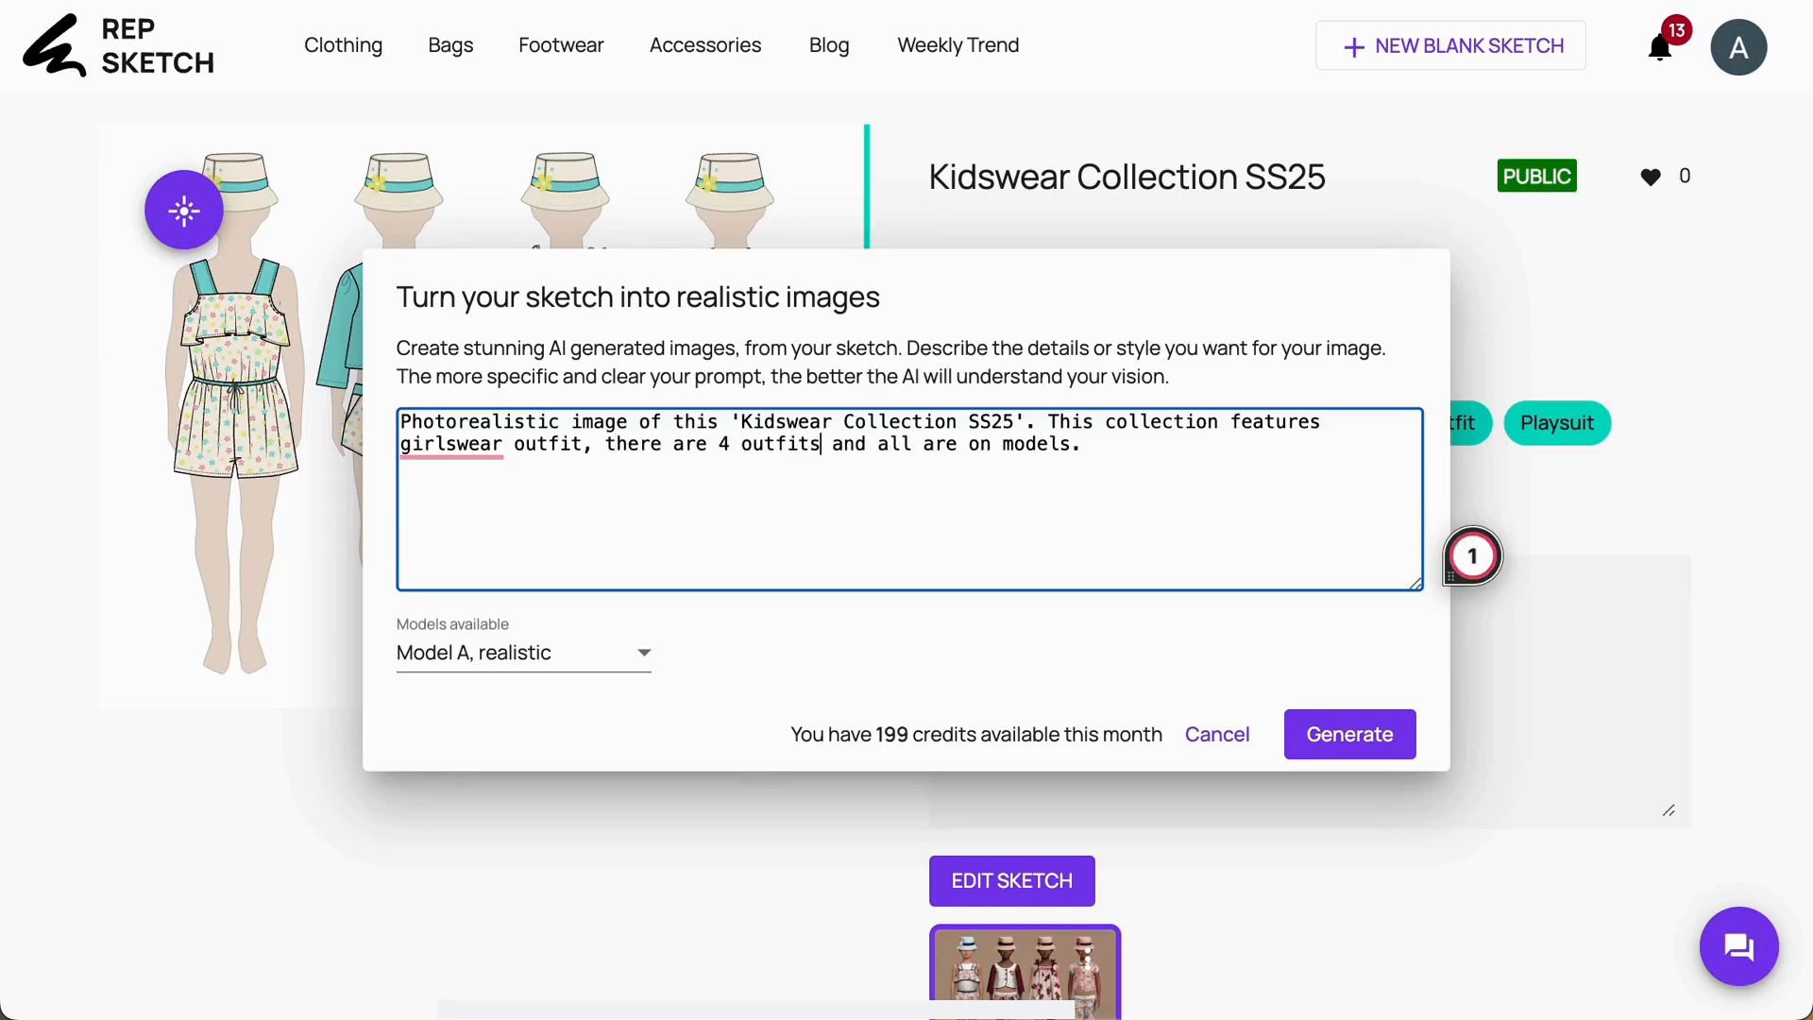
pyautogui.click(1369, 748)
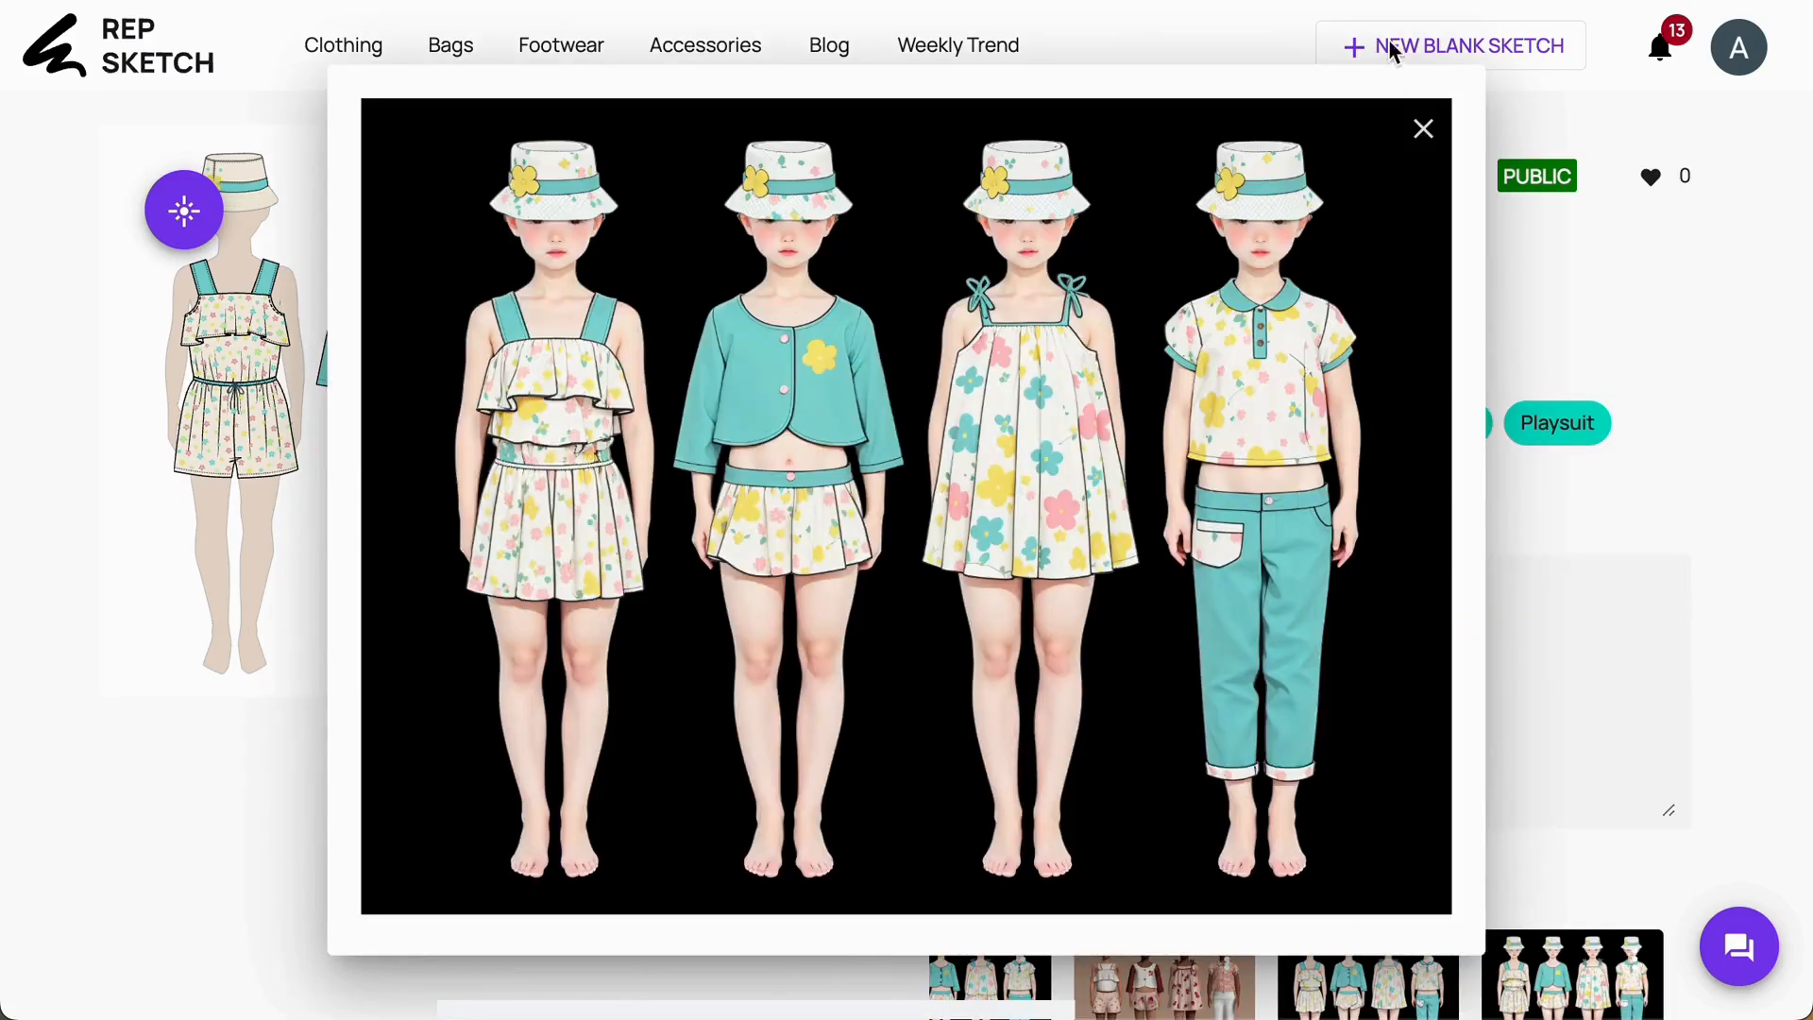
# - Close the enlarged image, select the newest generated version and slide the comparison divider across to the full original sketch
pyautogui.click(1423, 128)
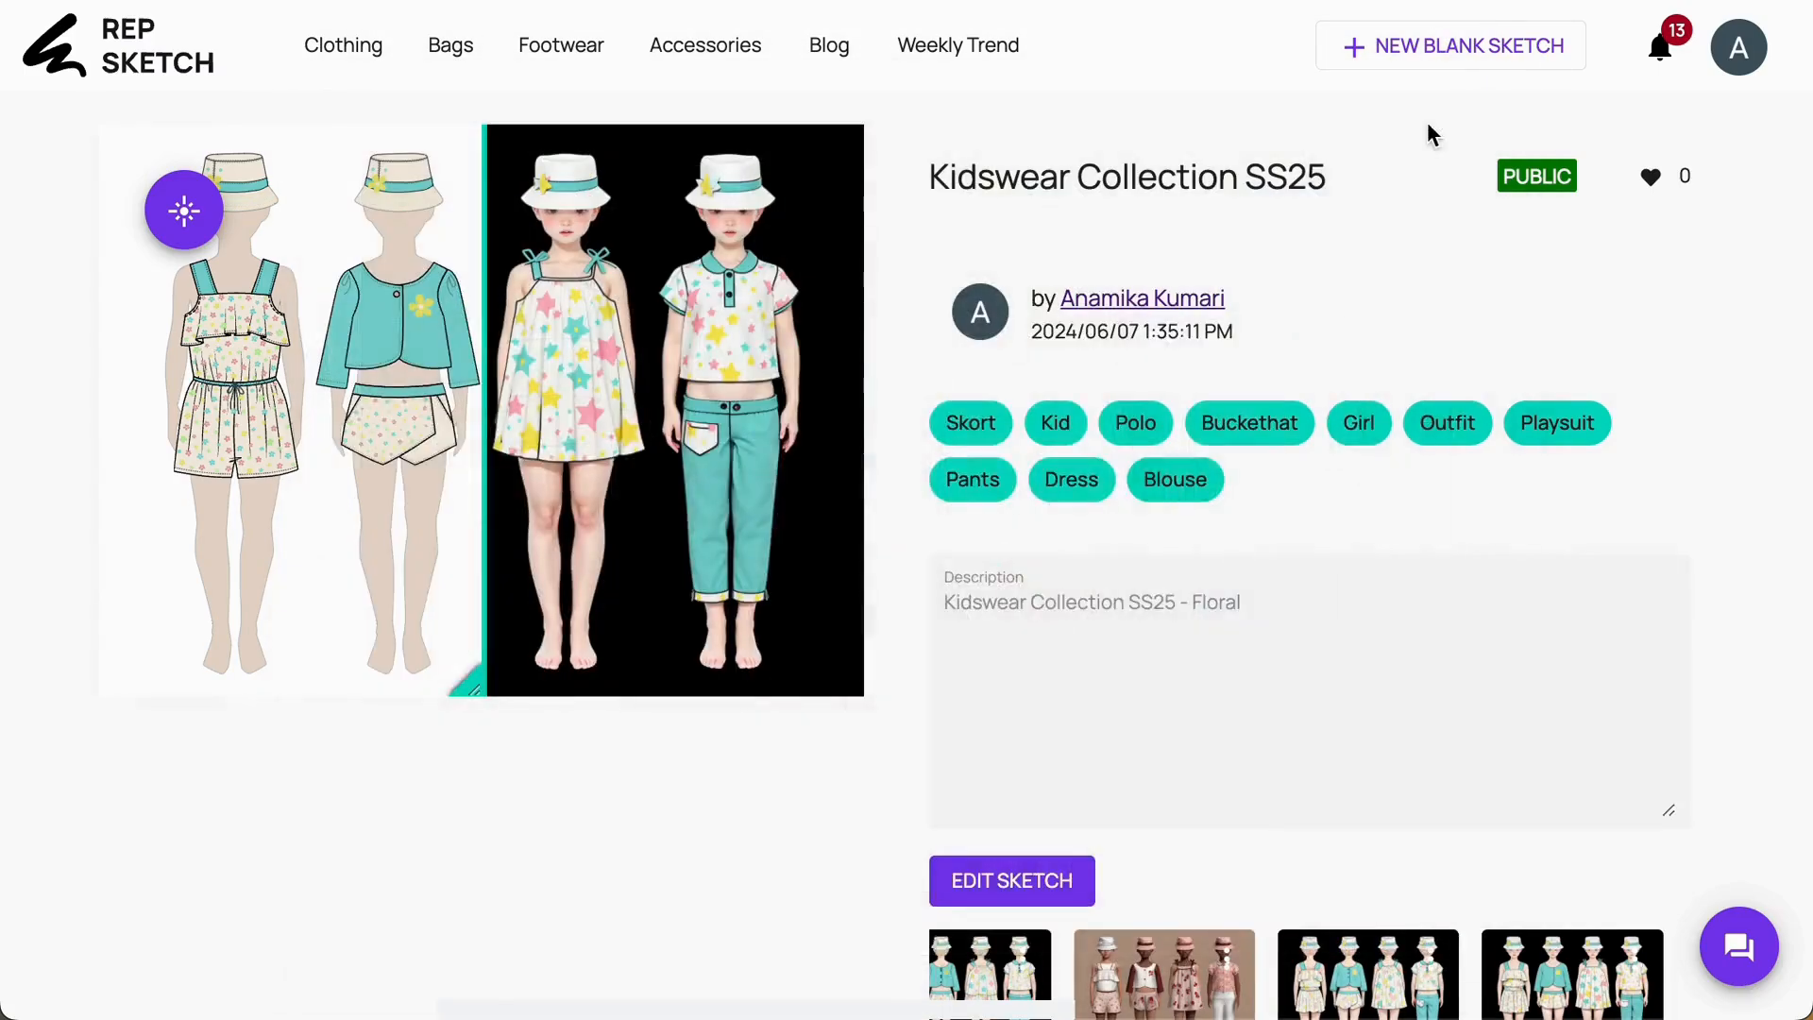
pyautogui.click(1640, 965)
pyautogui.click(1487, 747)
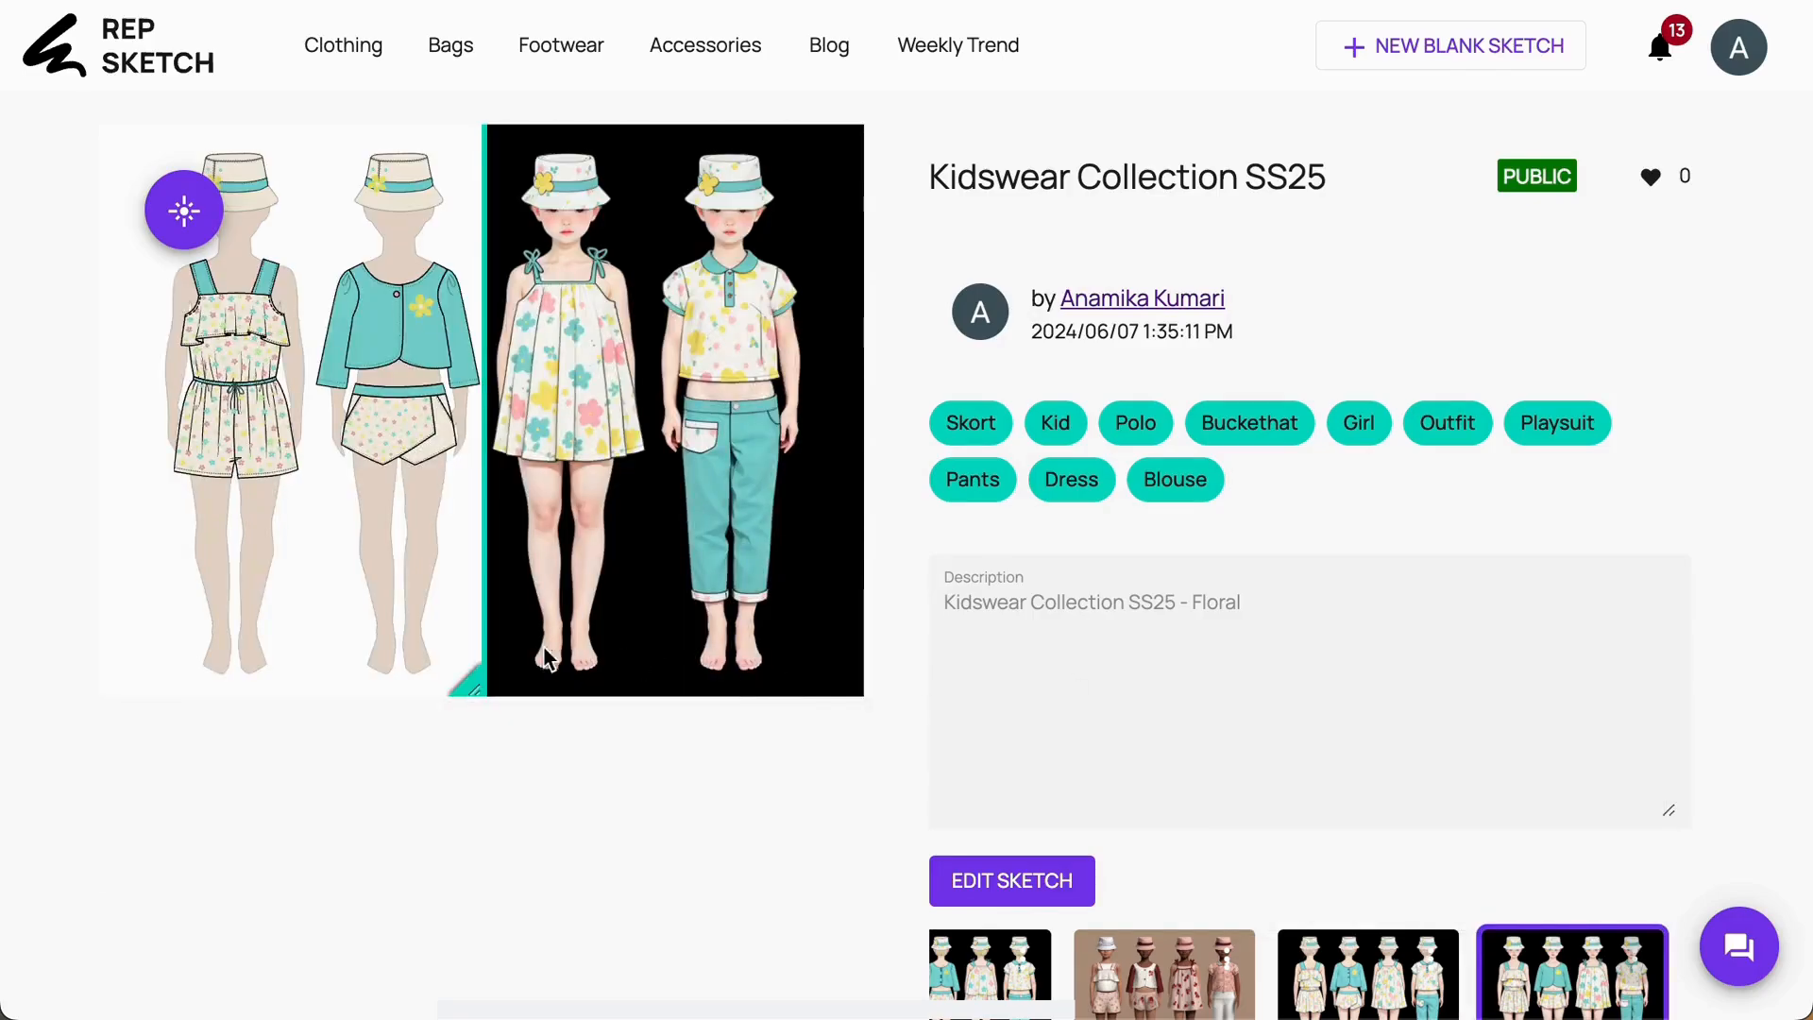
pyautogui.moveTo(476, 680)
pyautogui.mouseDown()
pyautogui.moveTo(915, 648)
pyautogui.moveTo(65, 655)
pyautogui.moveTo(862, 676)
pyautogui.moveTo(101, 682)
pyautogui.moveTo(906, 690)
pyautogui.mouseUp()
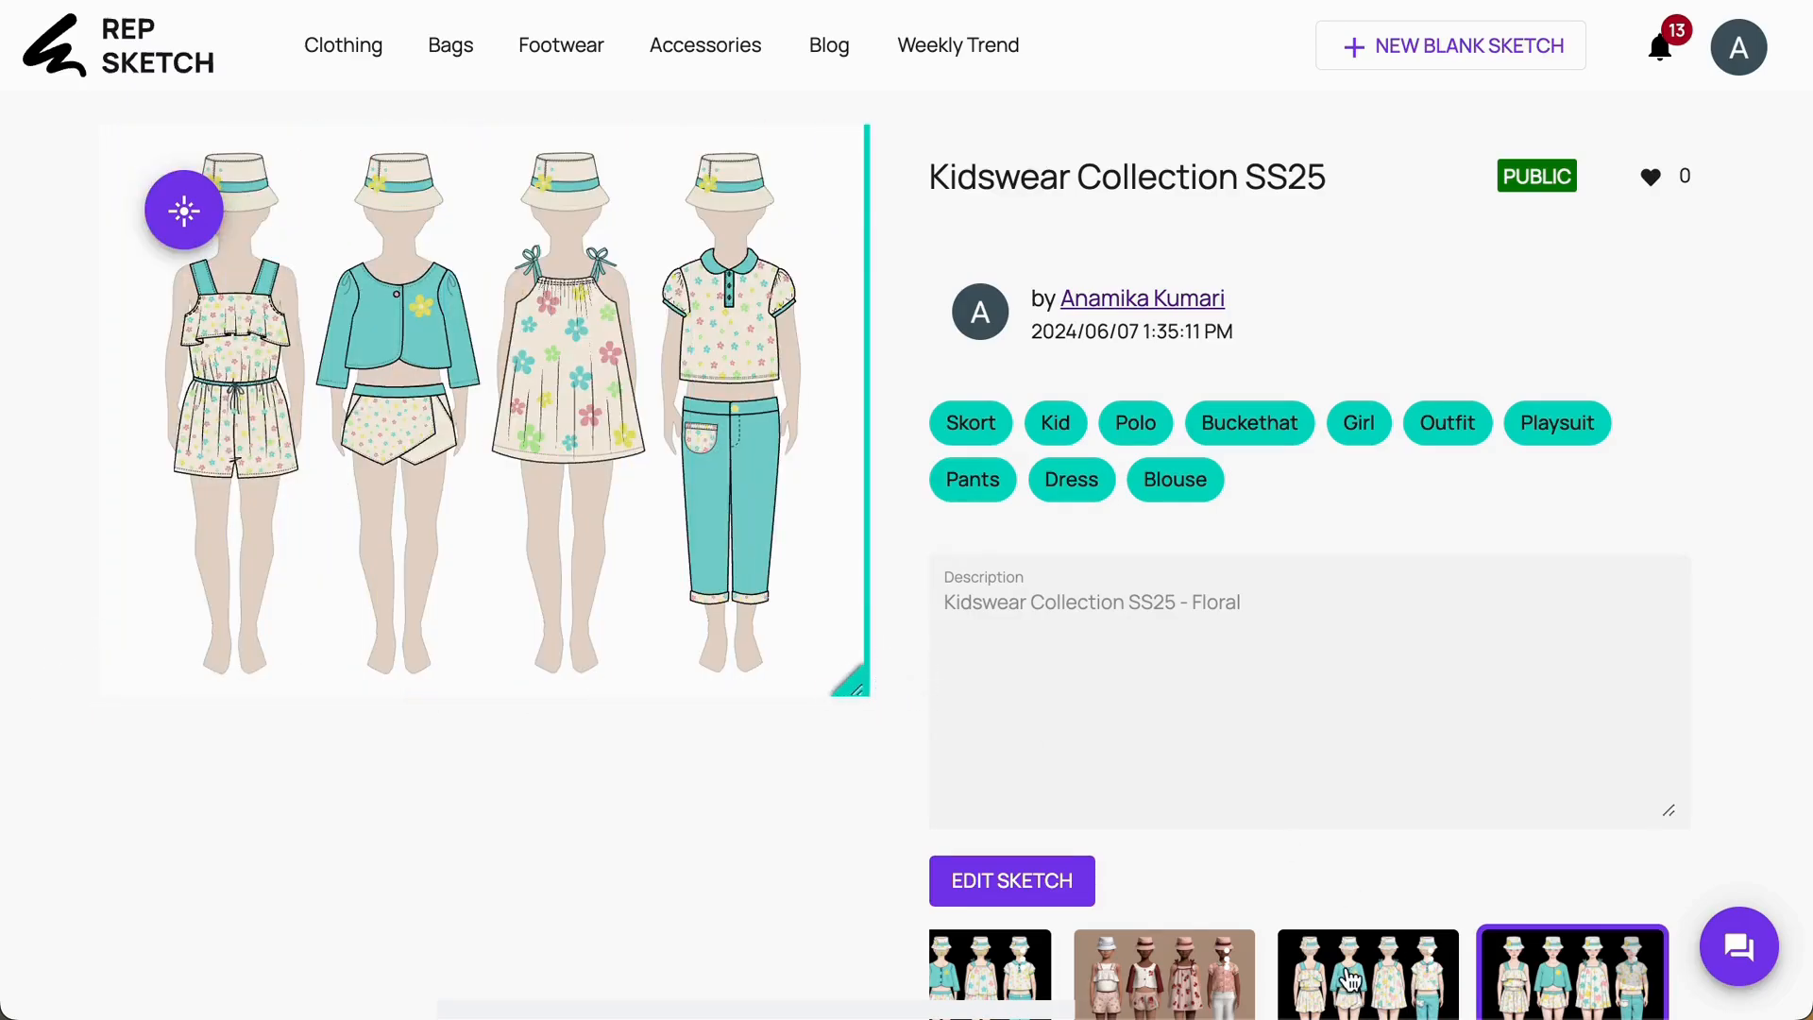